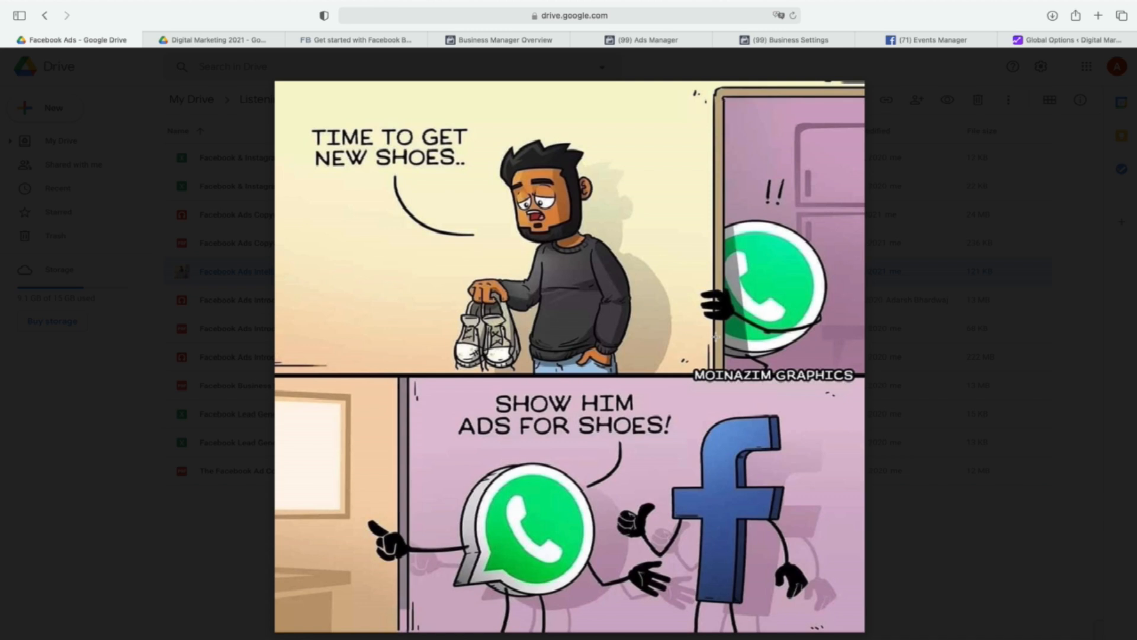
Preview Best of Digital Marketing.mp3 in the Digital Marketing 2021 folder, pause it, and close the preview.
left_click(230, 42)
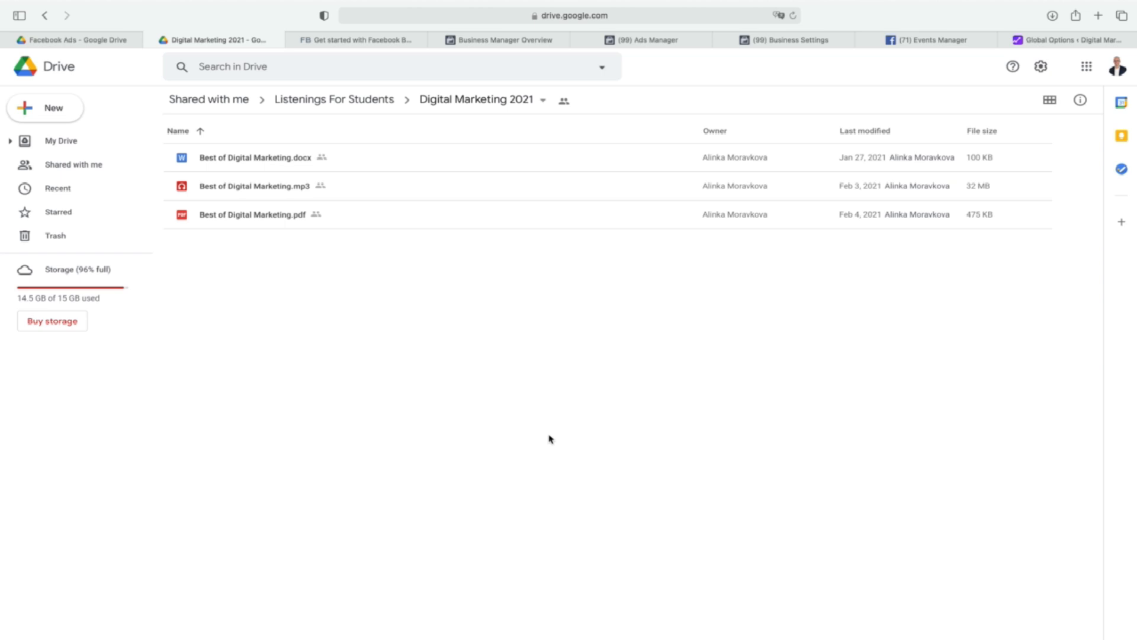
double_click(240, 188)
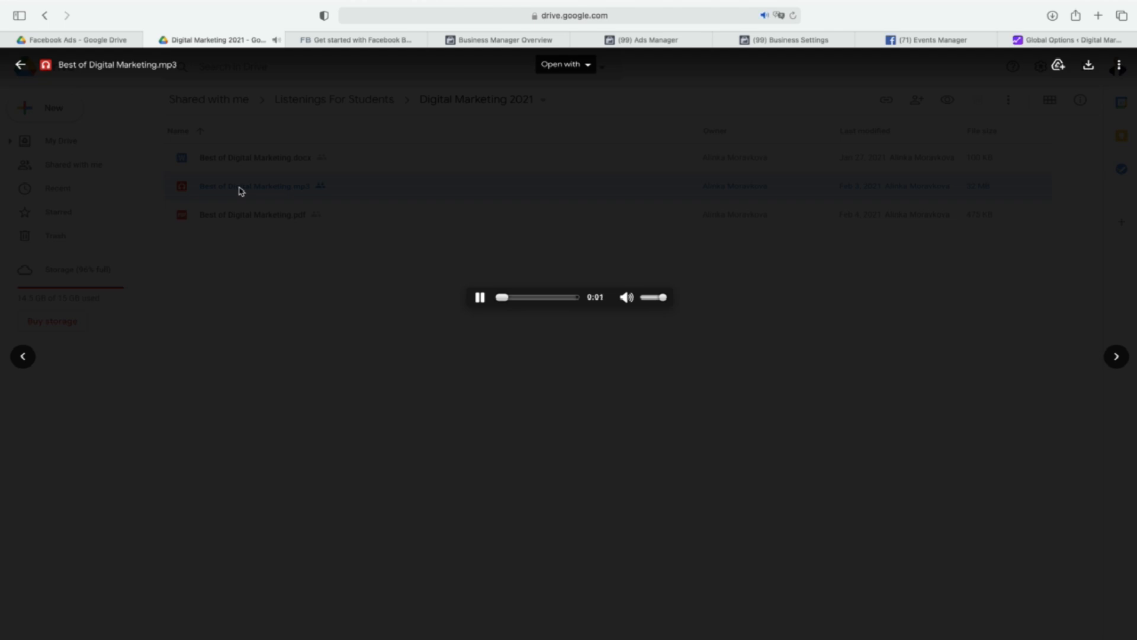
left_click(480, 298)
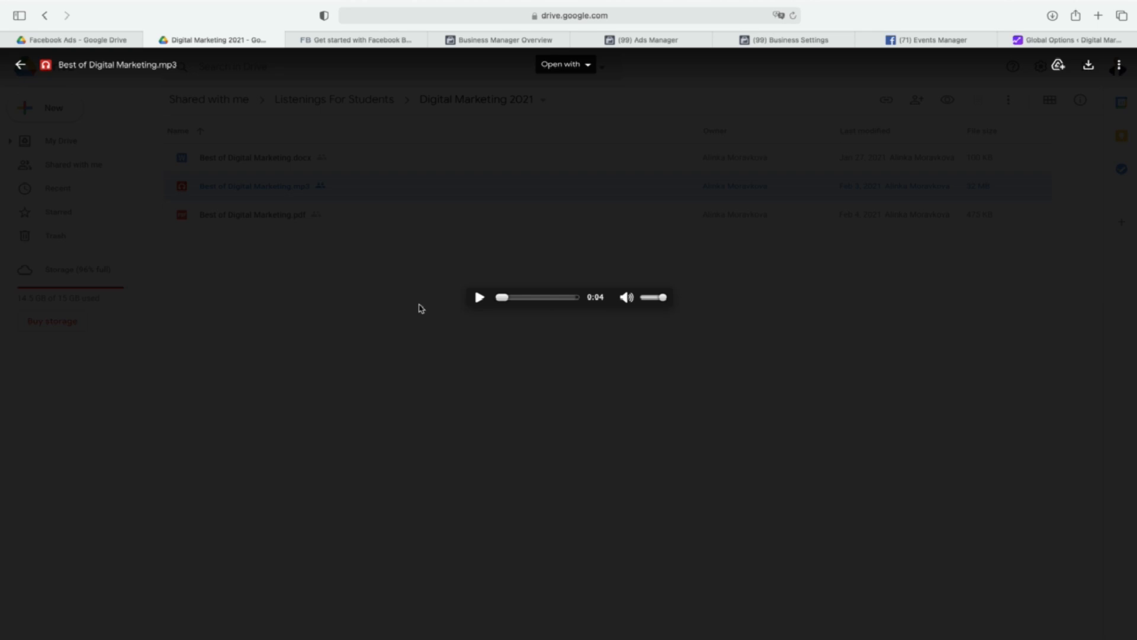
left_click(383, 201)
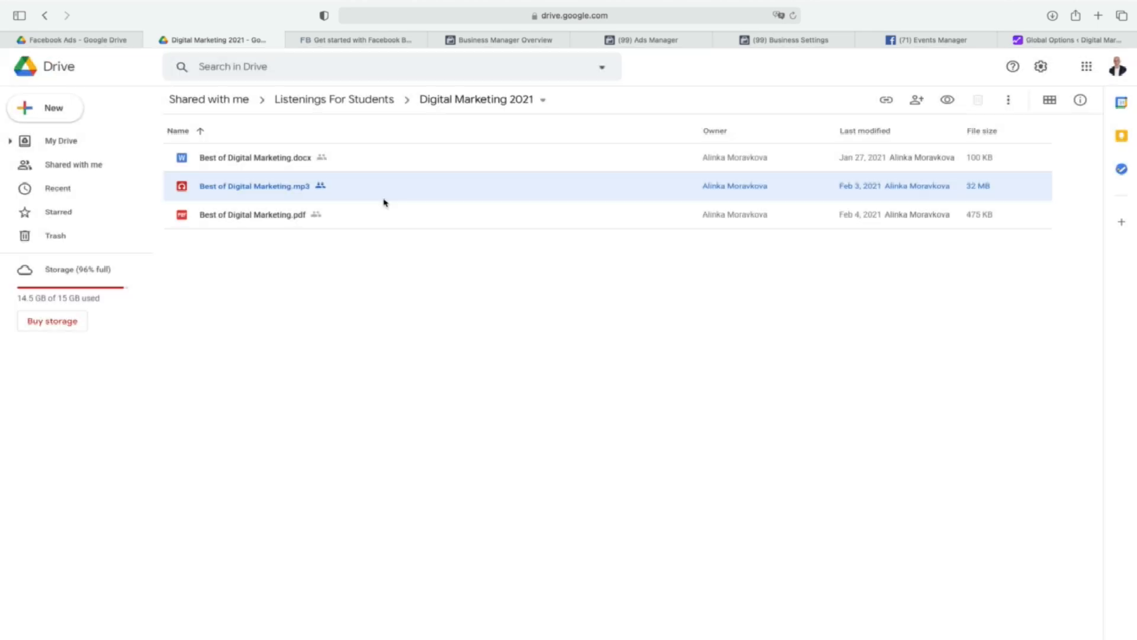
Go back to Listings For Students and open its Facebook Ads folder.
left_click(363, 101)
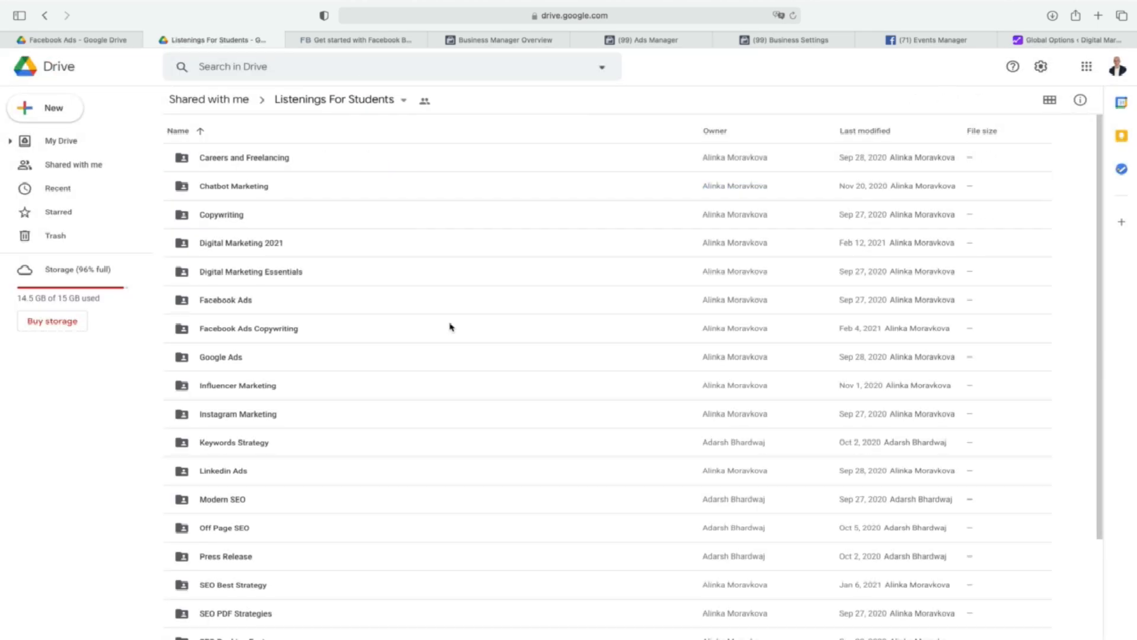
left_click(231, 303)
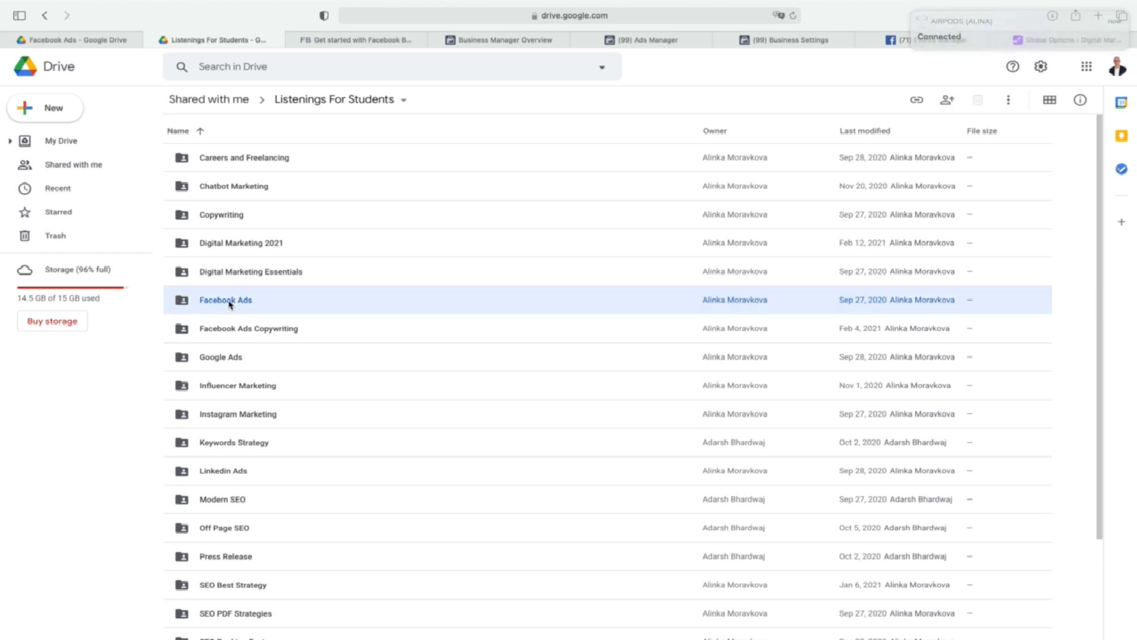
double_click(231, 302)
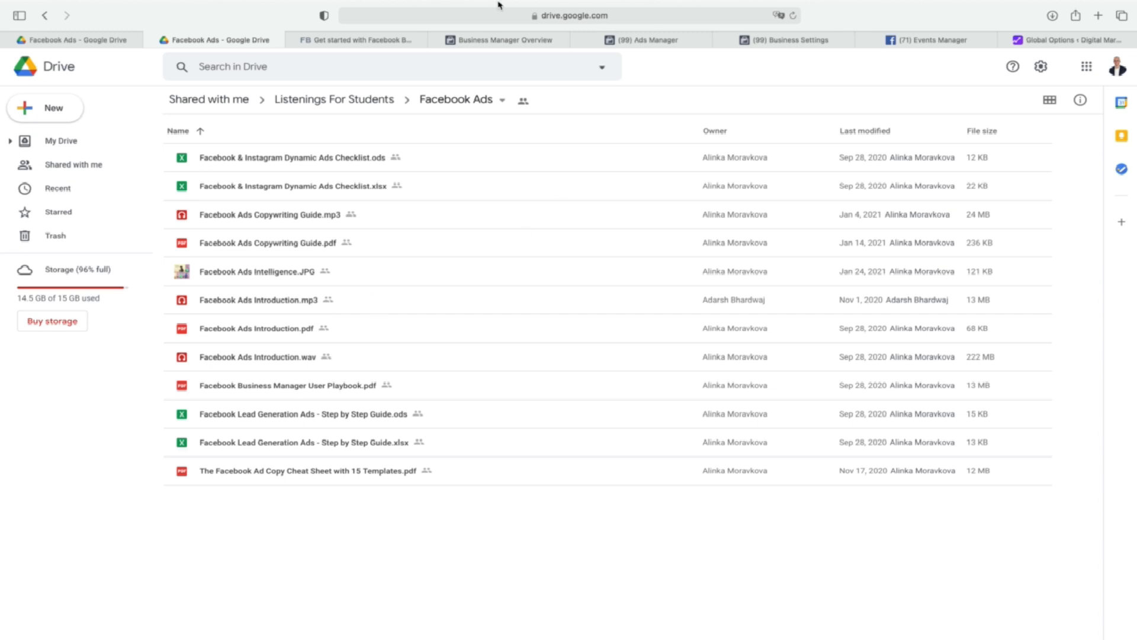
Read the Facebook Business Manager beginner guide, from its overview to the section on who must use it.
left_click(327, 41)
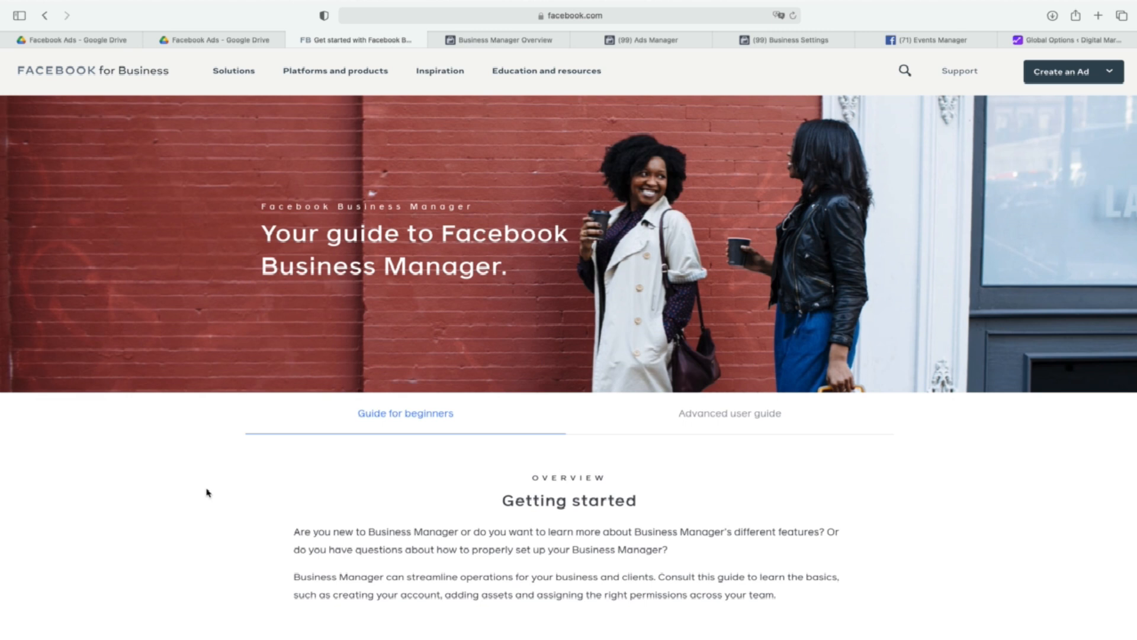
scroll(207, 493, "down", 9)
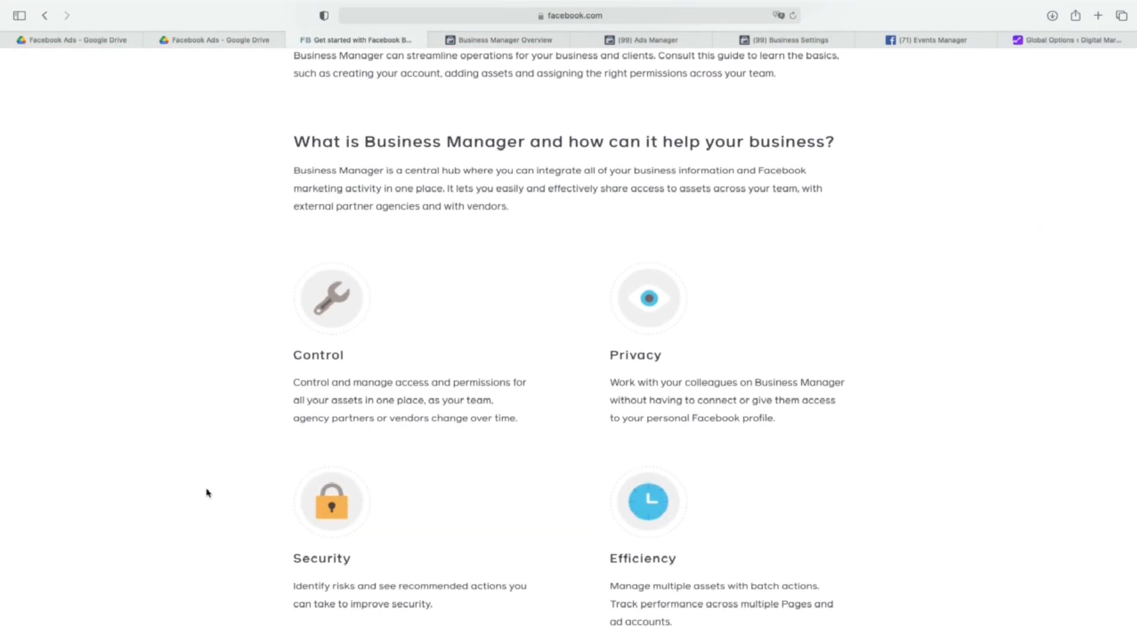
scroll(208, 493, "down", 10)
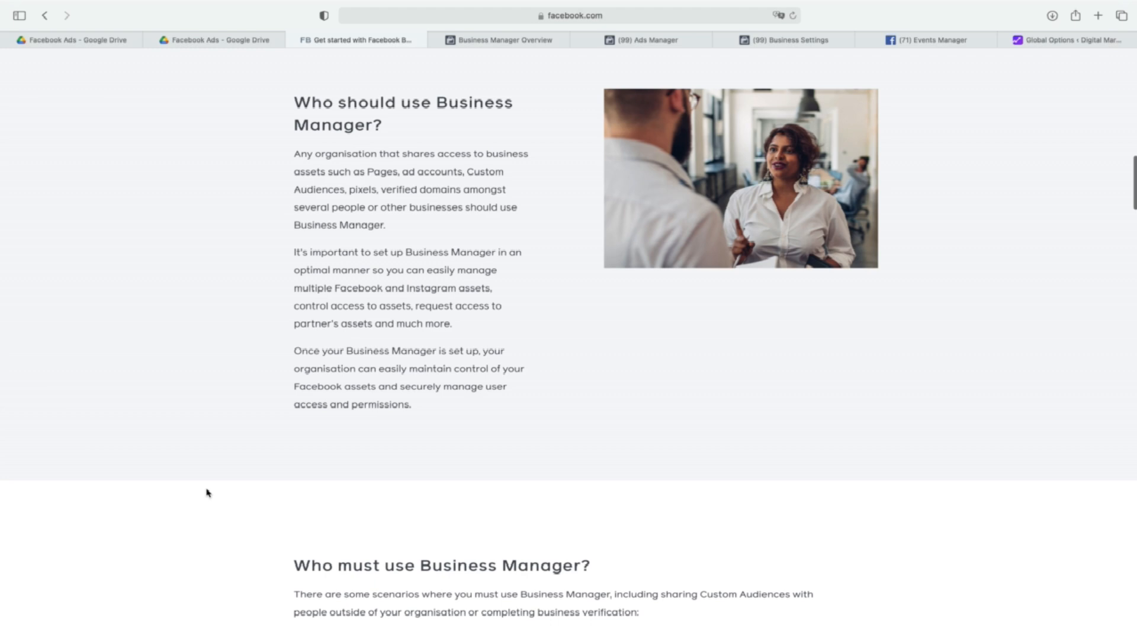
scroll(207, 493, "down", 8)
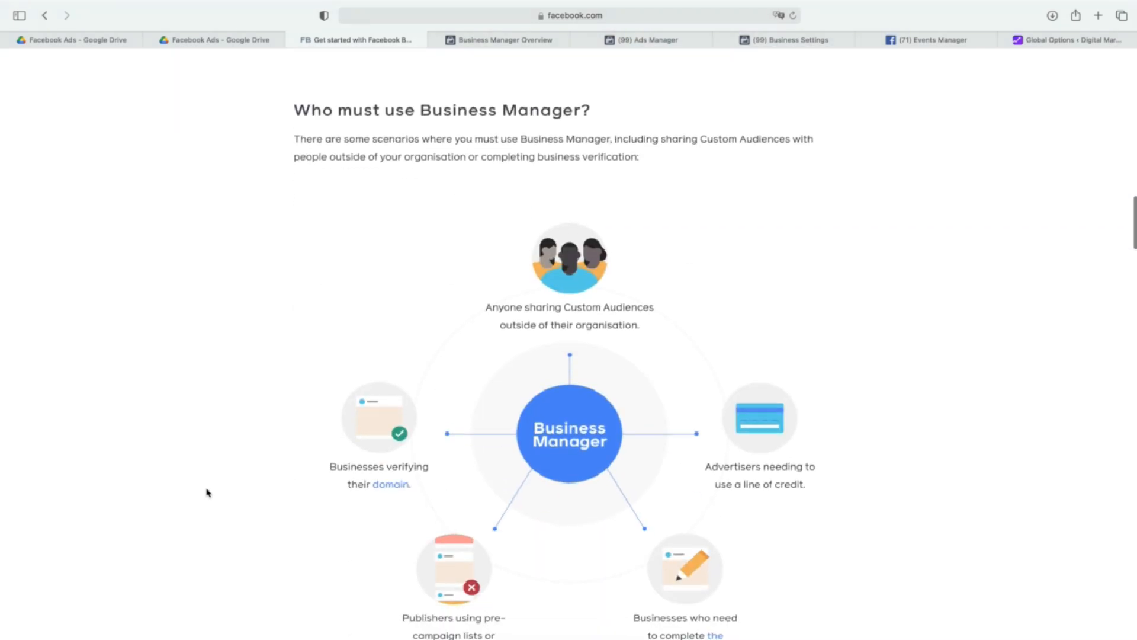
scroll(207, 493, "down", 3)
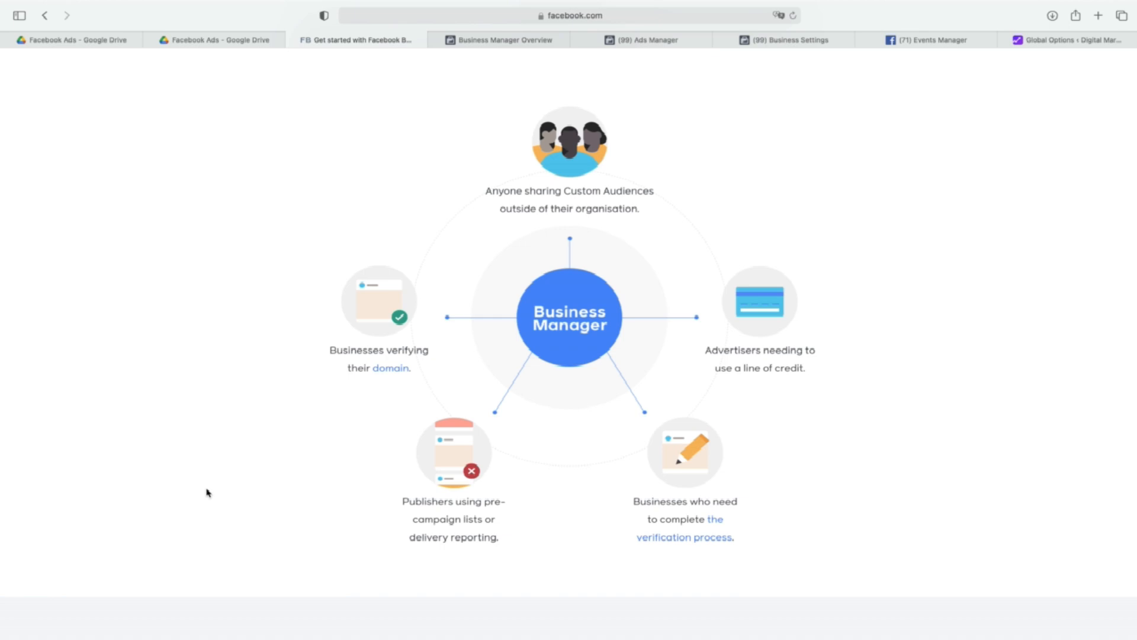
Log into Facebook from the Business Manager overview page with the saved account password.
left_click(513, 46)
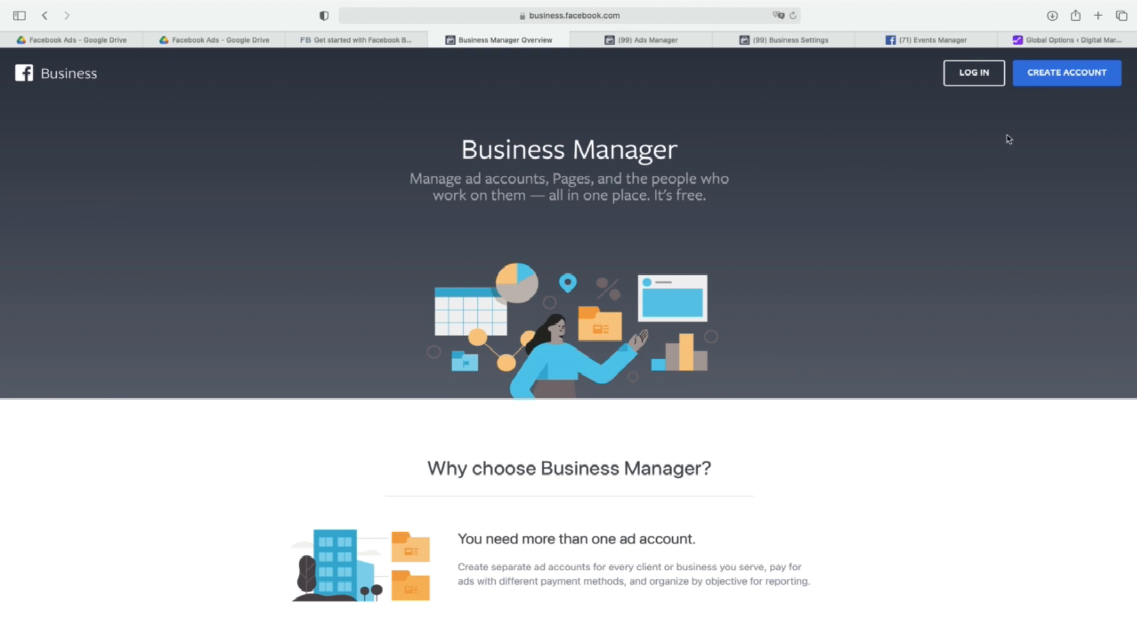
left_click(1034, 83)
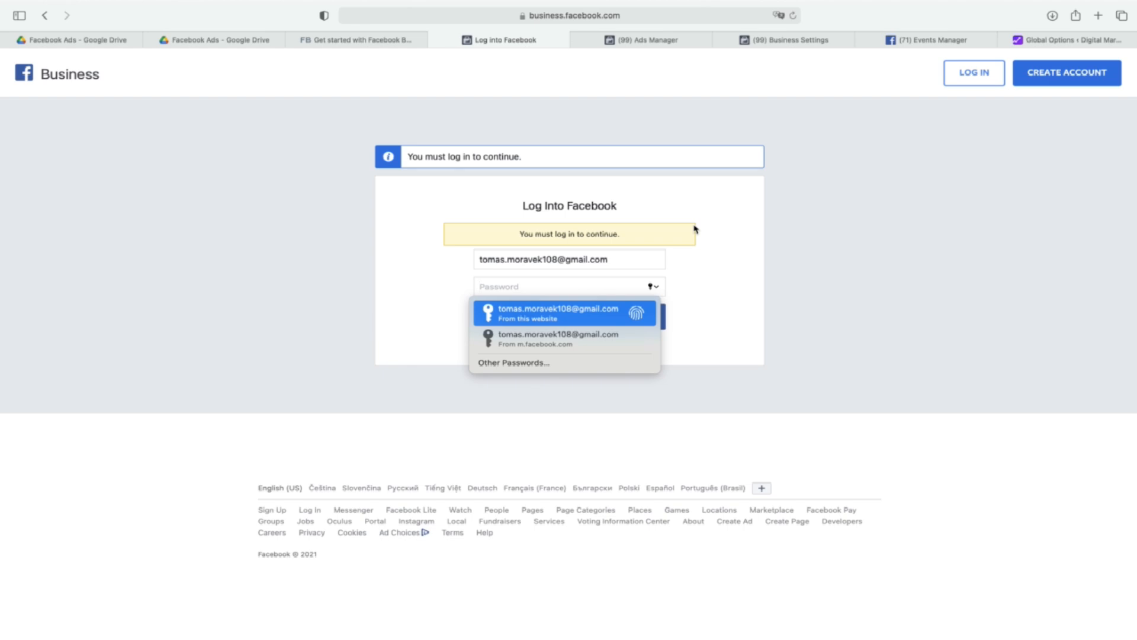
key("Return")
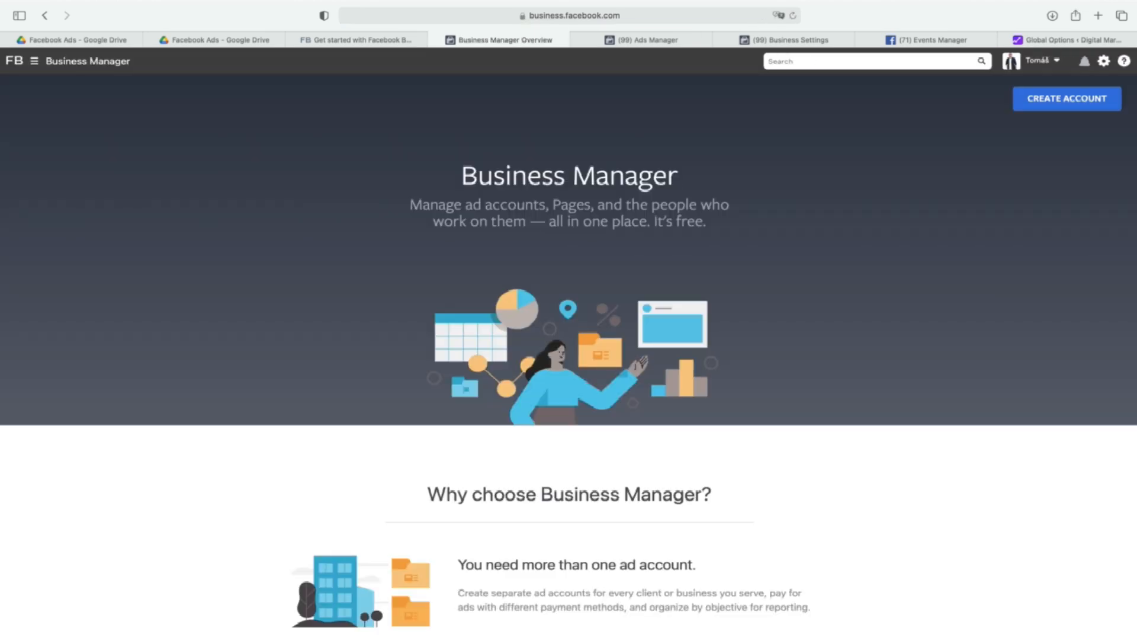
Look through the list of businesses available to the logged-in profile and close the list.
left_click(1039, 61)
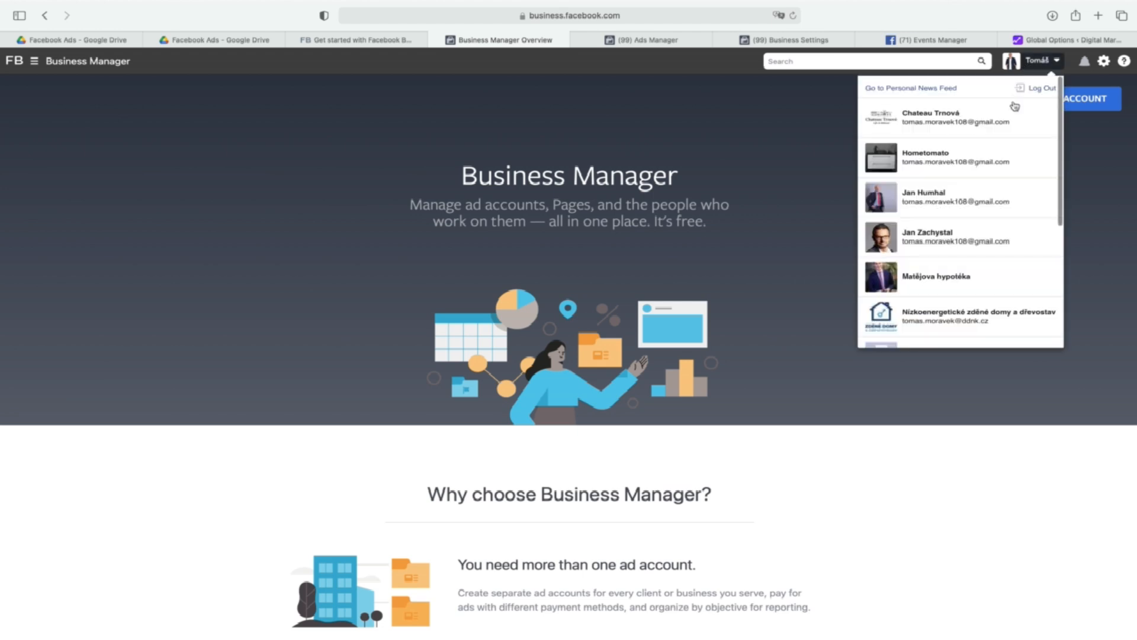
scroll(999, 216, "down", 3)
scroll(1001, 218, "up", 3)
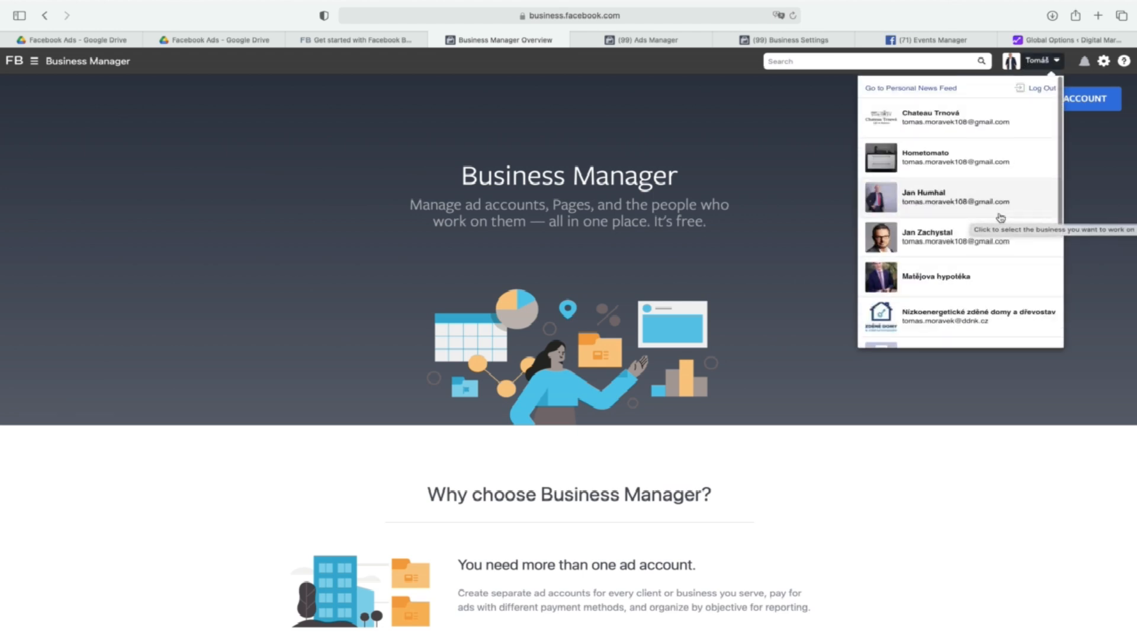
left_click(1076, 219)
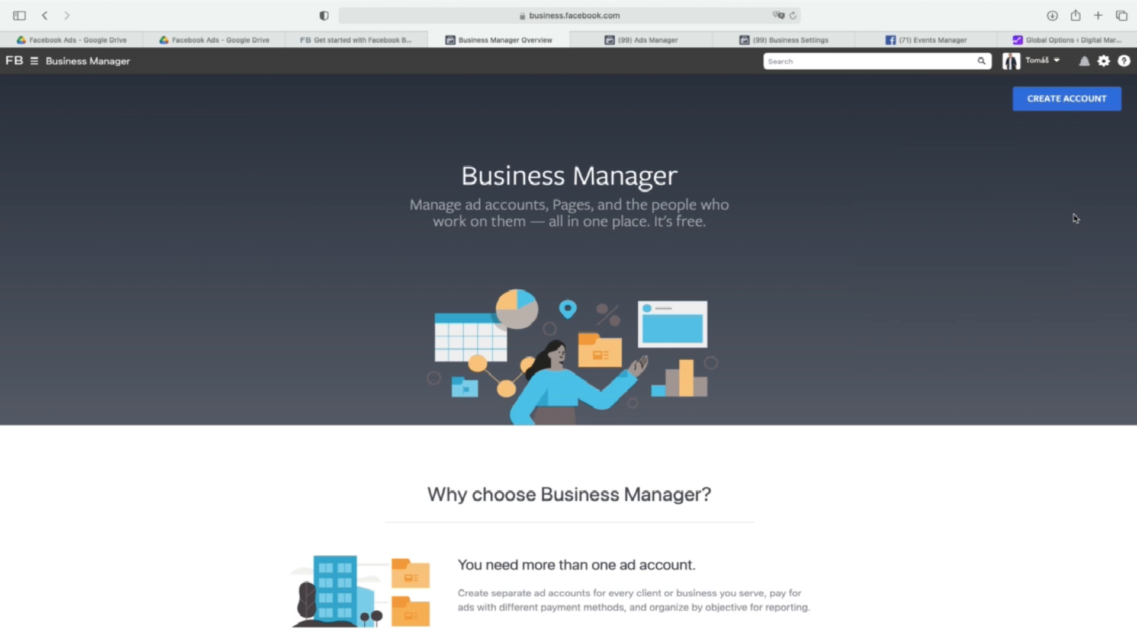
Open the form for creating a Business Manager account and go to its business and account name field.
left_click(1060, 98)
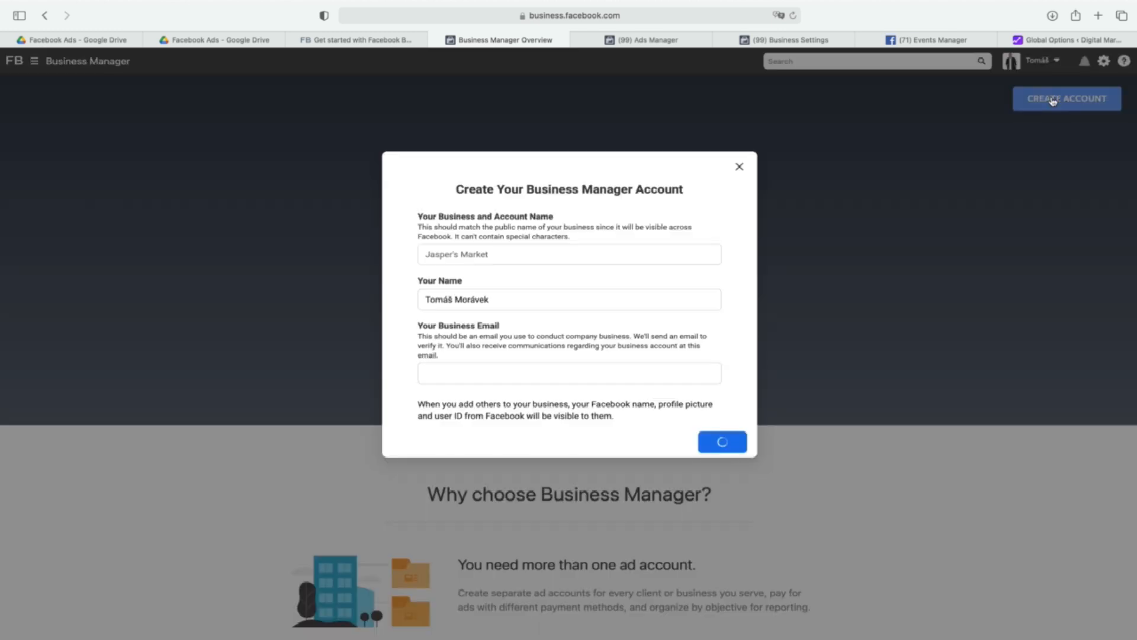
left_click(642, 255)
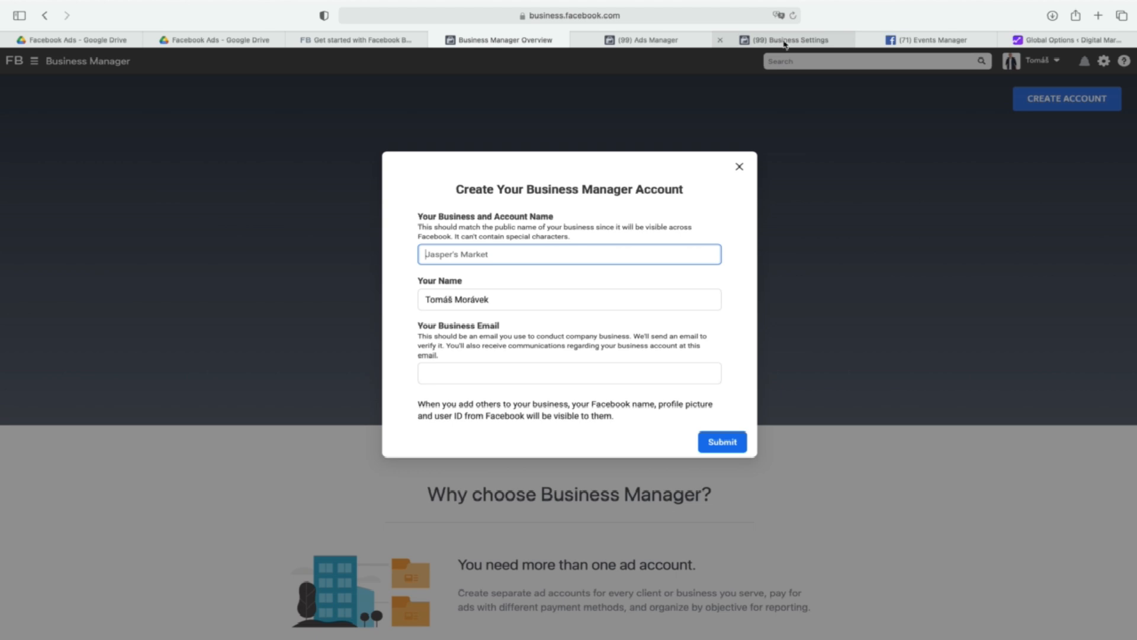
Move the Business Settings page ahead of Ads Manager and review the full overview of business tools.
left_click_drag(786, 41, 648, 41)
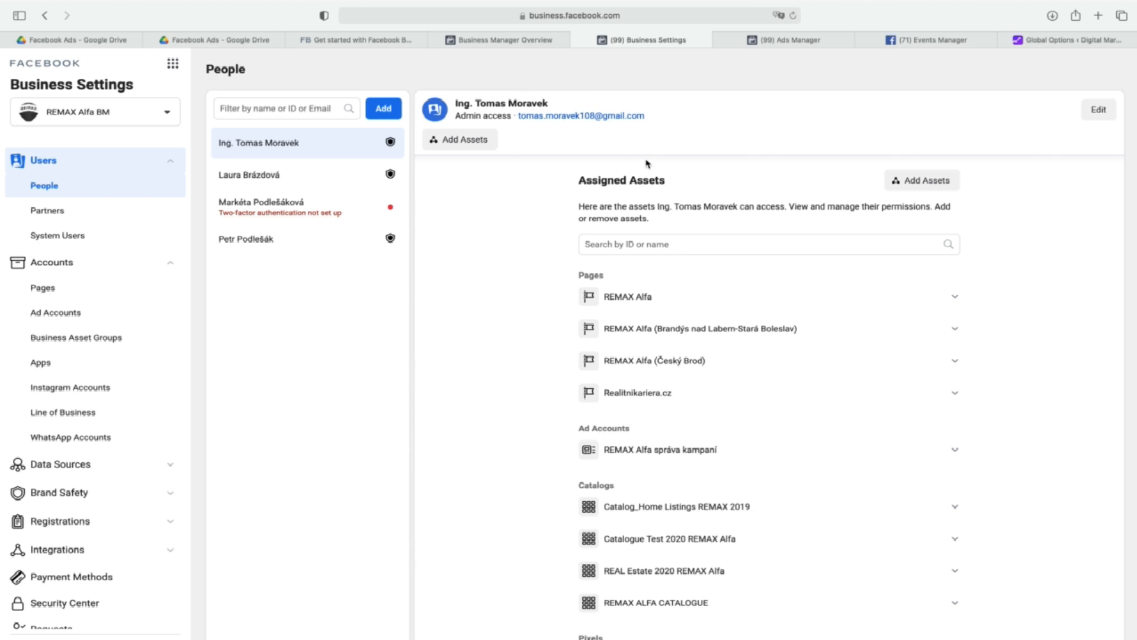
left_click(173, 63)
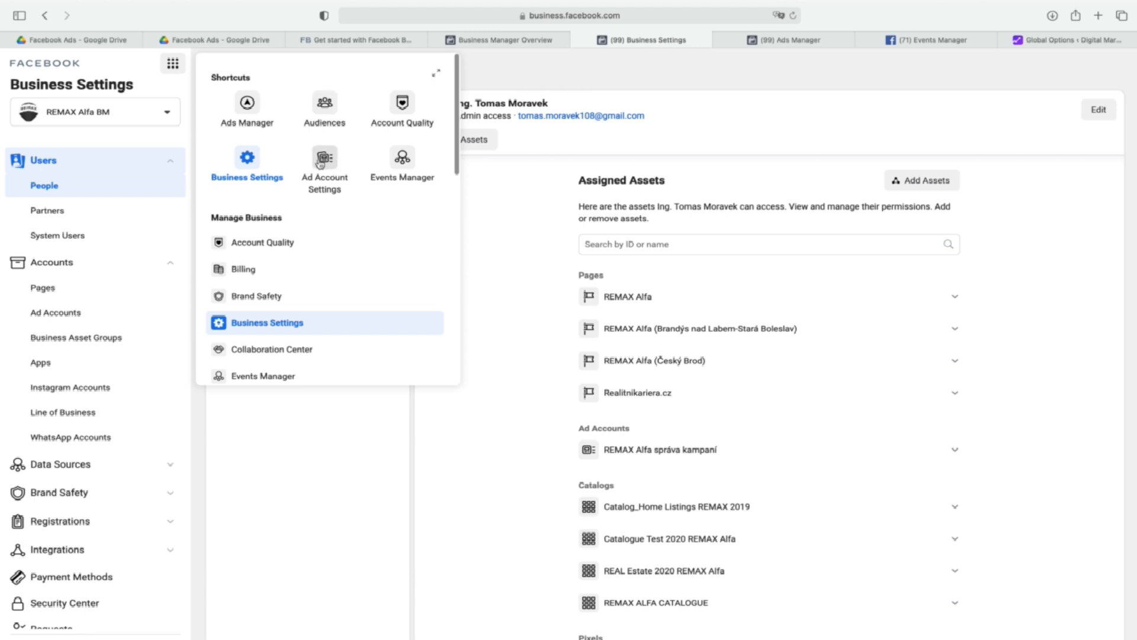
left_click(437, 73)
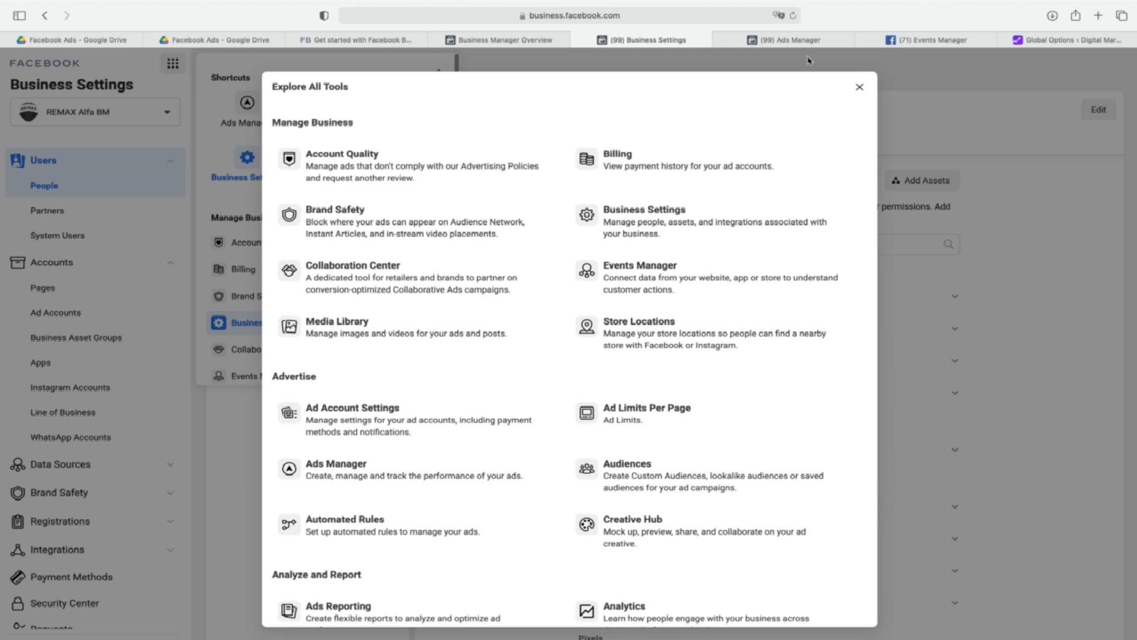
left_click(860, 87)
left_click(302, 512)
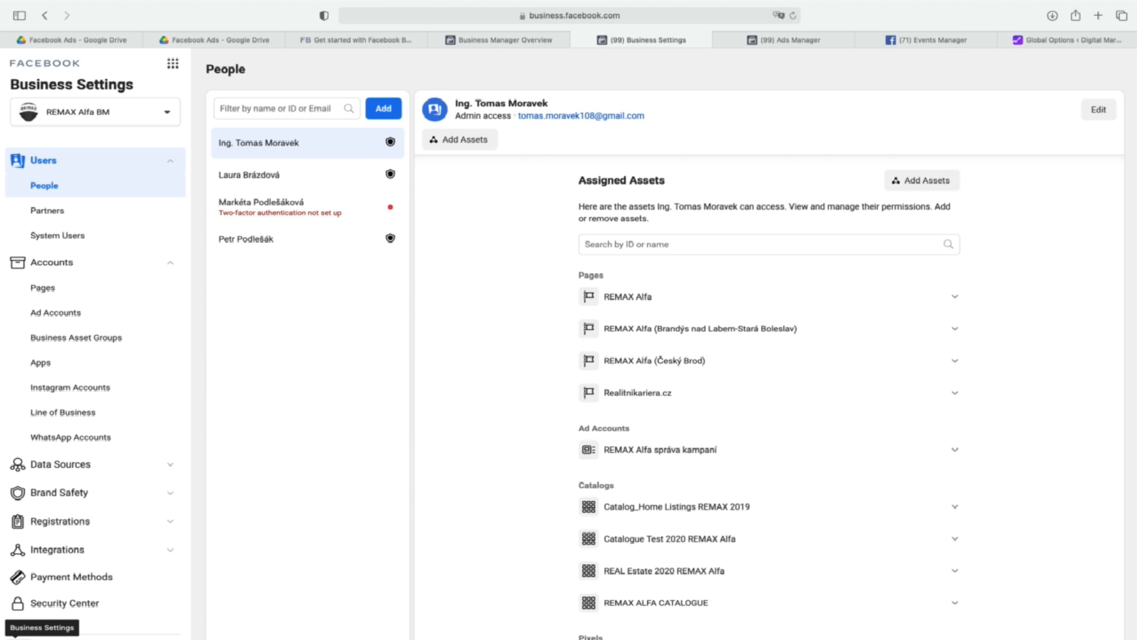
left_click(16, 638)
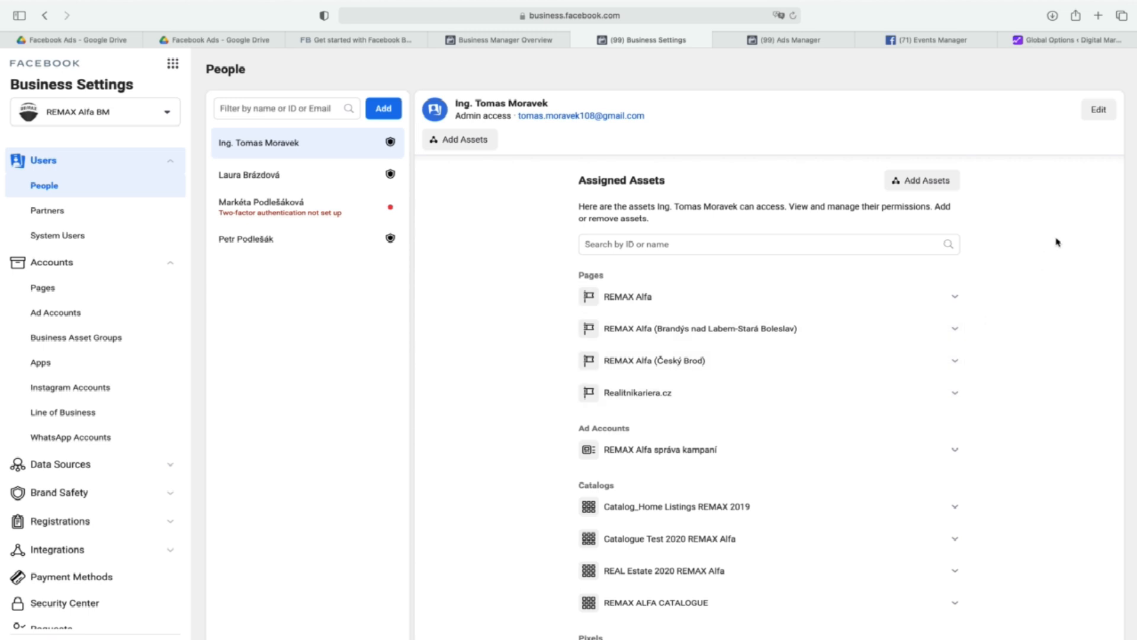
Start an invitation for a new person with Admin access to the business and close it without sending.
scroll(759, 314, "down", 1)
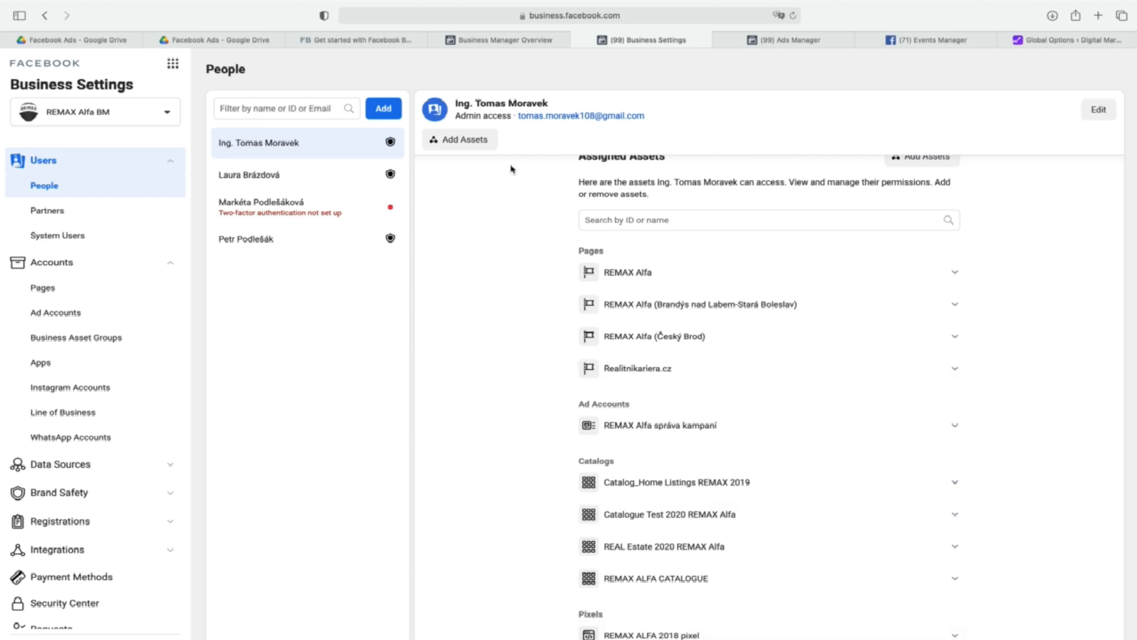
left_click(385, 111)
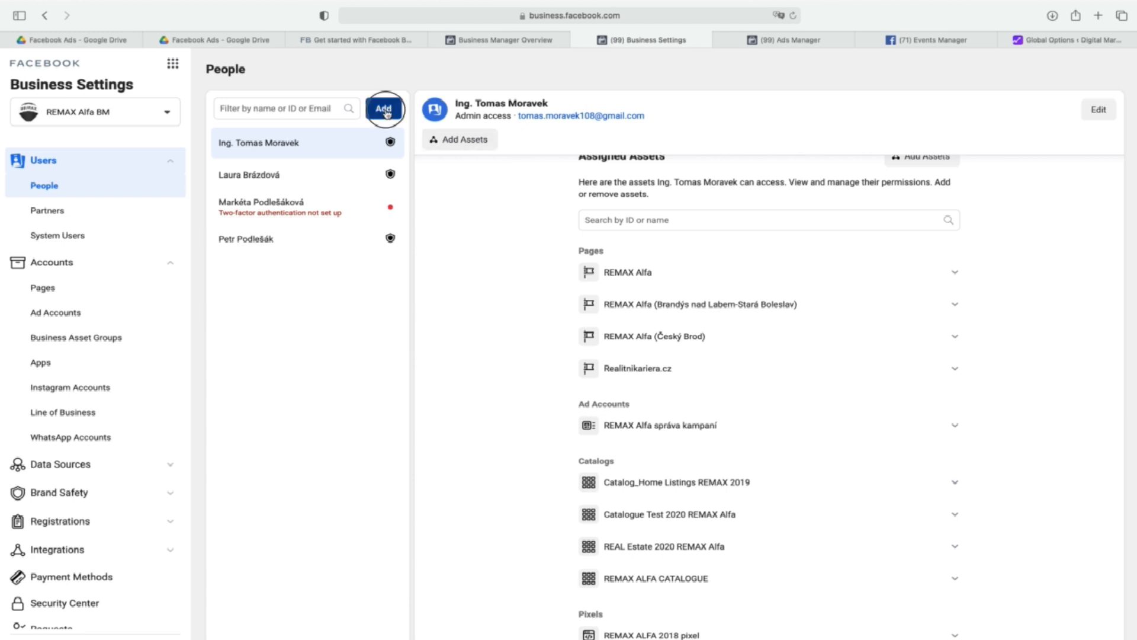
left_click(480, 234)
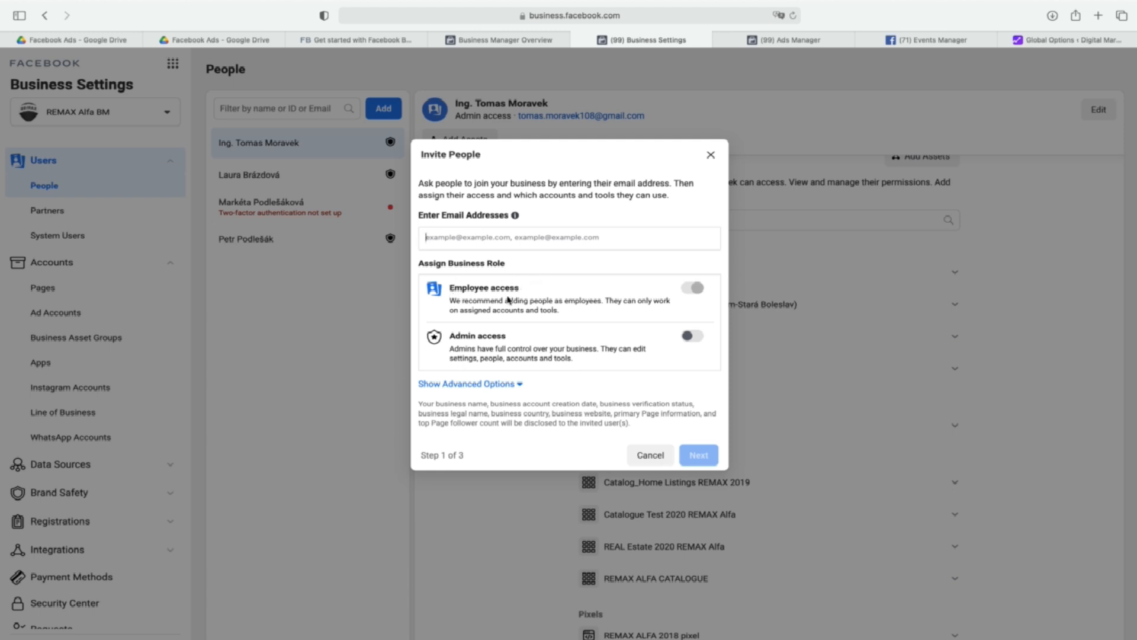
left_click(693, 336)
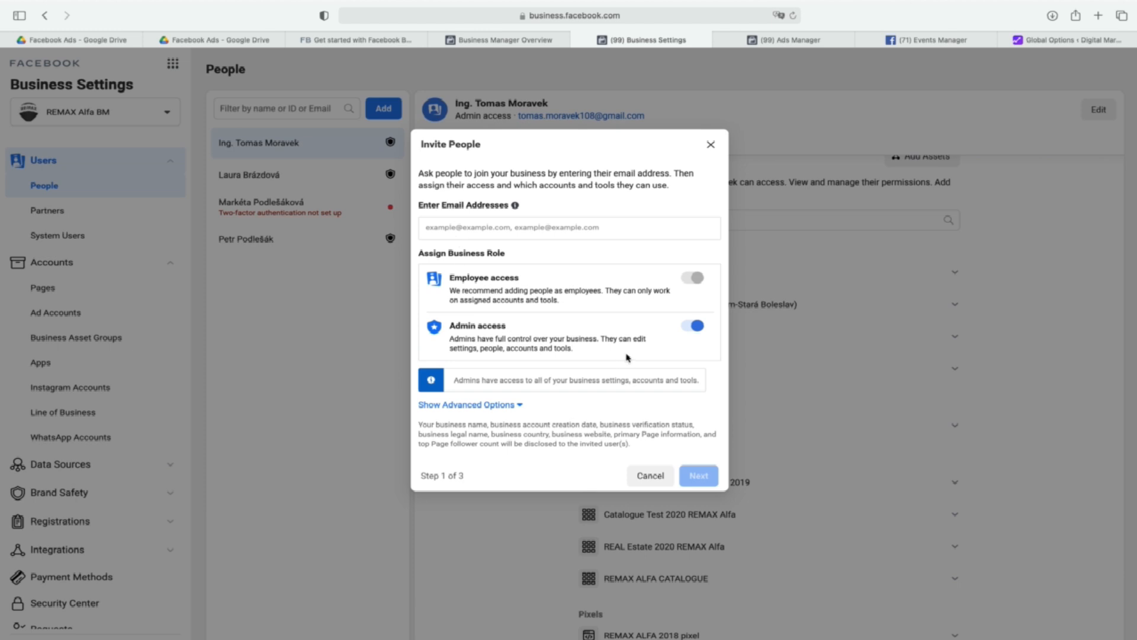
left_click(450, 225)
left_click(711, 145)
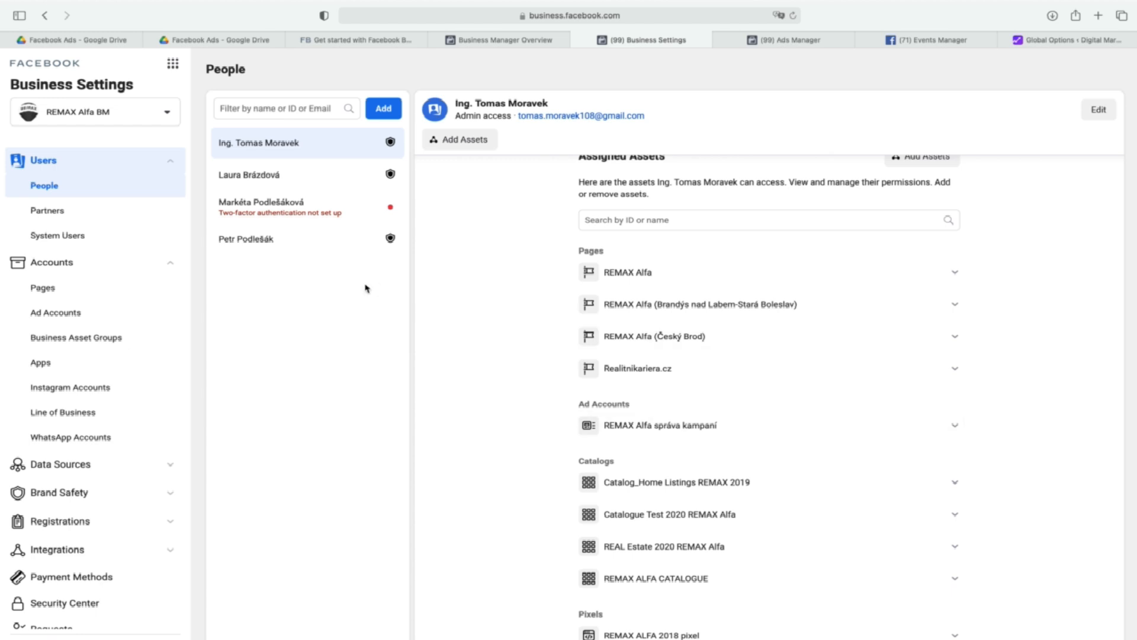
Review who has access to the REMAX Alfa, Brandýs nad Labem and Český Brod pages in the business accounts.
left_click(43, 288)
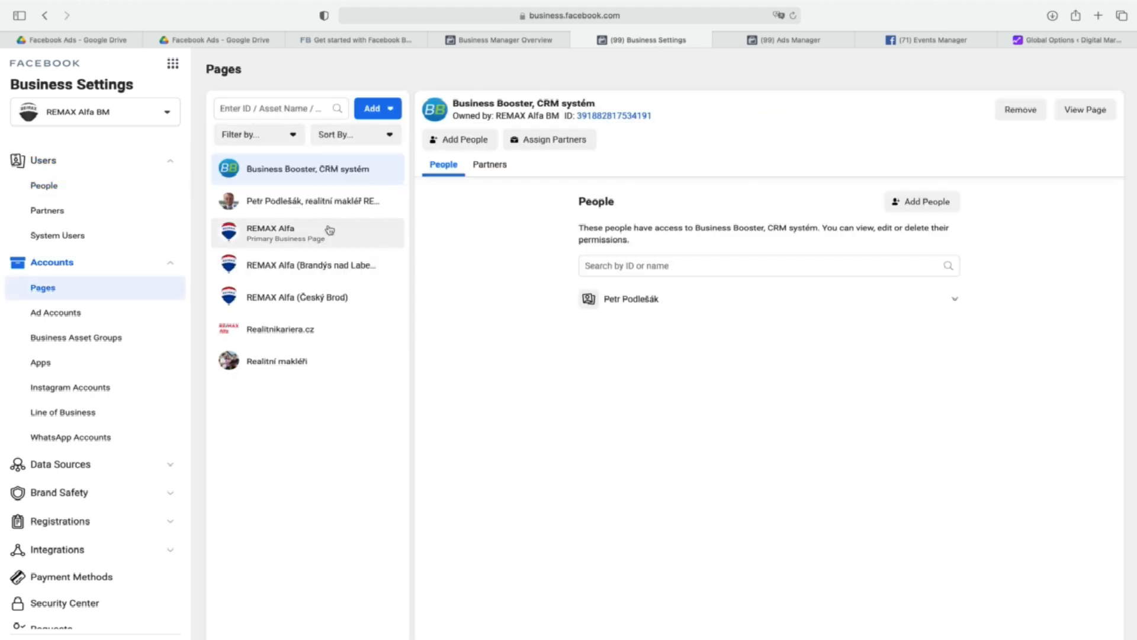
left_click(281, 234)
left_click(346, 277)
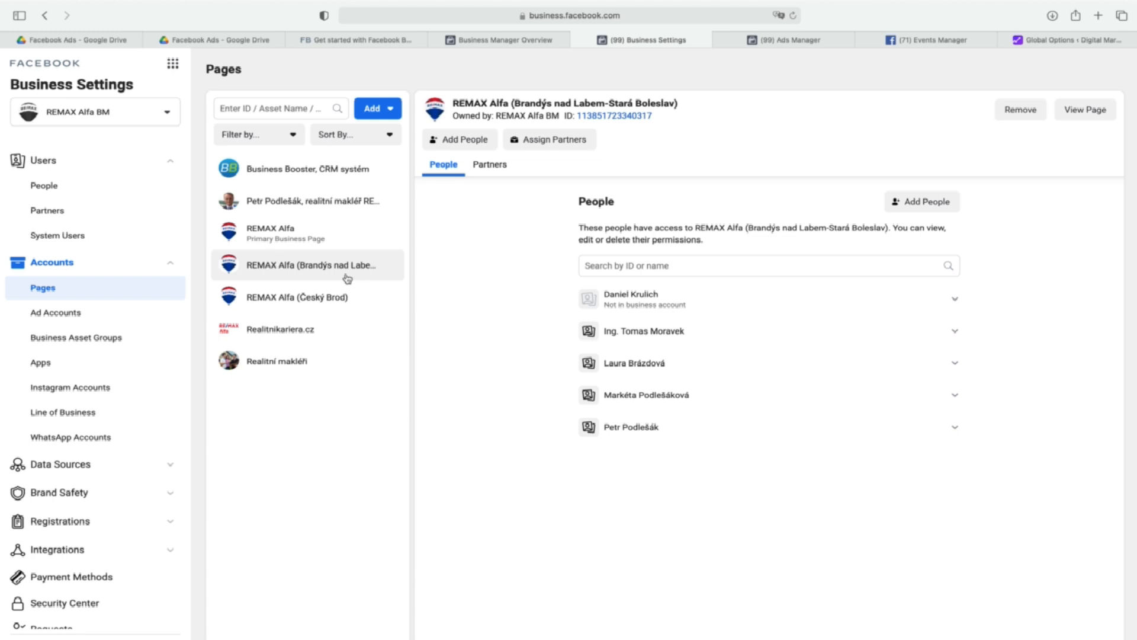
left_click(333, 300)
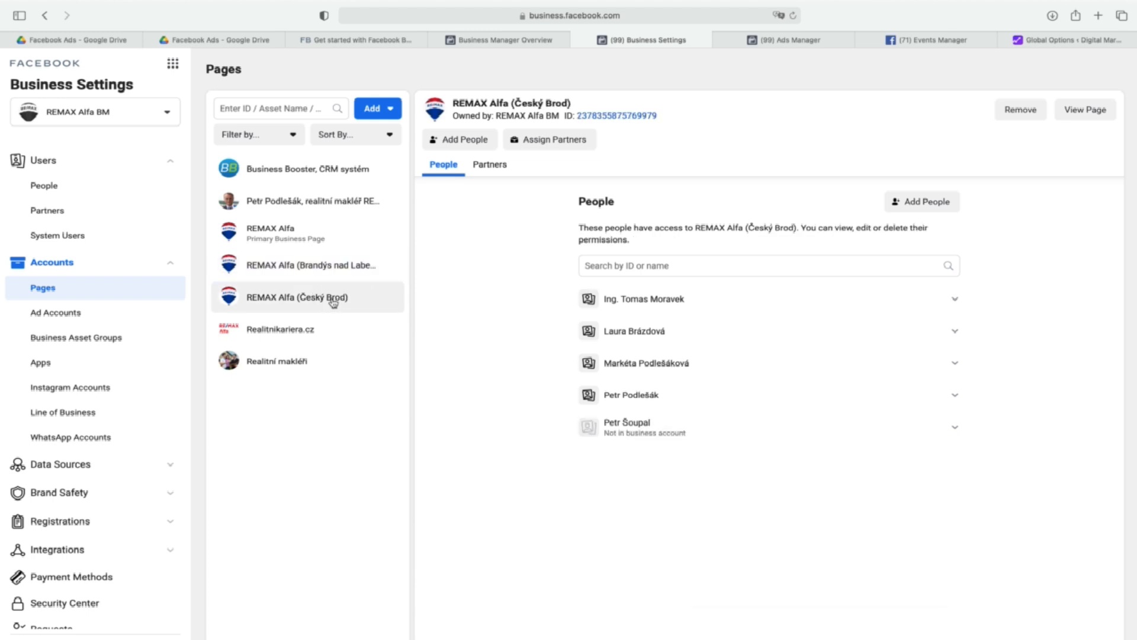
Search for "super" in the form for adding a Facebook Page and close it without adding a Page.
left_click(388, 109)
left_click(405, 148)
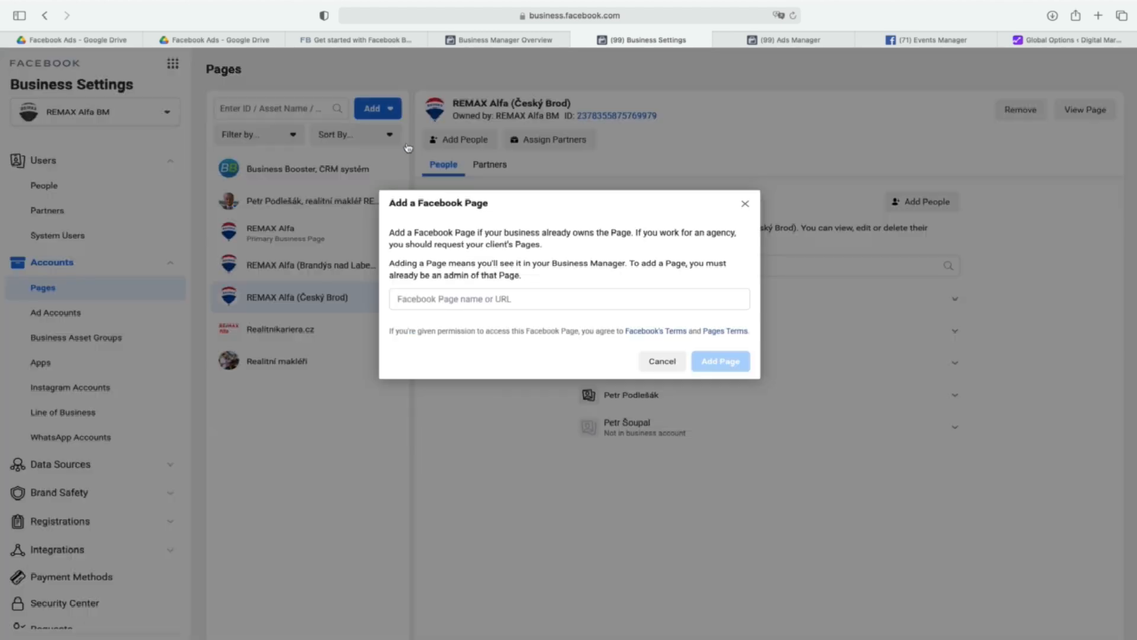
left_click(474, 302)
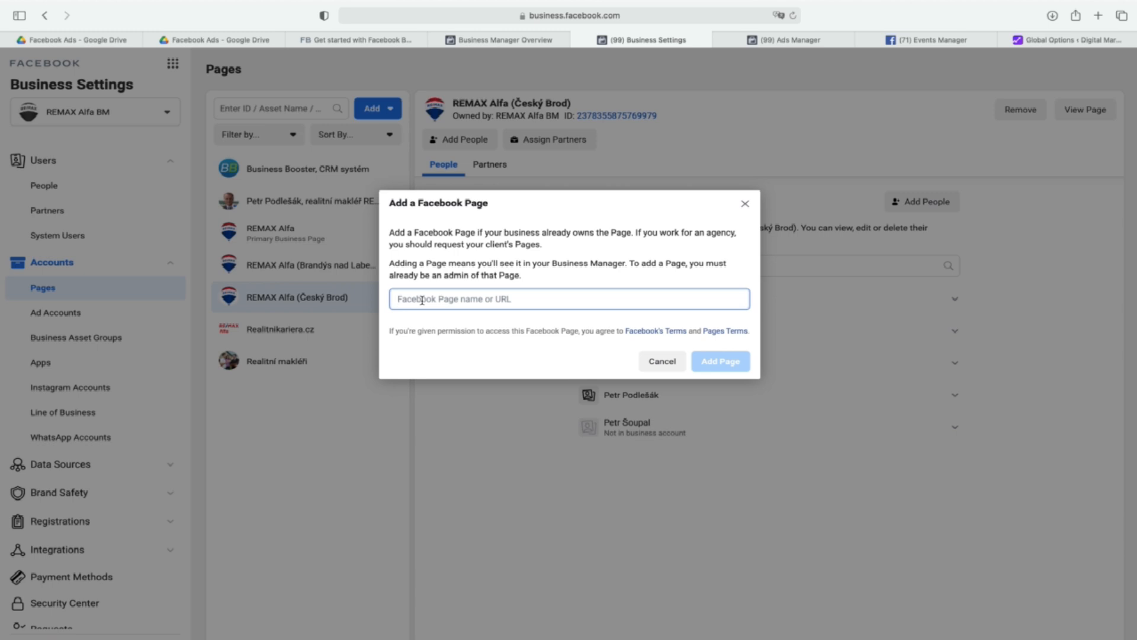
type("super")
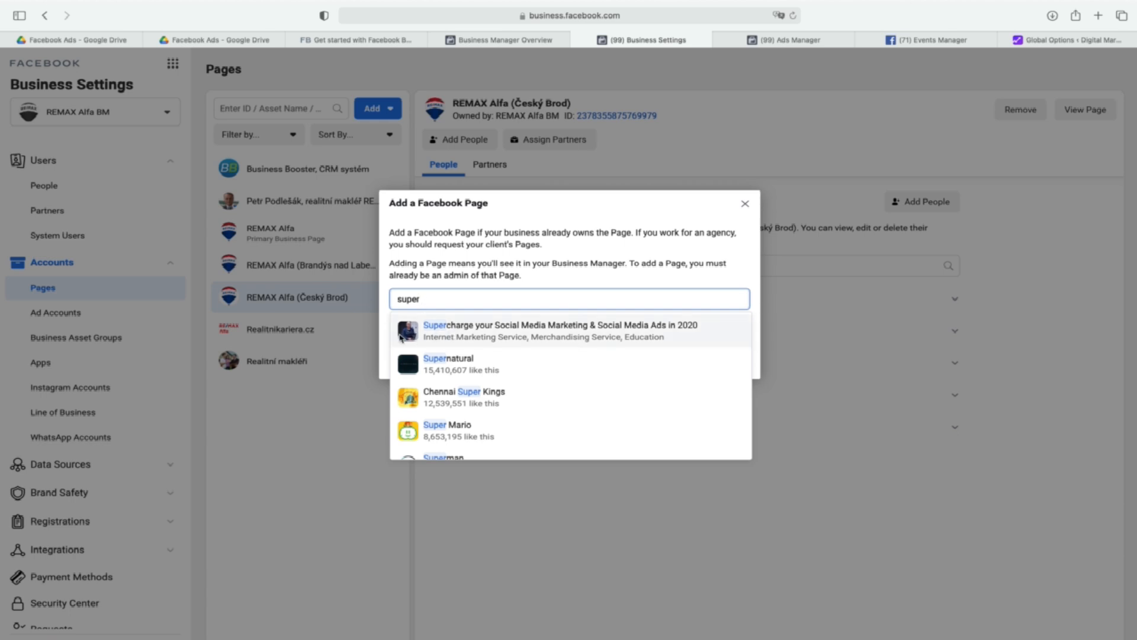
left_click(745, 203)
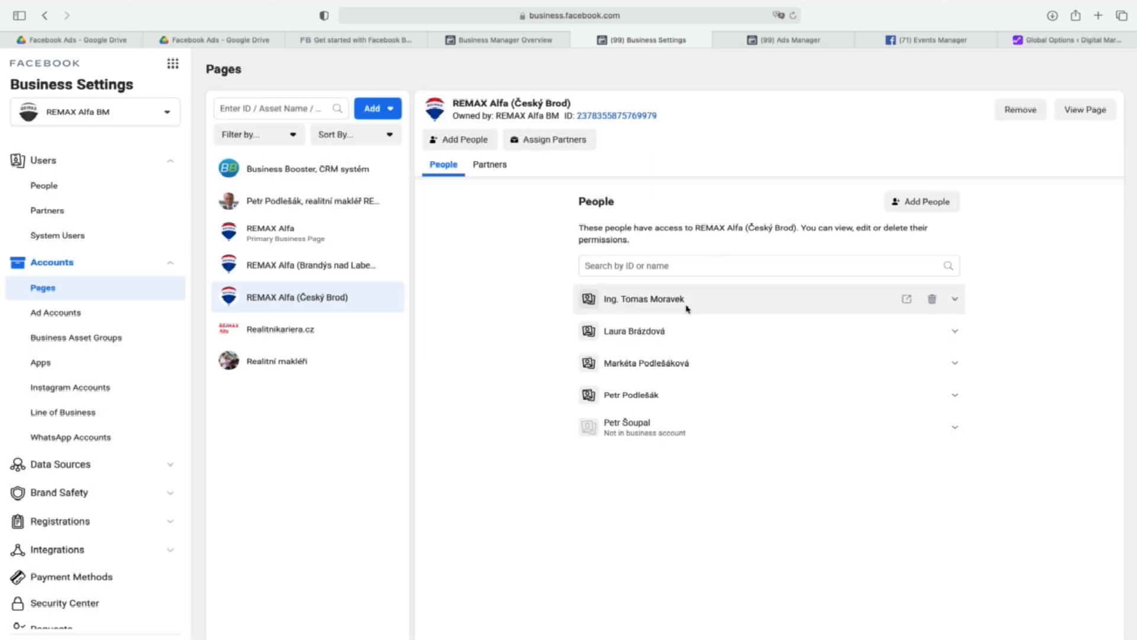
Review who has access to the Brandýs nad Labem and main REMAX Alfa pages, including one business member's detailed permissions on the latter.
left_click(336, 267)
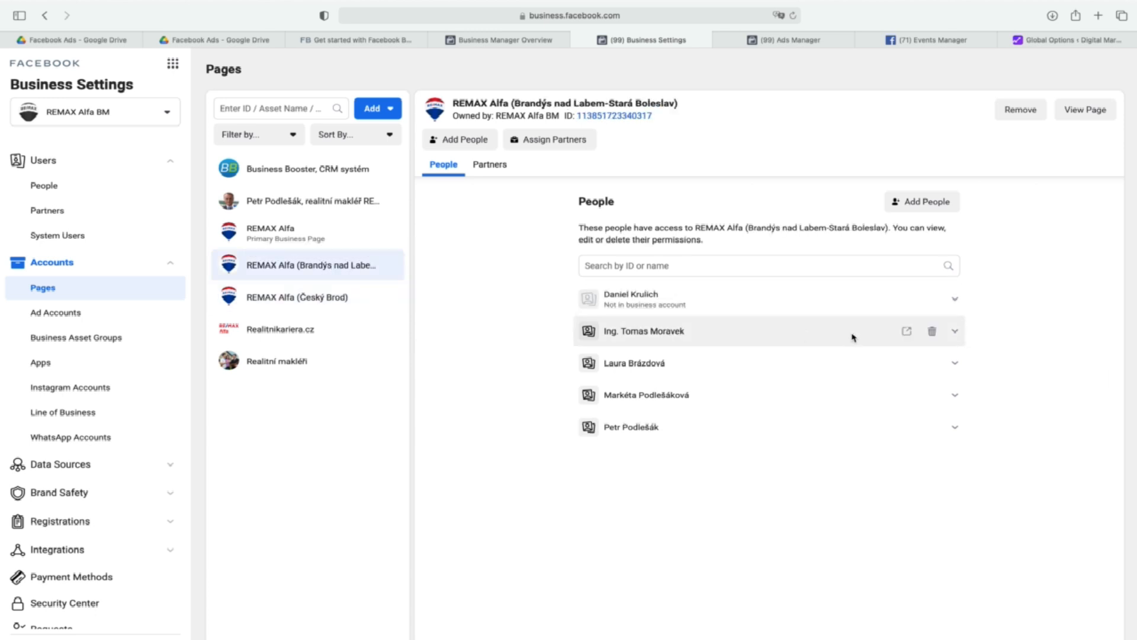
left_click(348, 226)
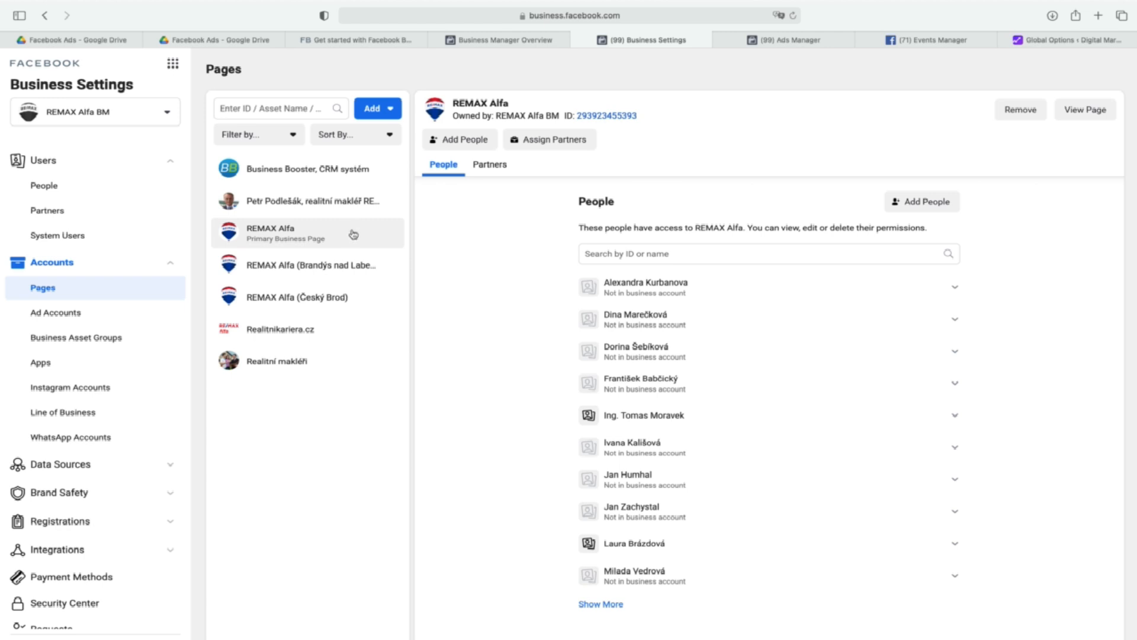
left_click(954, 417)
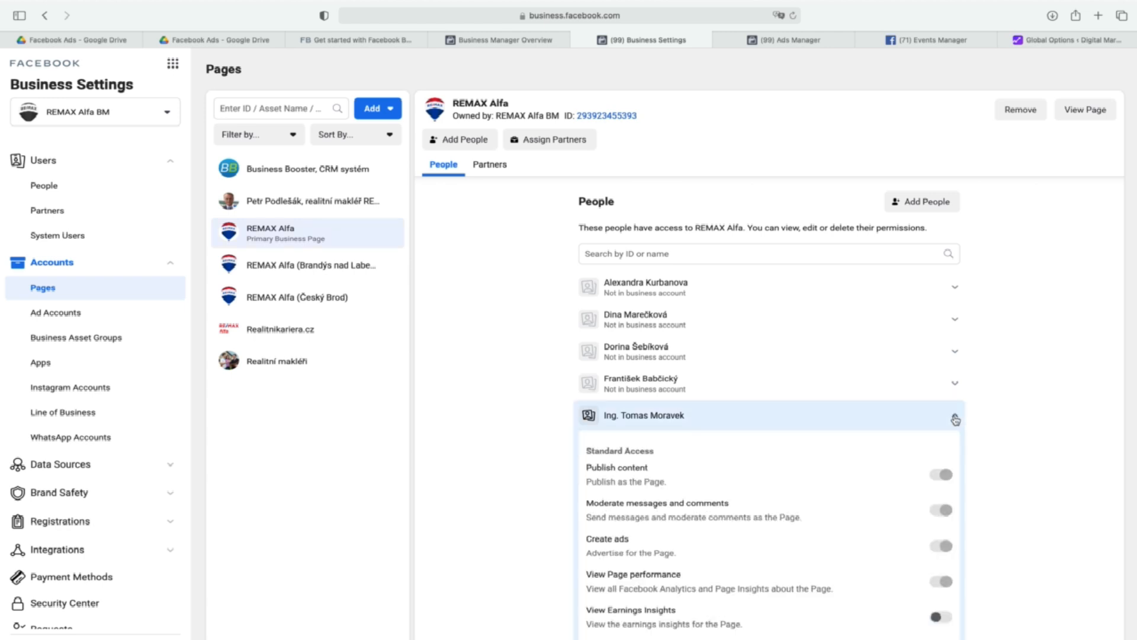
scroll(910, 441, "down", 3)
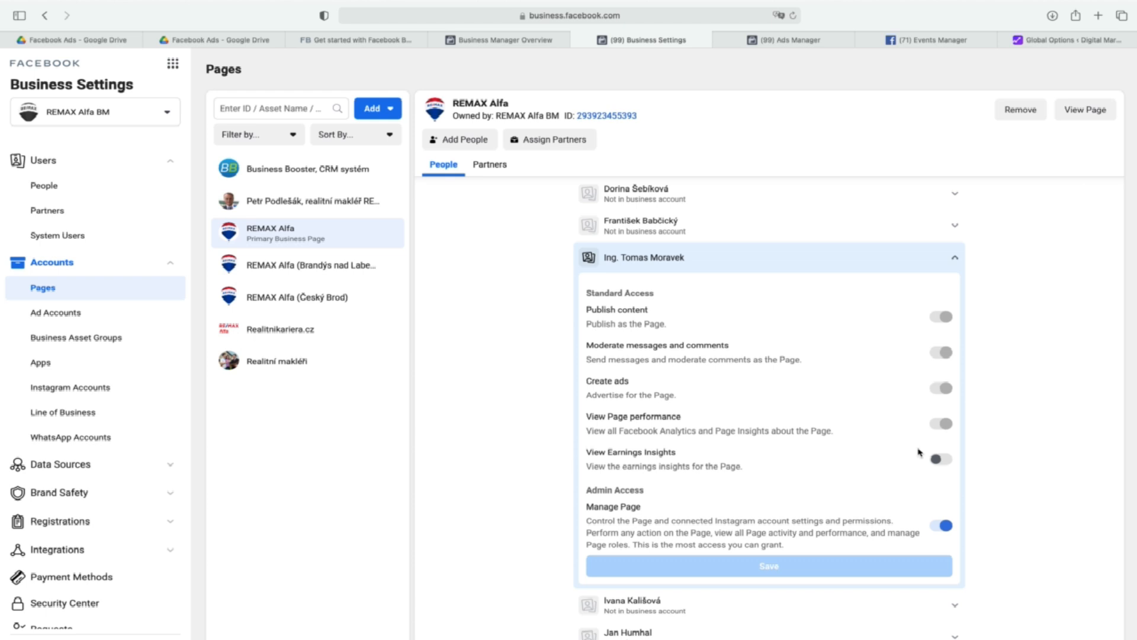
left_click(955, 257)
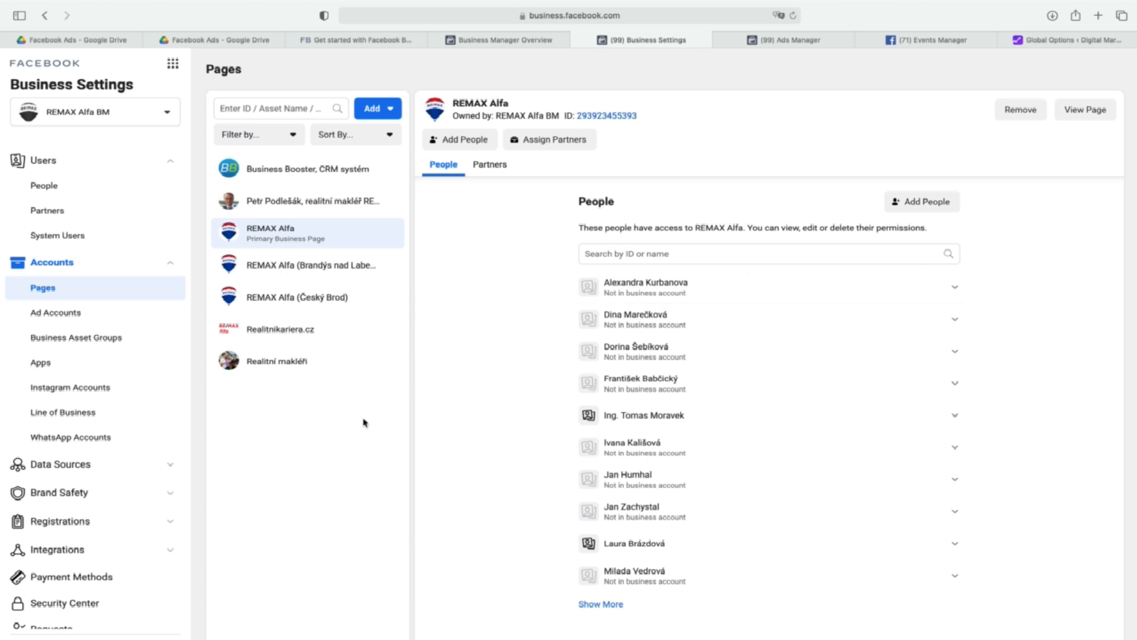
Open the form for adding an existing ad account, look up the ad account ID in Ads Manager, and close the form without adding.
left_click(54, 311)
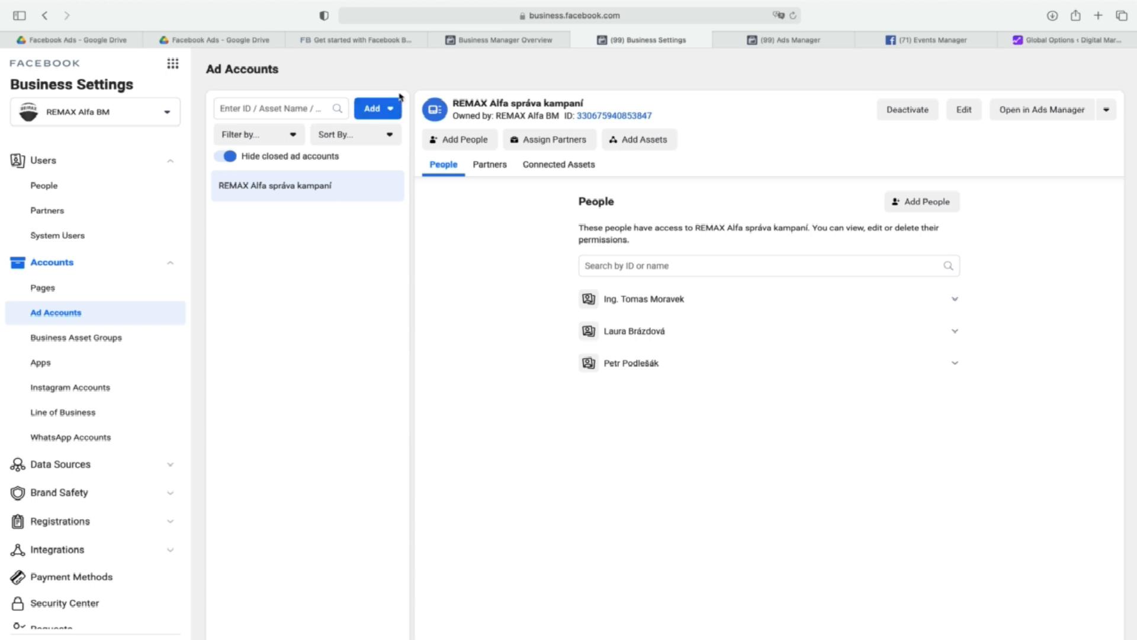
left_click(392, 111)
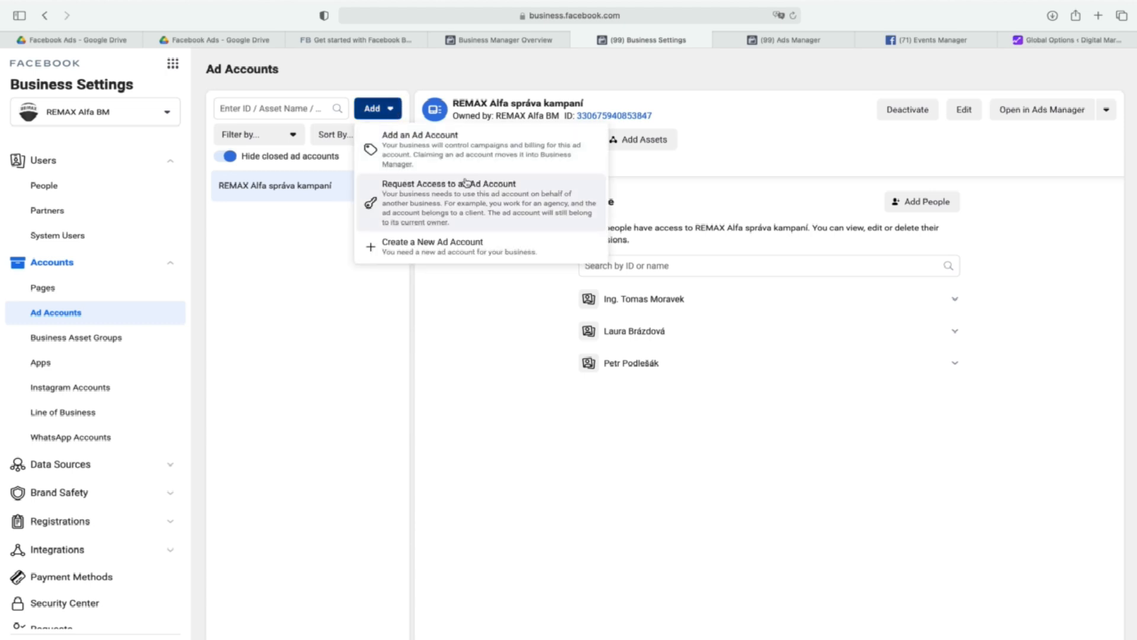
left_click(449, 155)
left_click(466, 308)
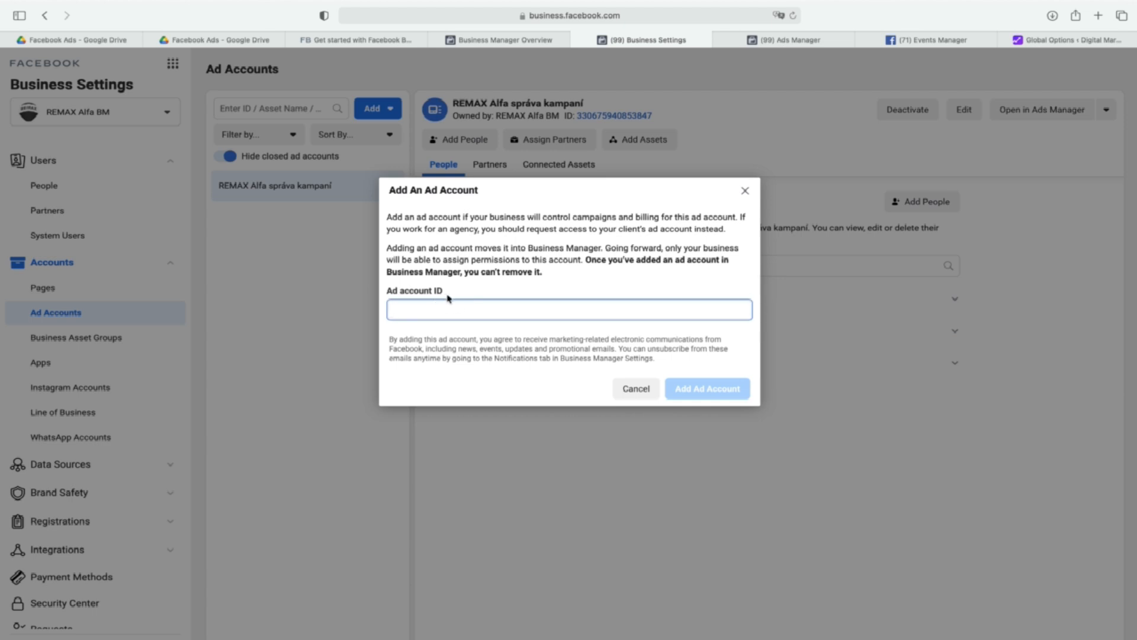
left_click(788, 42)
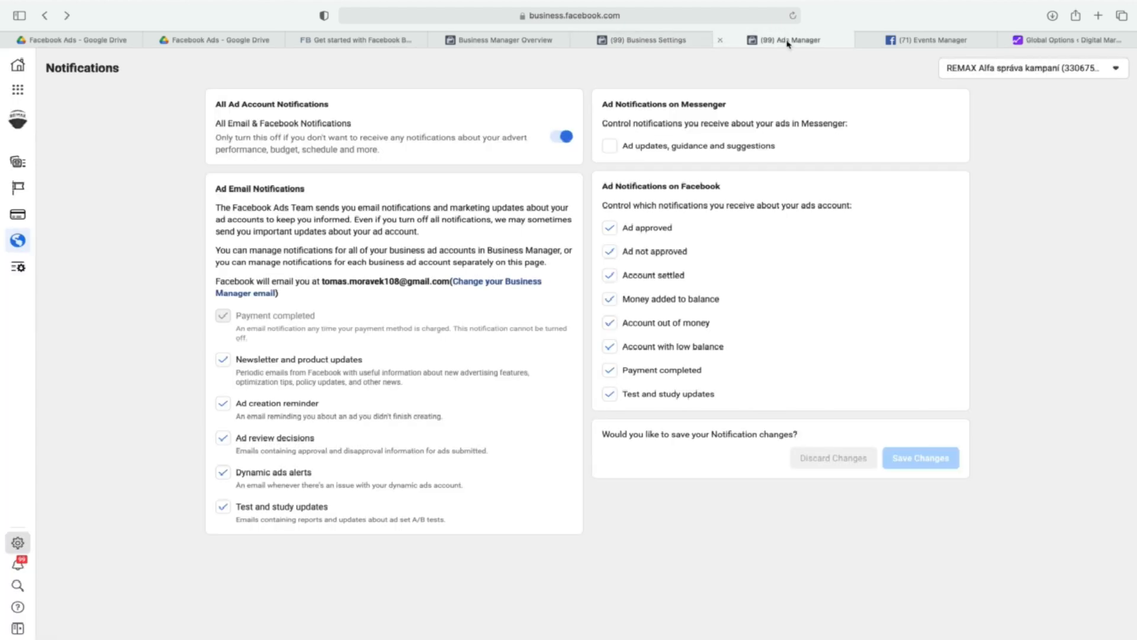
left_click(1116, 69)
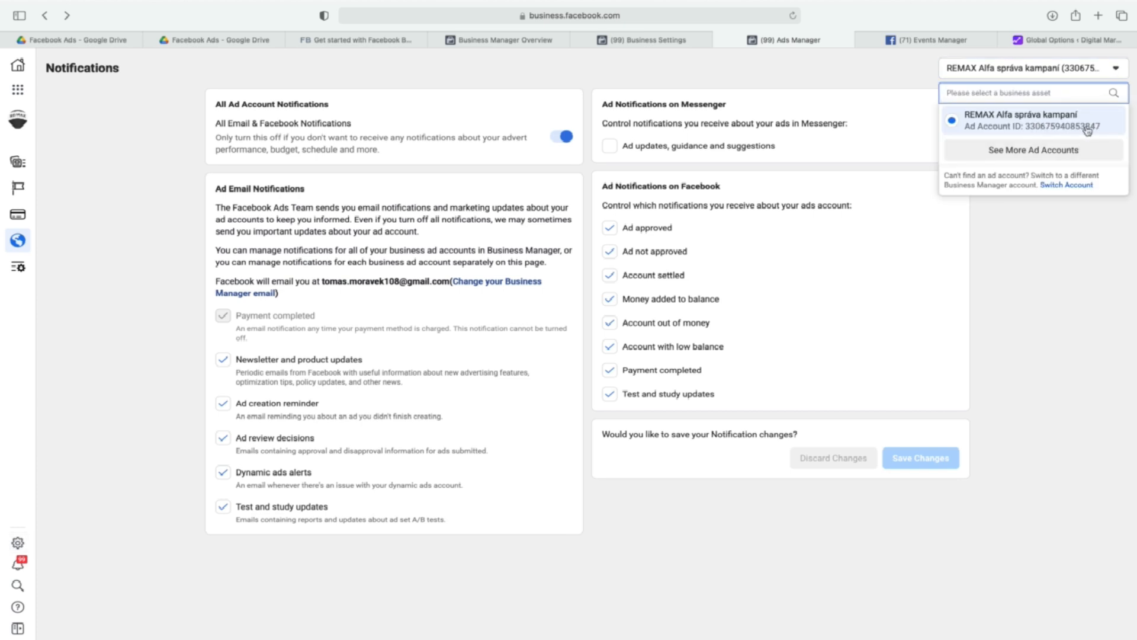
left_click(661, 41)
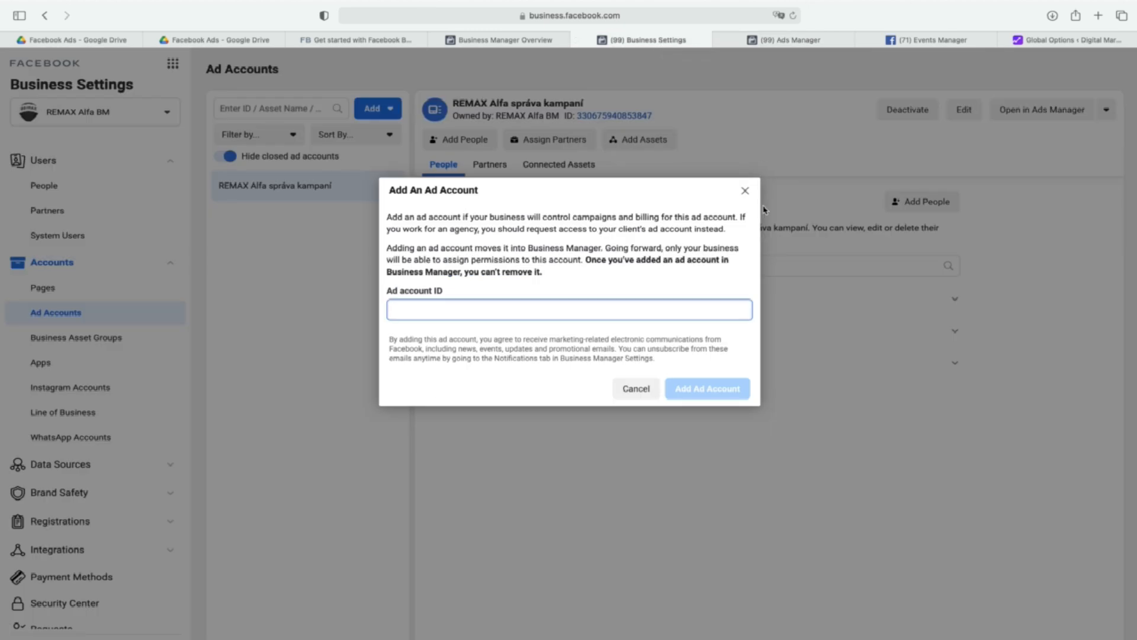
left_click(748, 194)
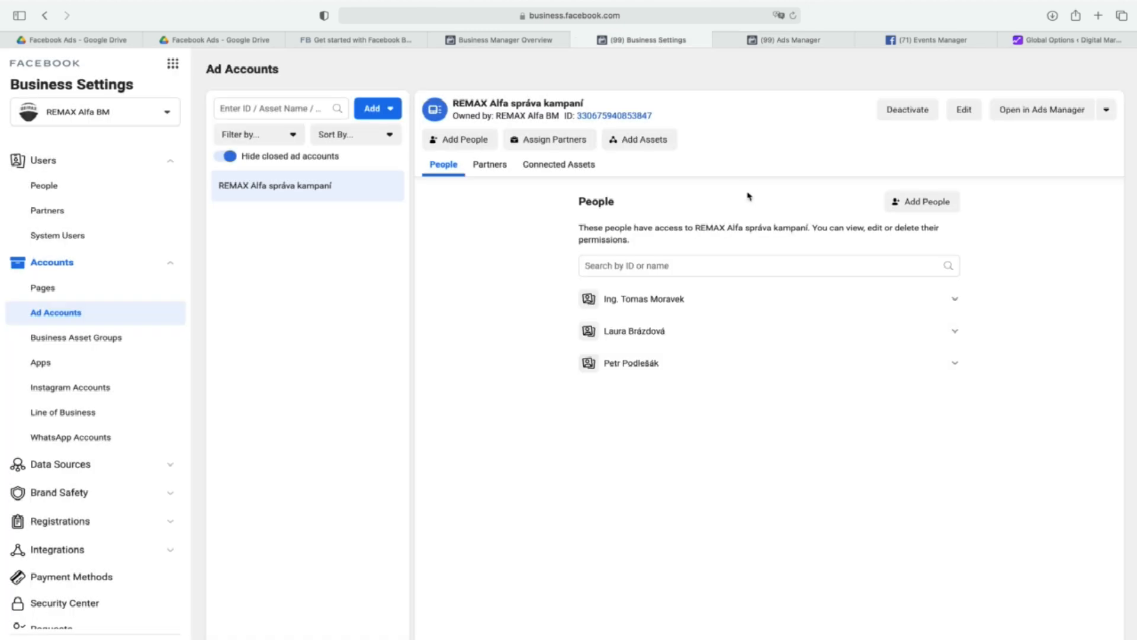
Examine the name, time zone and currency options for creating a new ad account, and close the form without creating one.
left_click(394, 114)
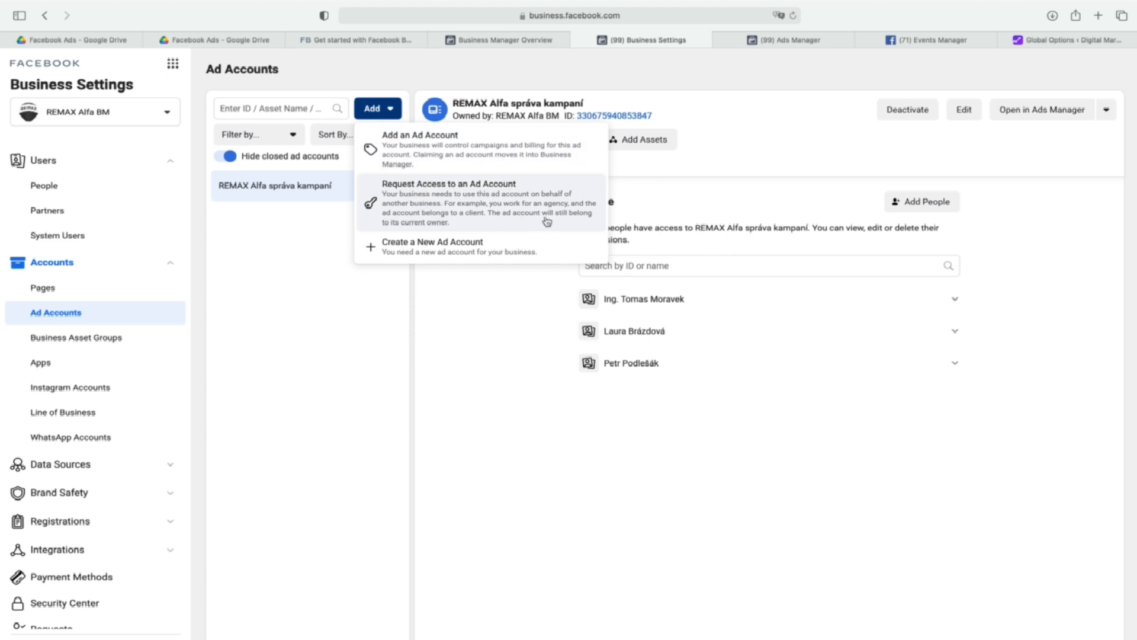
left_click(479, 249)
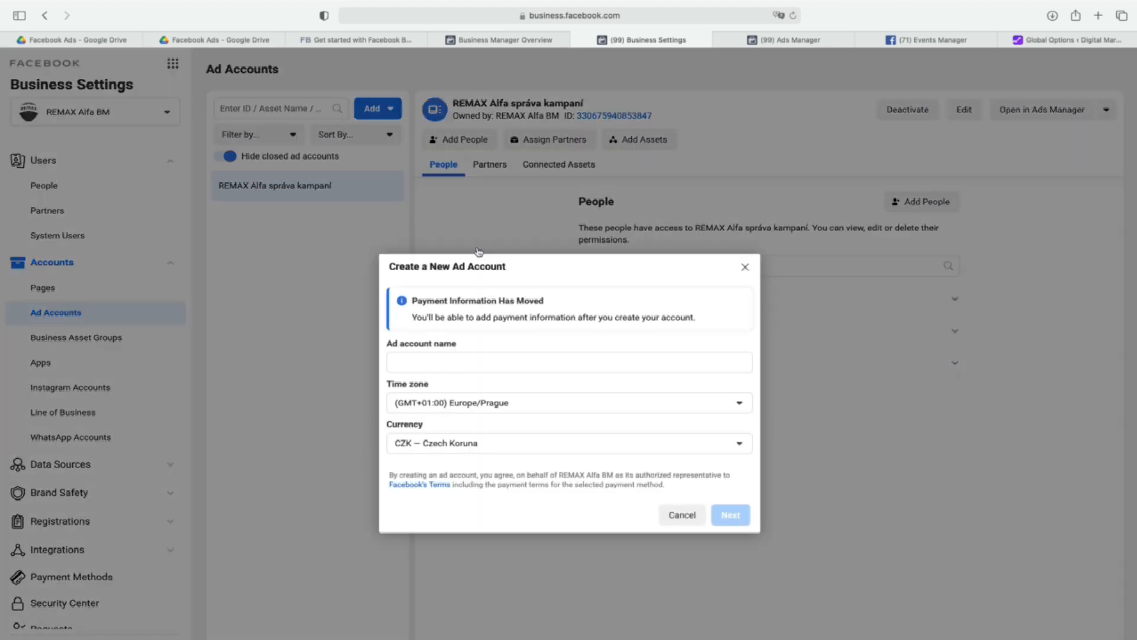
left_click(507, 366)
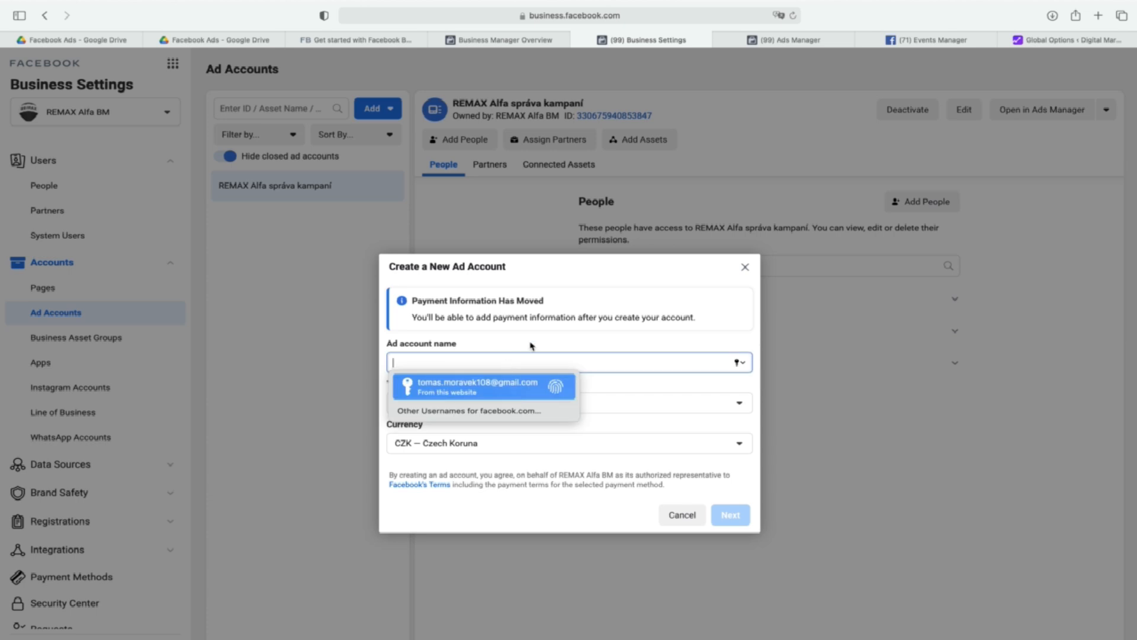
left_click(674, 295)
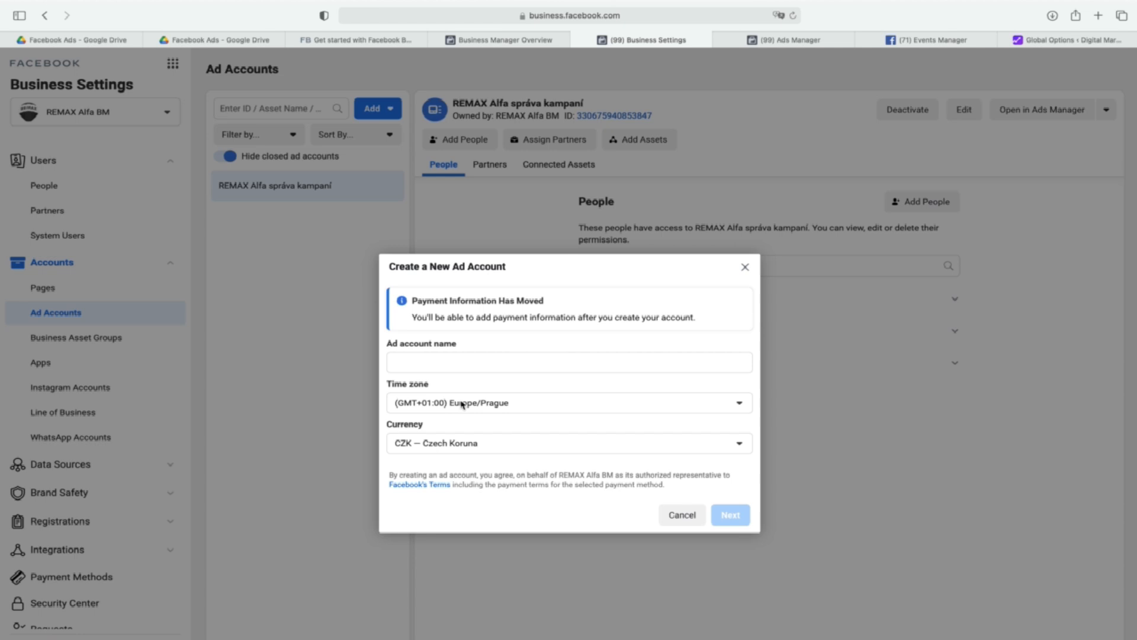
left_click(503, 403)
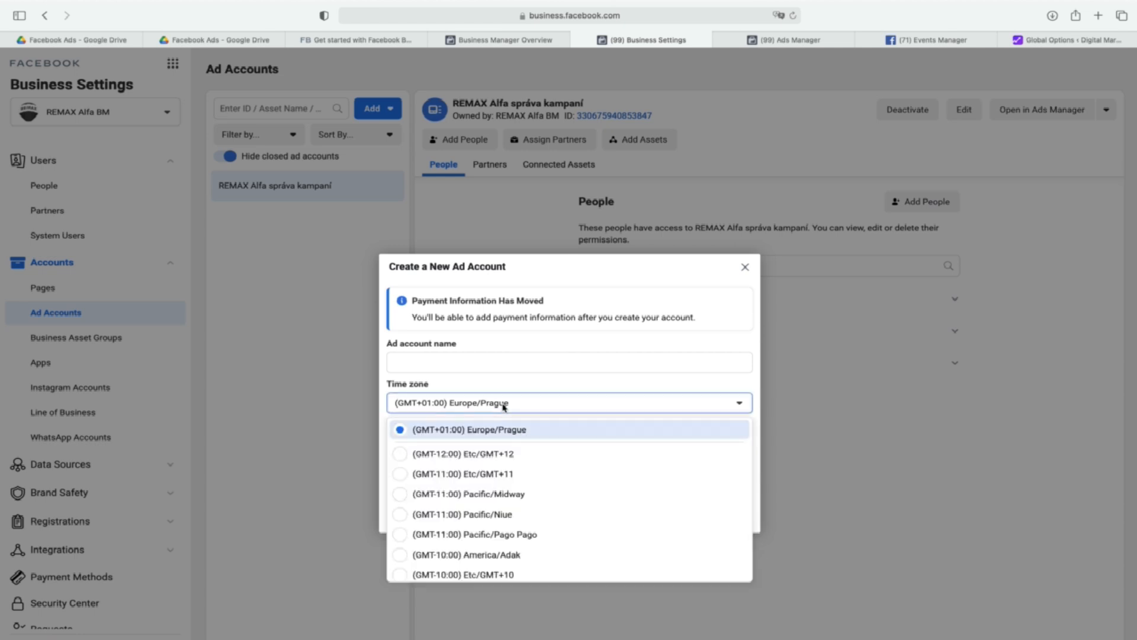
left_click(503, 405)
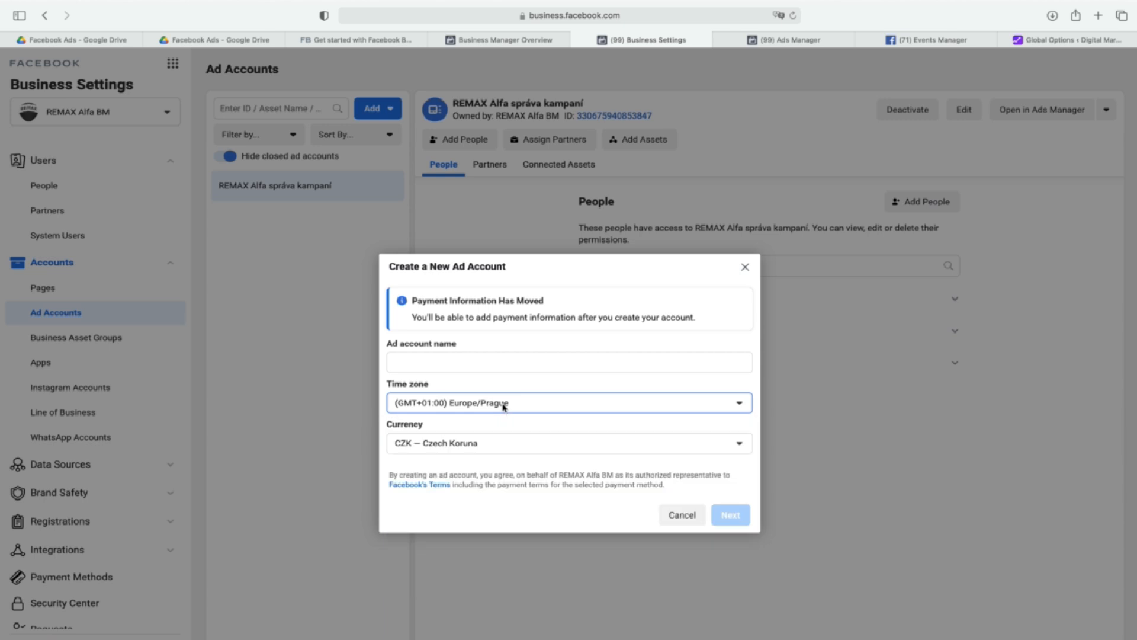
left_click(543, 450)
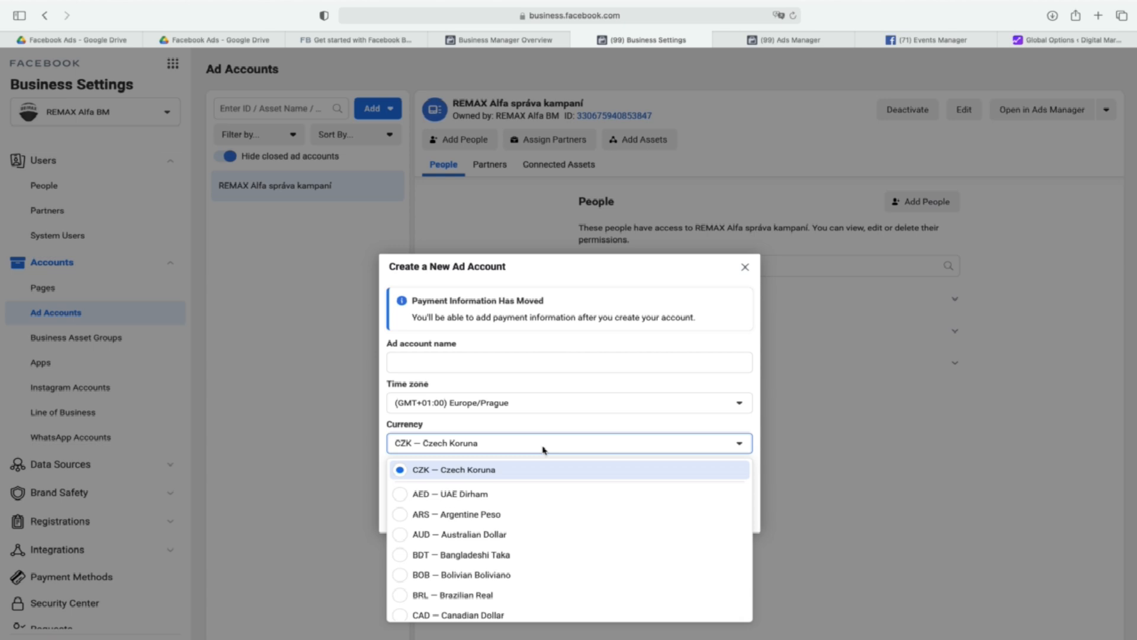
left_click(711, 273)
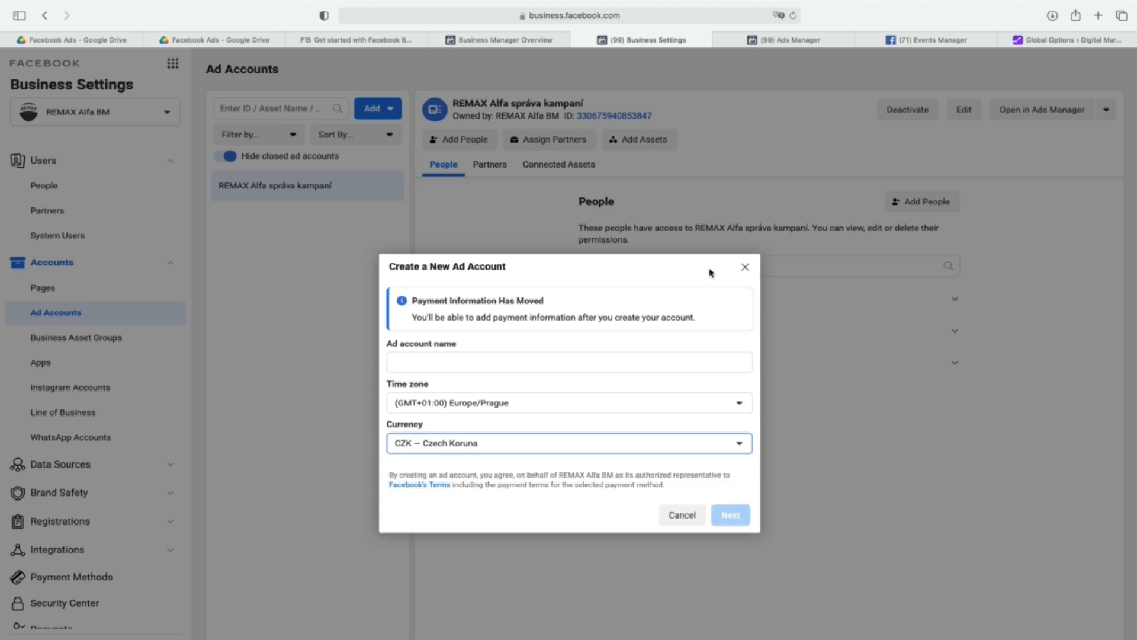
left_click(745, 267)
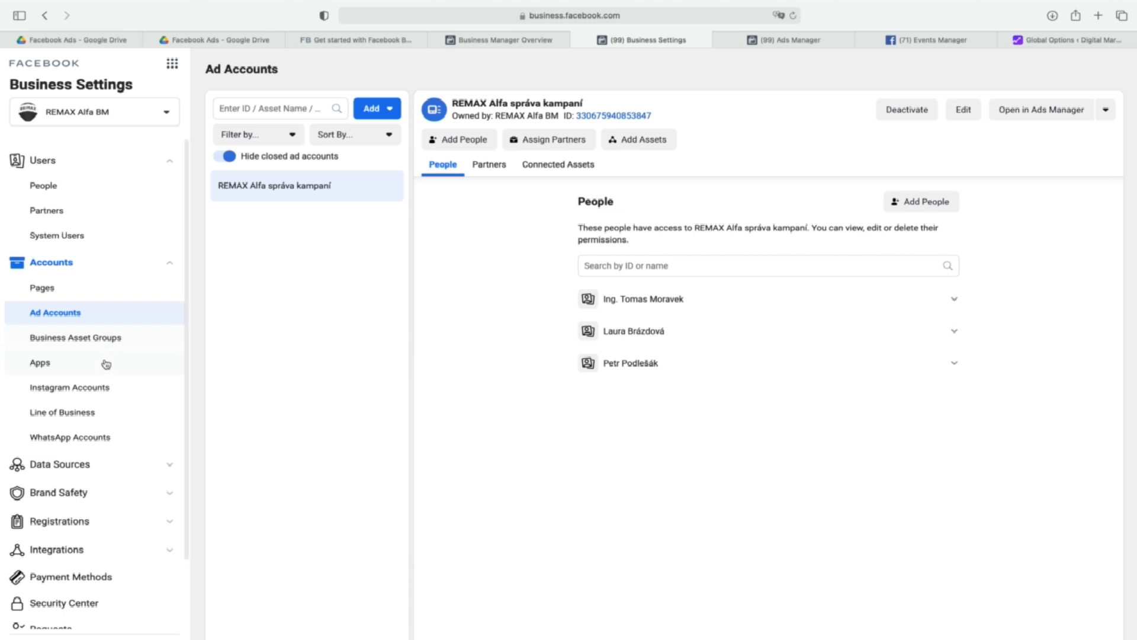
Review the Instagram partner-sharing and account-connection forms without submitting them, and view the WhatsApp accounts of the business.
left_click(101, 390)
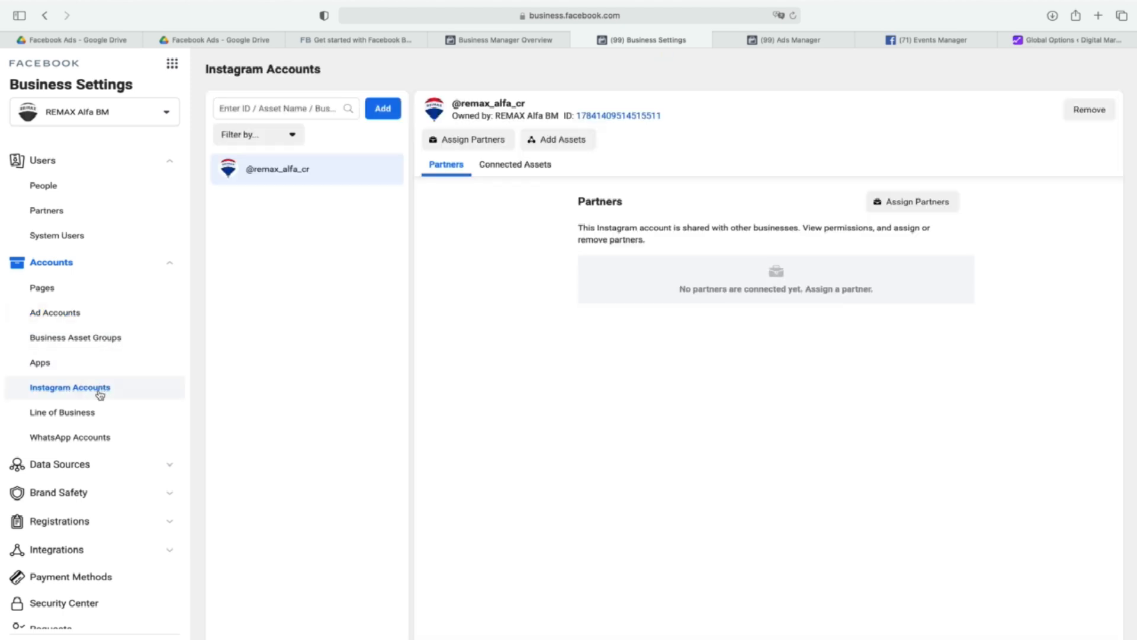
left_click(935, 213)
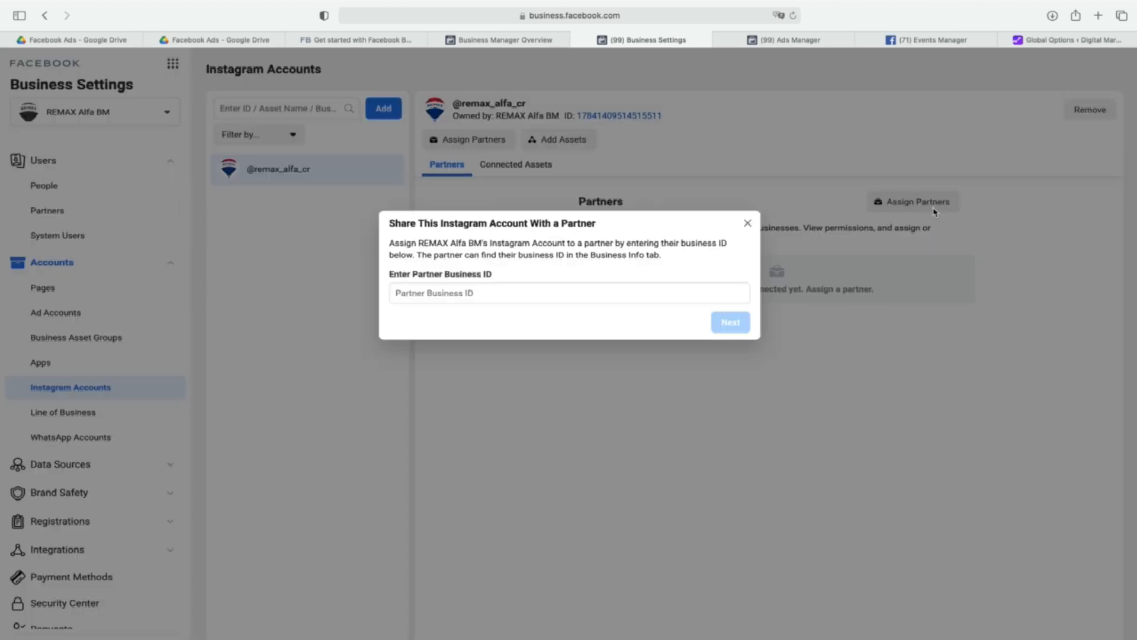
left_click(746, 225)
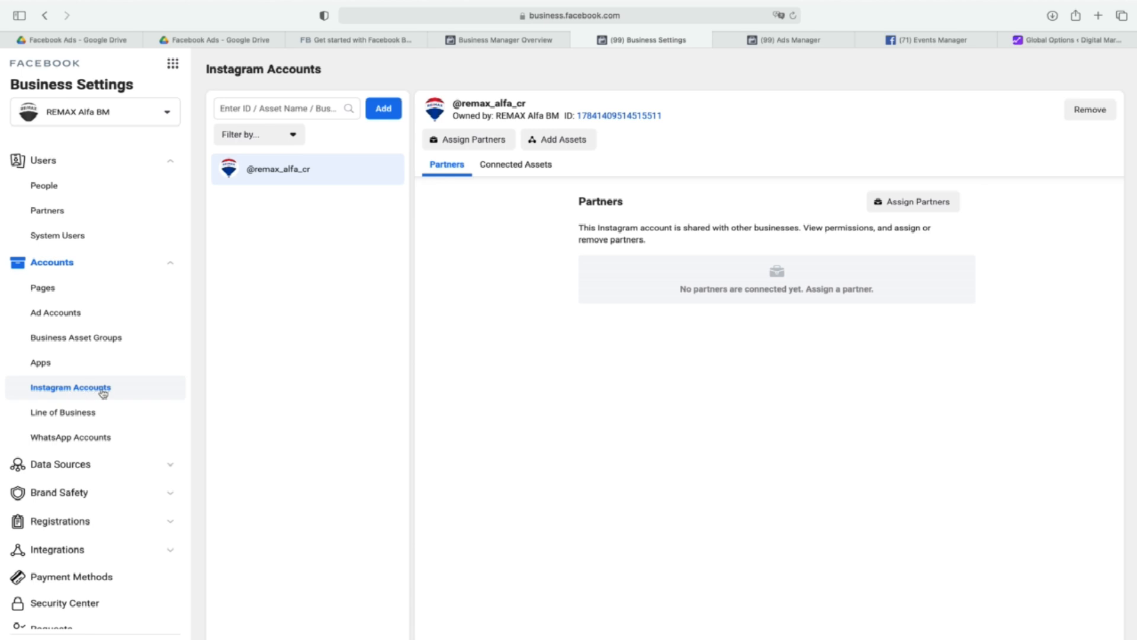
left_click(394, 121)
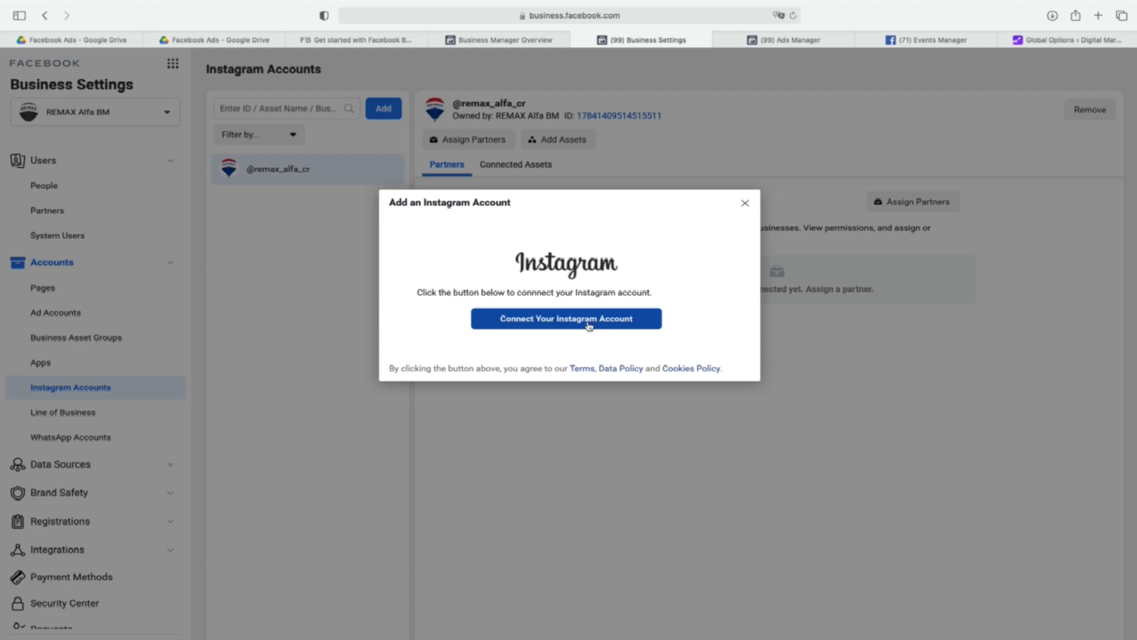
left_click(745, 203)
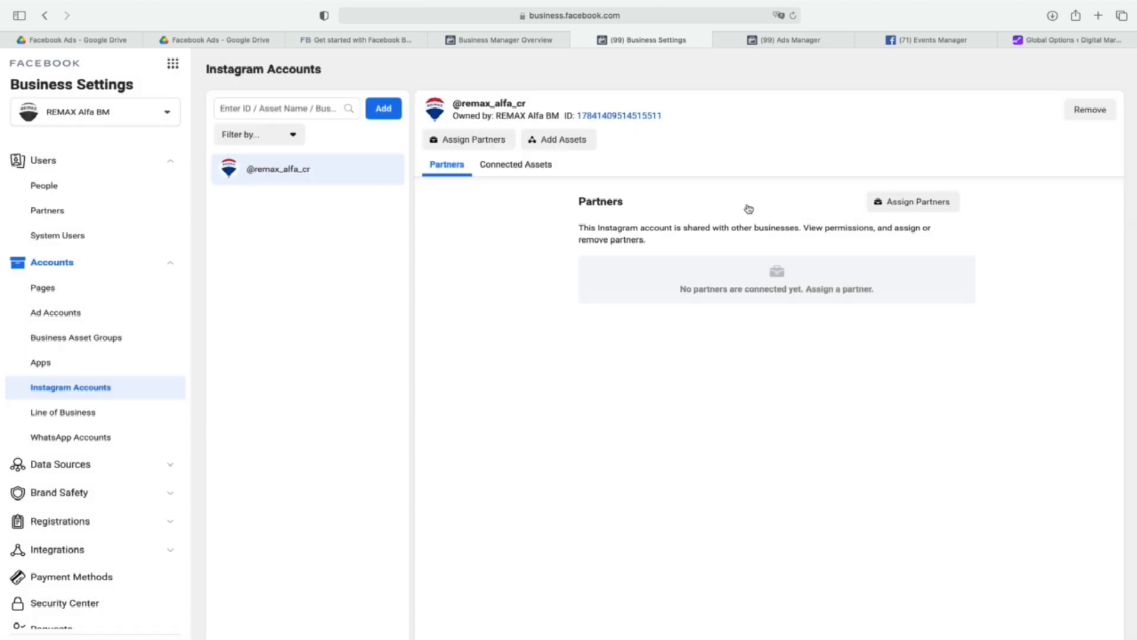
left_click(108, 437)
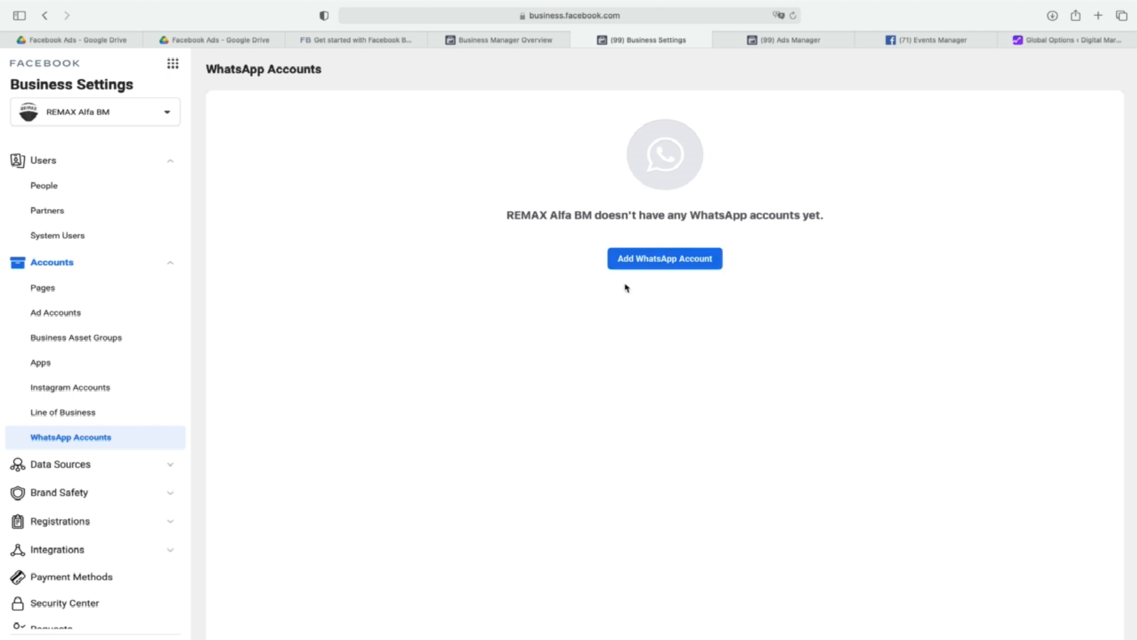
Review who has access to each catalog under the data sources and to the REMAX ALFA 2018 pixel.
left_click(69, 472)
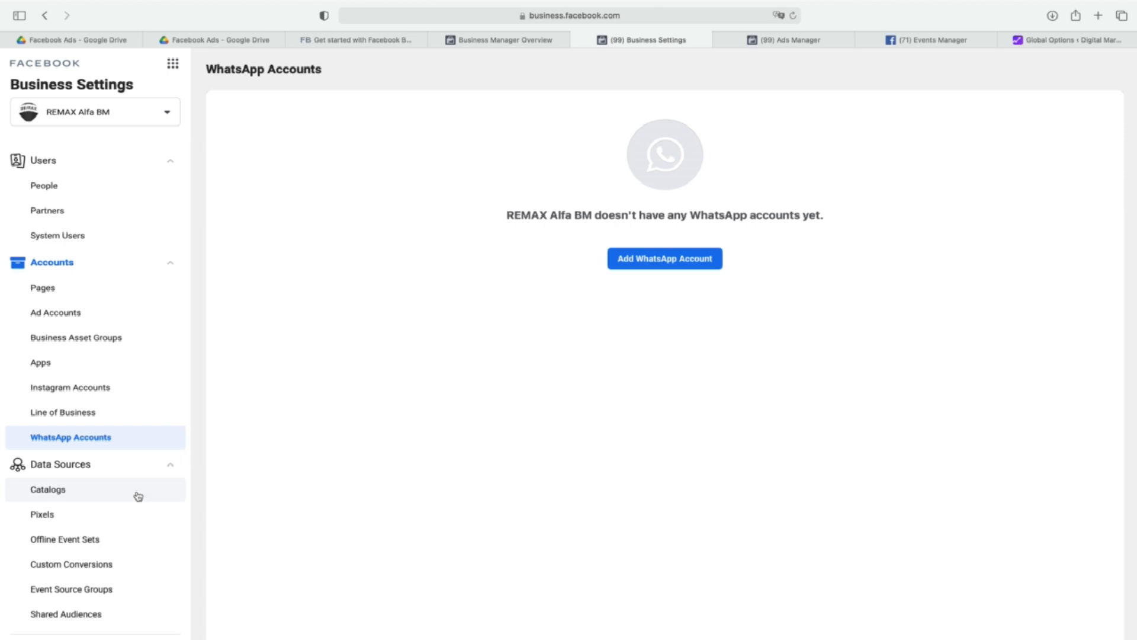
left_click(52, 495)
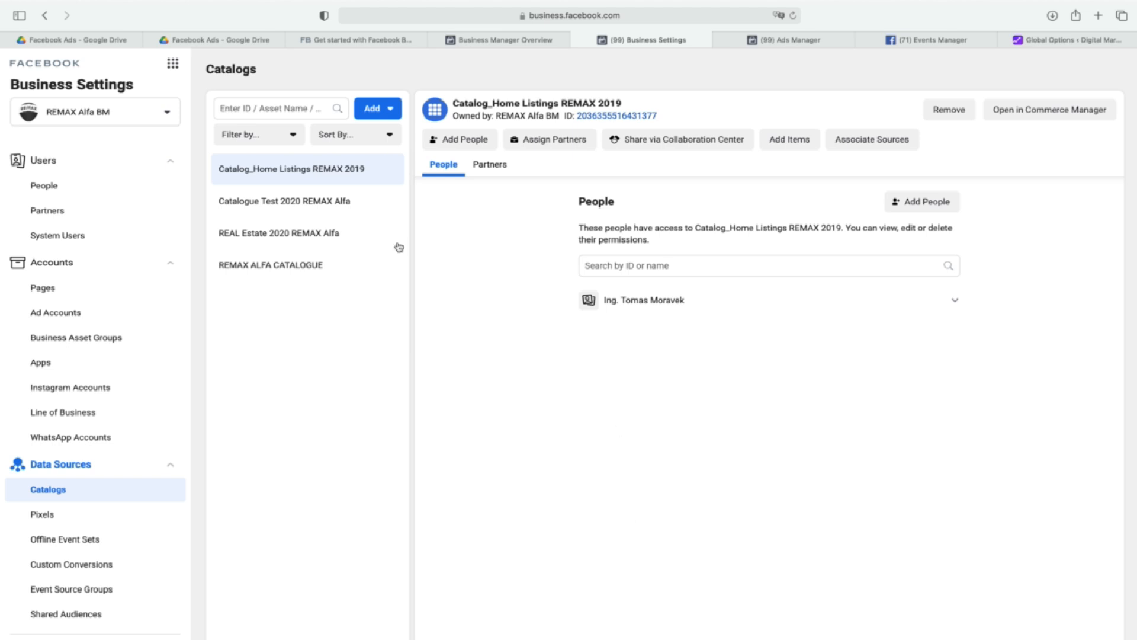
left_click(322, 202)
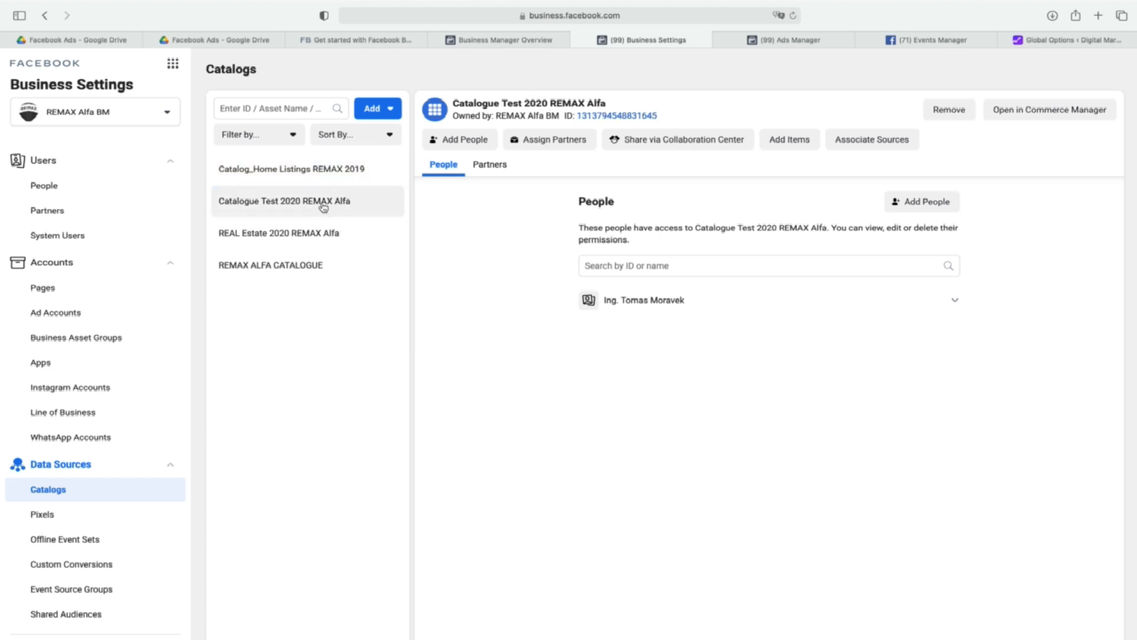
left_click(328, 233)
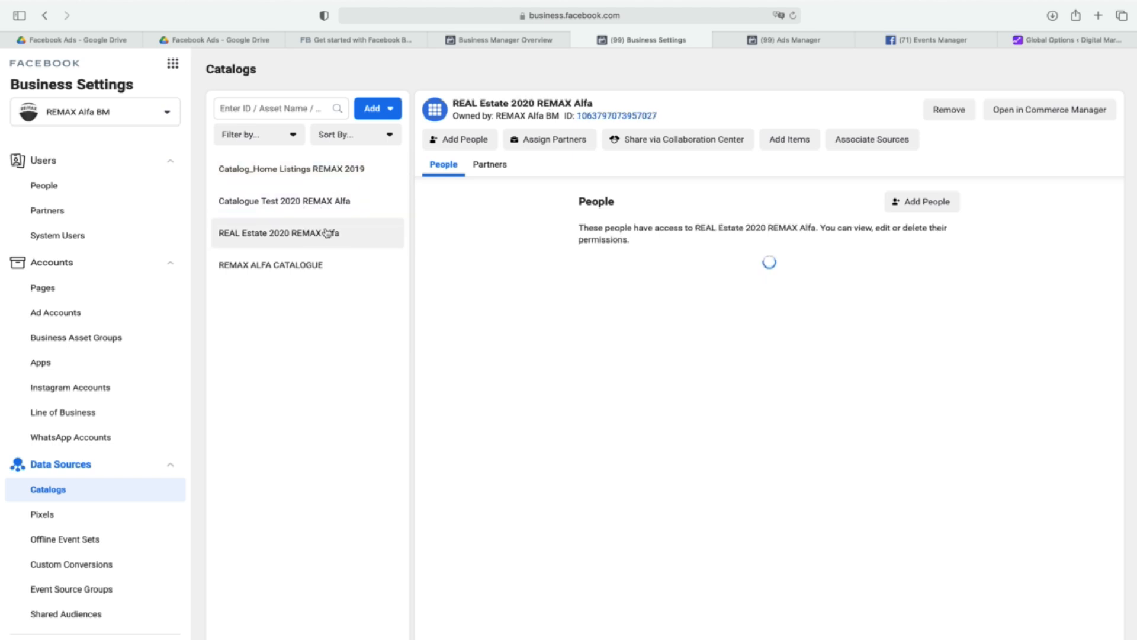
left_click(316, 269)
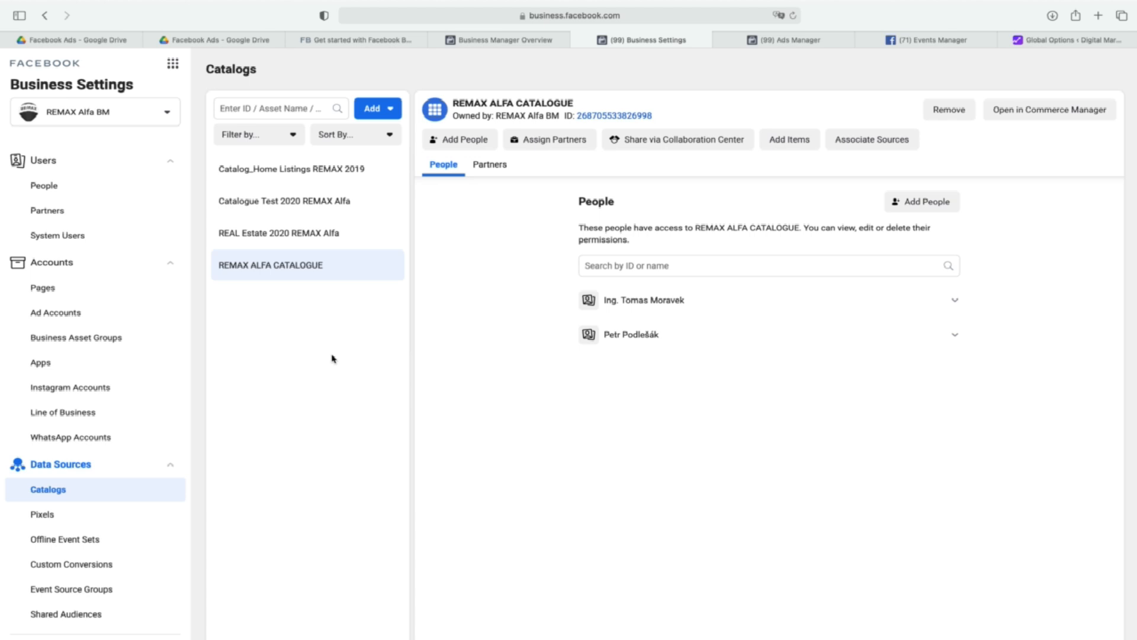
left_click(47, 514)
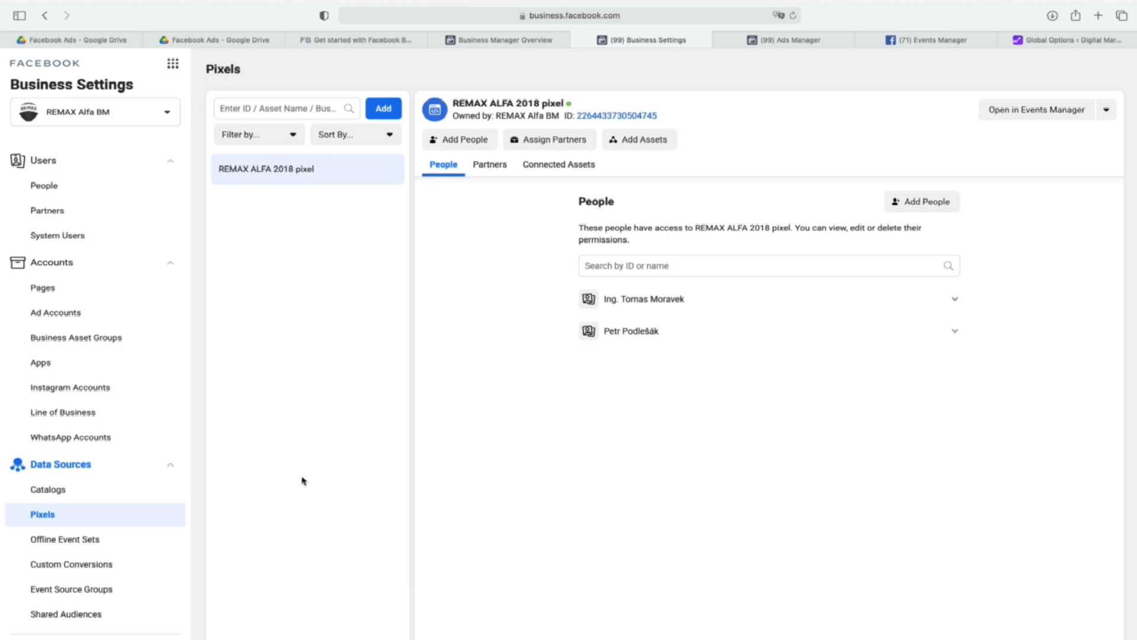
Expand the business tools into the full list and examine every category from Manage Business to Sell Products and Services.
left_click(175, 70)
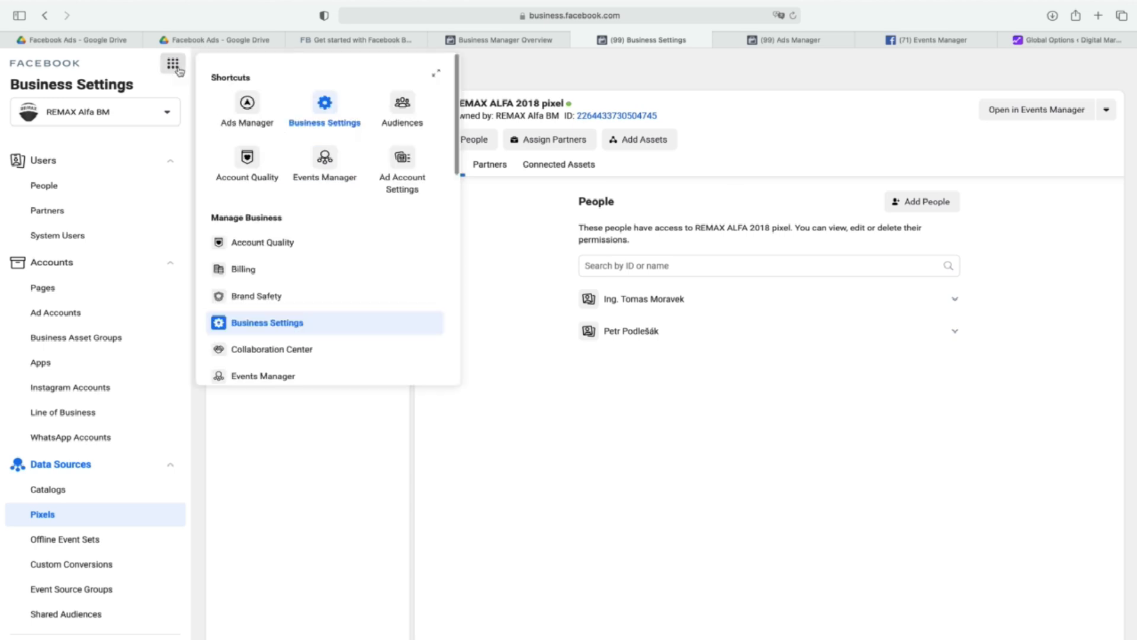
left_click(439, 74)
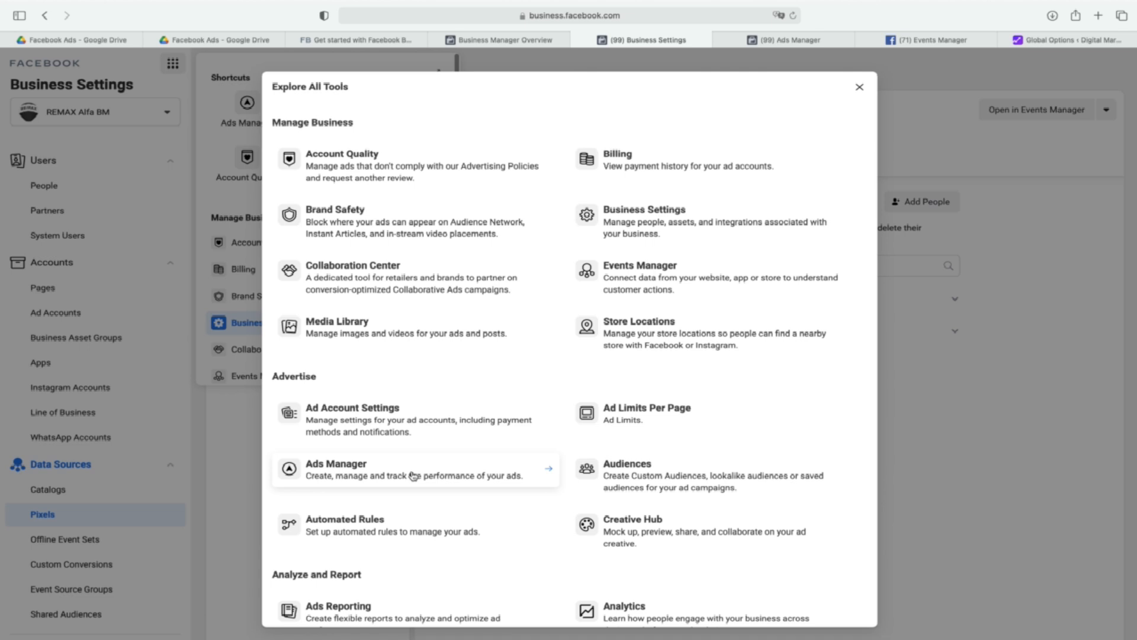
scroll(413, 475, "down", 5)
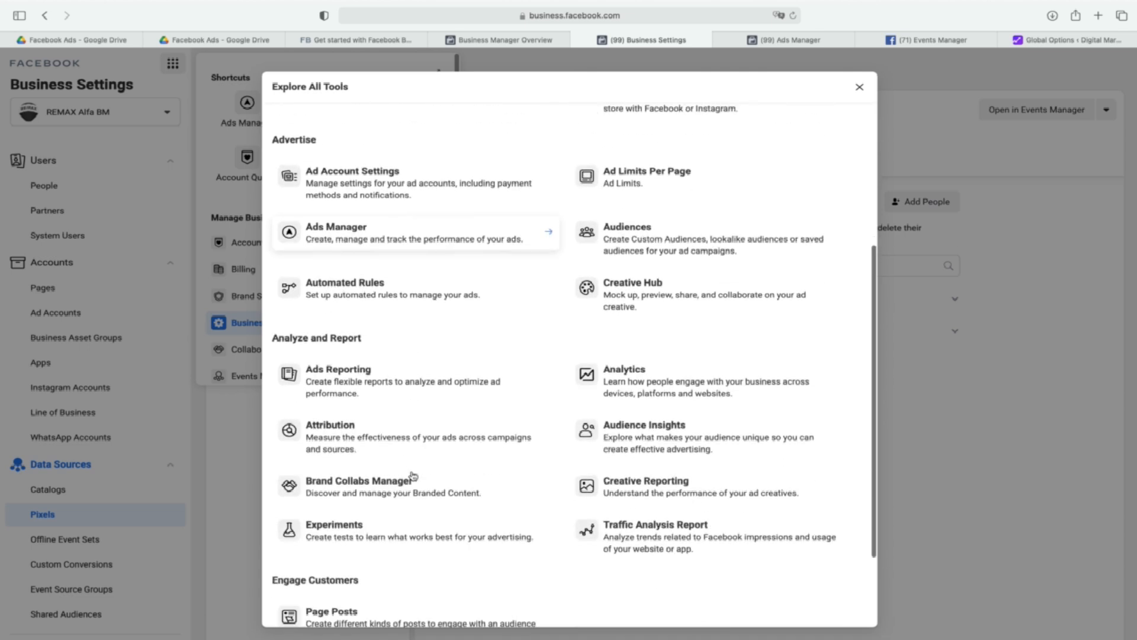
scroll(413, 475, "down", 2)
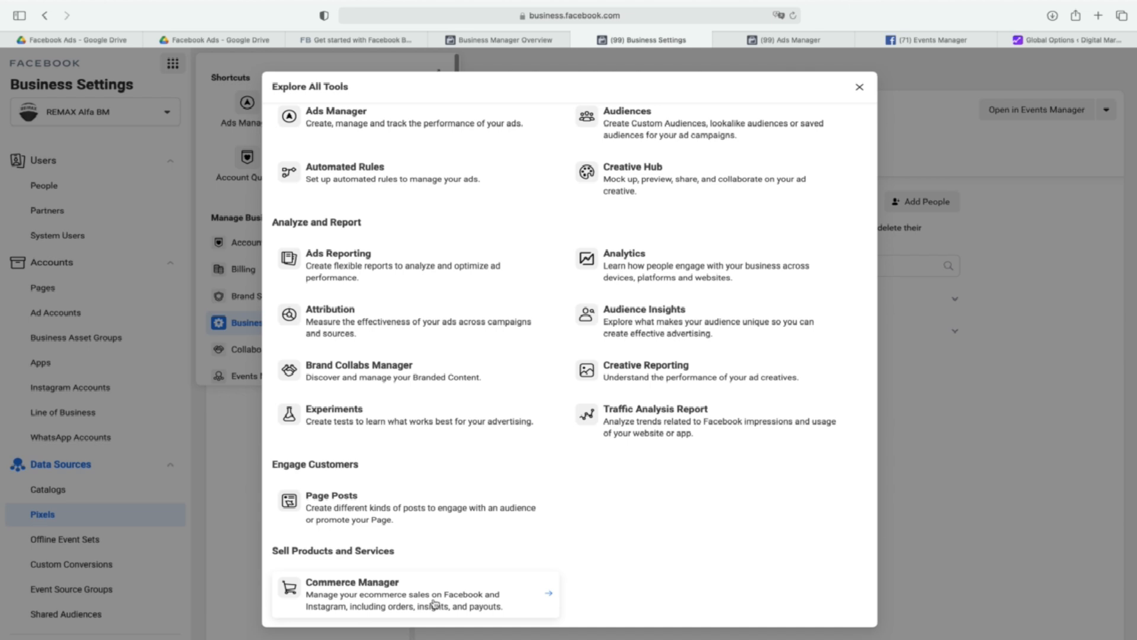
scroll(435, 604, "up", 6)
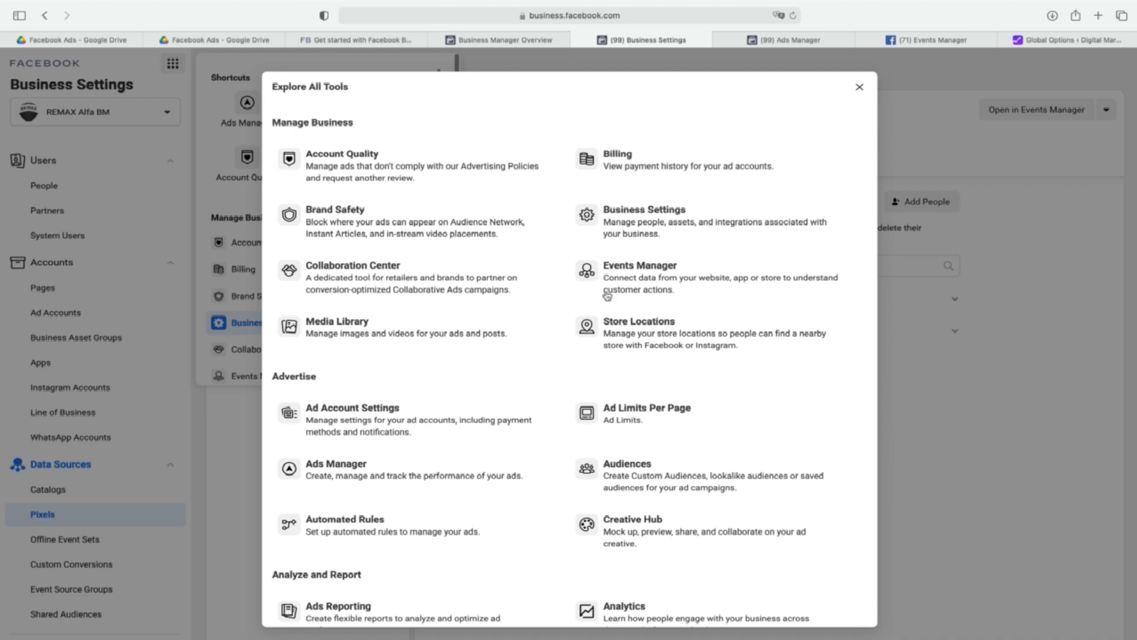
Switch to Ads Manager, open the ad account setup with a refreshed page, and copy the ad account ID.
left_click(790, 40)
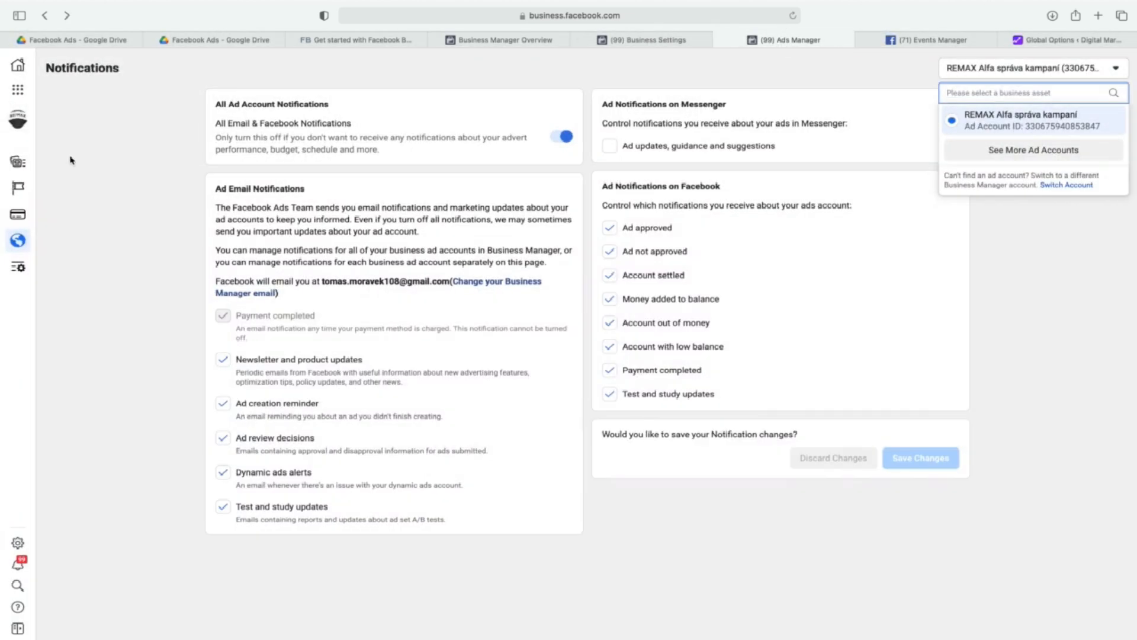
left_click(28, 162)
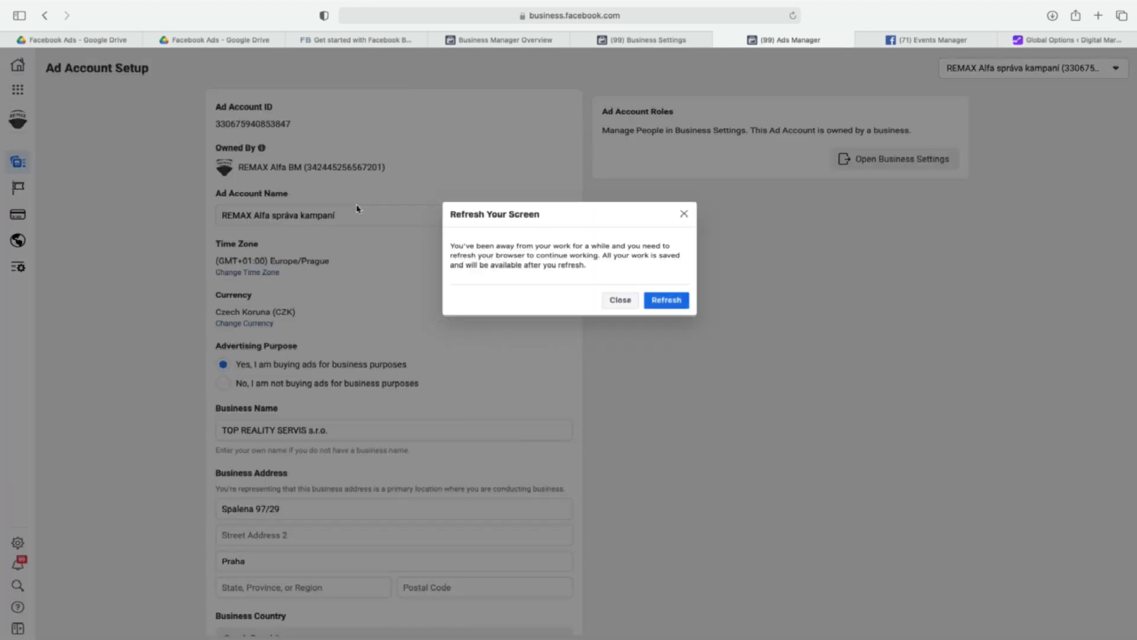
left_click(667, 301)
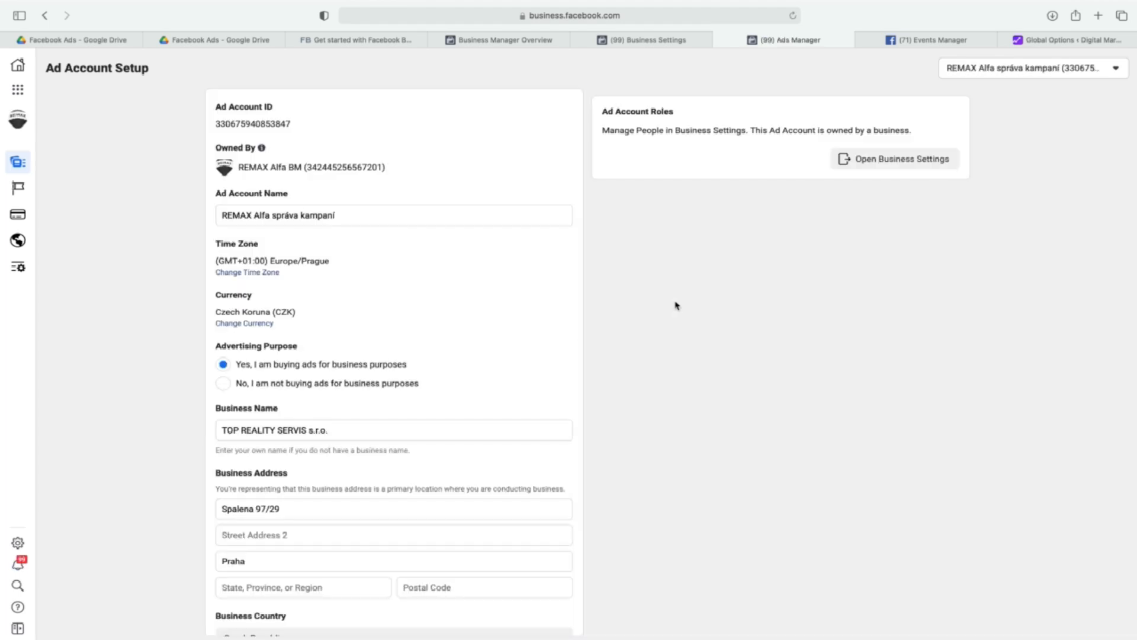
left_click(215, 122)
left_click_drag(216, 122, 290, 124)
right_click(271, 123)
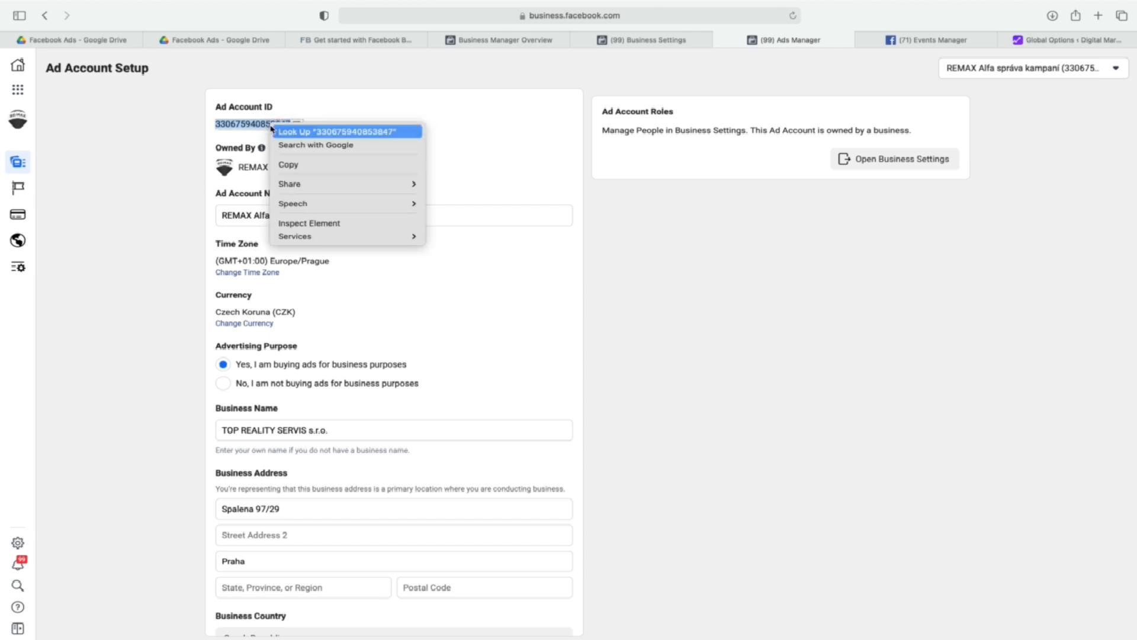
left_click(320, 164)
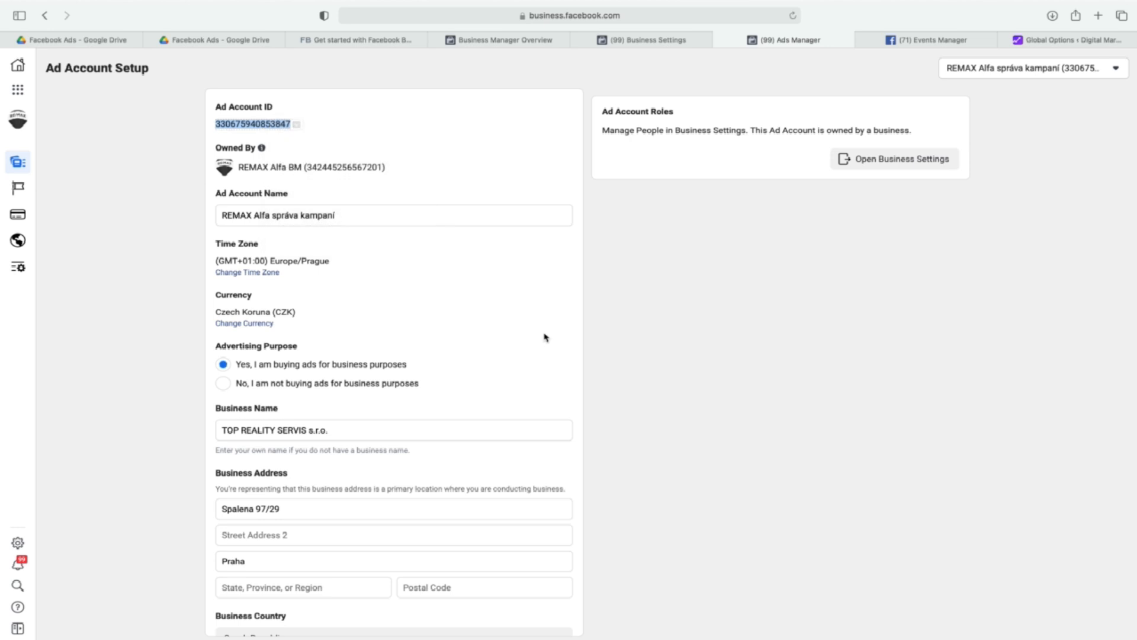
Review the ad account's business details, the list of accessible Pages, and the payment settings.
scroll(554, 338, "down", 2)
scroll(554, 339, "down", 5)
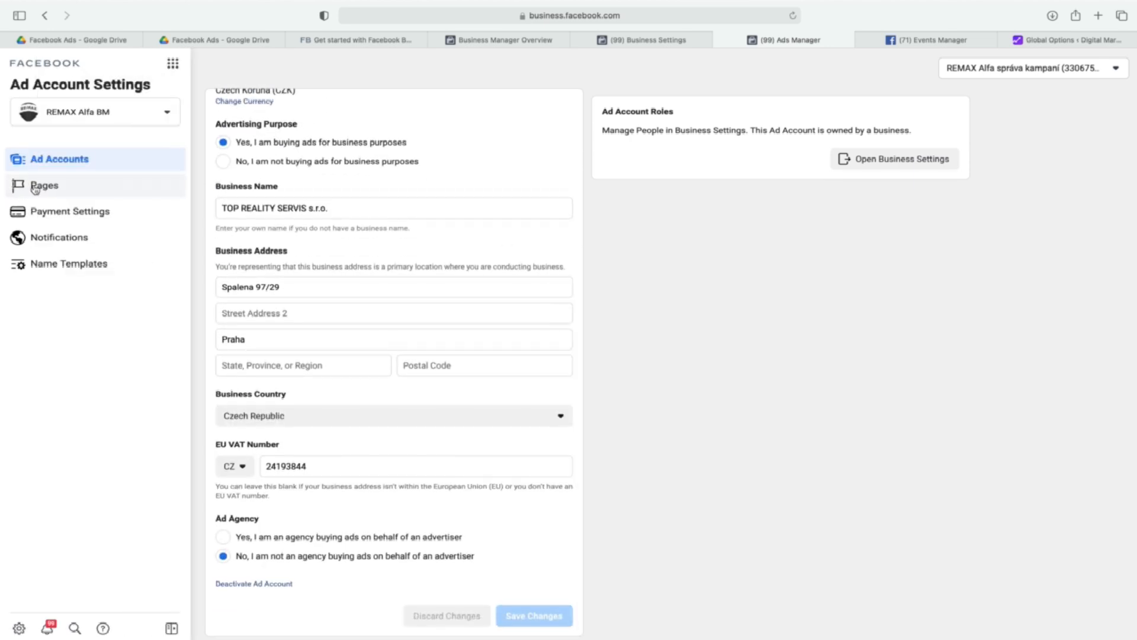
left_click(44, 186)
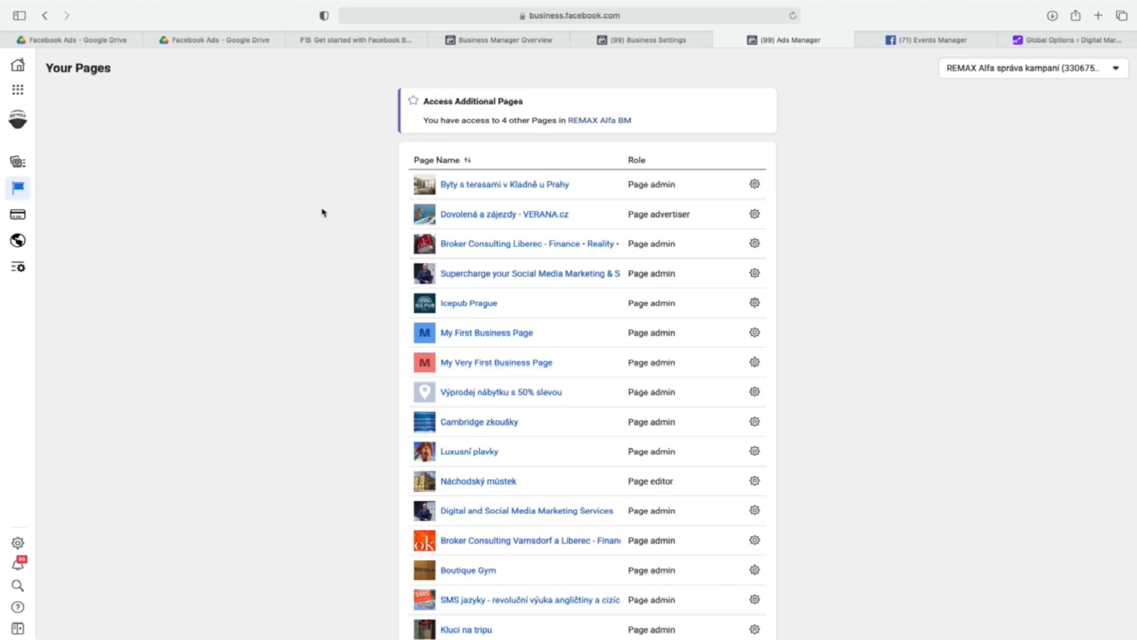
left_click(19, 214)
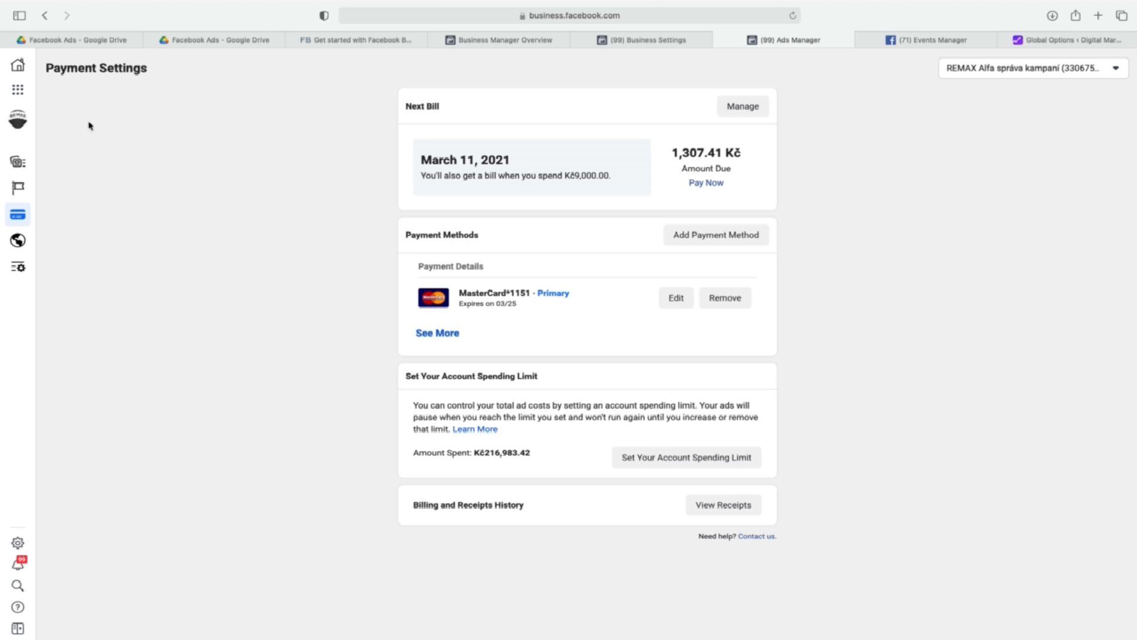
Look at the business tools shortcuts, and view the account spending limit form without setting a limit.
left_click(18, 88)
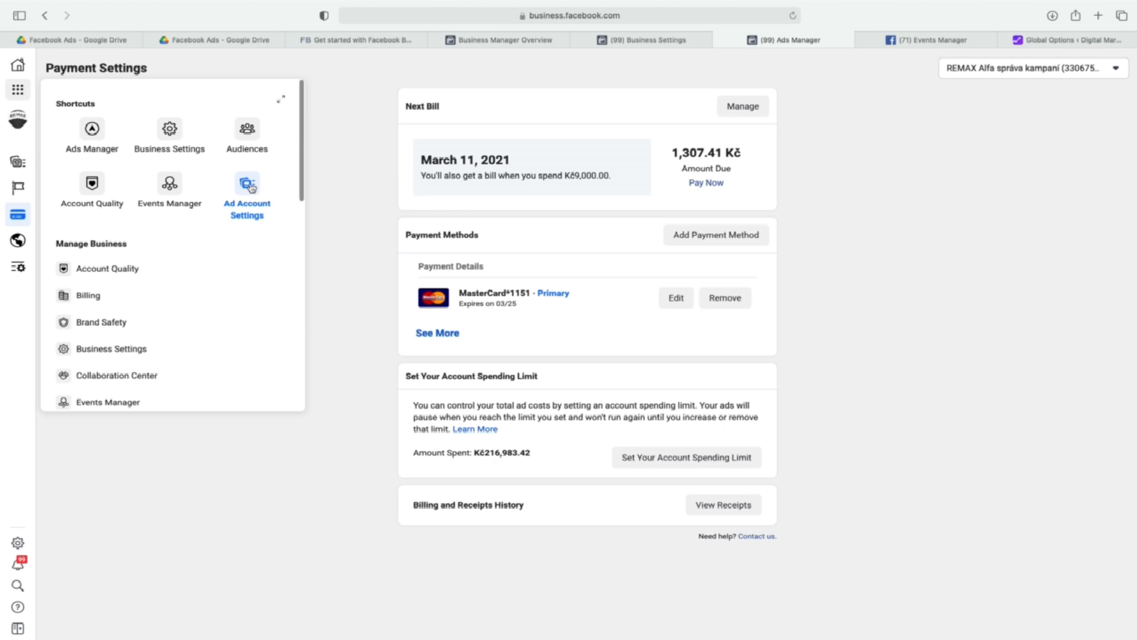
left_click(353, 215)
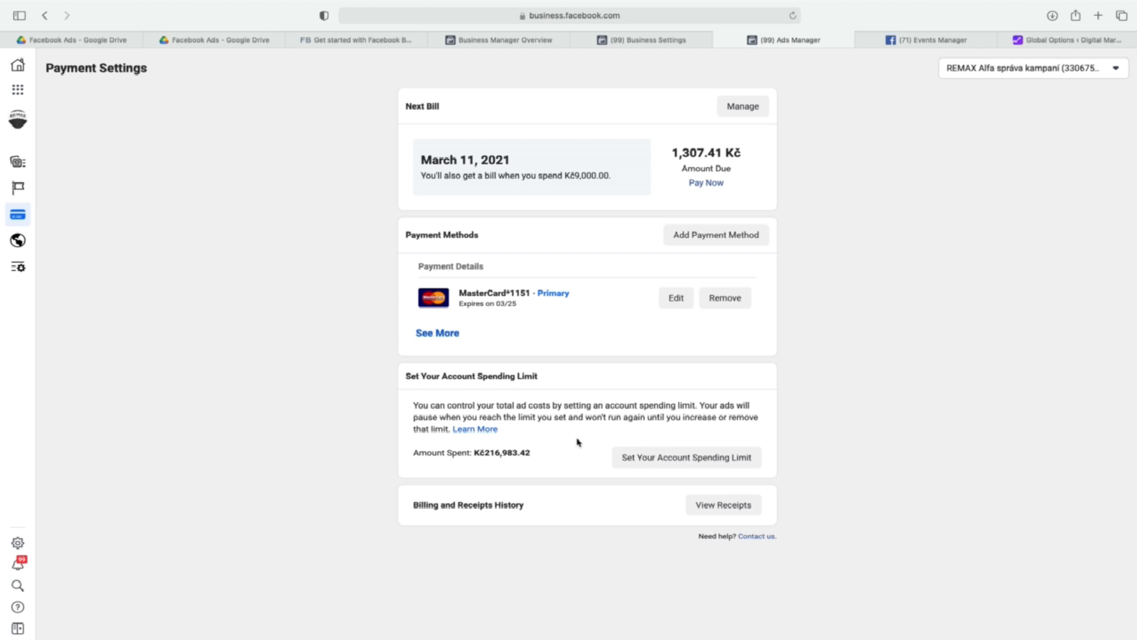
left_click(669, 466)
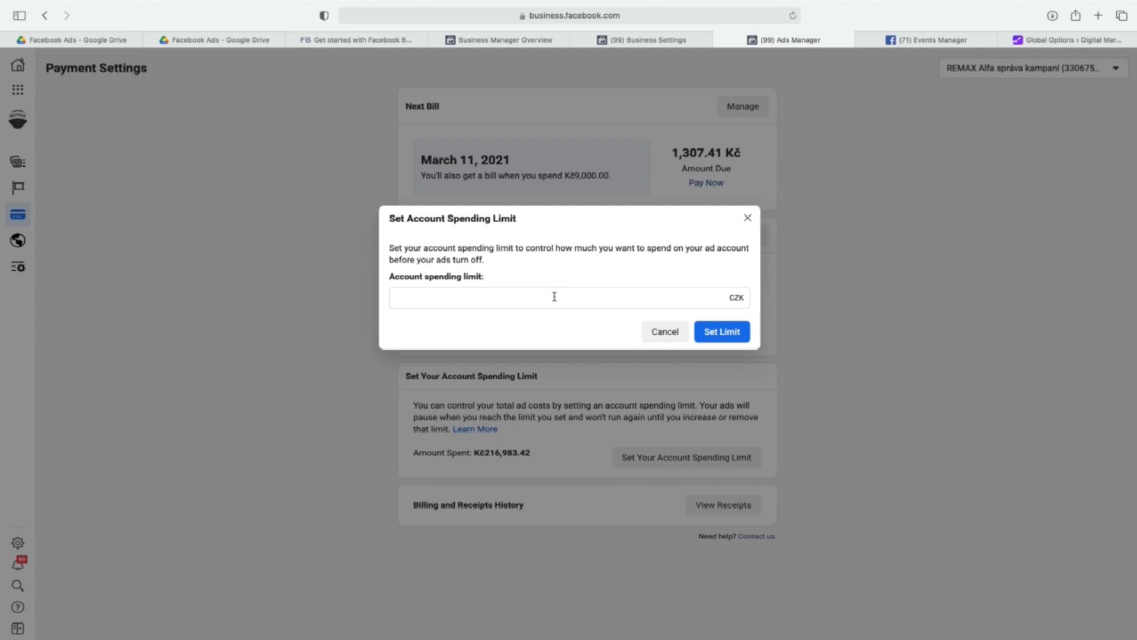
left_click(748, 217)
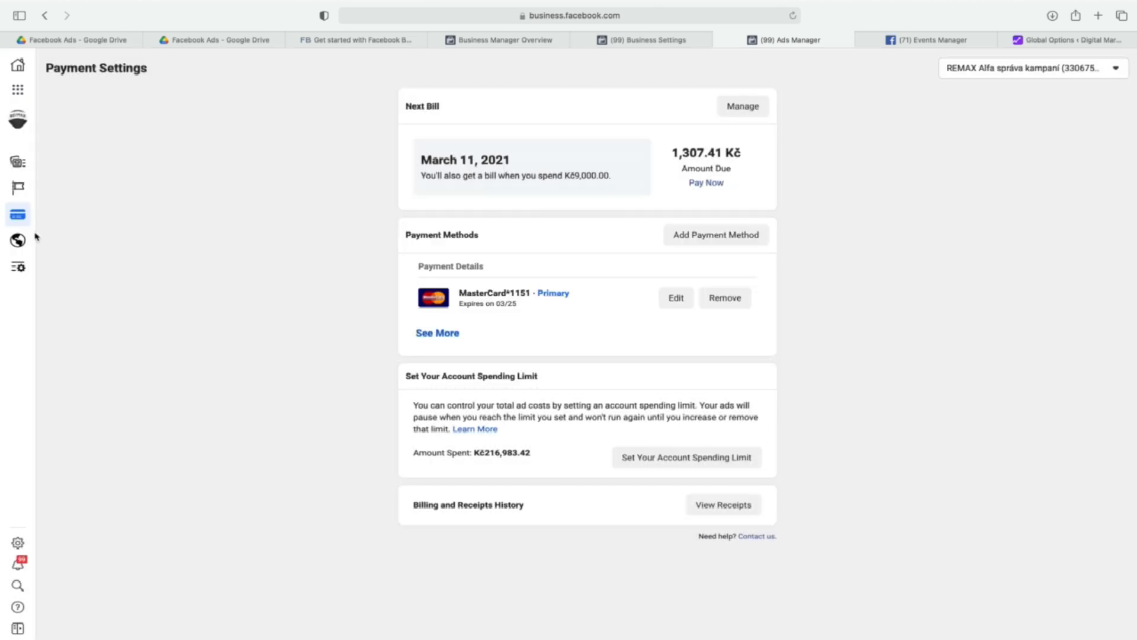
Review the ad account's notification options, and show the route to payment settings through Ad Account Settings in the full tools list.
left_click(19, 243)
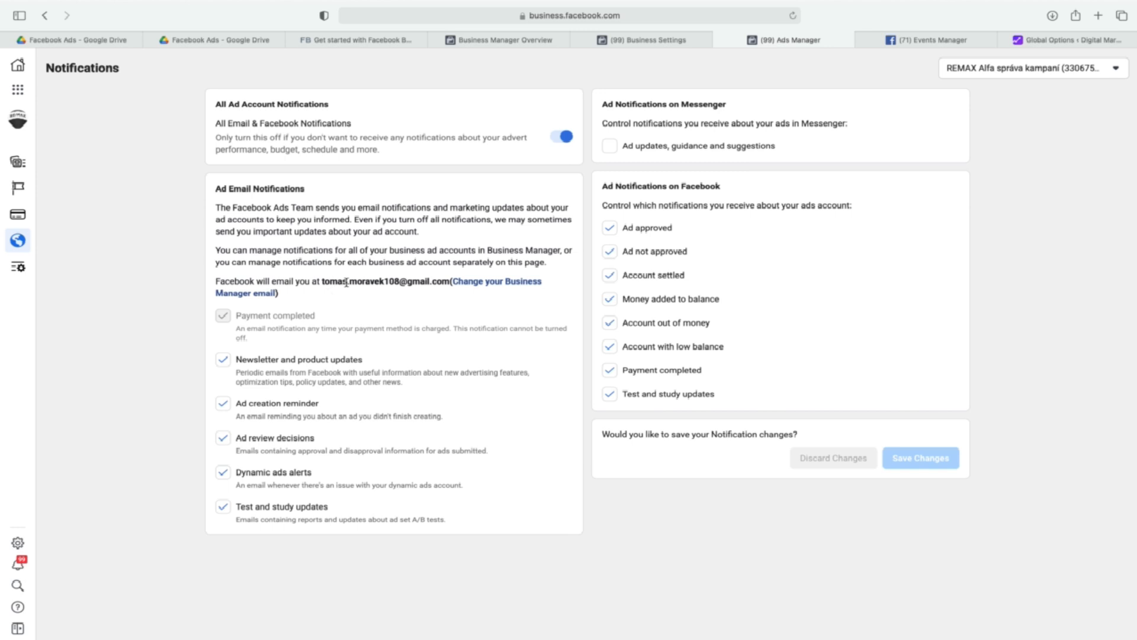
left_click(52, 216)
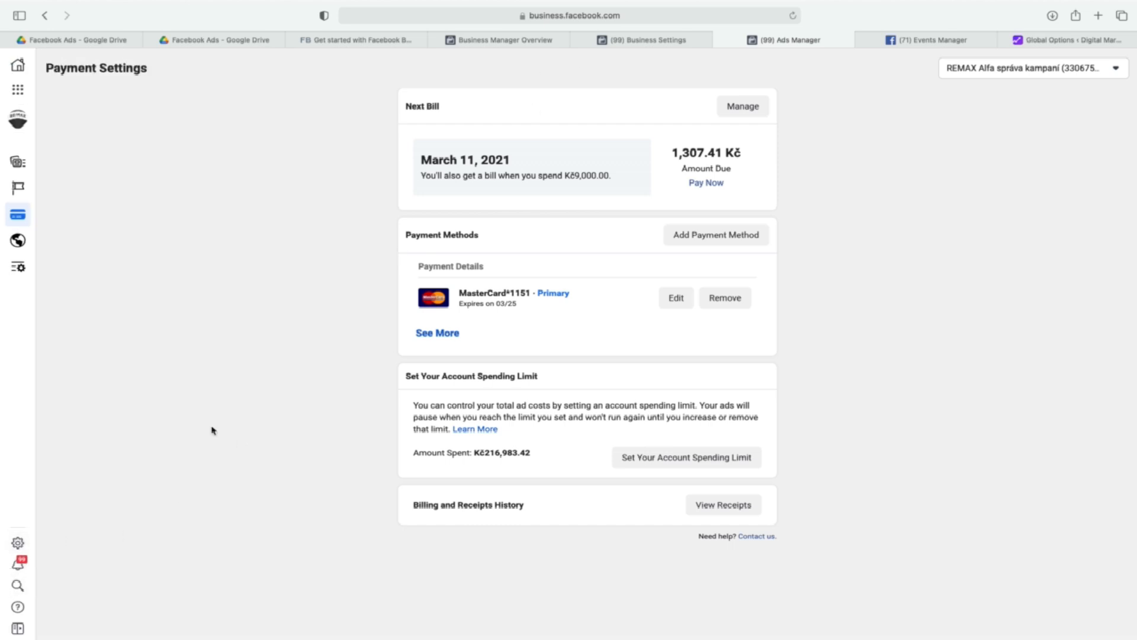
left_click(20, 88)
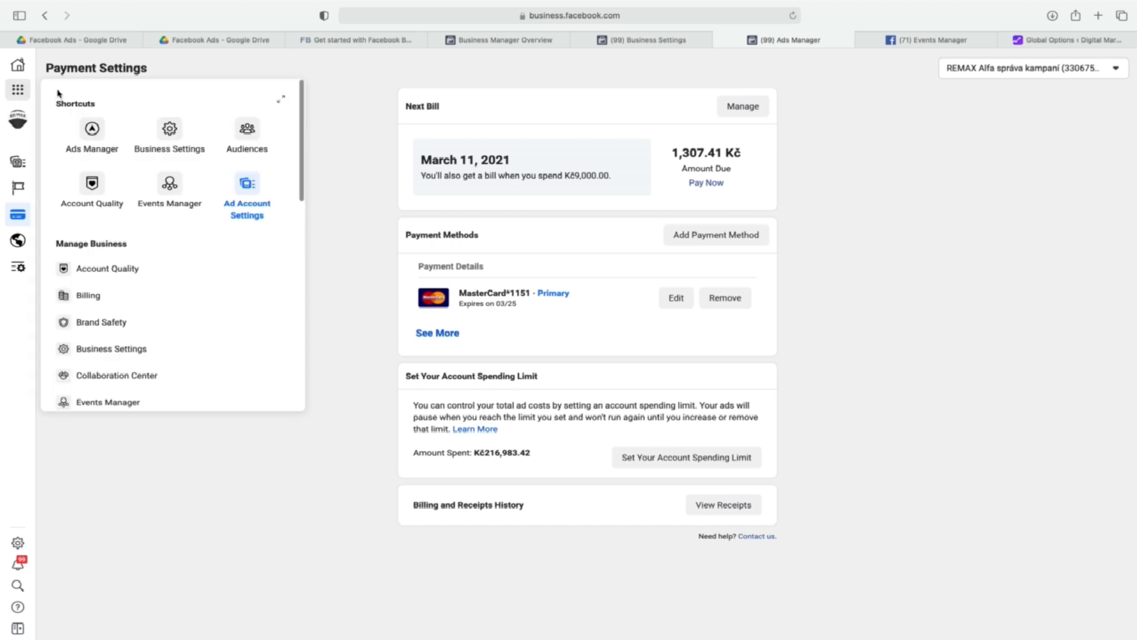
left_click(281, 98)
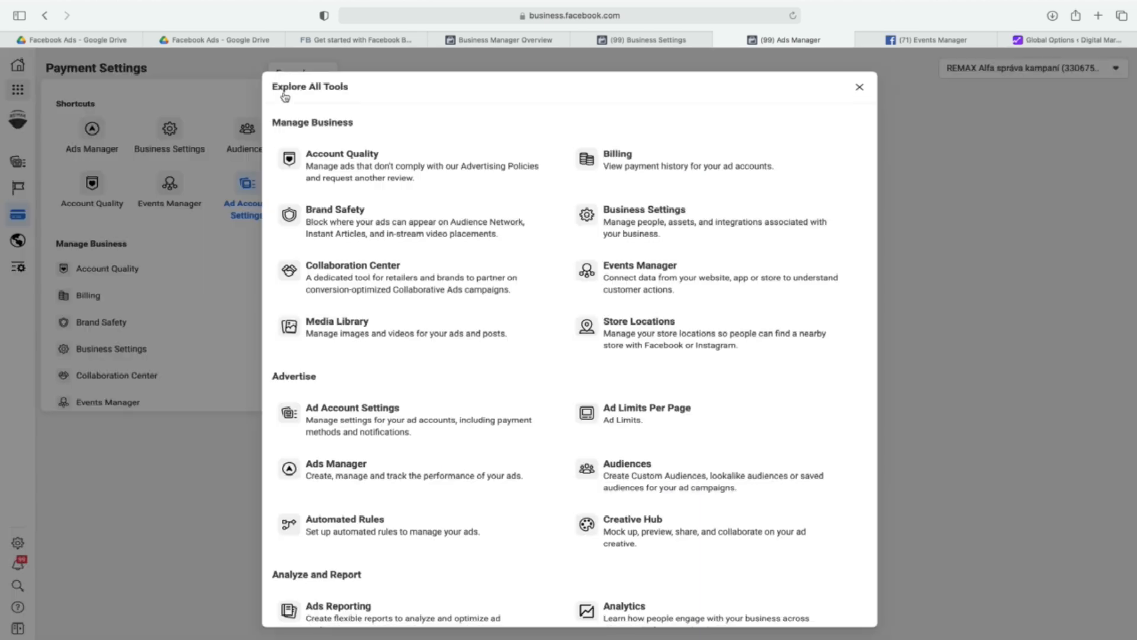
left_click(462, 429)
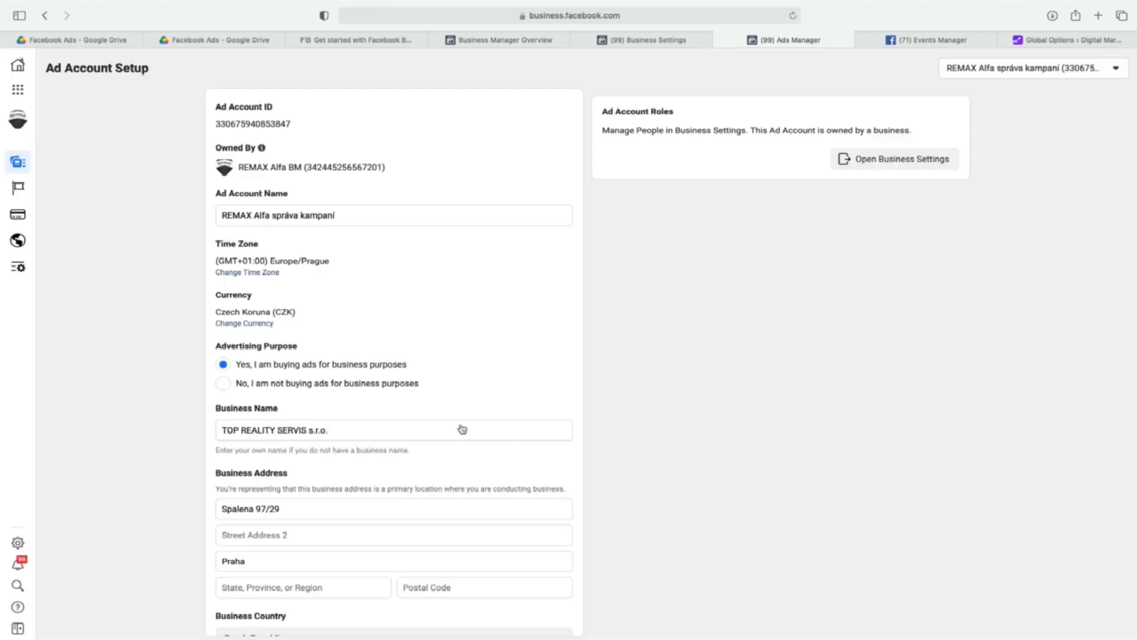
left_click(71, 210)
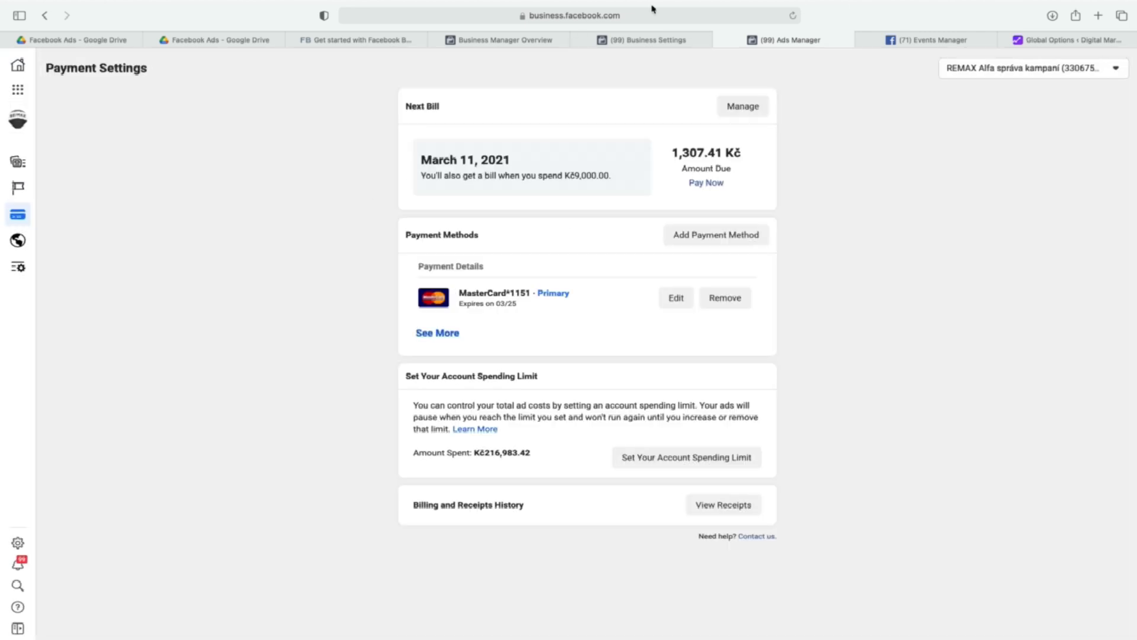
Close the Ads Manager page and look through the full tools list in Business Settings again.
left_click(718, 41)
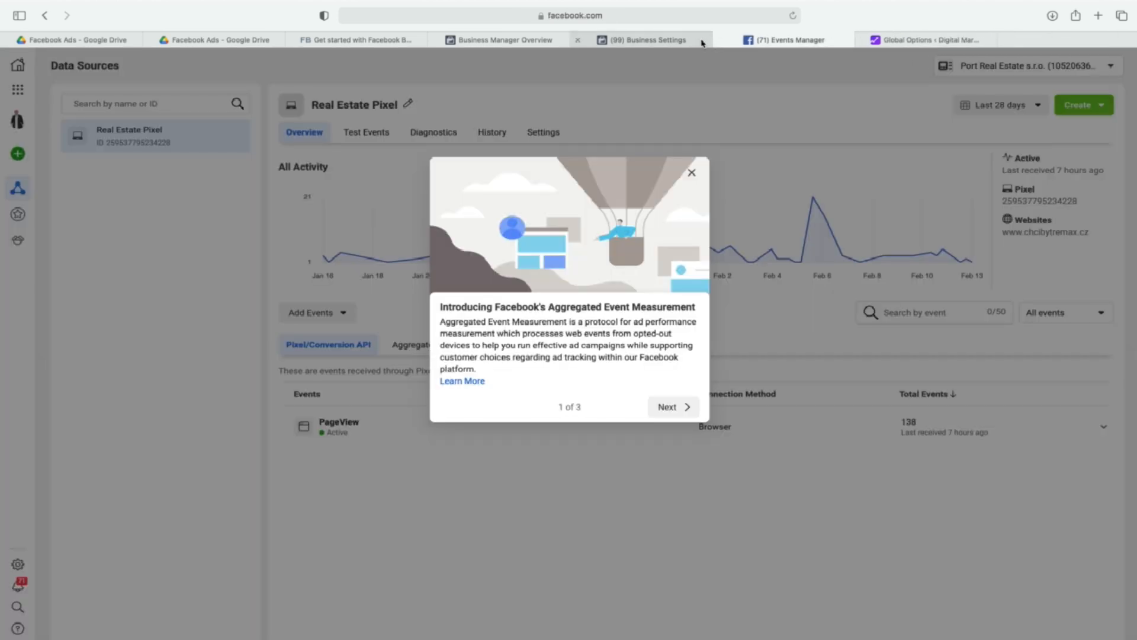
left_click(687, 40)
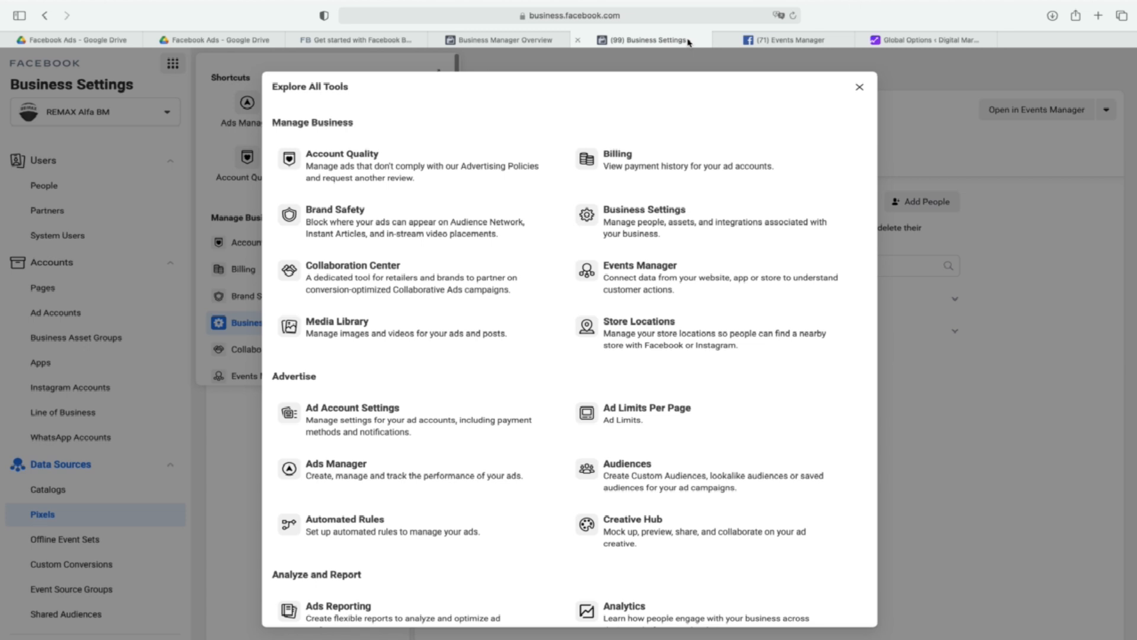
scroll(693, 240, "down", 3)
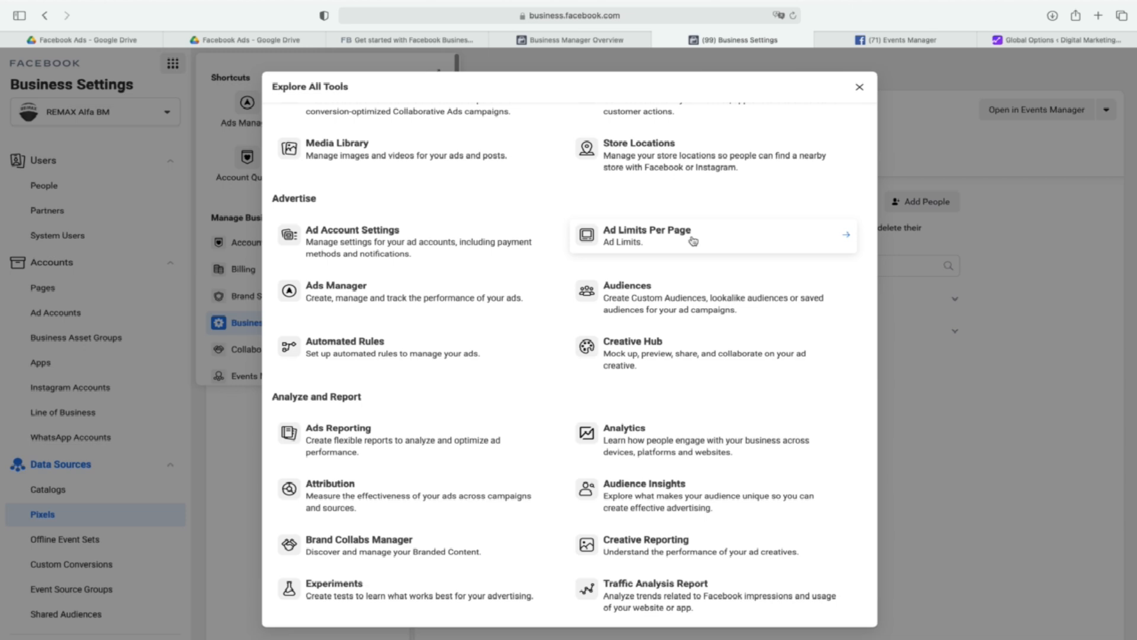
scroll(693, 240, "down", 3)
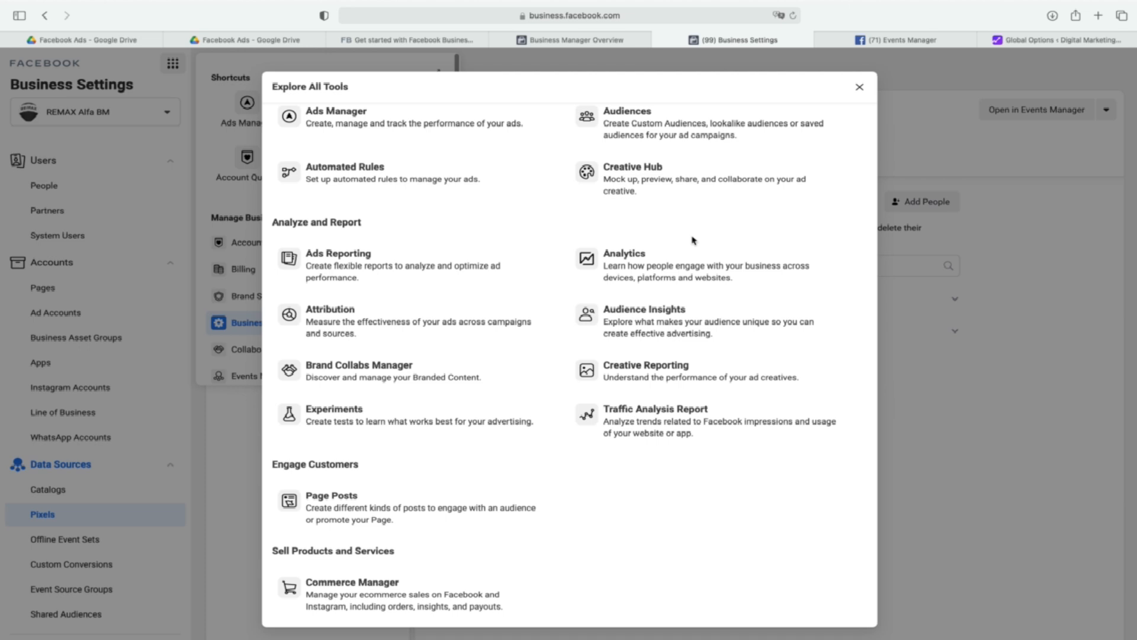
scroll(693, 240, "up", 4)
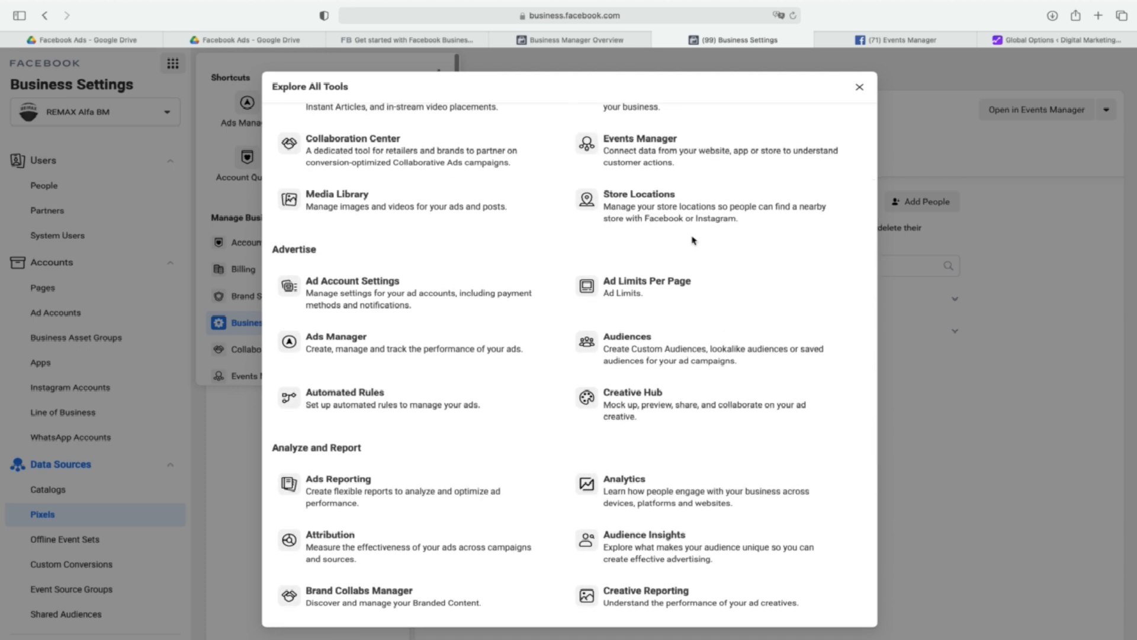
scroll(693, 241, "up", 2)
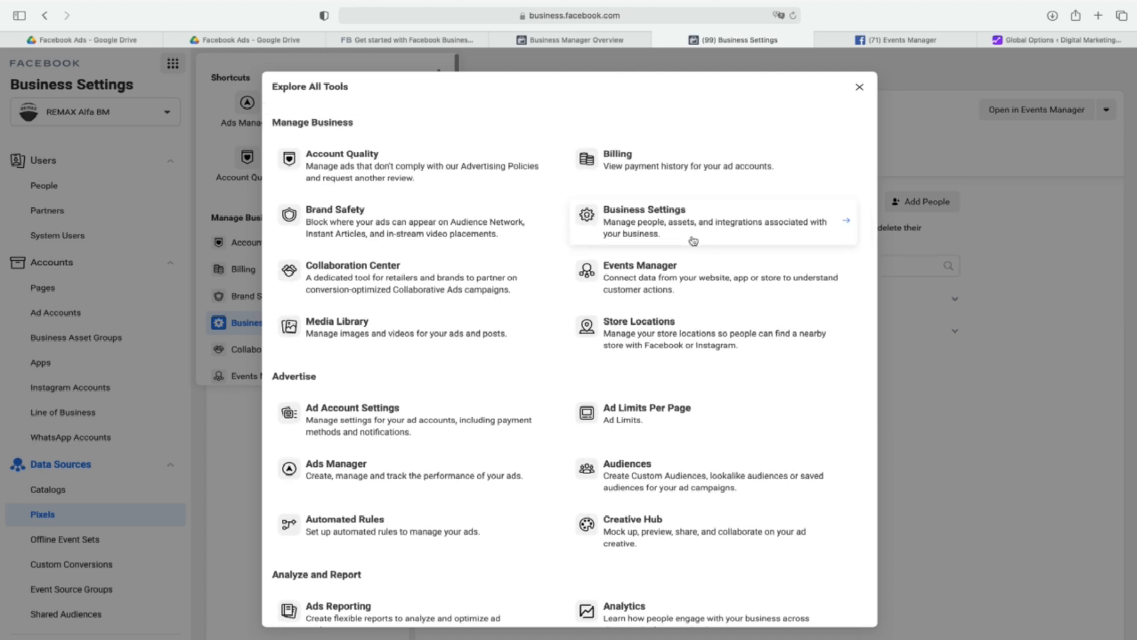
Open Events Manager, read through the three-page Aggregated Event Measurement introduction, and collapse the notice about changes affecting web events.
left_click(659, 267)
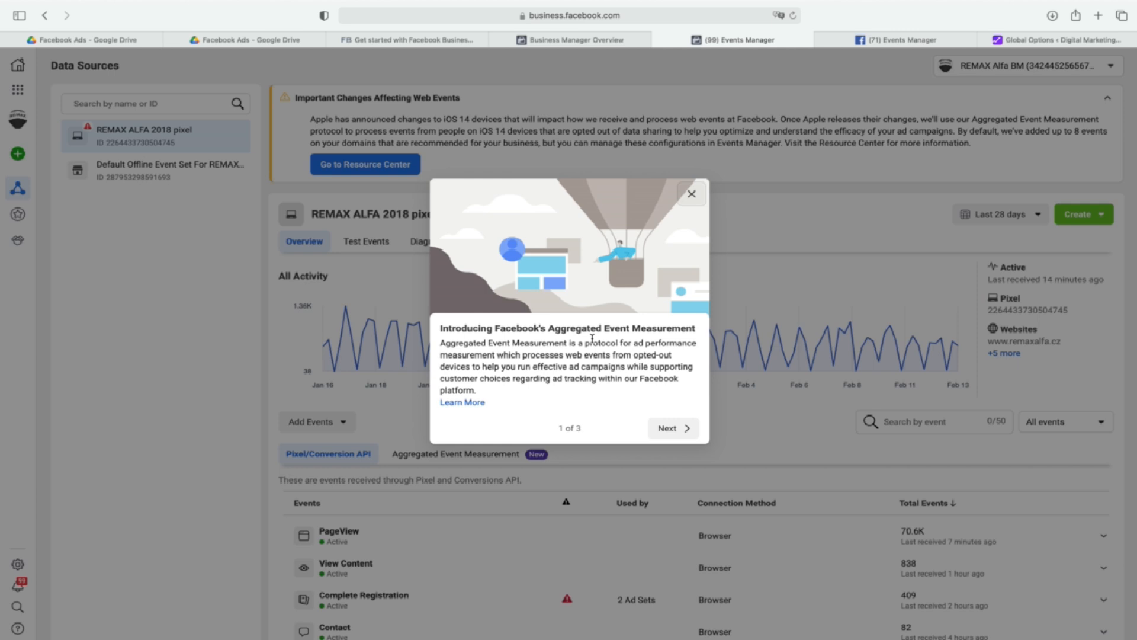
left_click(671, 429)
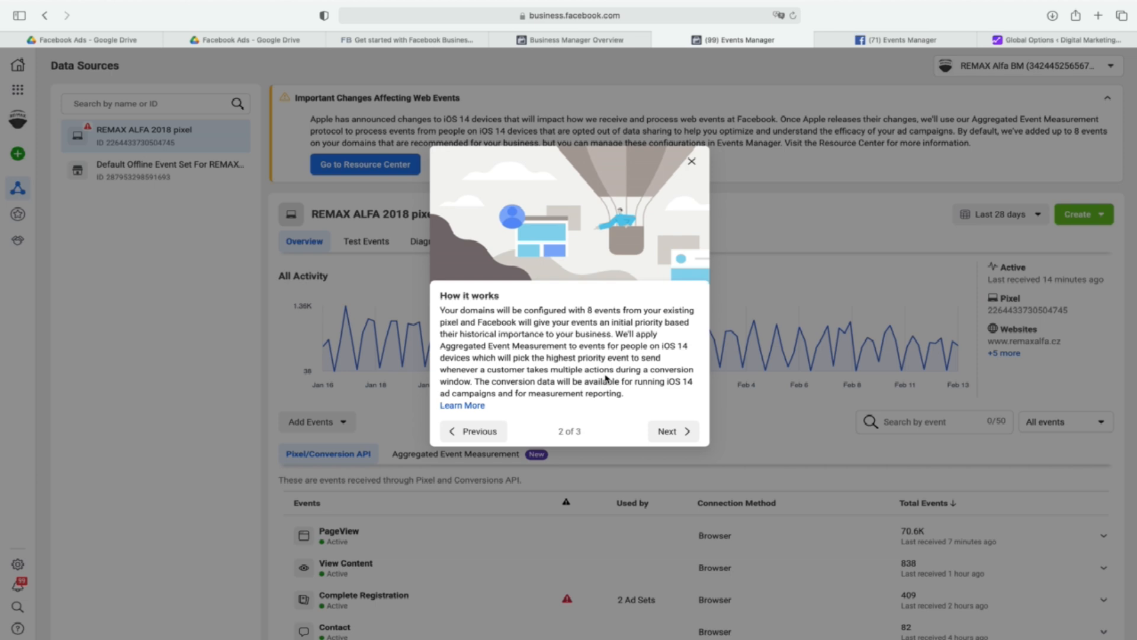
left_click(669, 431)
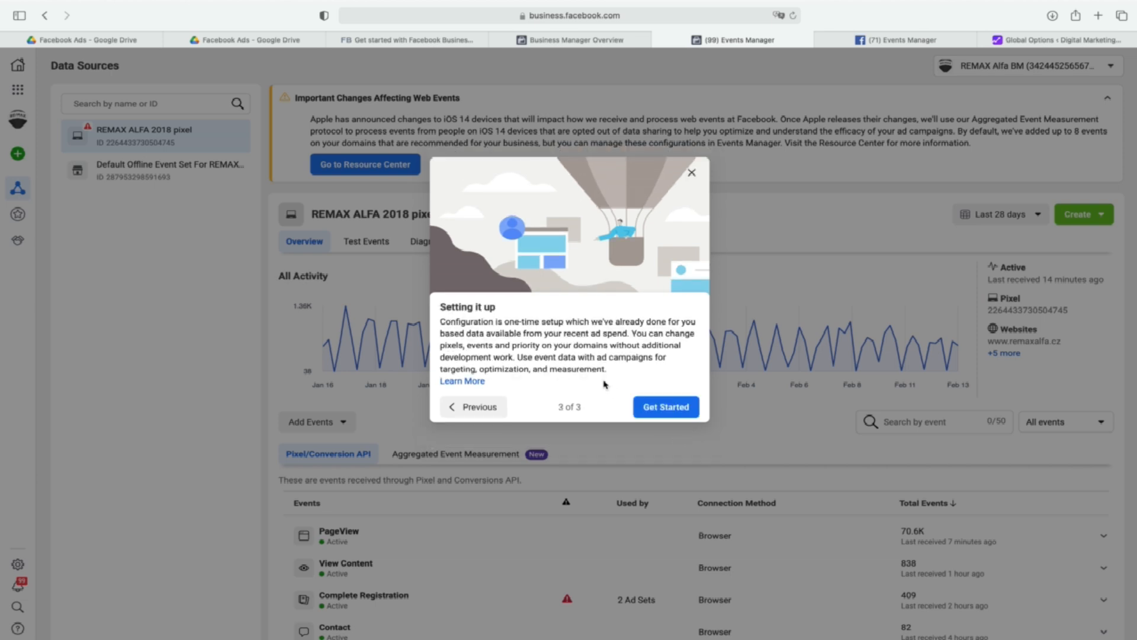
left_click(666, 407)
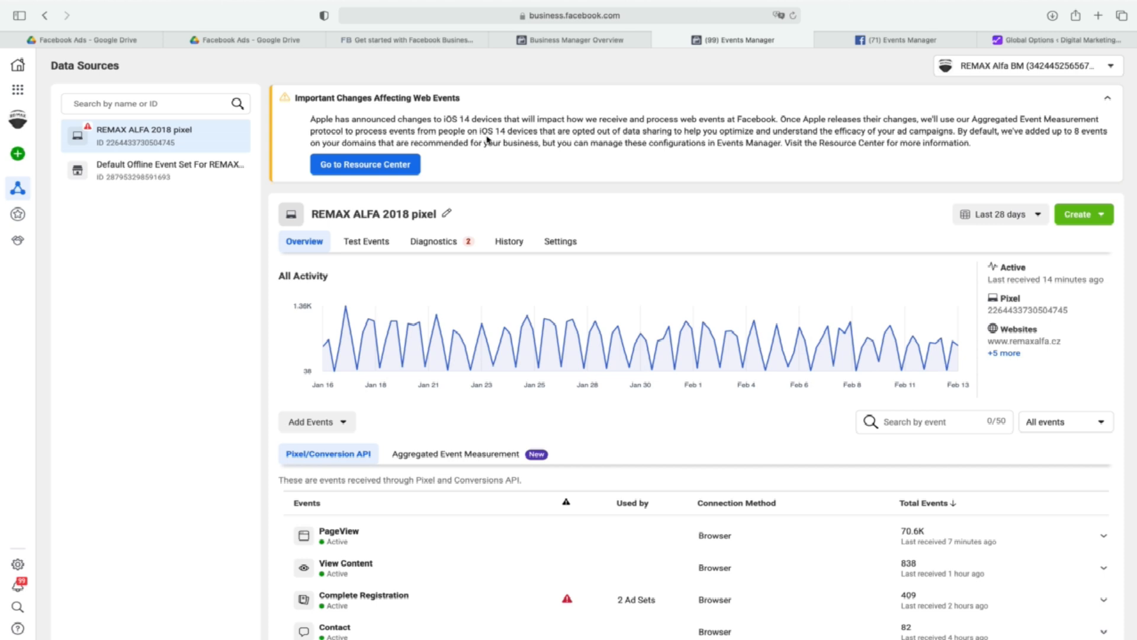
left_click(1107, 98)
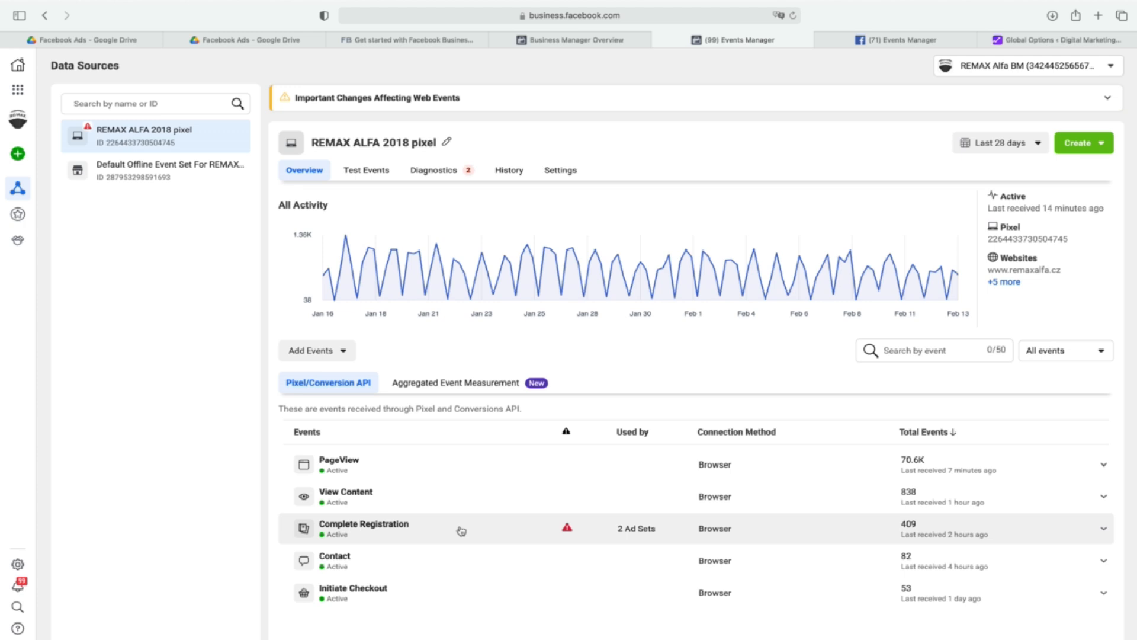
View the Aggregated Event Measurement web event configurations for the REMAX ALFA 2018 pixel and start domain verification for remaxalfa.cz.
left_click(470, 391)
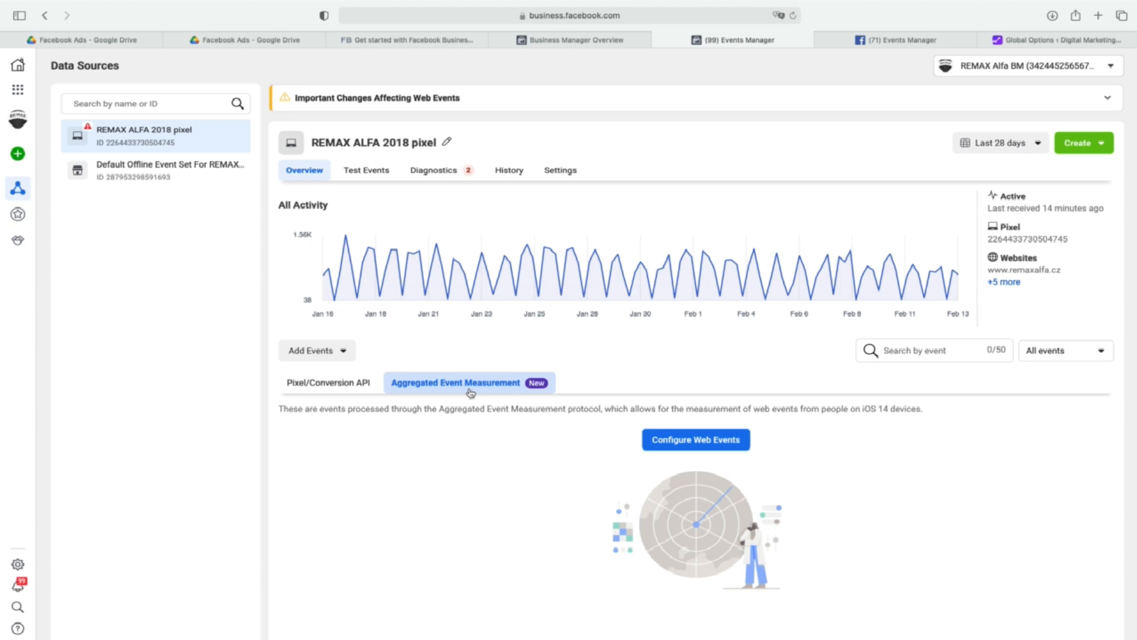
left_click(711, 445)
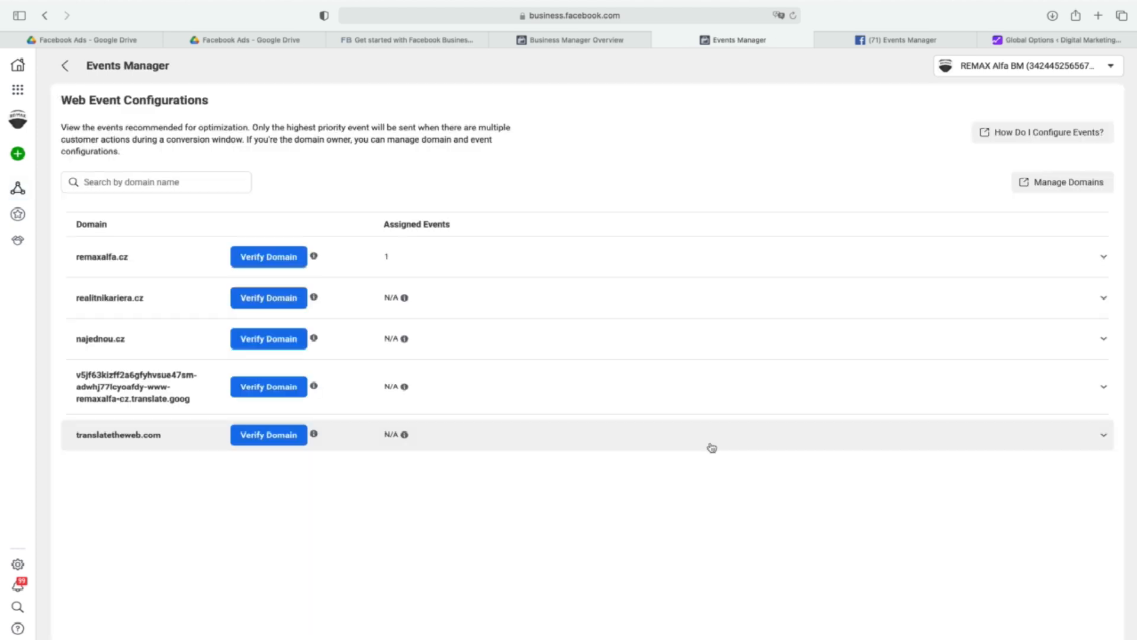
left_click(269, 258)
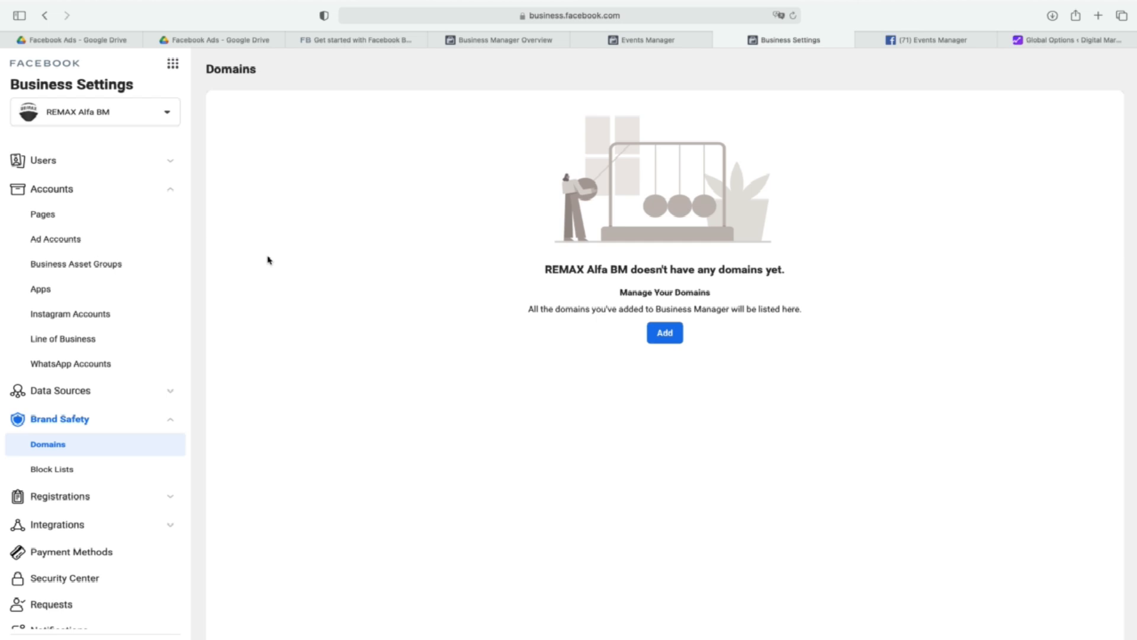
left_click(664, 333)
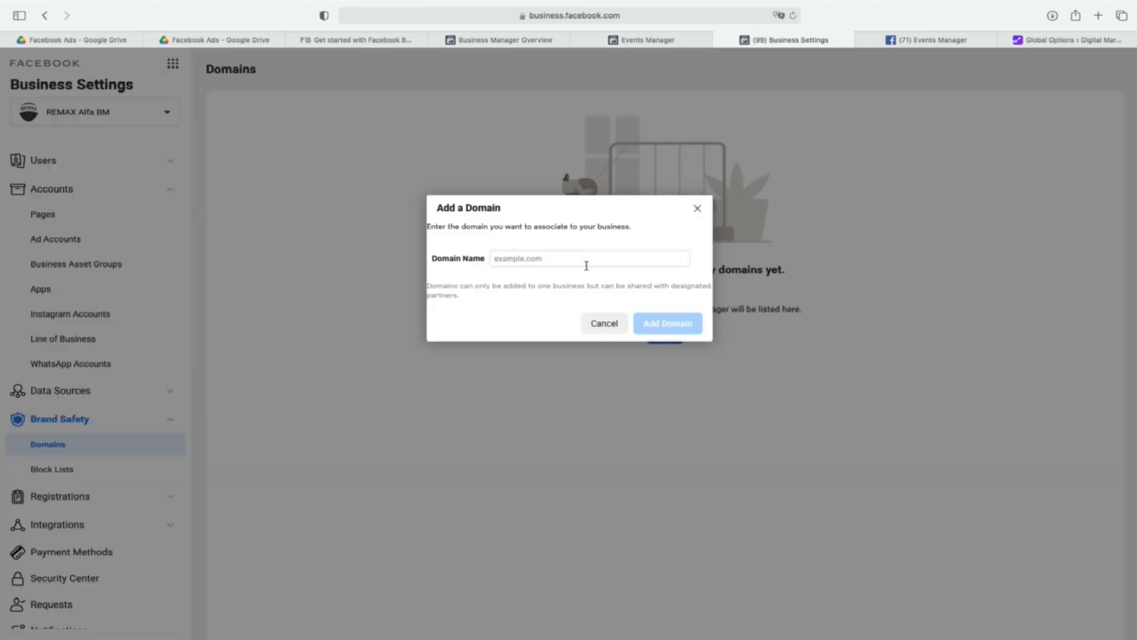
left_click(577, 258)
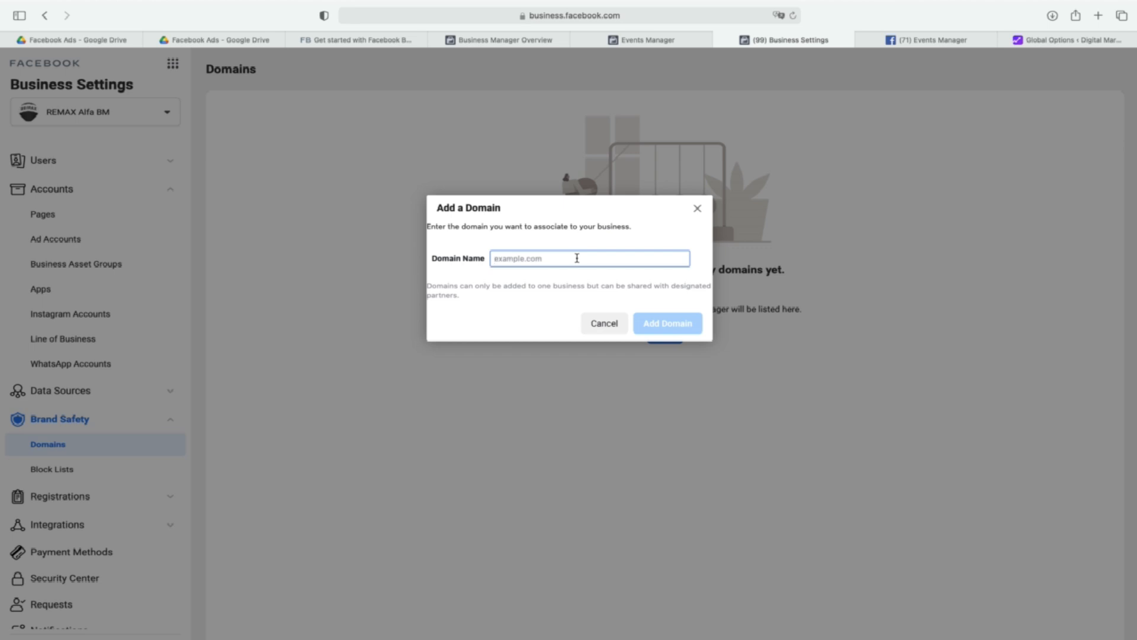
type("www.remaxalfa.cz")
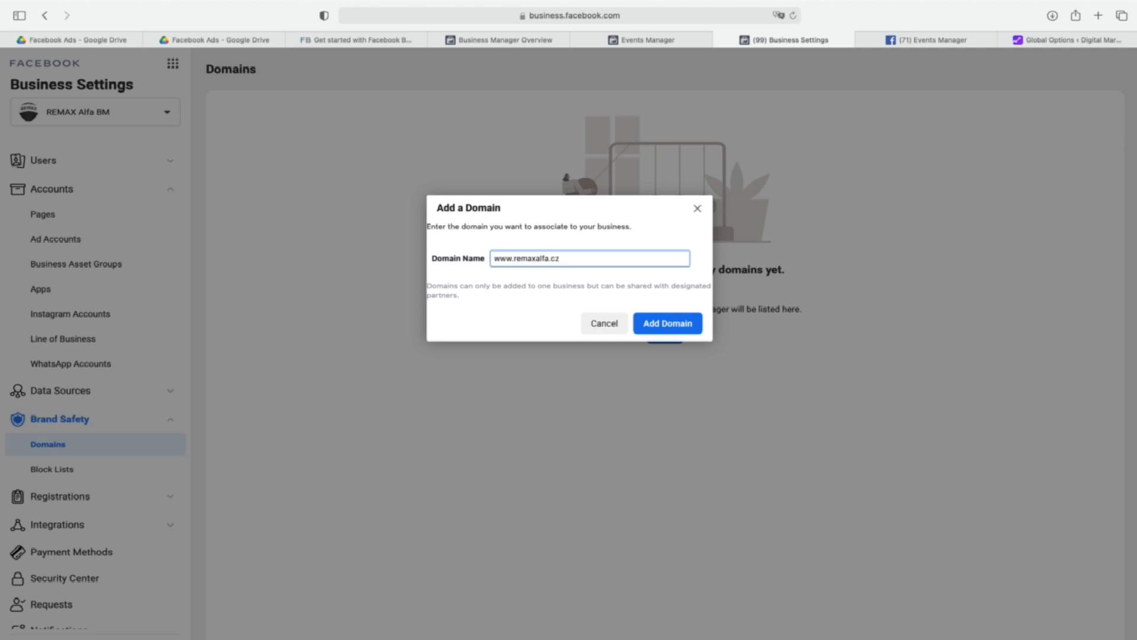
left_click(665, 325)
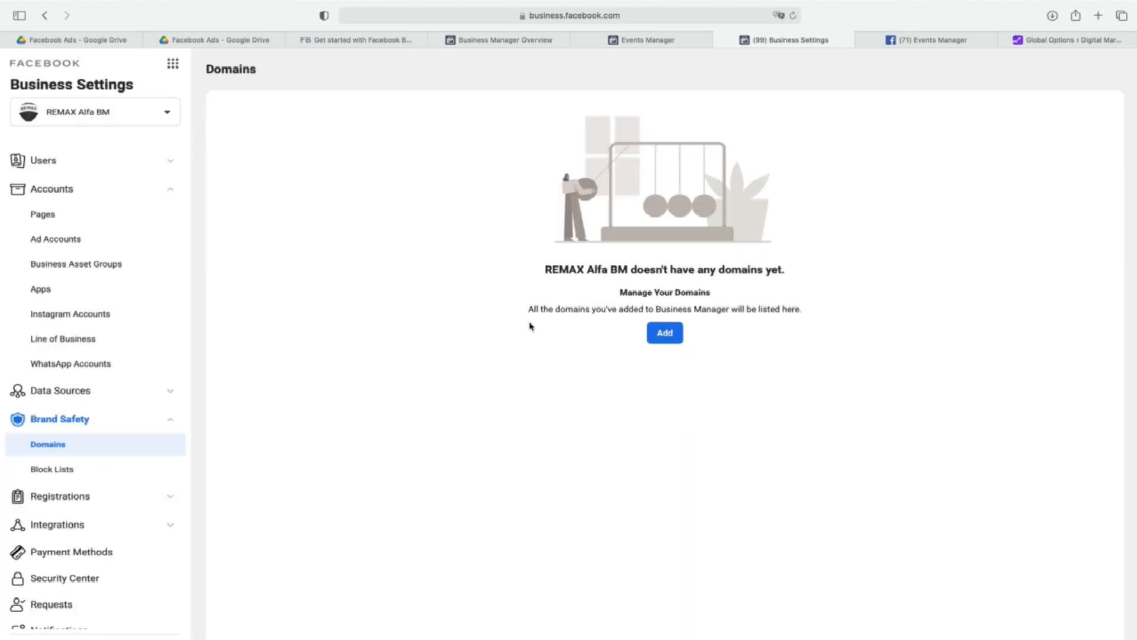
Return to the REMAX ALFA 2018 pixel overview, show its Pixel/Conversion API events, and close the Business Settings domains page.
left_click(654, 40)
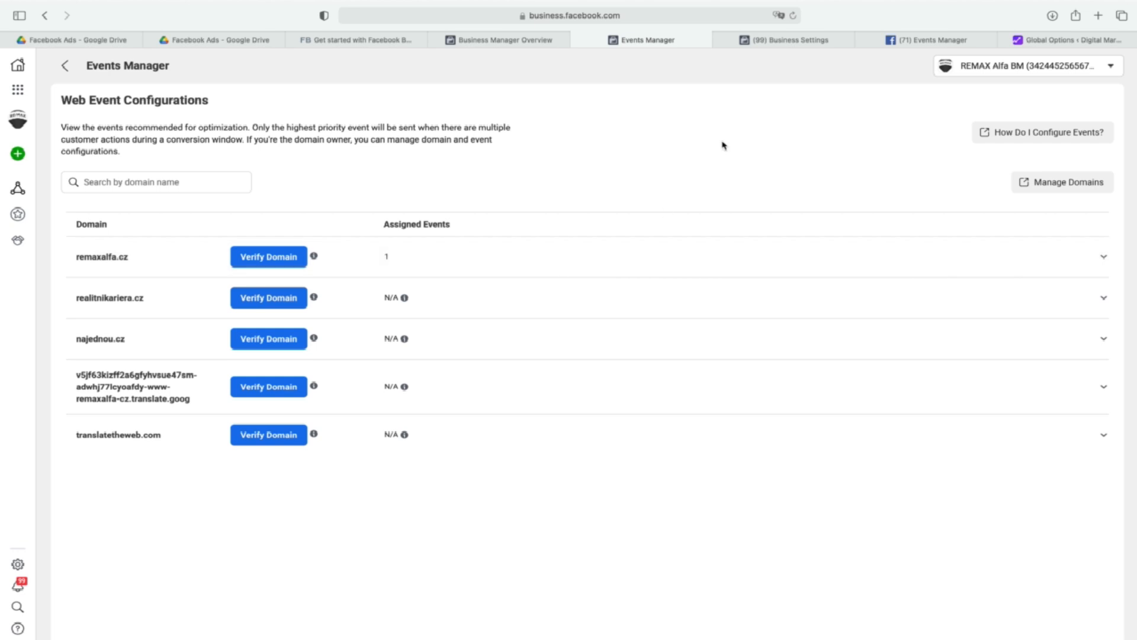
left_click(774, 45)
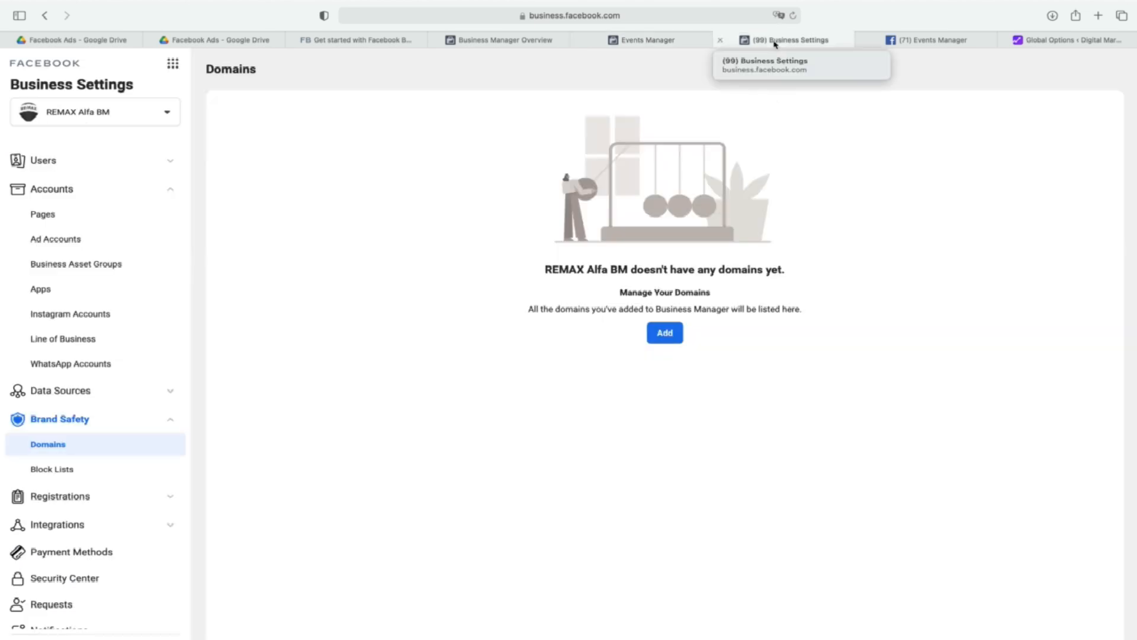
left_click(692, 42)
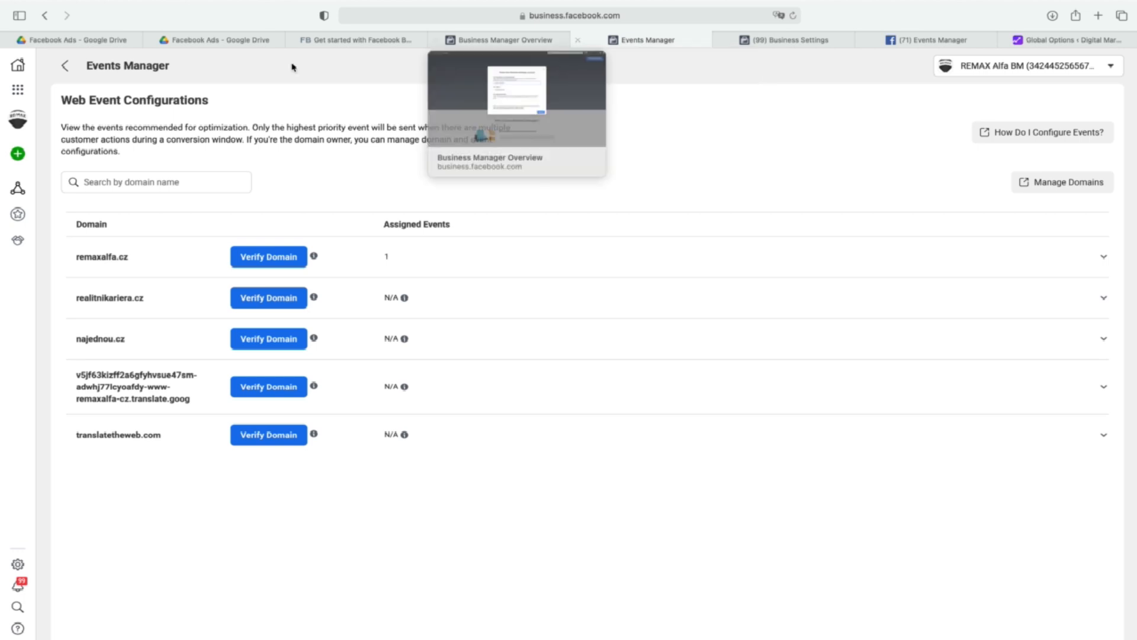
left_click(65, 65)
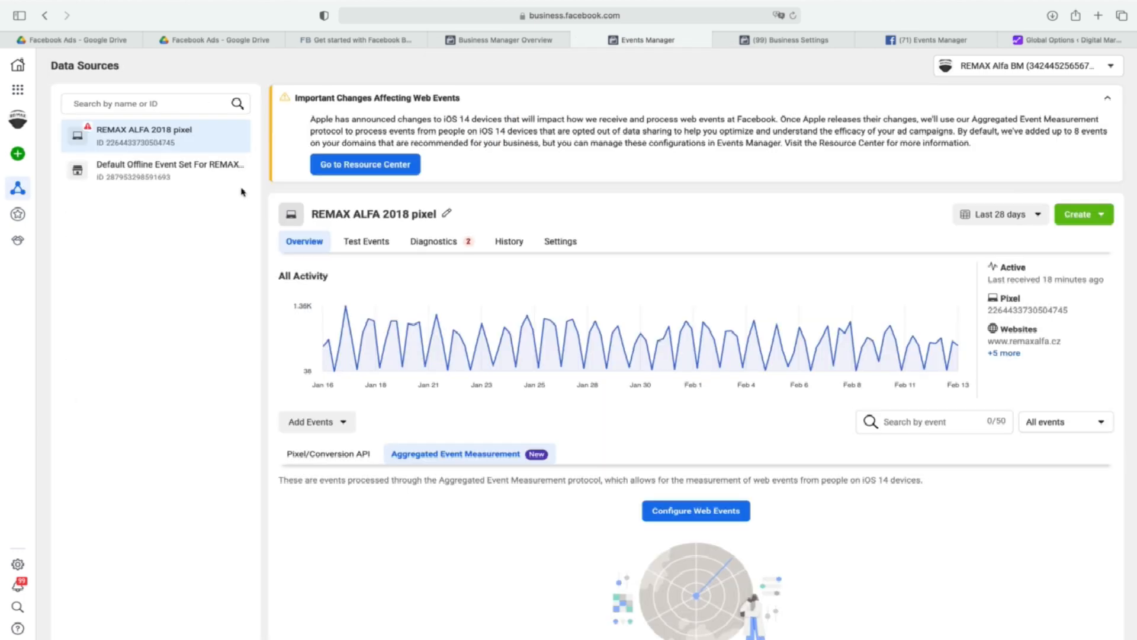
left_click(307, 456)
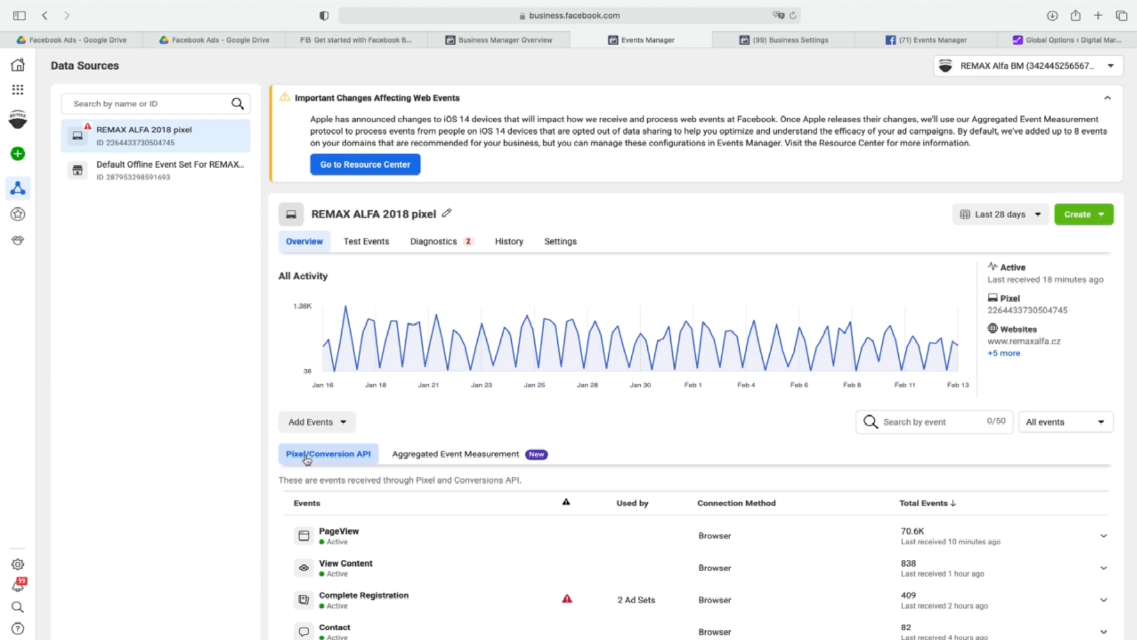
left_click(720, 40)
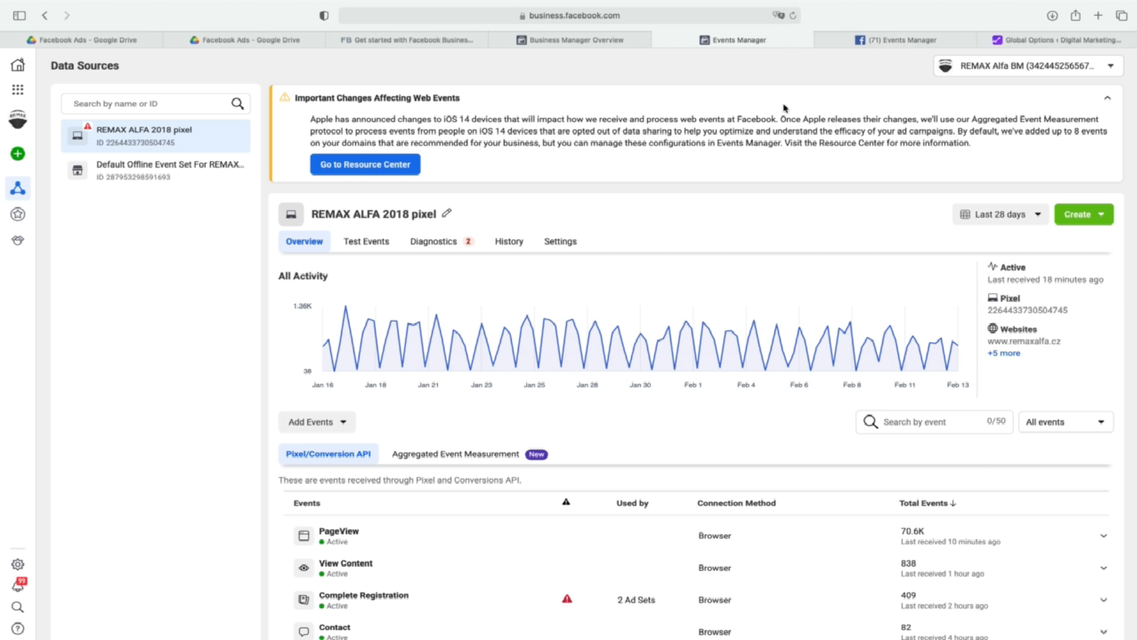
Switch to the Real Estate Pixel's Events Manager page and go through the Aggregated Event Measurement introduction to reach its overview.
left_click(921, 40)
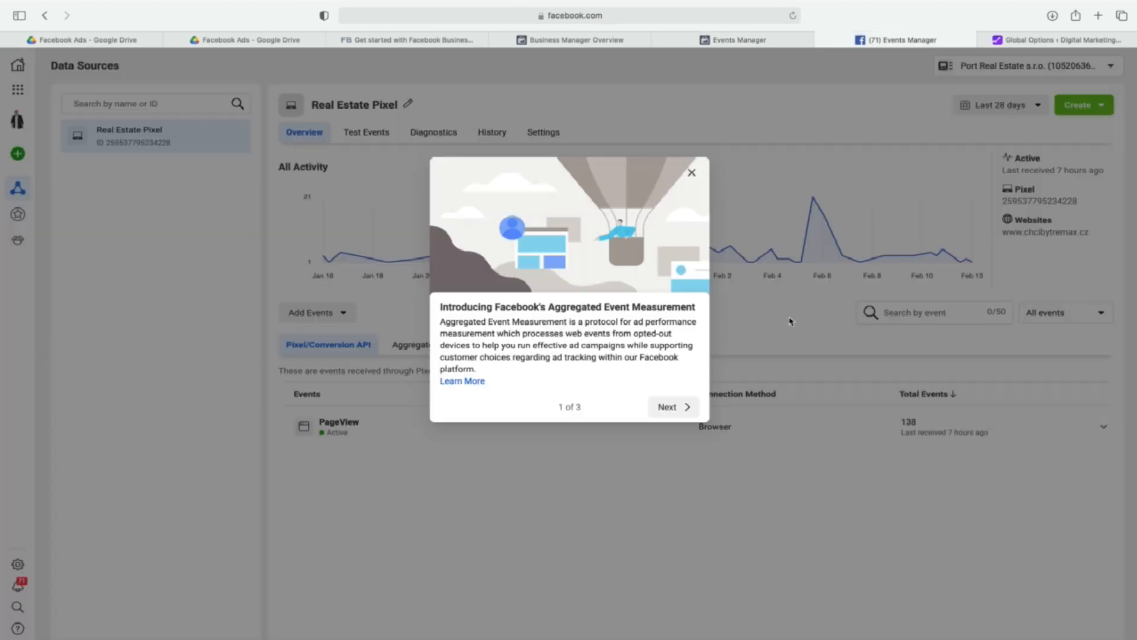
left_click(679, 409)
left_click(680, 432)
left_click(679, 411)
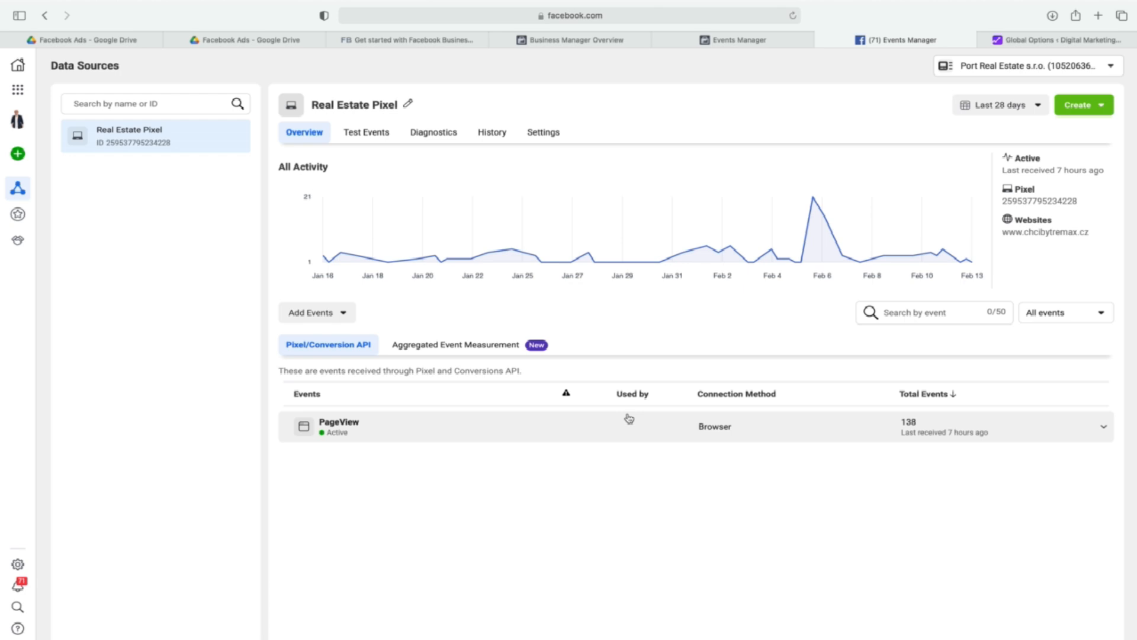
View the options for connecting a new data source in the personal account, and close the dialog without choosing one.
mouse_move(21, 157)
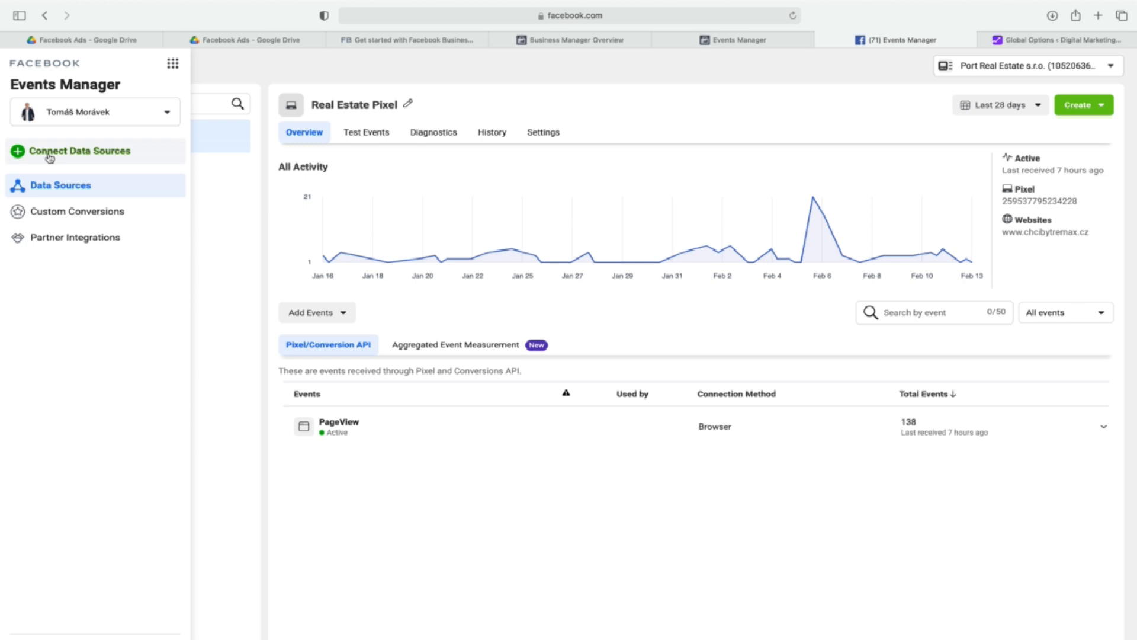
left_click(50, 153)
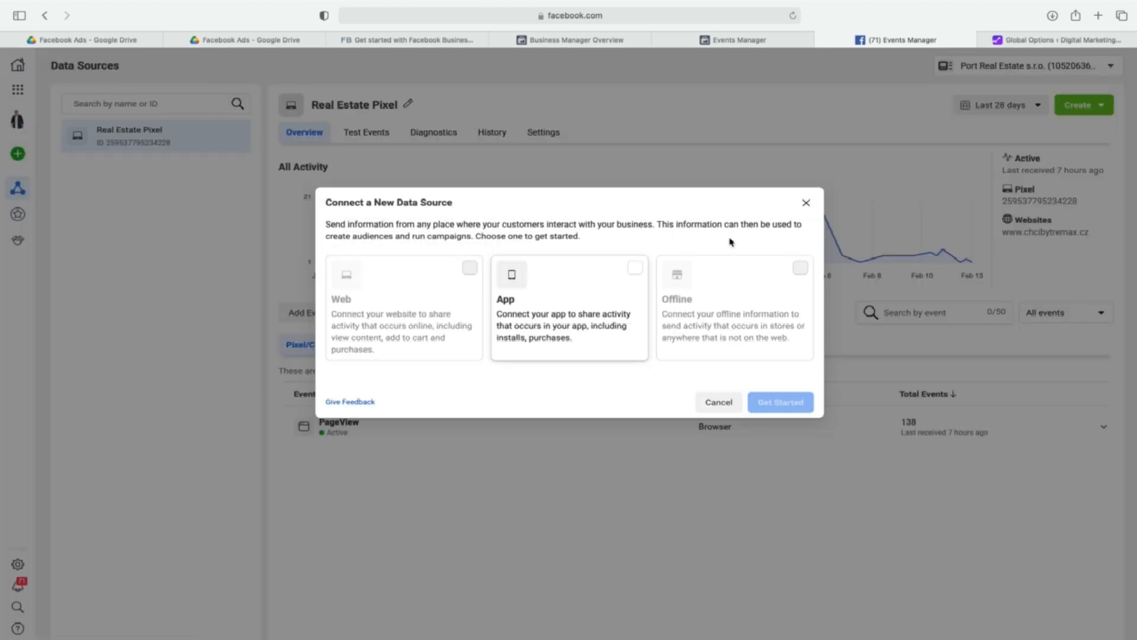
left_click(806, 207)
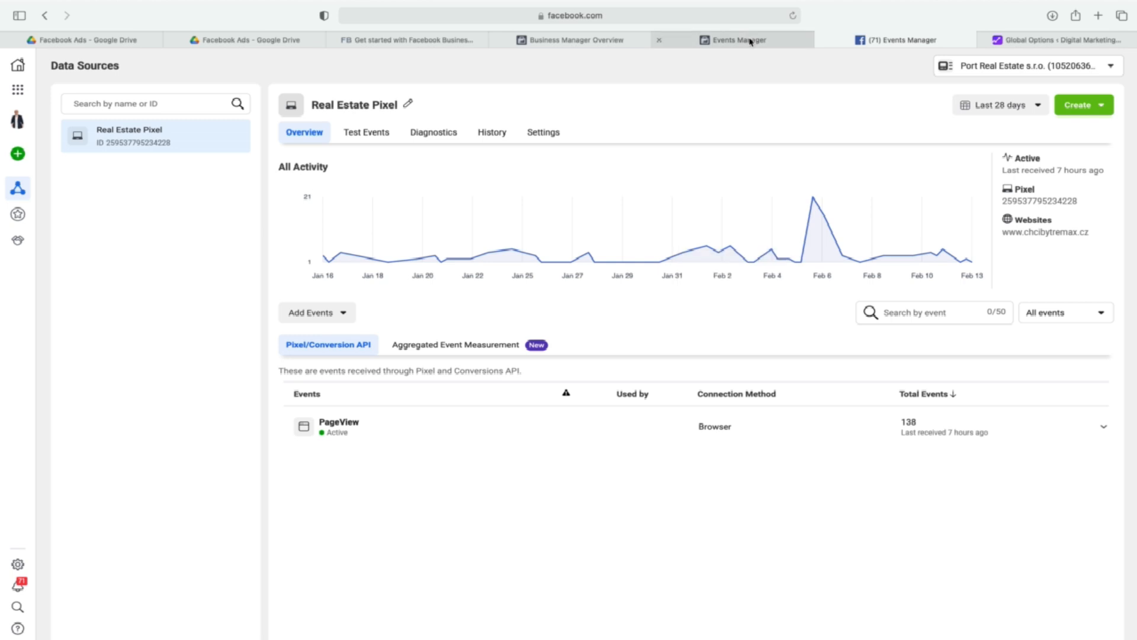
Switch Events Manager to the Matějova hypotéka business account, dismiss the introduction, and collapse the web events notice.
left_click(20, 121)
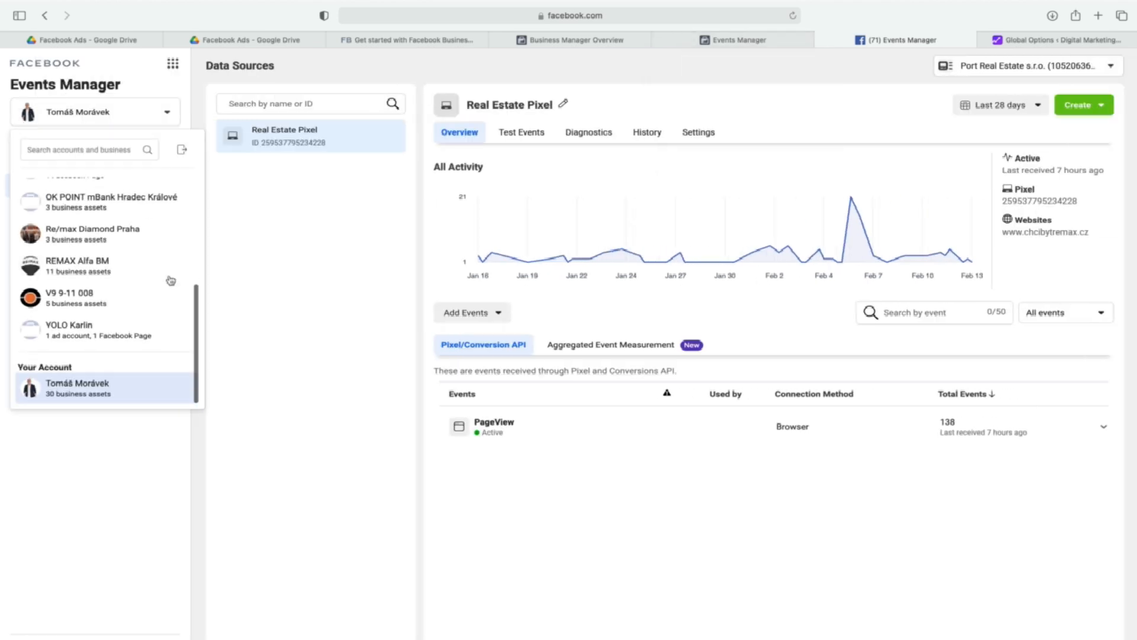
scroll(161, 280, "up", 3)
scroll(162, 280, "up", 2)
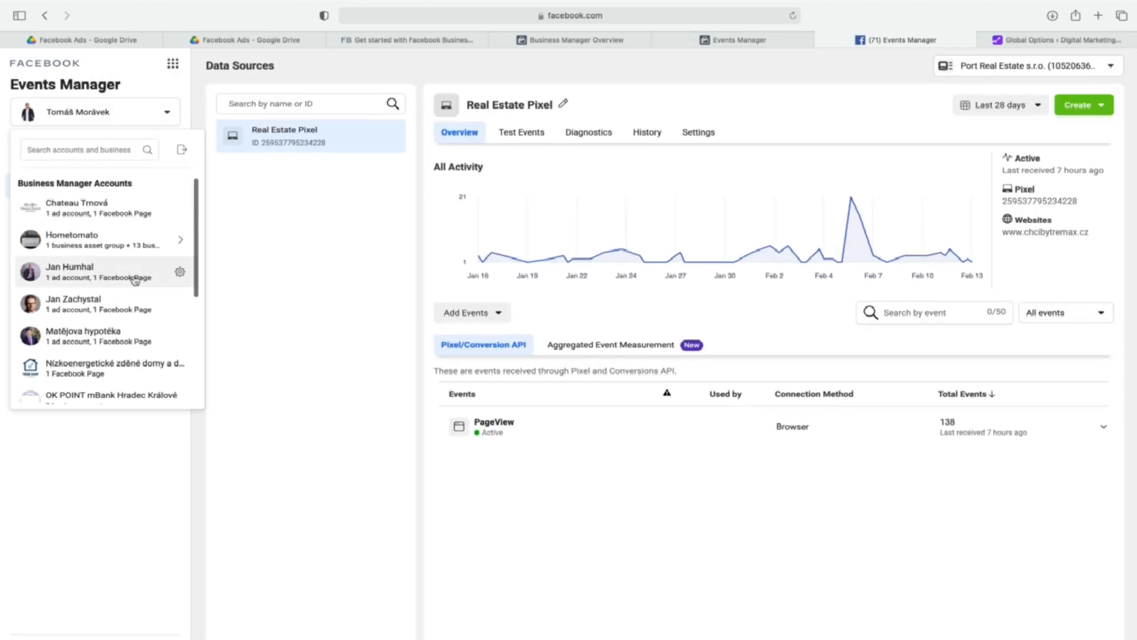
scroll(160, 285, "down", 1)
left_click(123, 300)
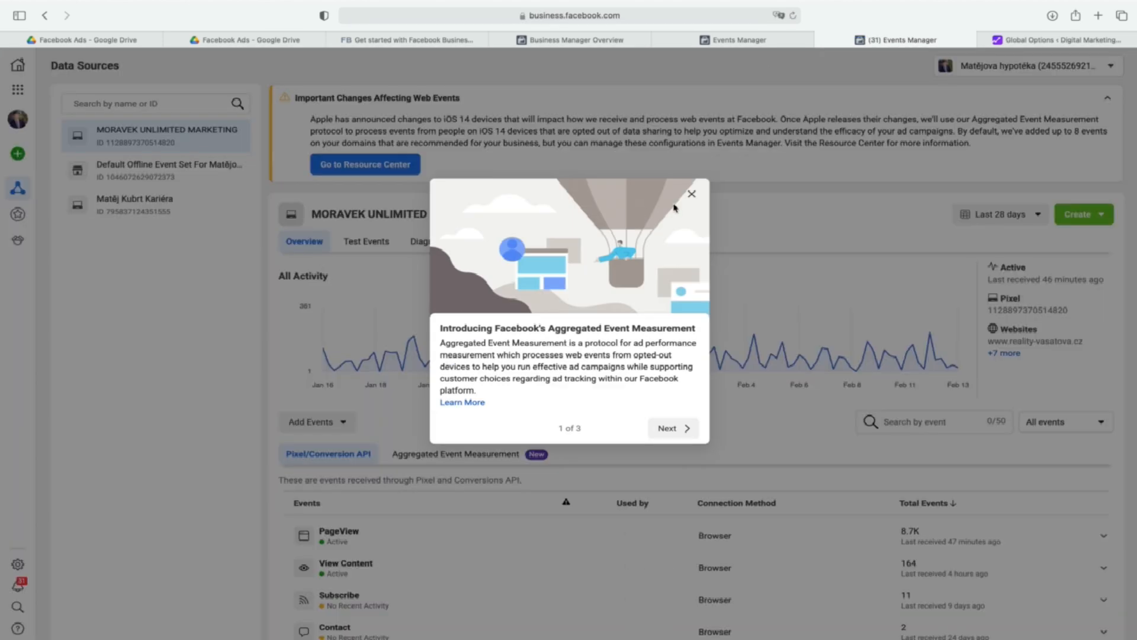
left_click(691, 194)
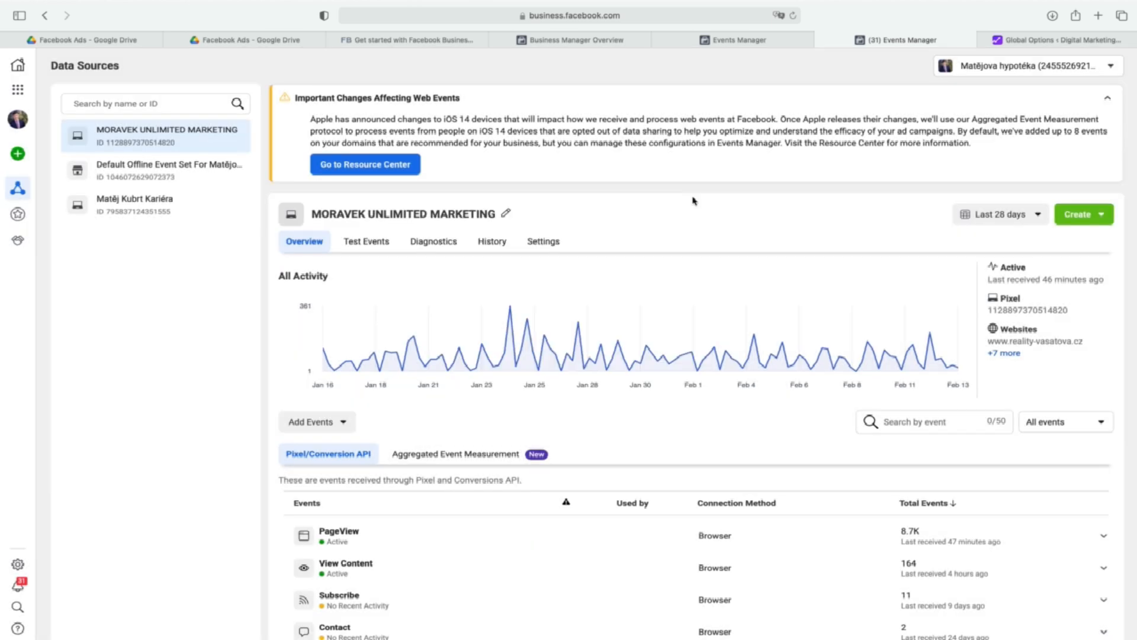
left_click(1107, 97)
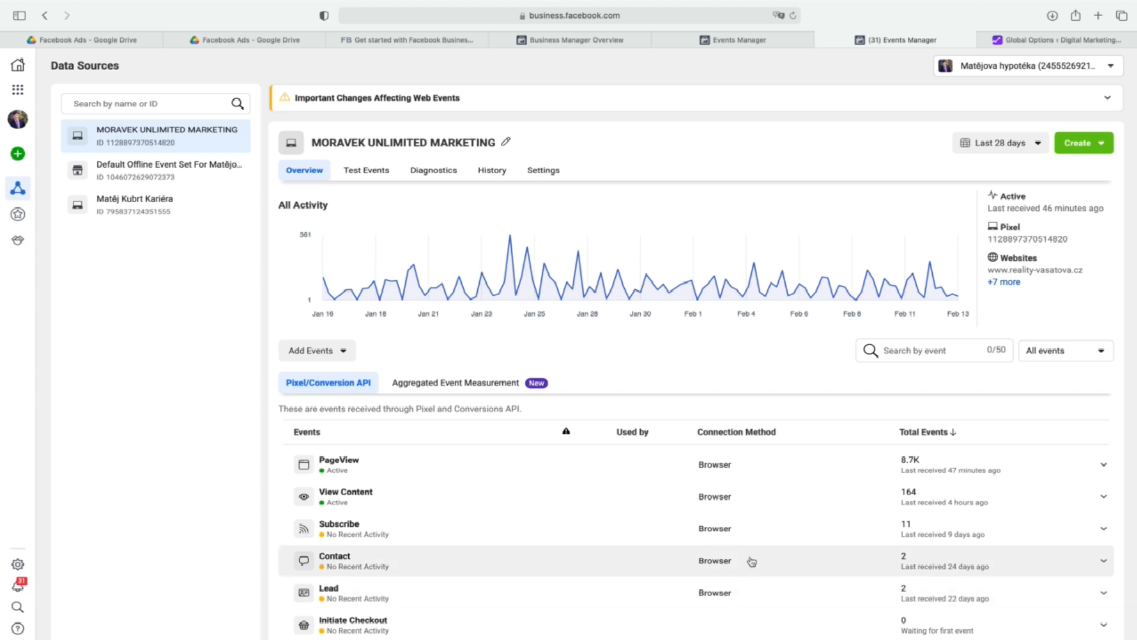
mouse_move(646, 237)
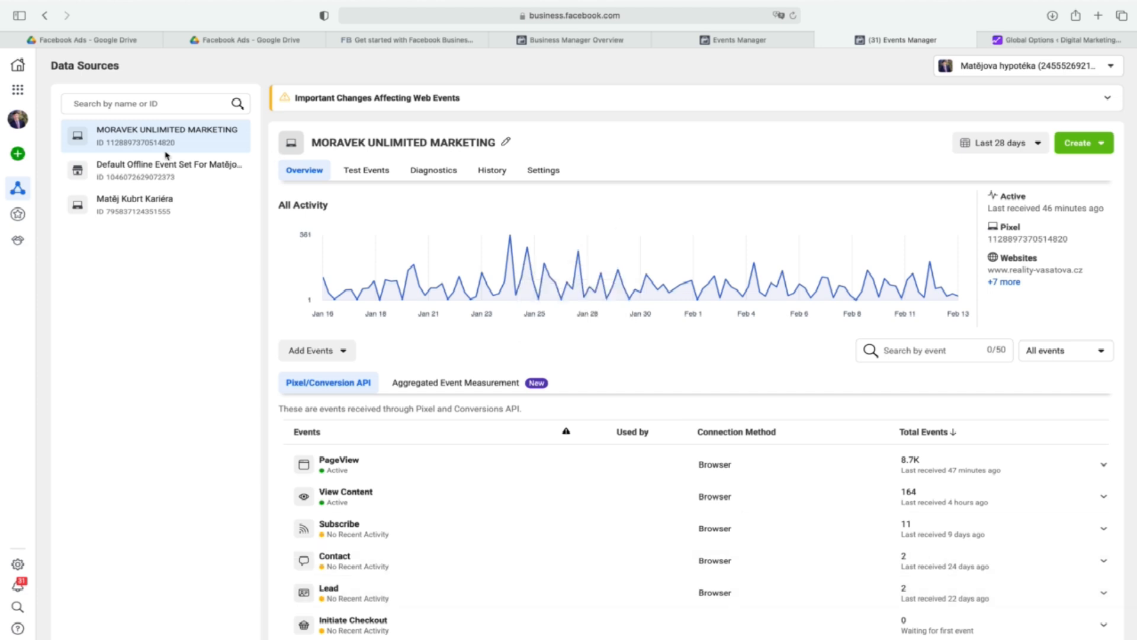
mouse_move(20, 154)
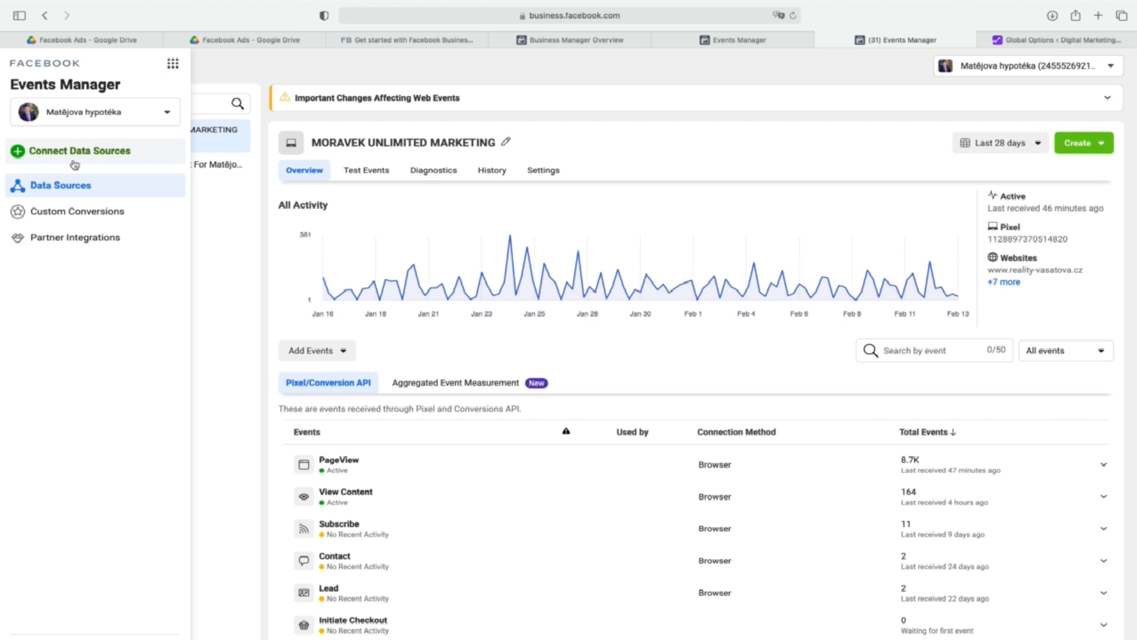
left_click(22, 155)
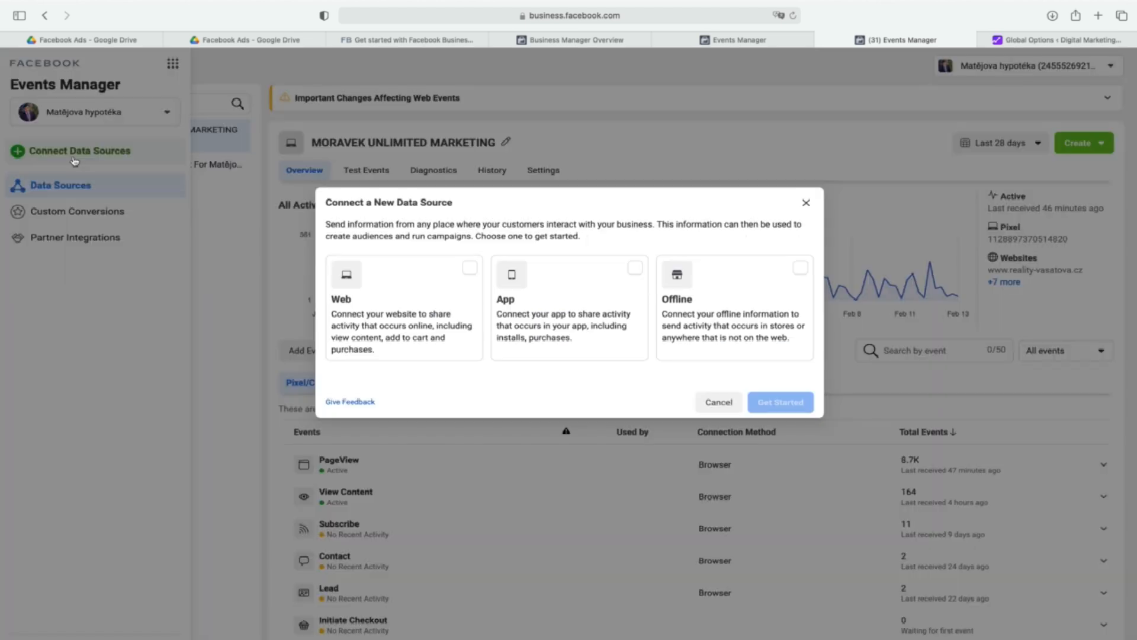
left_click(476, 271)
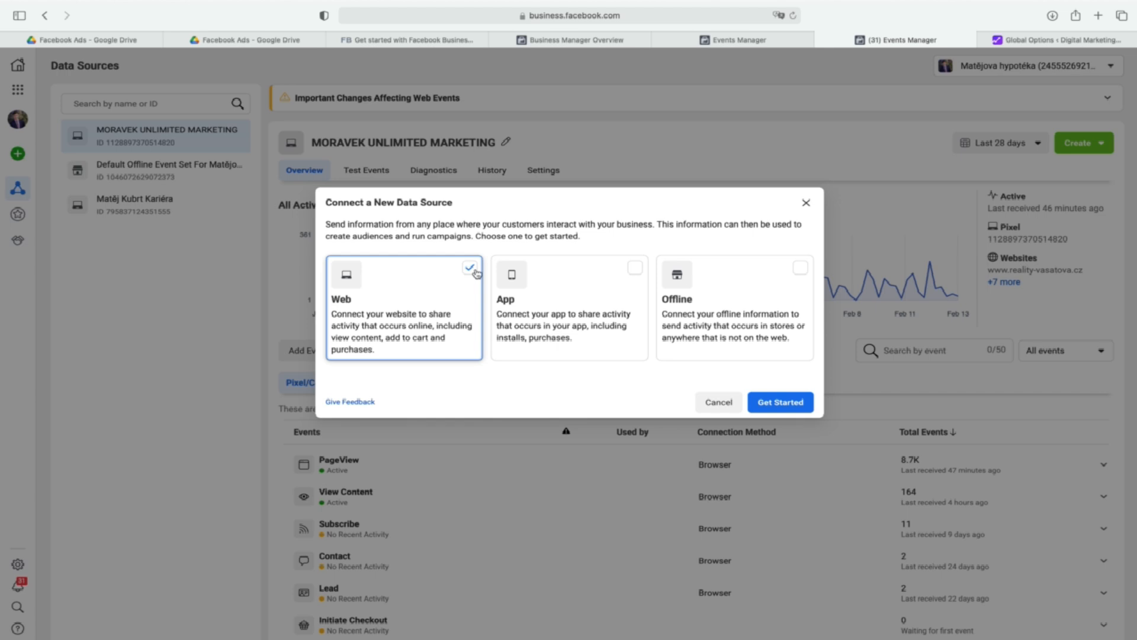
left_click(812, 204)
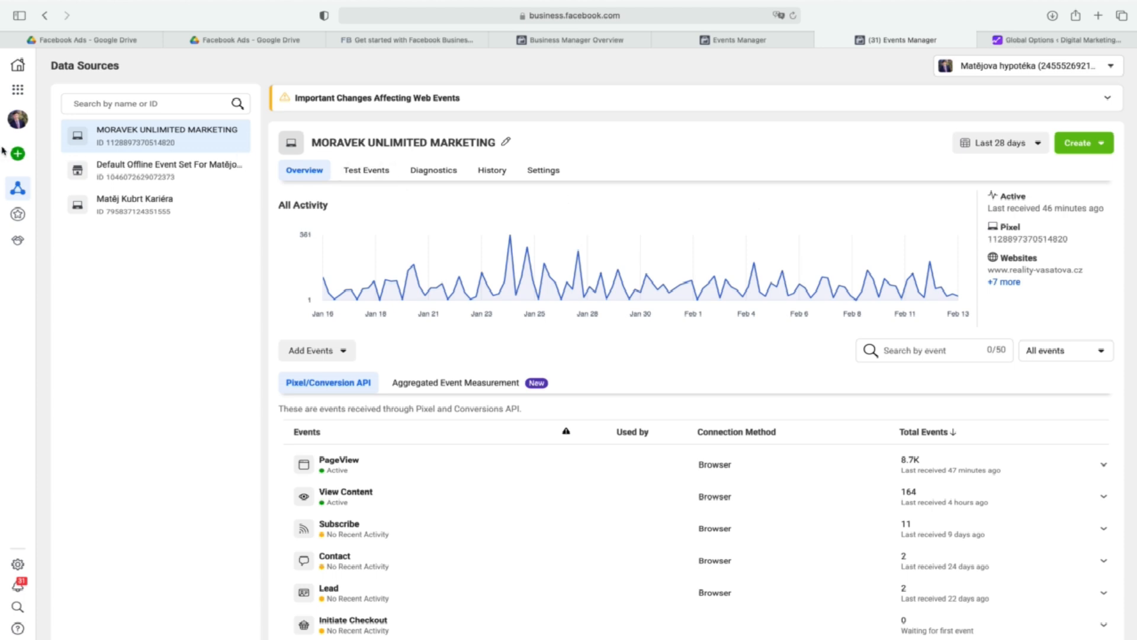
left_click(48, 152)
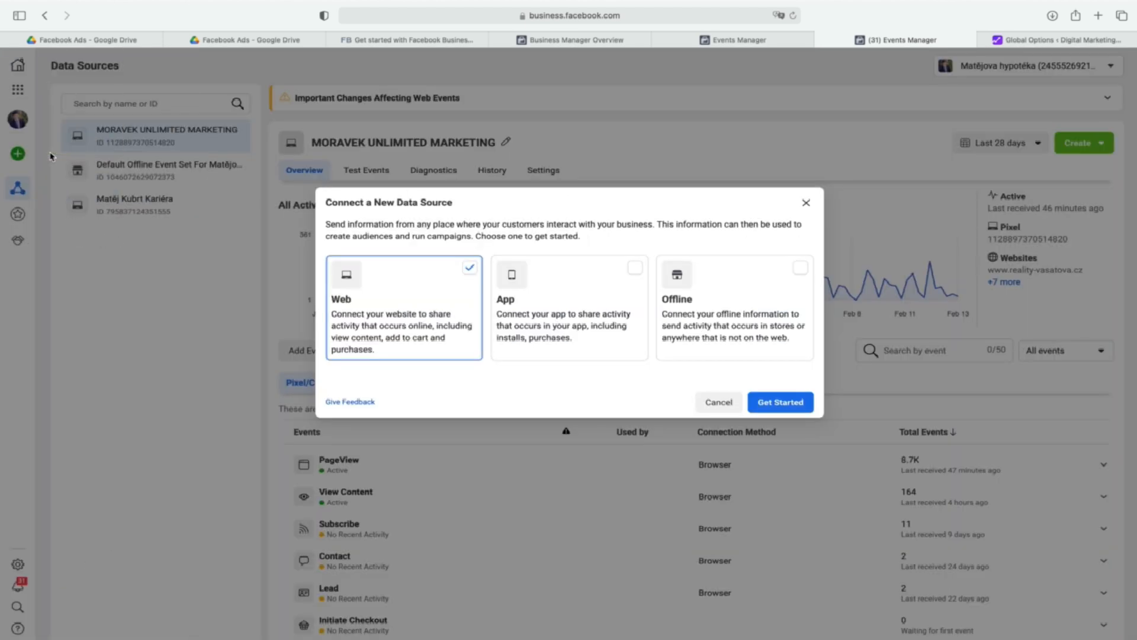
left_click(808, 406)
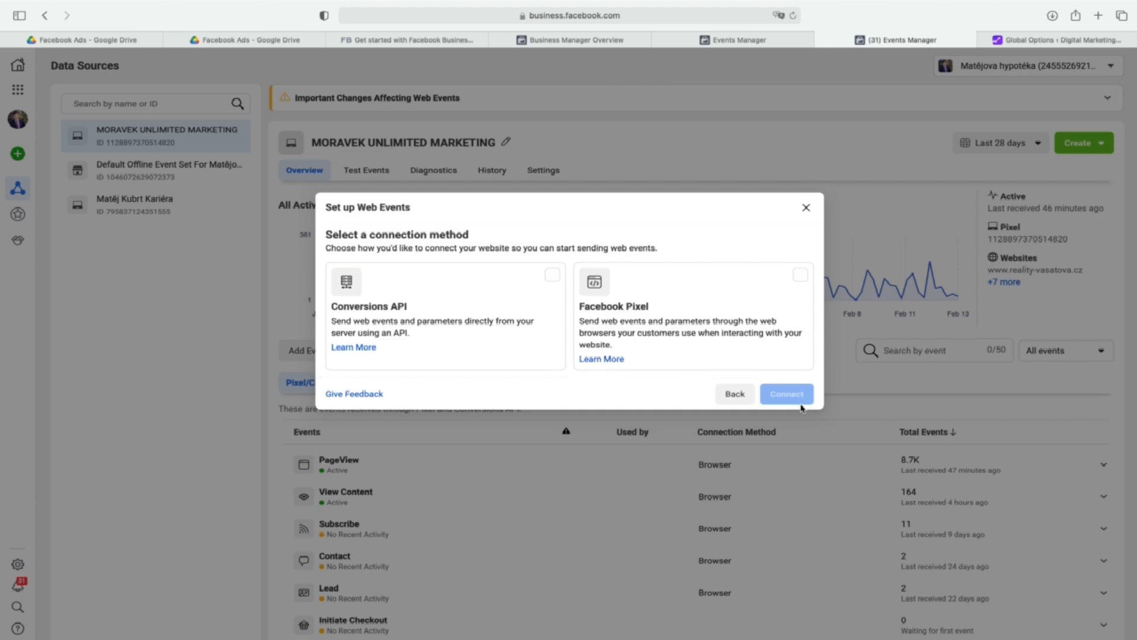
left_click(782, 290)
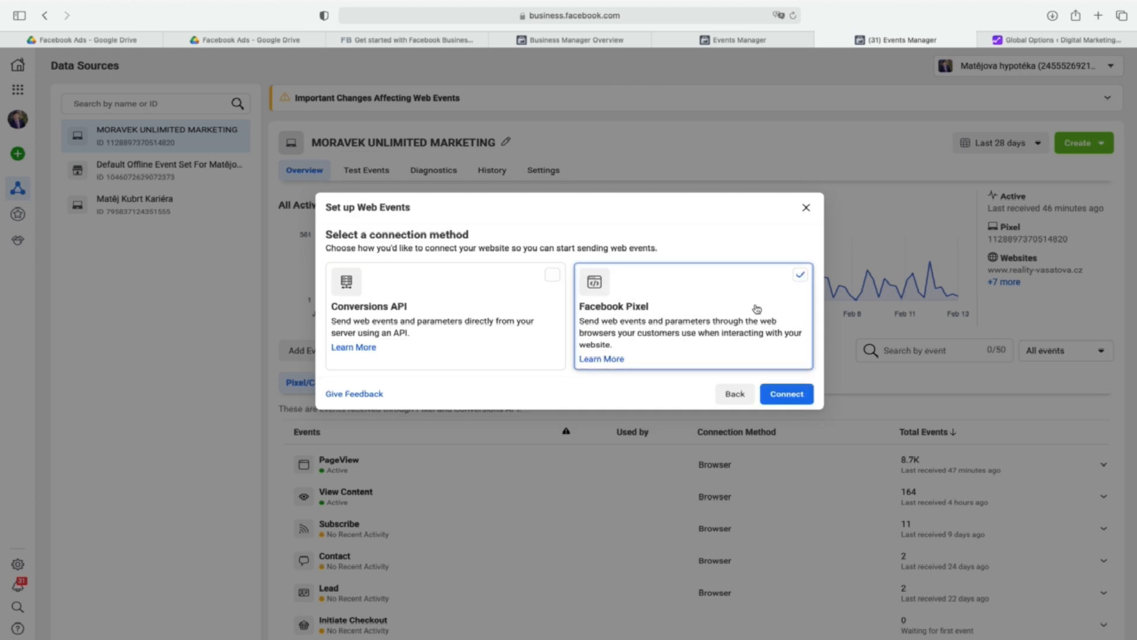
left_click(806, 208)
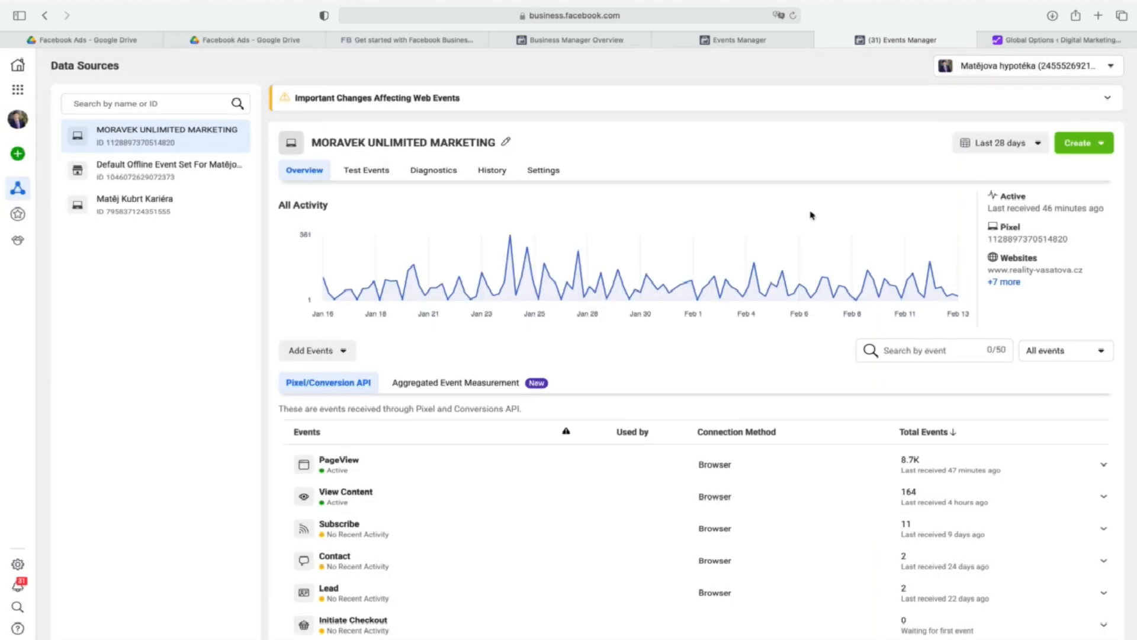
Reopen Events Manager from the business tools and dismiss the Aggregated Event Measurement introduction.
left_click(18, 90)
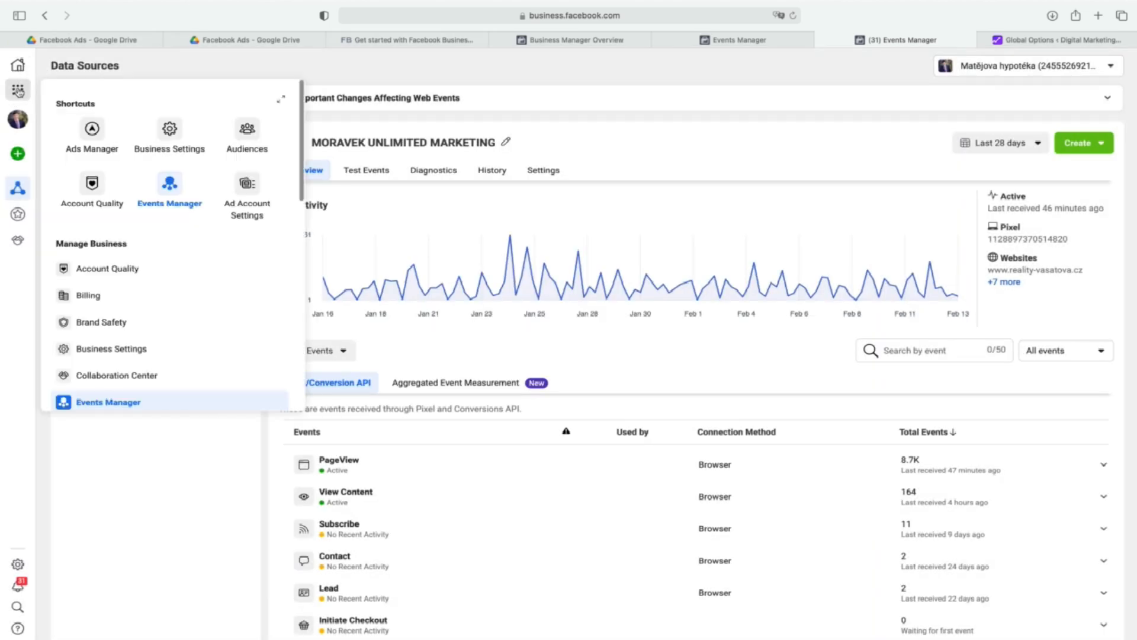
left_click(120, 404)
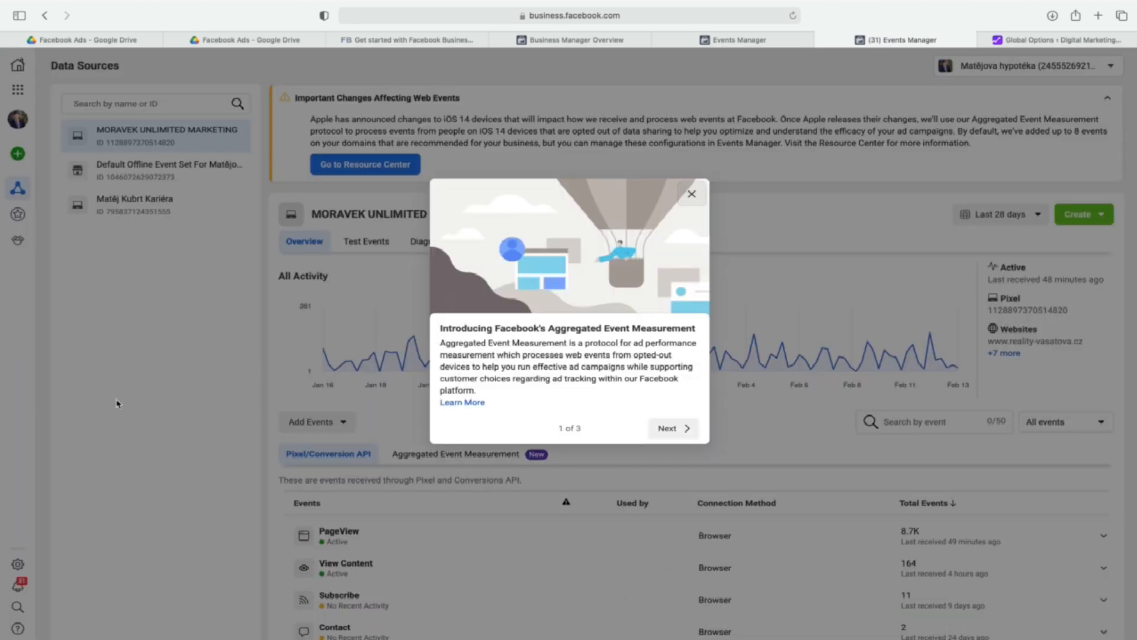
left_click(695, 194)
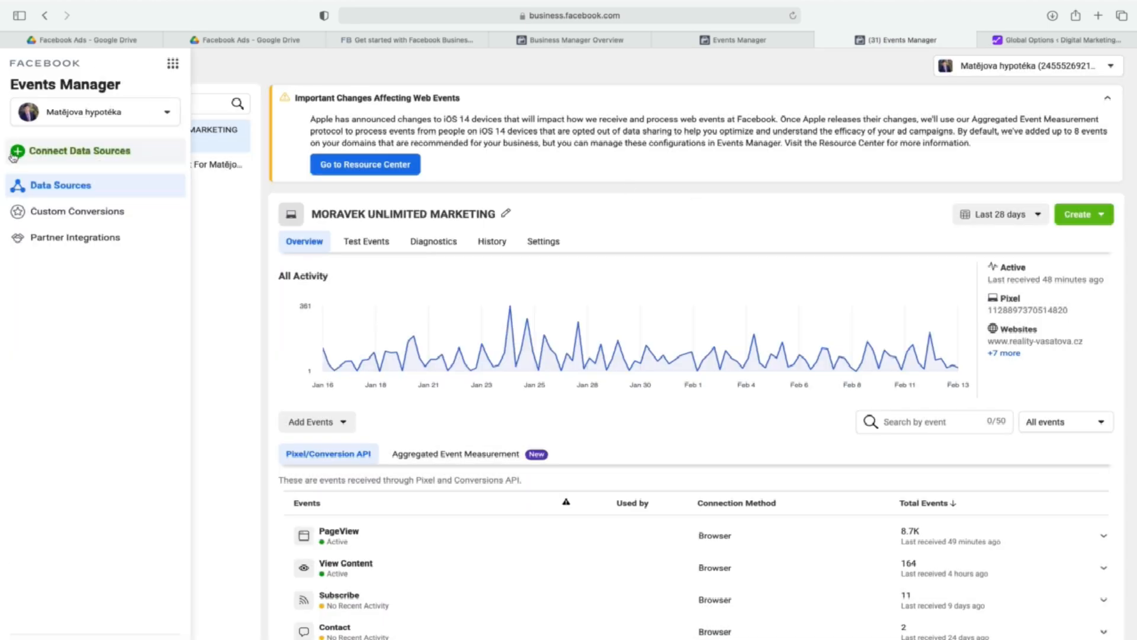
Start connecting a new Web data source with Facebook Pixel as the connection method.
left_click(38, 155)
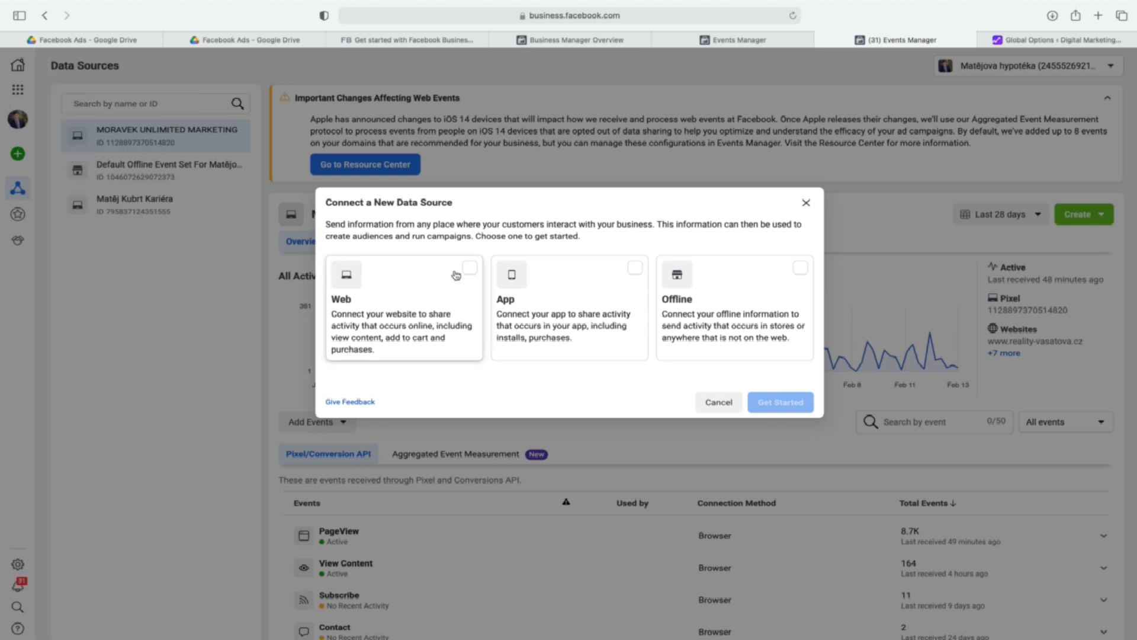
left_click(476, 271)
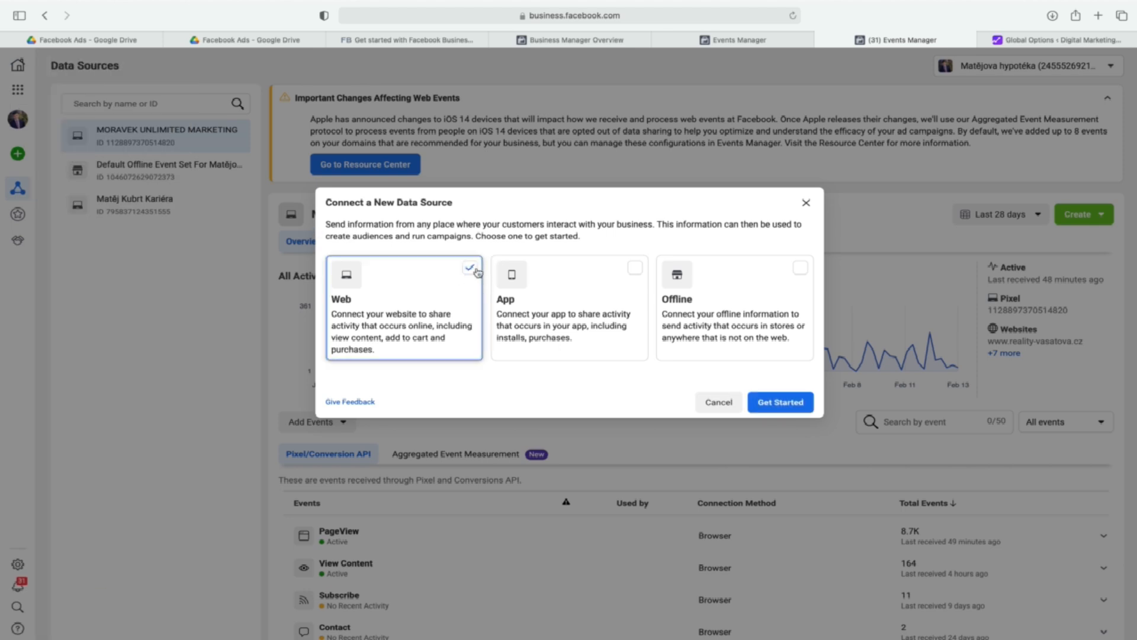
left_click(771, 401)
left_click(799, 276)
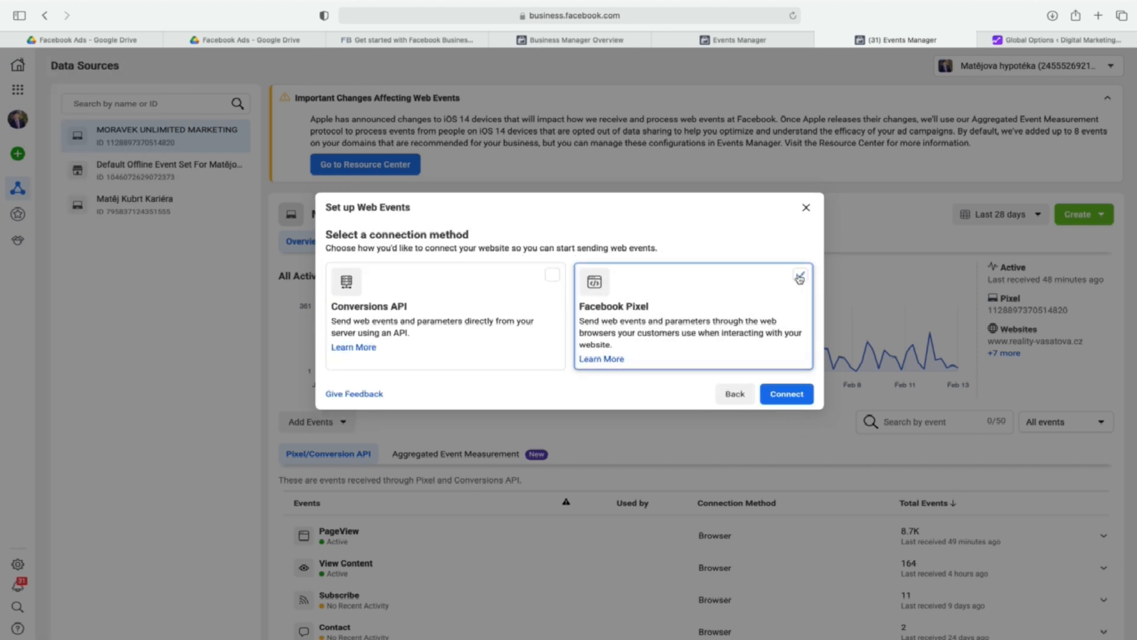
left_click(788, 395)
Name the new pixel "Digital Marketing Courses".
left_click(603, 308)
type("Digital Ma")
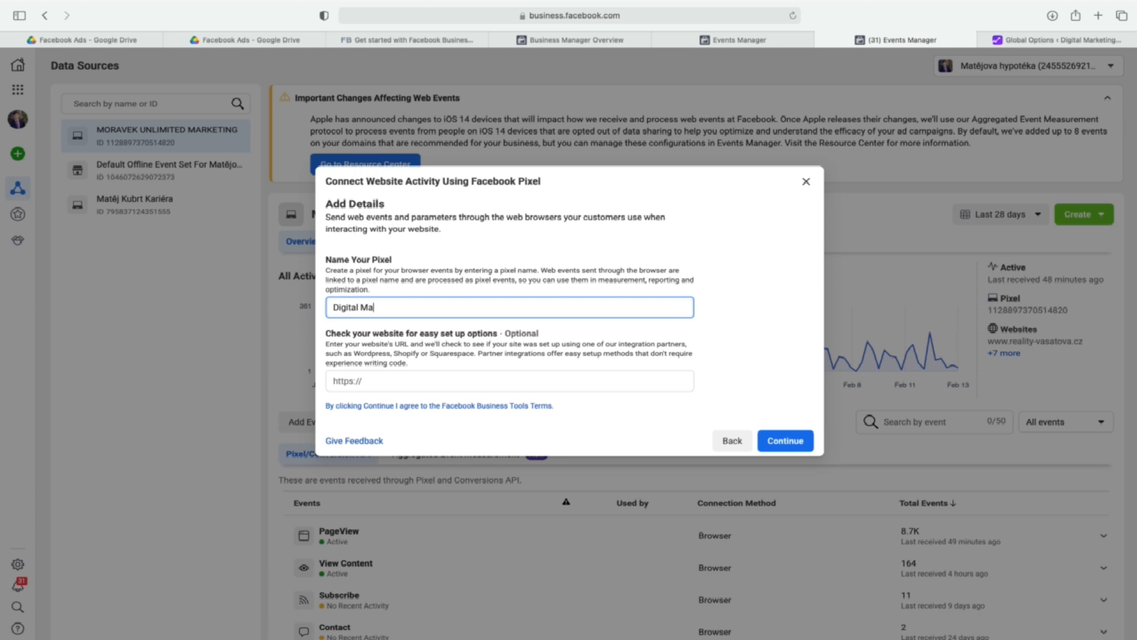
type("rketing Coursese")
key("Tab")
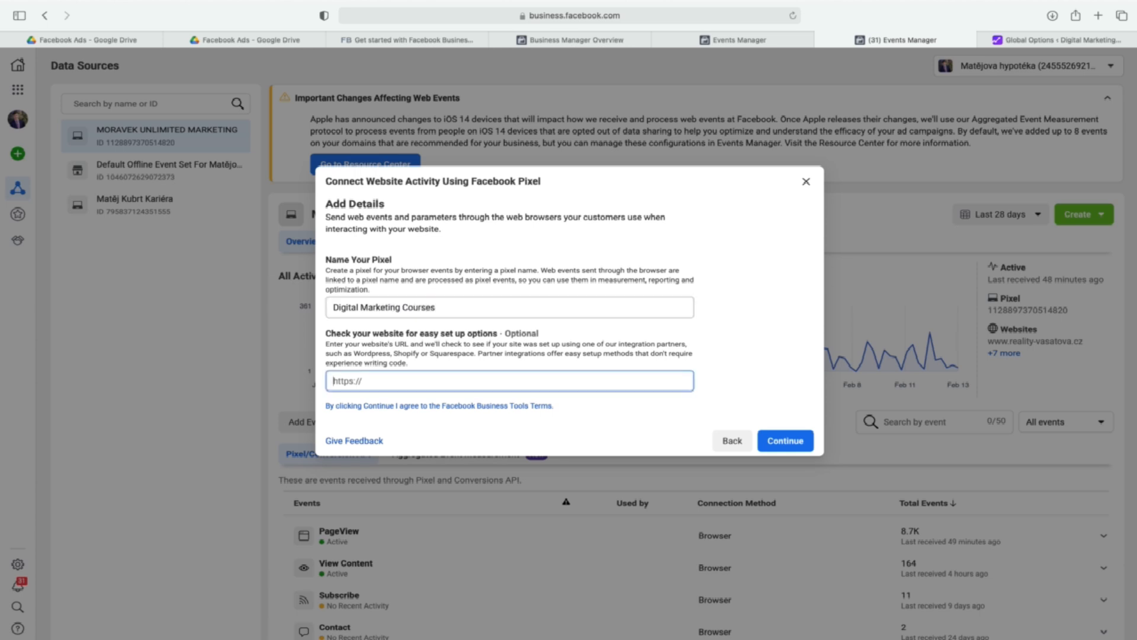
left_click(1011, 40)
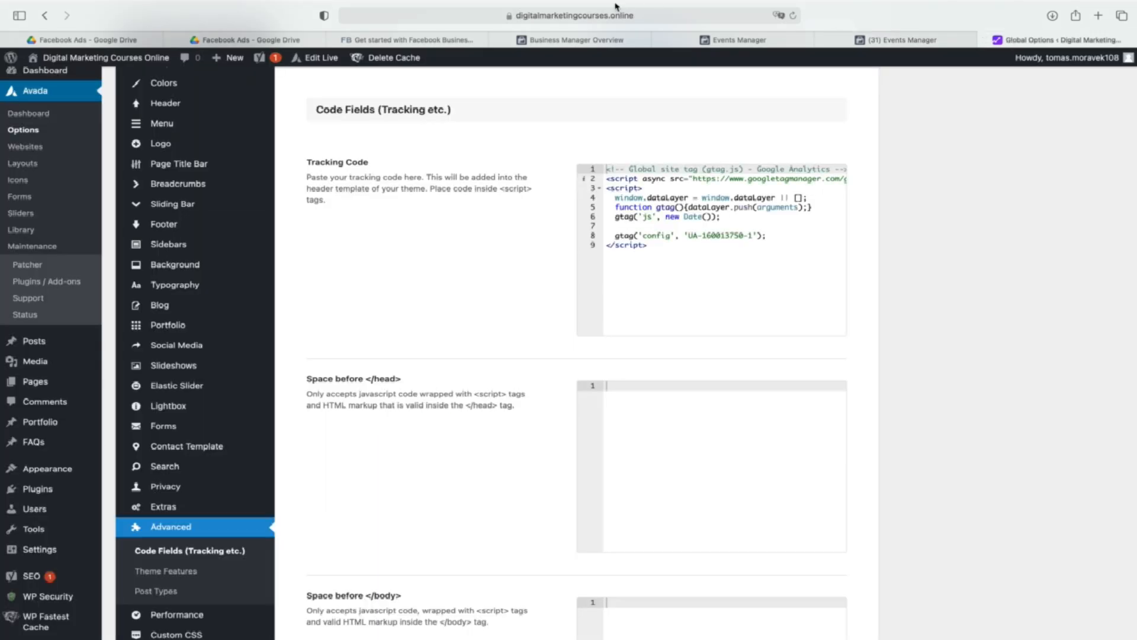
left_click(599, 14)
left_click_drag(499, 16, 355, 16)
key("super+c")
left_click(884, 41)
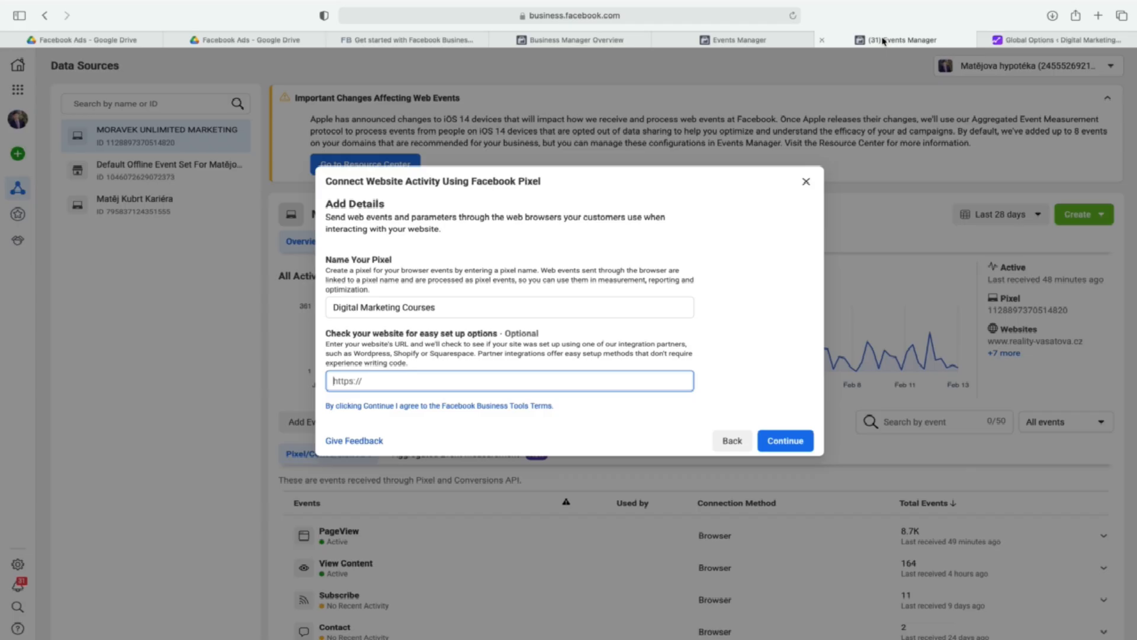
key("super+v")
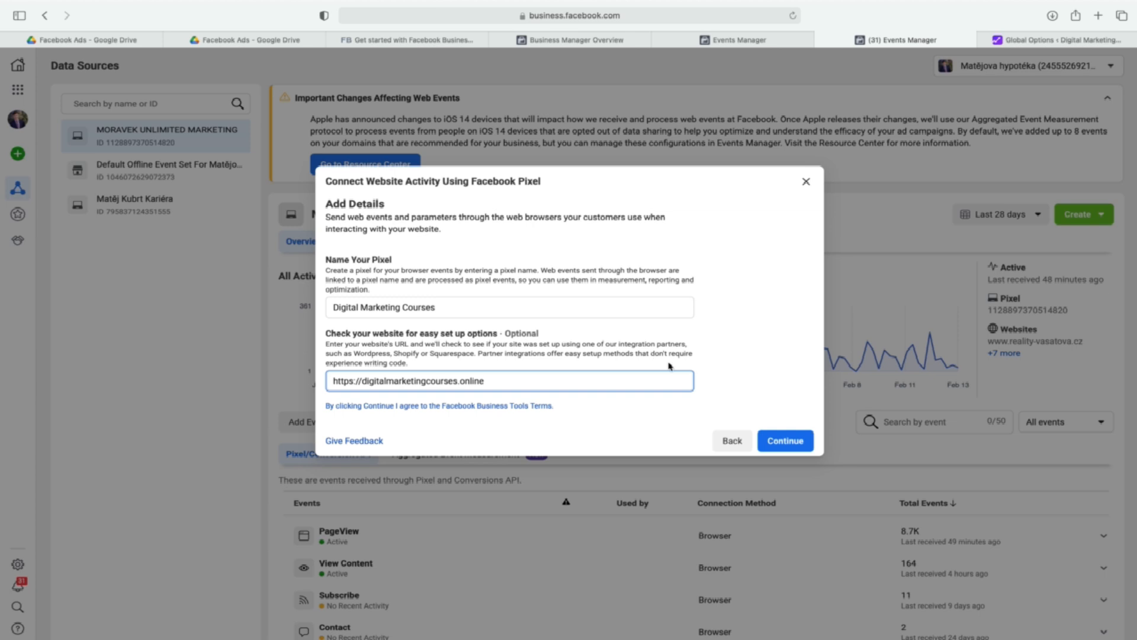
left_click(784, 441)
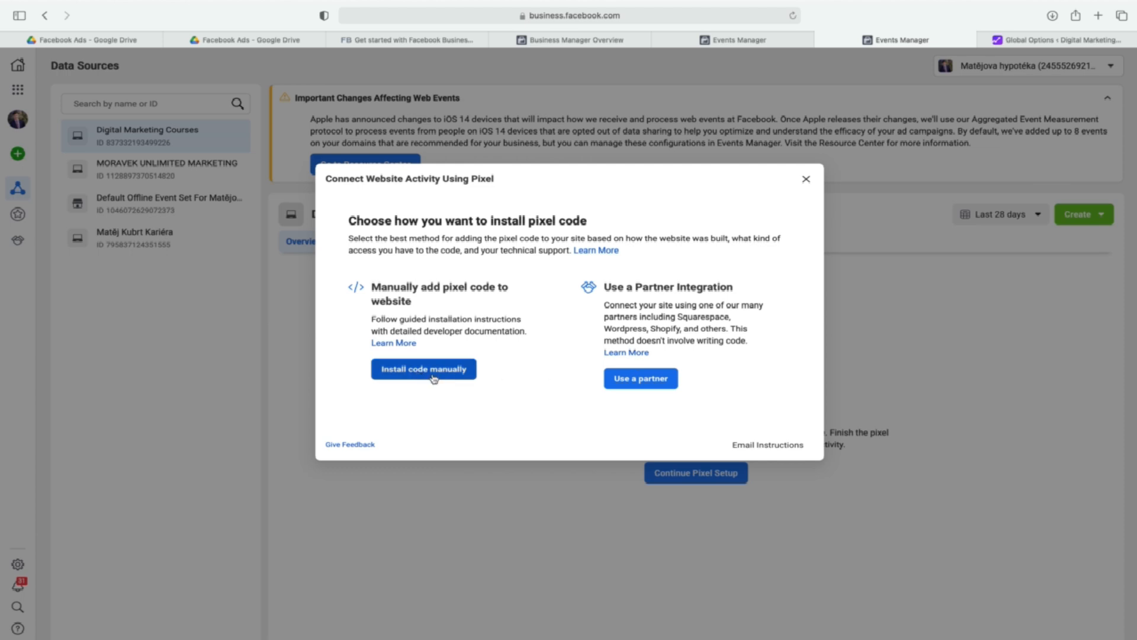
Choose manual installation, copy the pixel base code, and paste it into the "Space before </head>" field of the WordPress theme options.
left_click(434, 377)
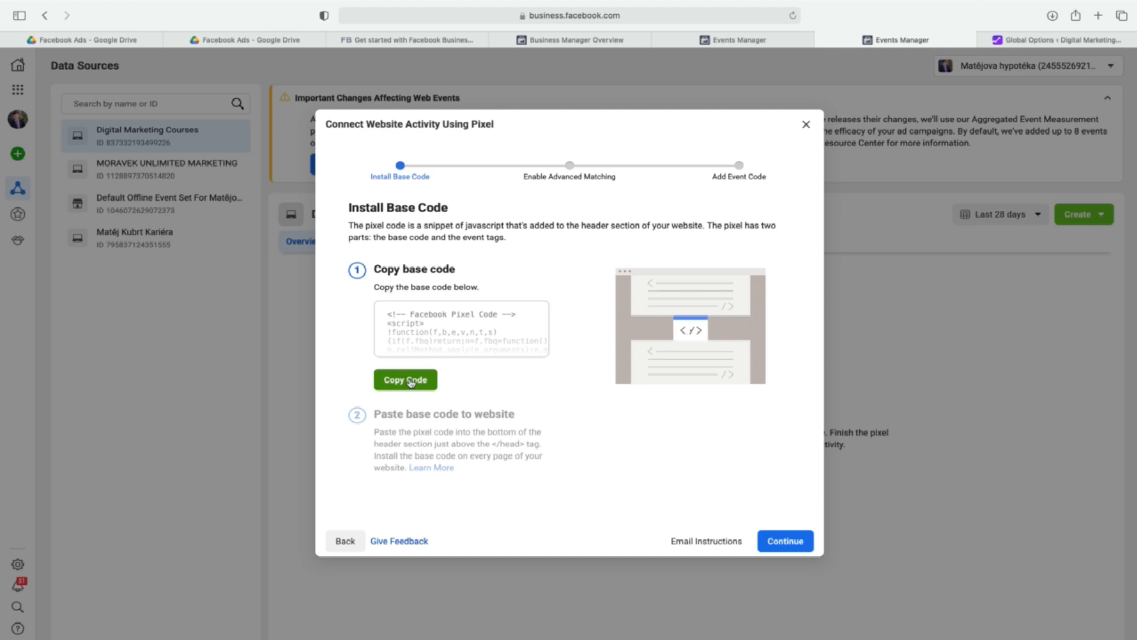
left_click(410, 382)
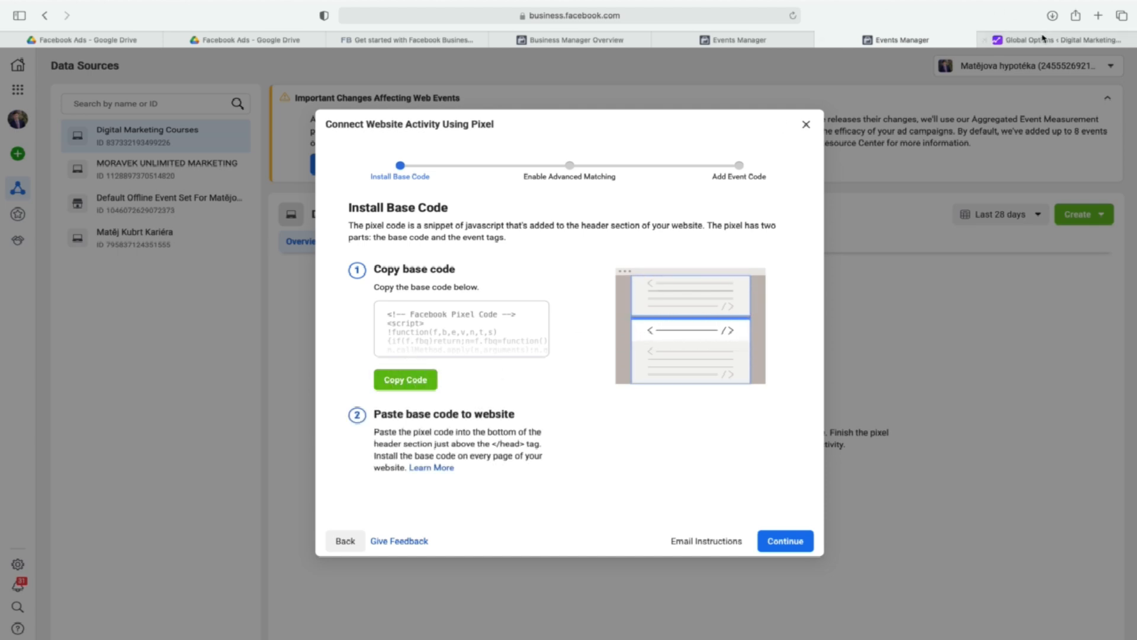
left_click(1043, 40)
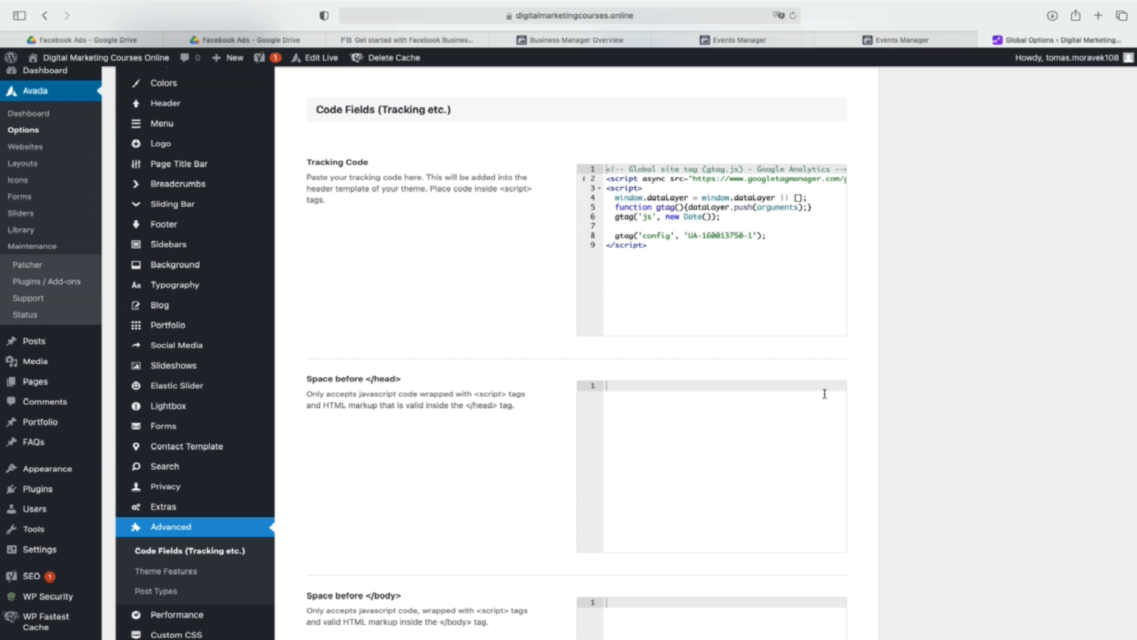
left_click(728, 407)
key("super+v")
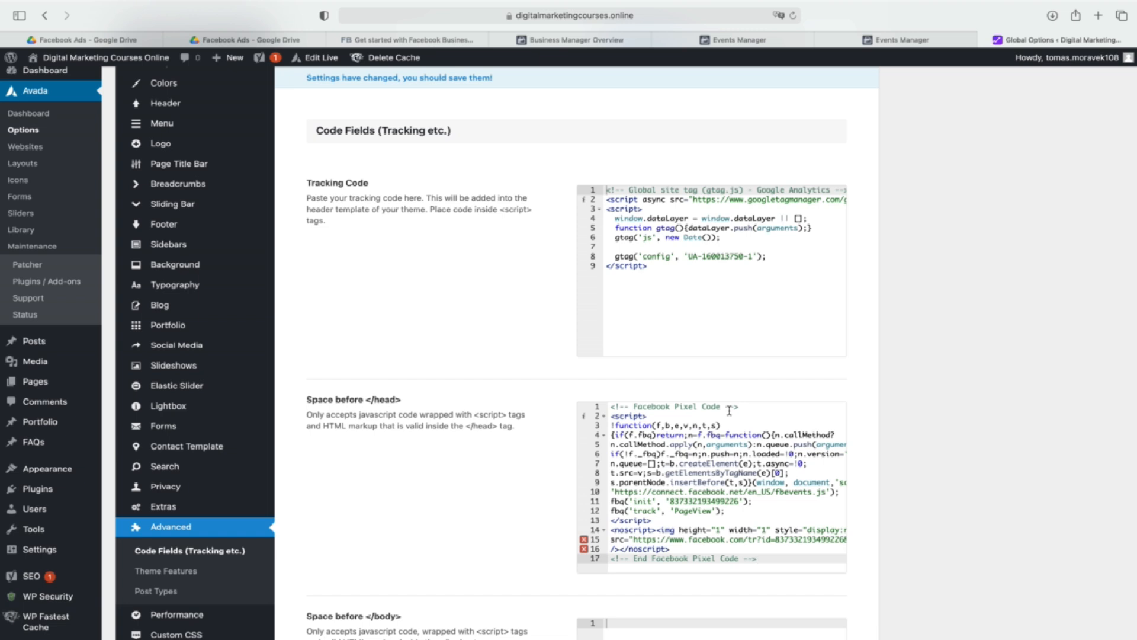
Return to the pixel setup, try turning on Automatic Advanced Matching, and go back to the choice of installation method.
left_click(887, 41)
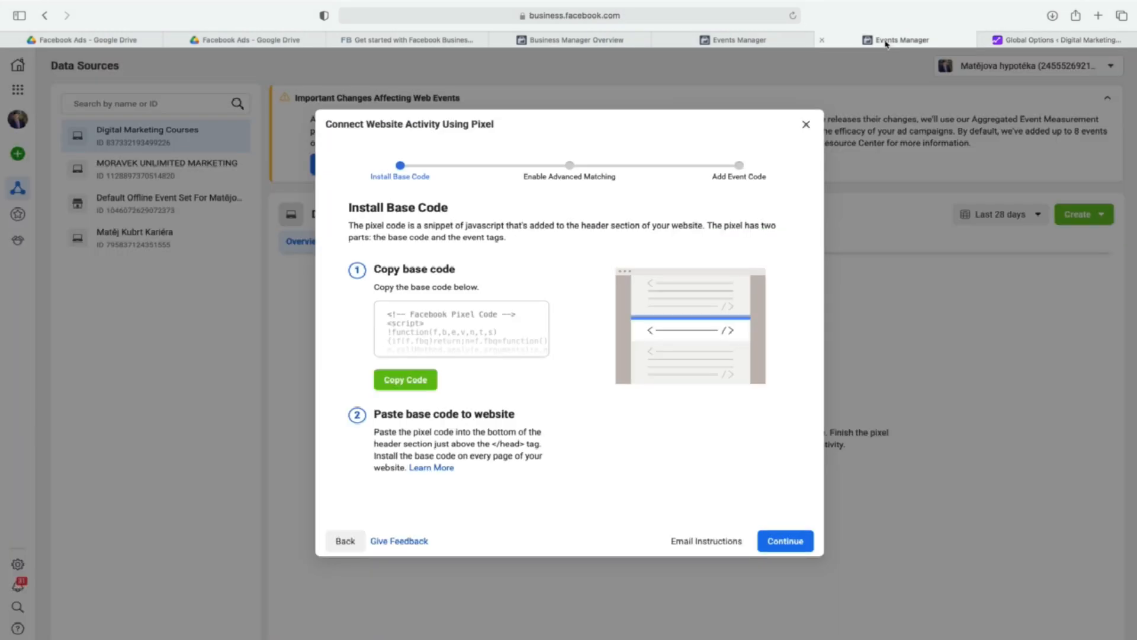
left_click(794, 539)
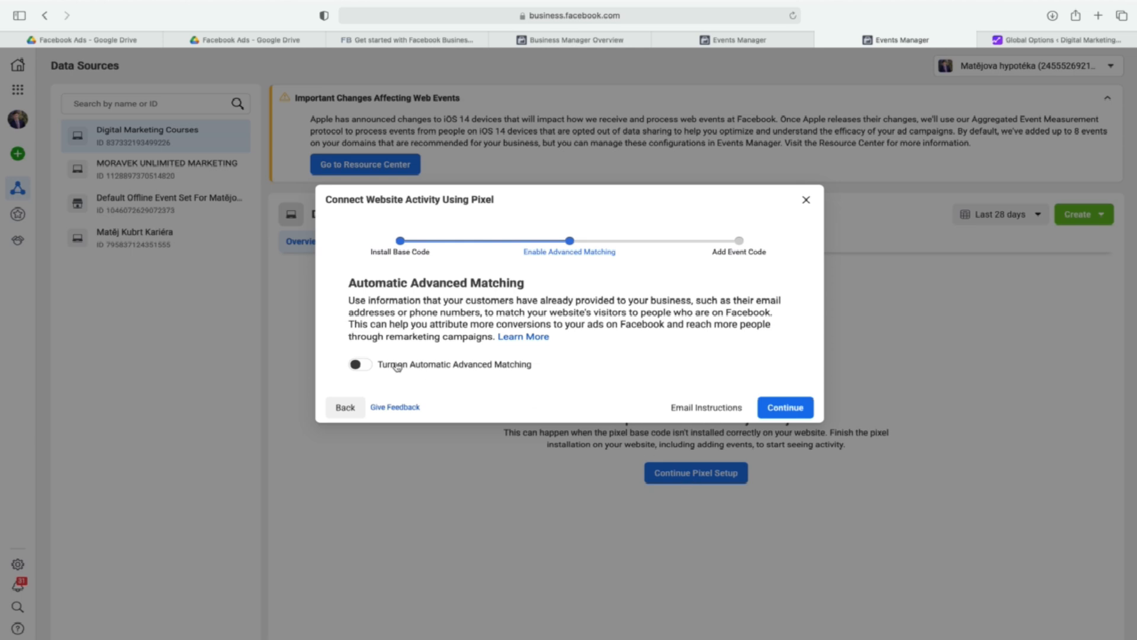
left_click(368, 363)
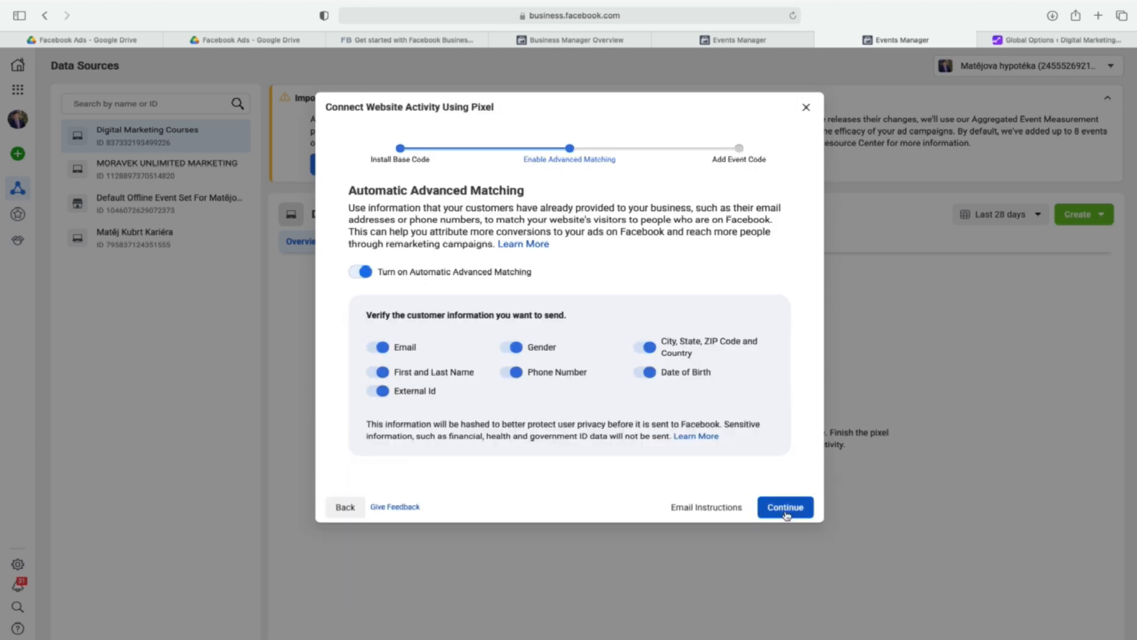
left_click(348, 505)
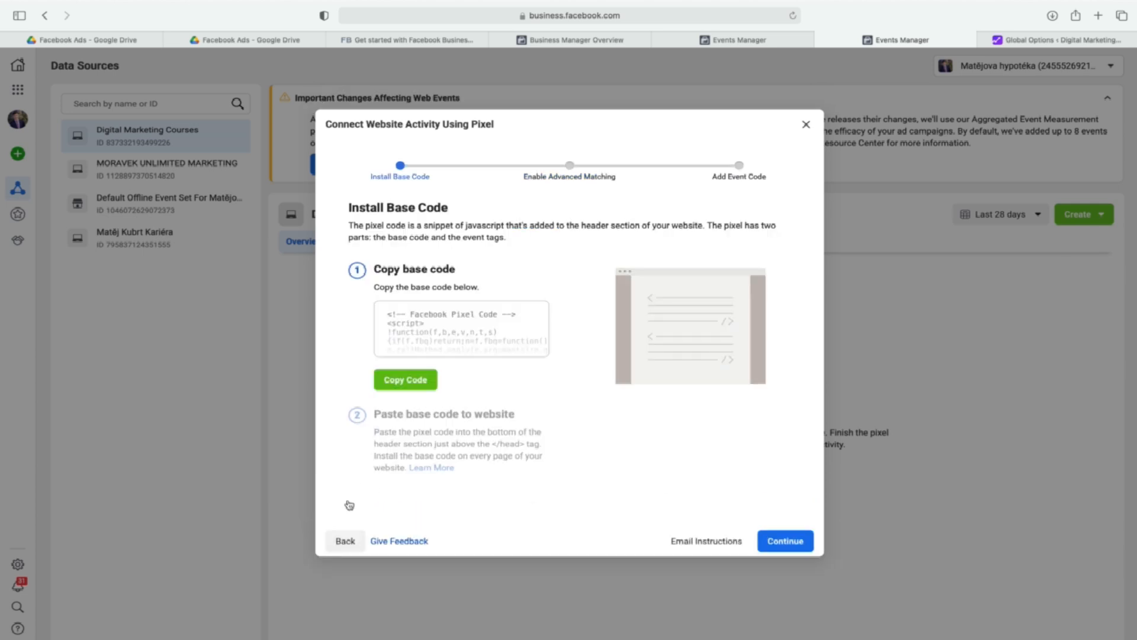
left_click(345, 544)
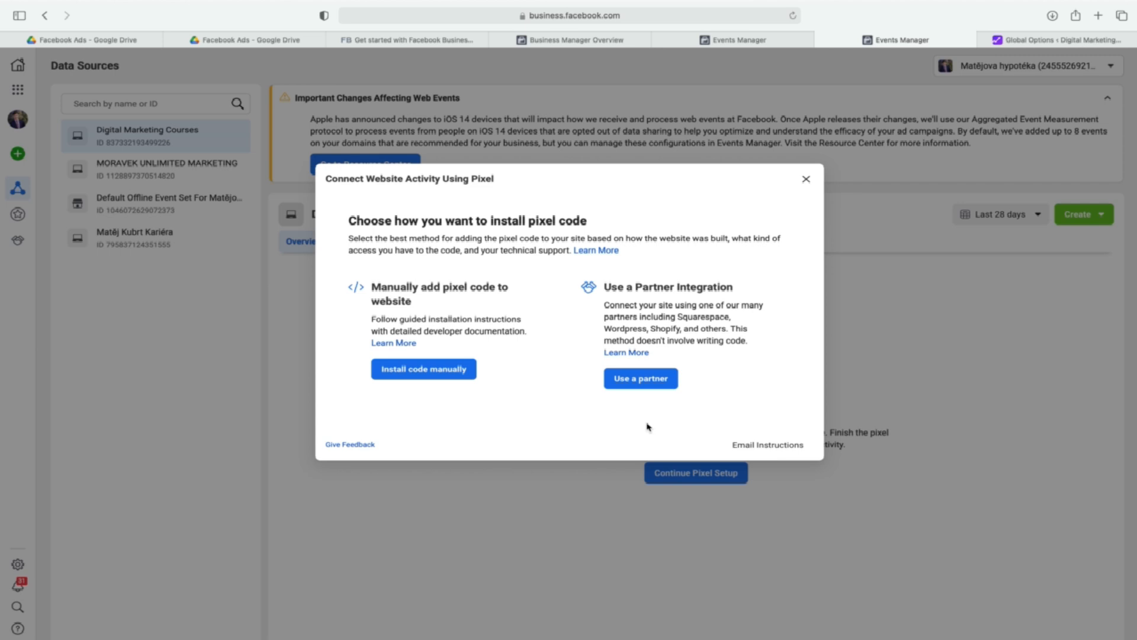
Delete all the Facebook Pixel code from the "Space before </head>" field in WordPress.
left_click(1066, 40)
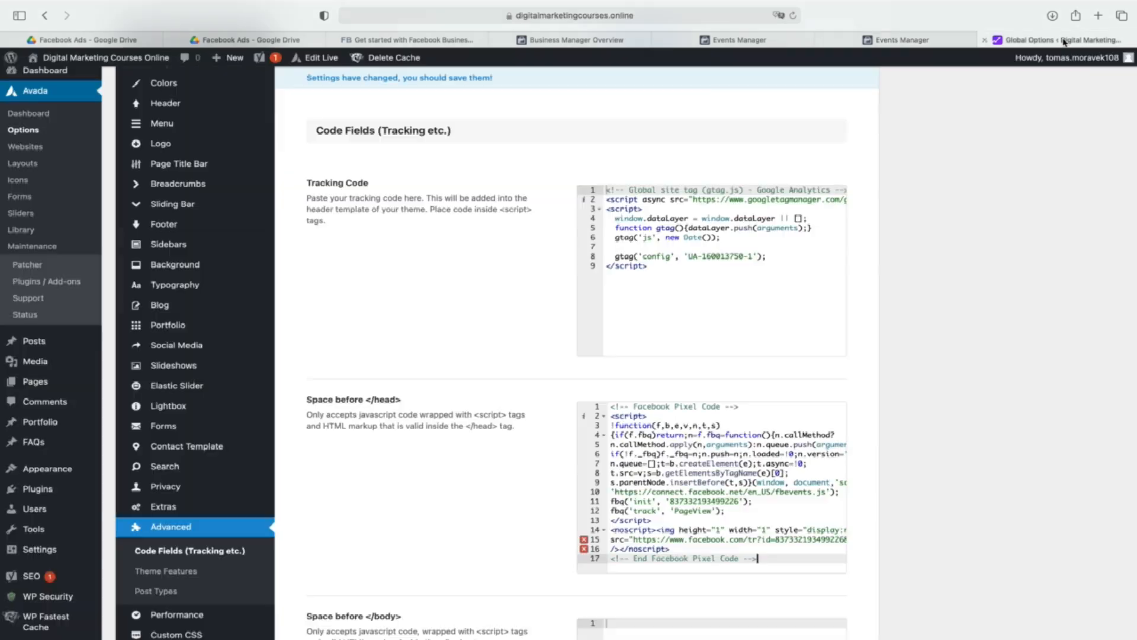
left_click(708, 415)
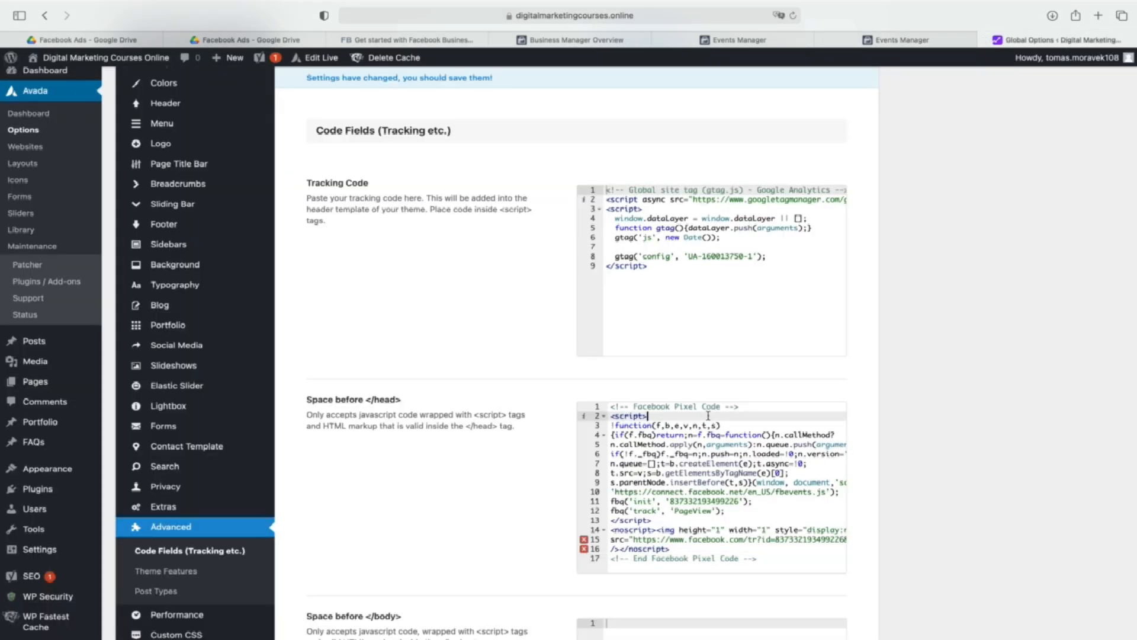
key("super+a")
key("BackSpace")
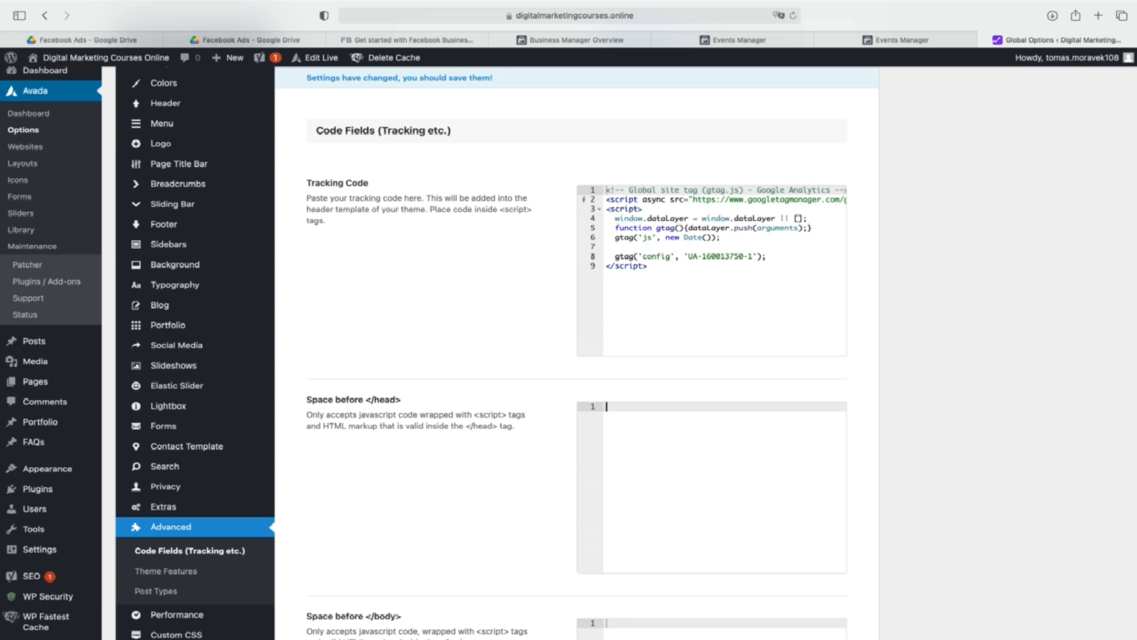
Return to the pixel setup, choose the WordPress partner integration, and select Advanced Matching and the Conversions API.
left_click(875, 41)
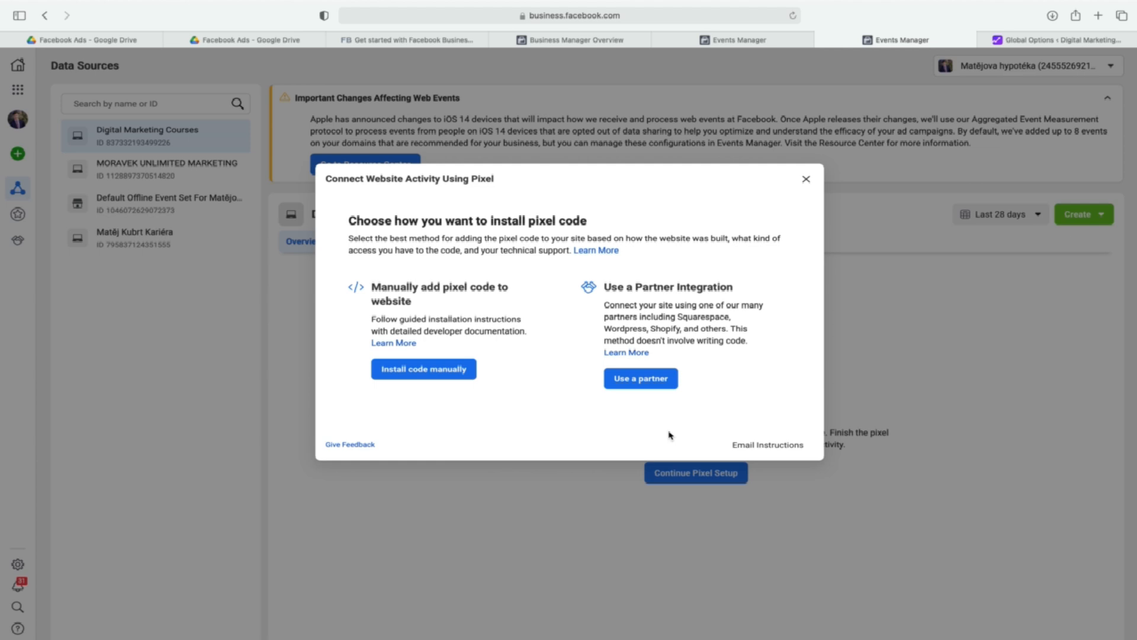
left_click(650, 388)
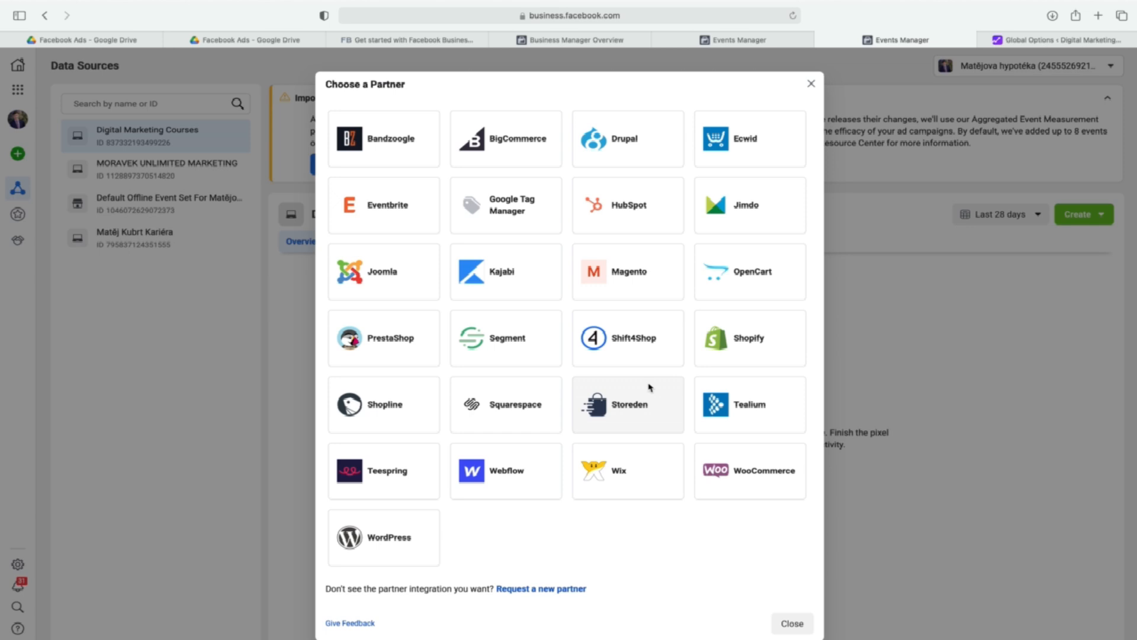
left_click(403, 536)
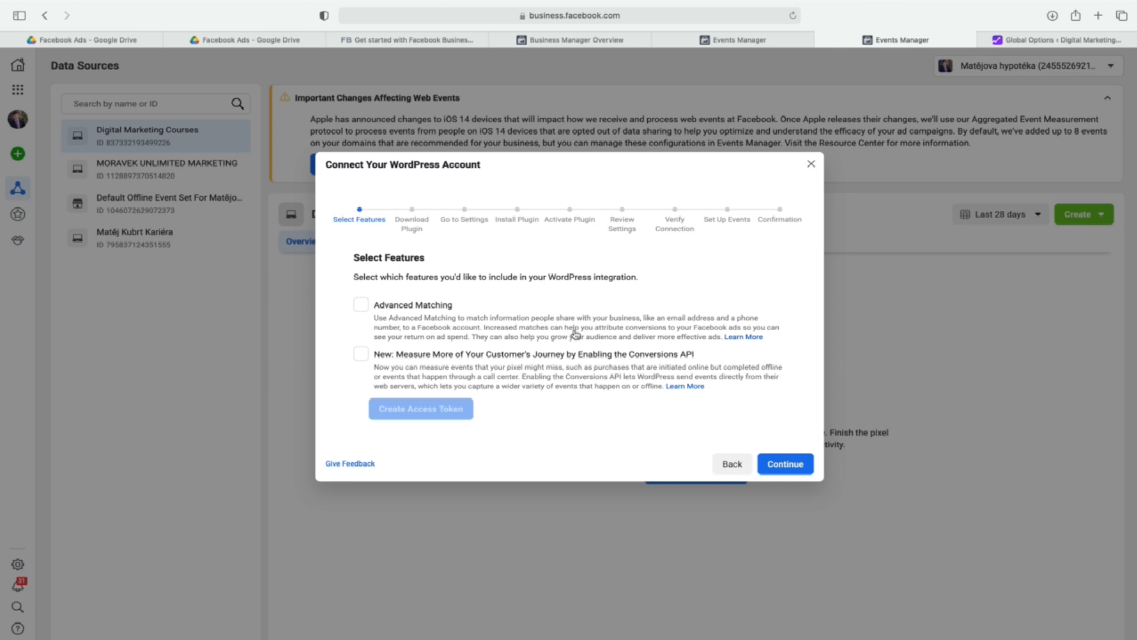
left_click(366, 307)
left_click(361, 356)
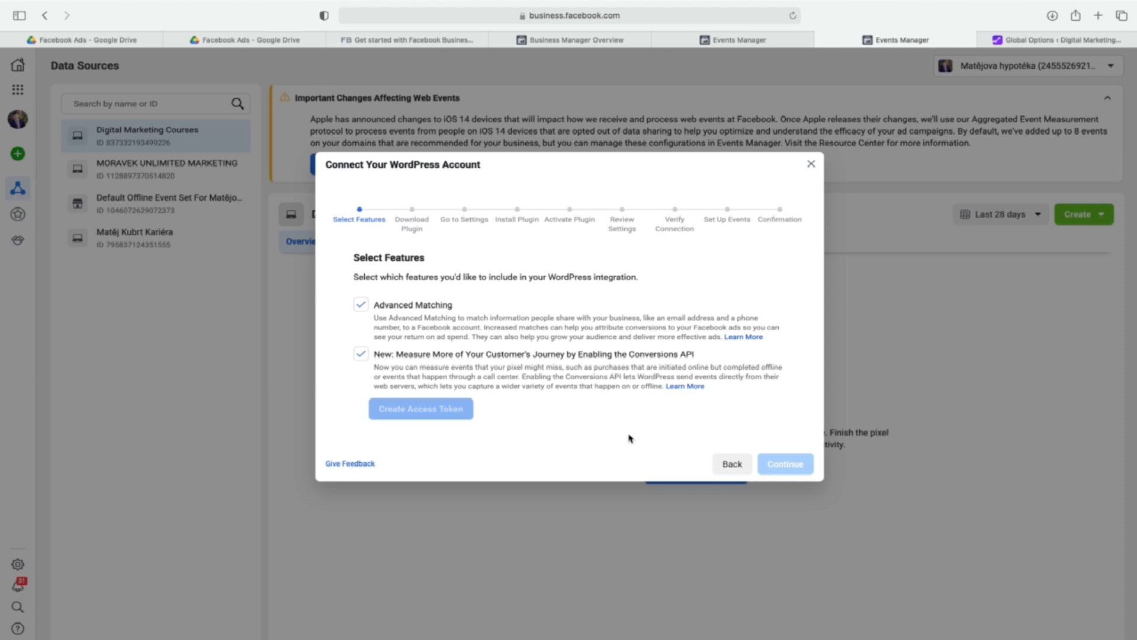
Open the Business Settings link from the Create Access Token notice in a new tab and switch to it.
mouse_move(453, 415)
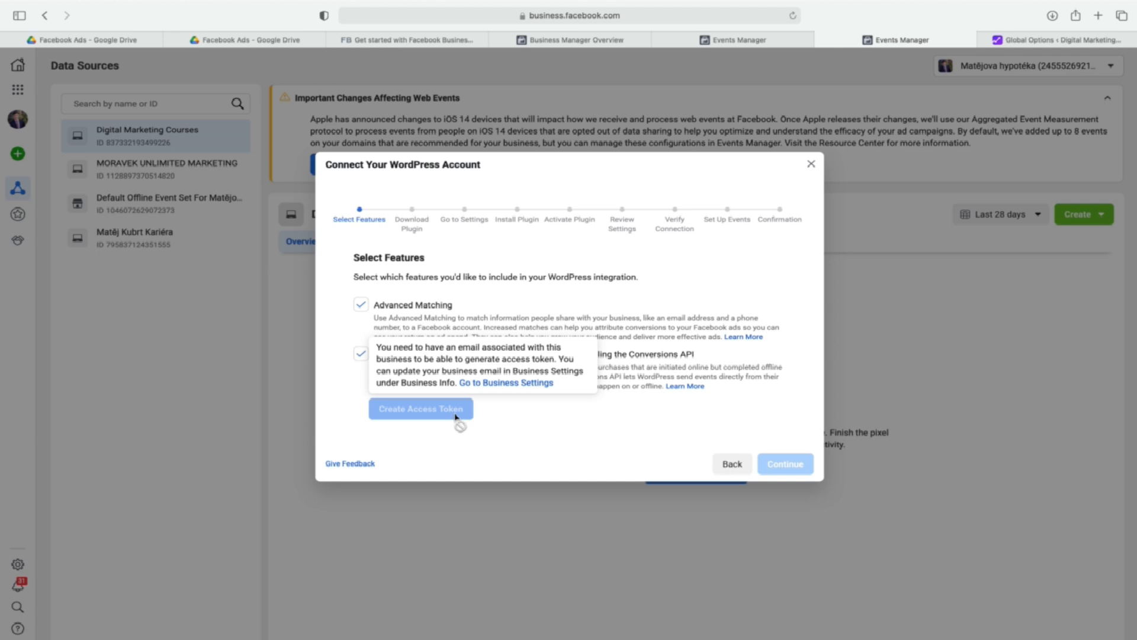
right_click(506, 383)
left_click(516, 391)
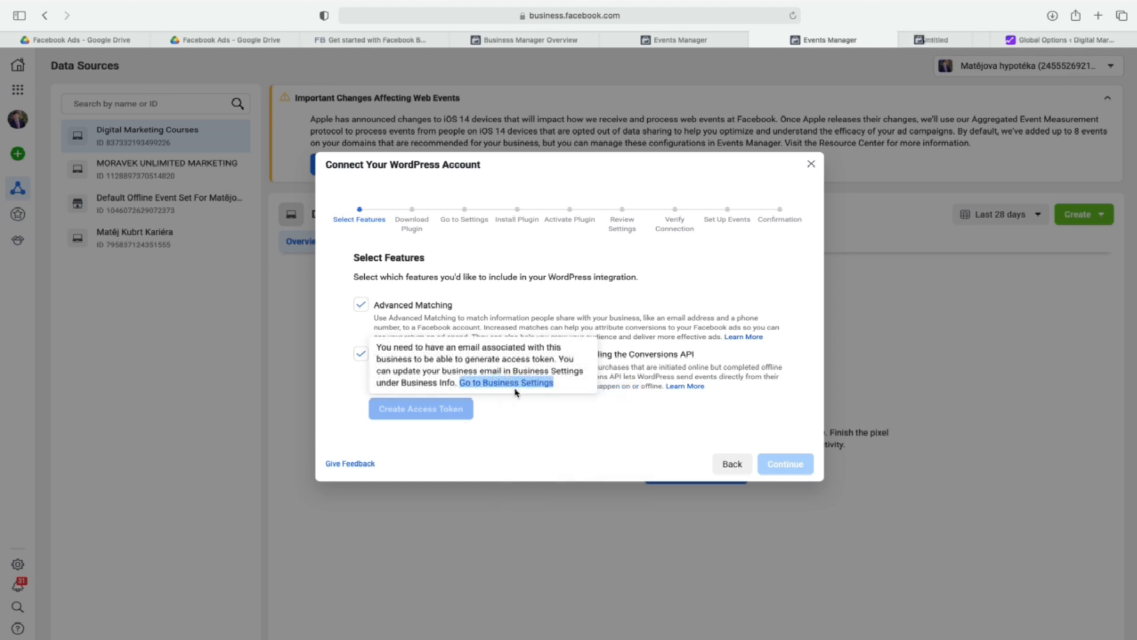
left_click(893, 40)
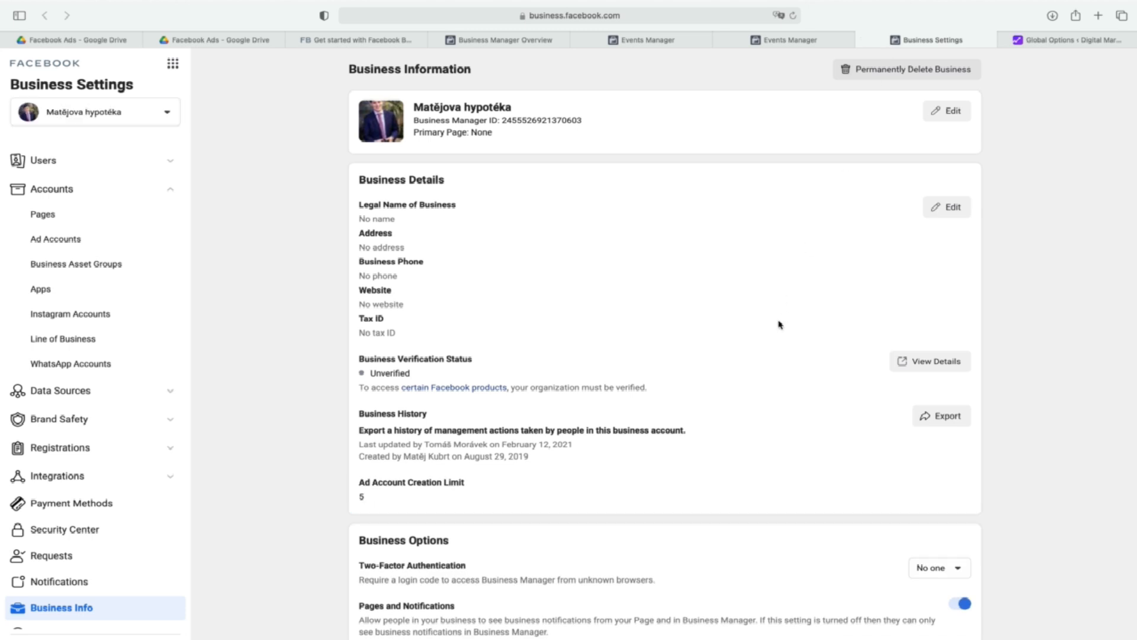
Open the My Info section of Business Info for editing and enter the contact's e-mail address.
scroll(773, 323, "down", 3)
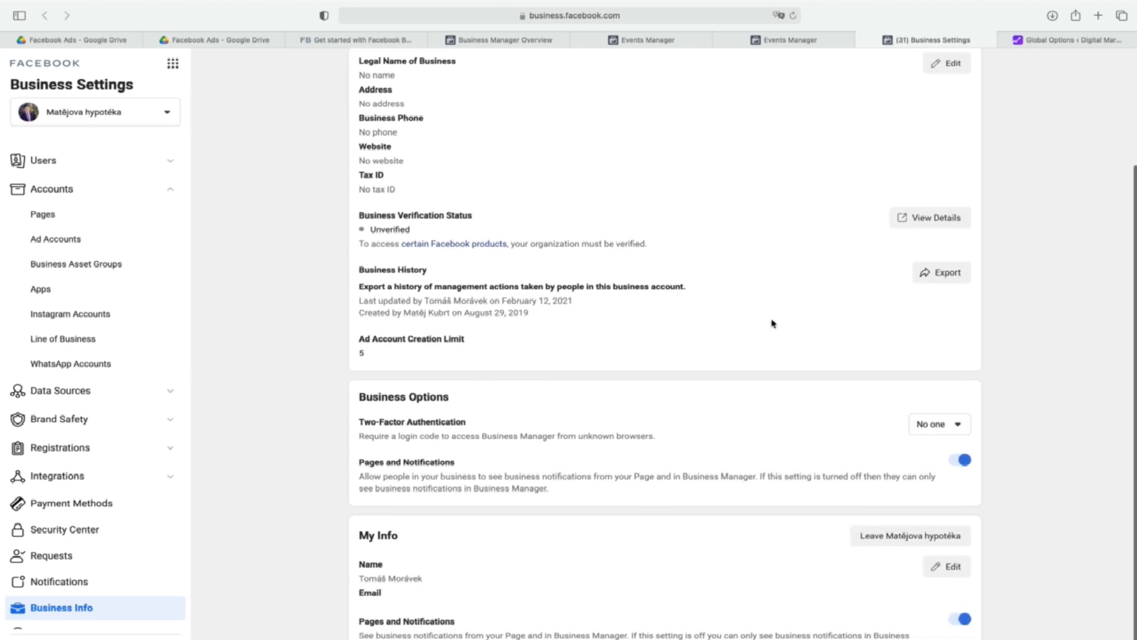
scroll(773, 324, "up", 3)
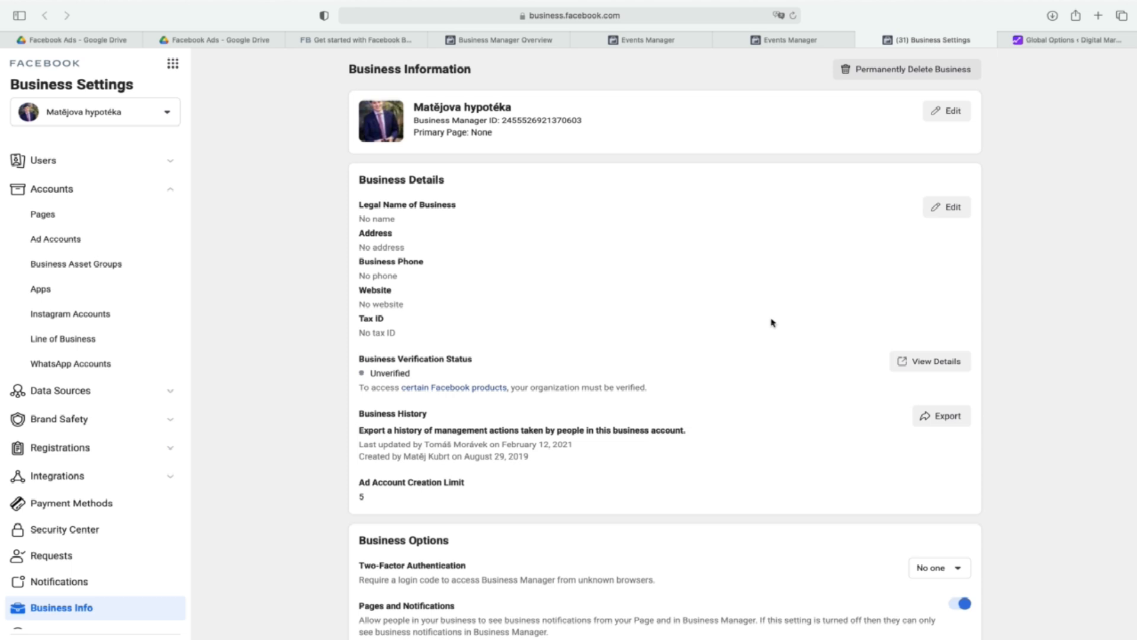
scroll(773, 324, "down", 3)
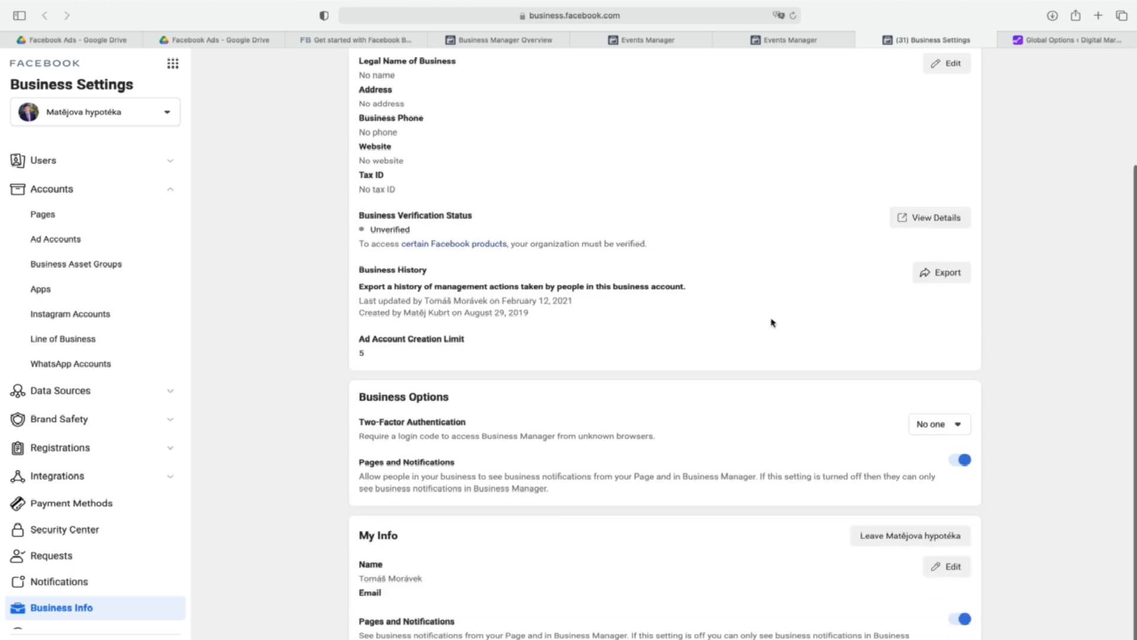
left_click(935, 570)
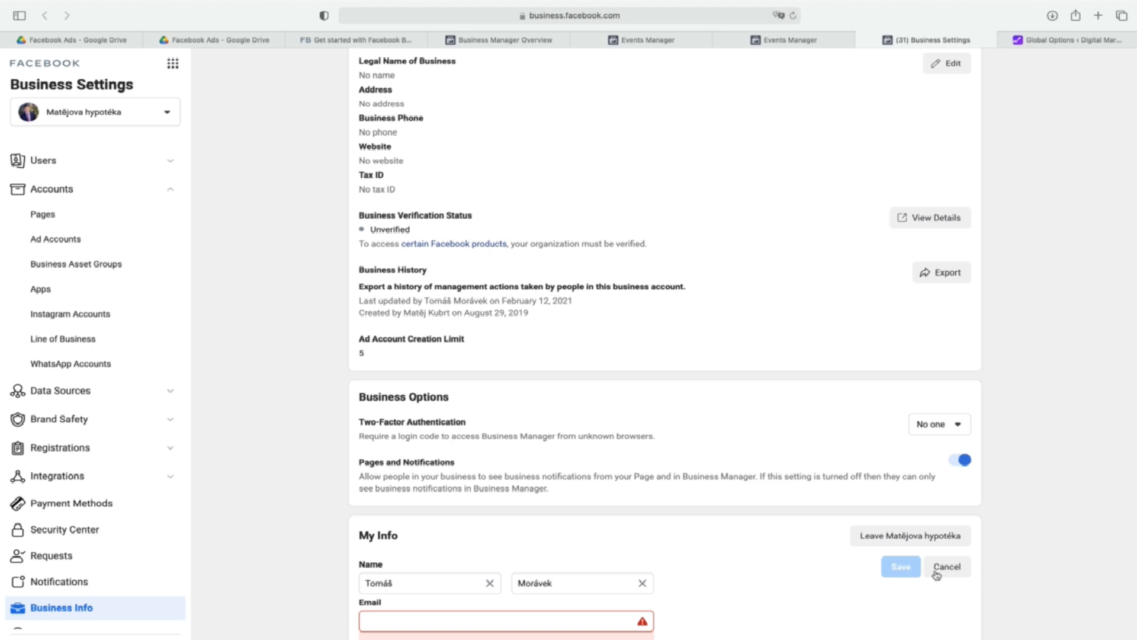
scroll(777, 570, "down", 1)
left_click(607, 569)
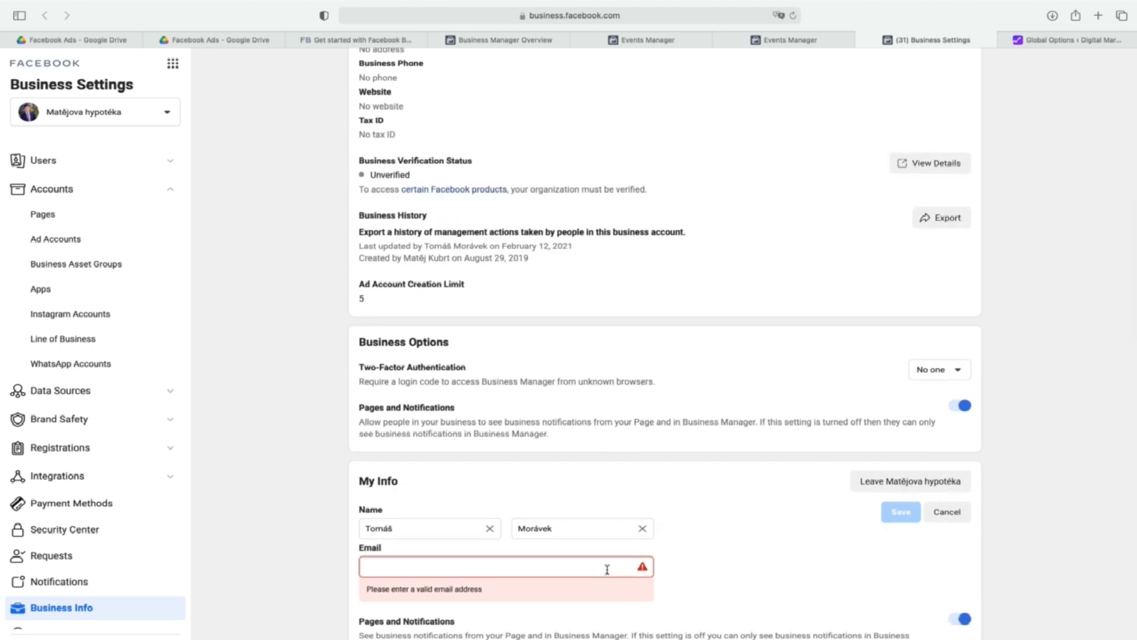
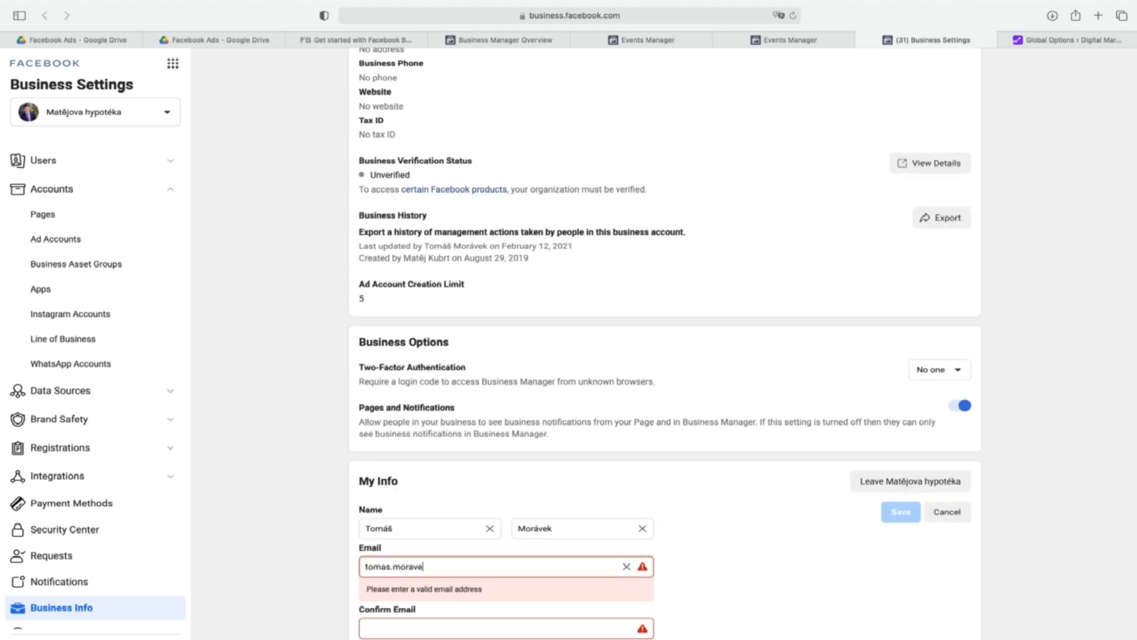
Copy the entered e-mail address into the Confirm Email field and save the My Info changes.
key("super+a")
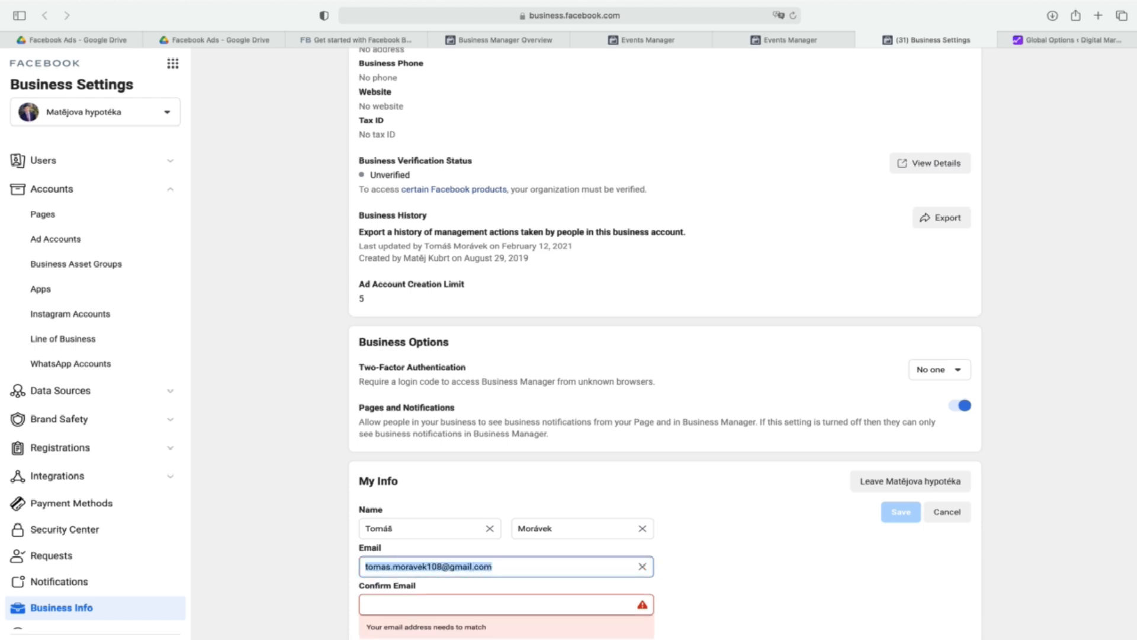
key("super+c")
left_click(513, 605)
key("super+v")
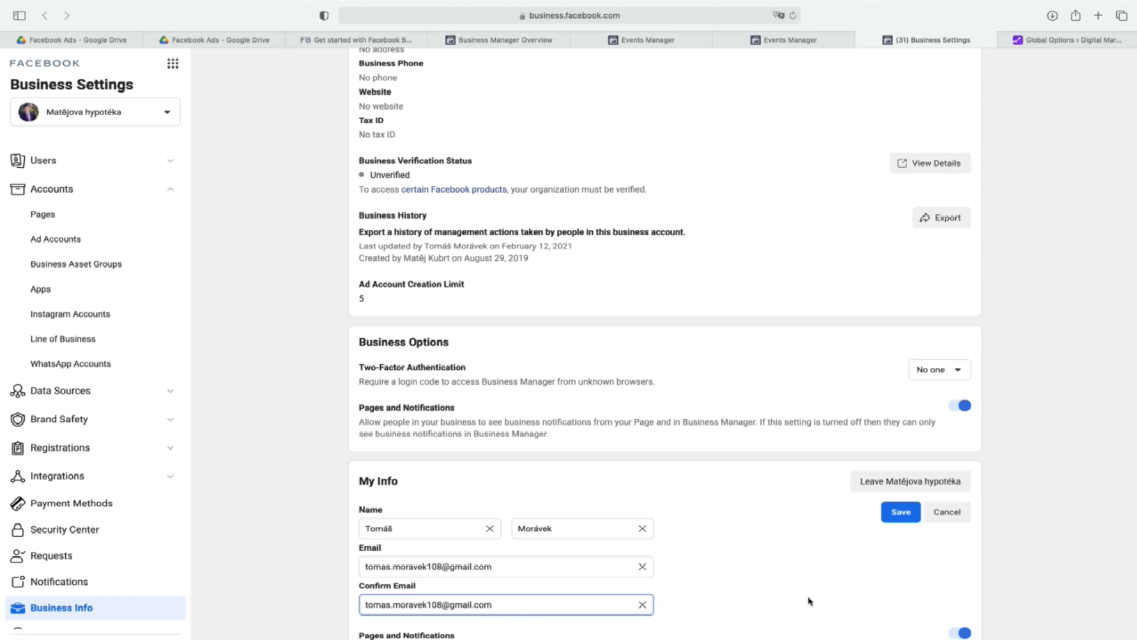
left_click(901, 512)
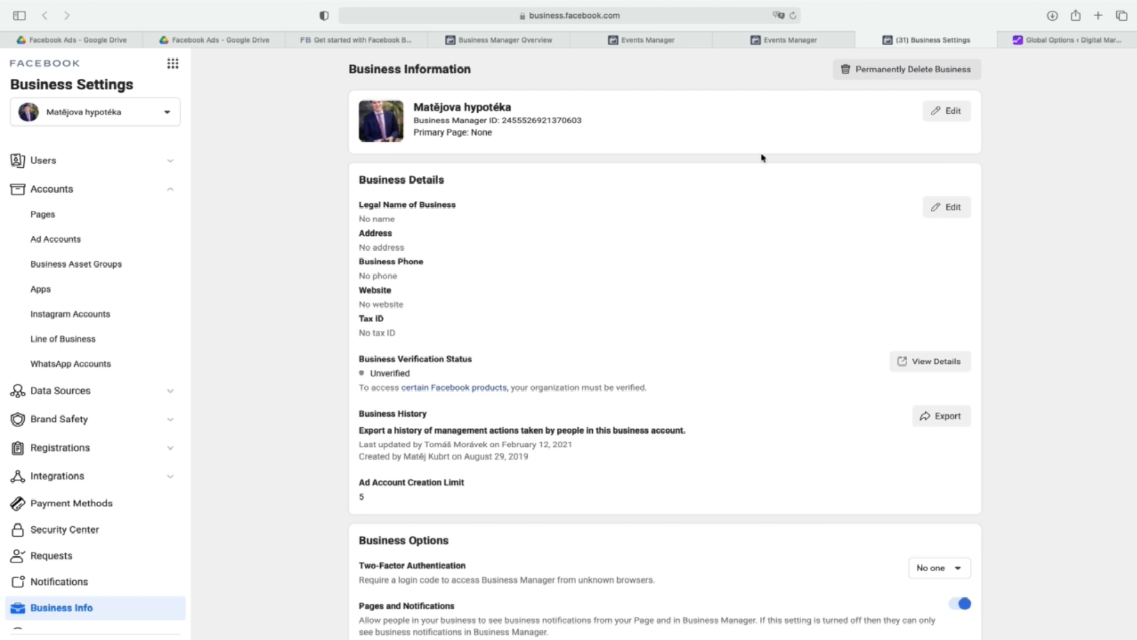
Go back to Events Manager, close the WordPress connection dialog, and reload the page.
left_click(791, 42)
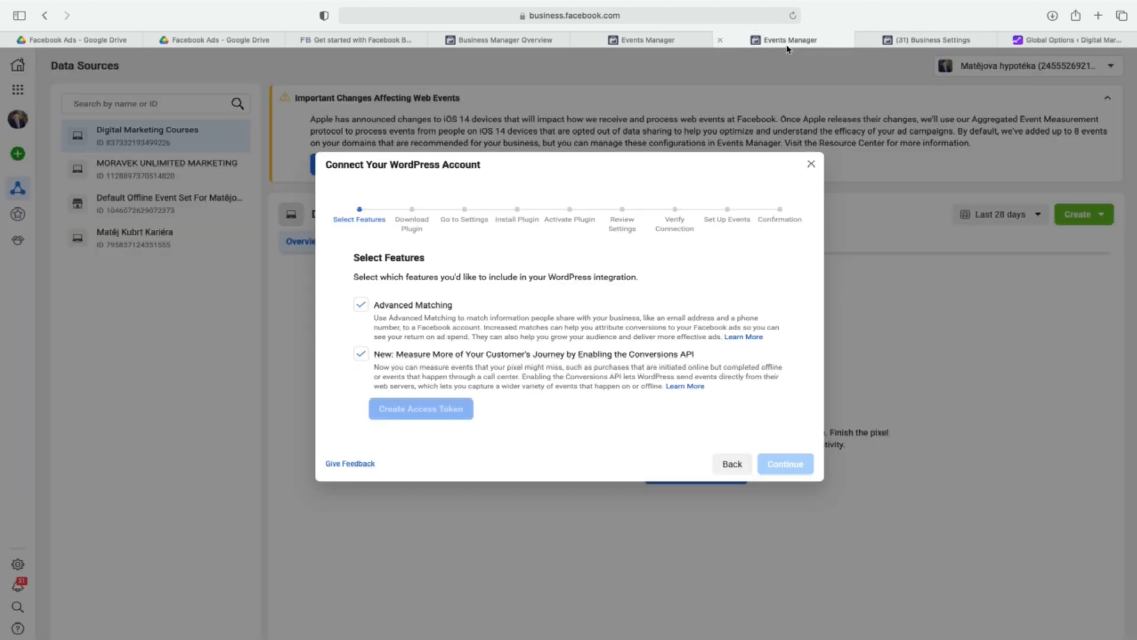
left_click(811, 165)
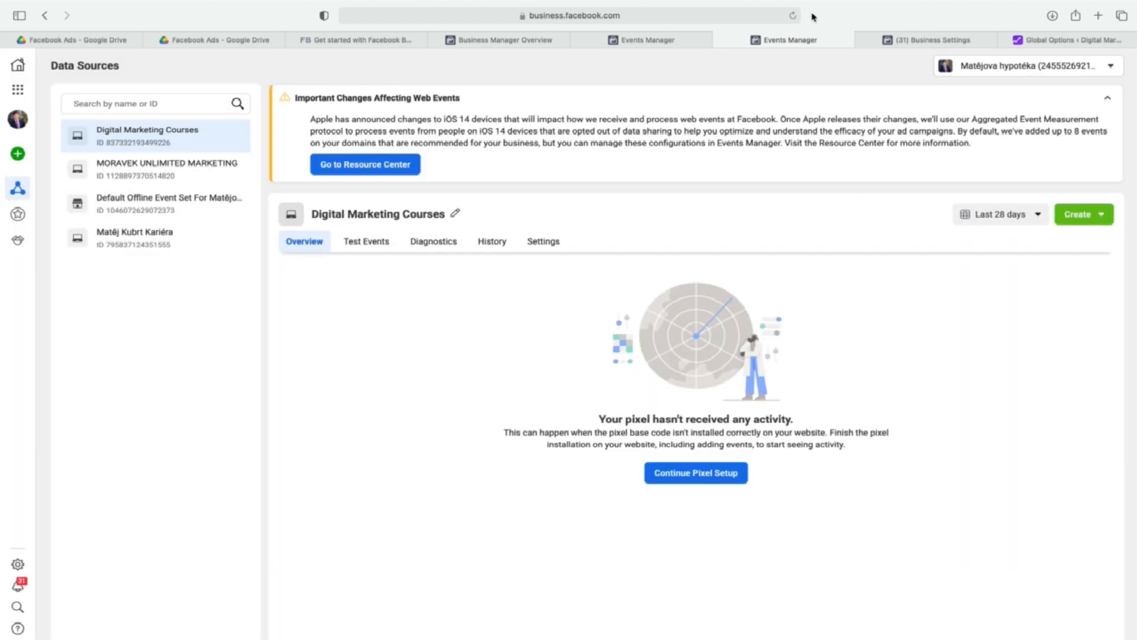
left_click(793, 15)
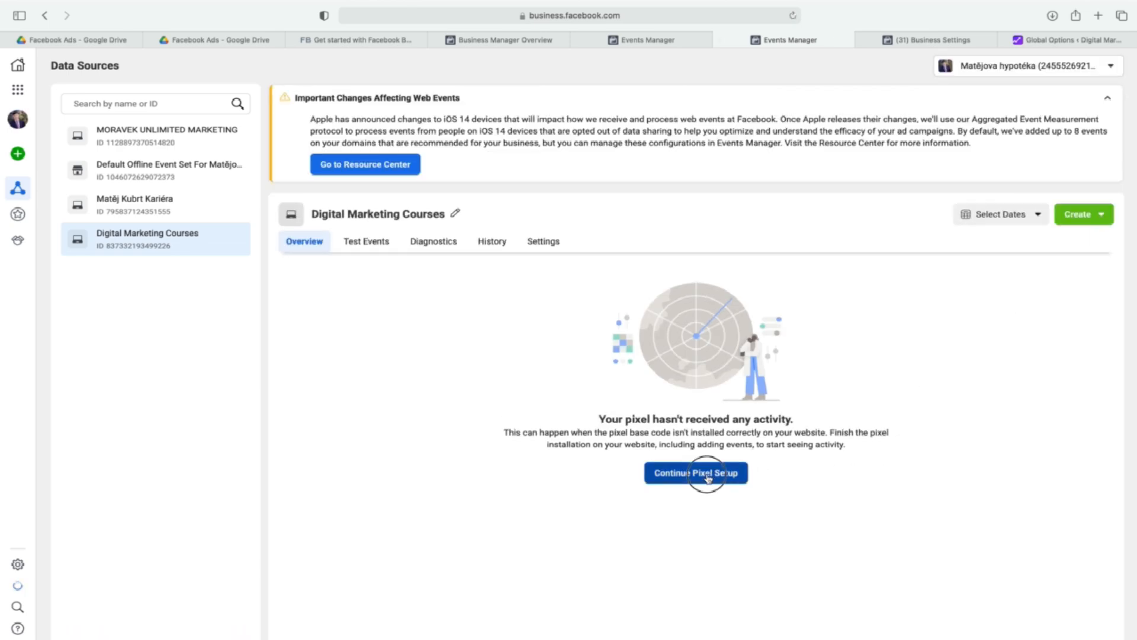
Restart the Facebook Pixel setup with the WordPress partner integration and select Advanced Matching and the Conversions API.
left_click(706, 475)
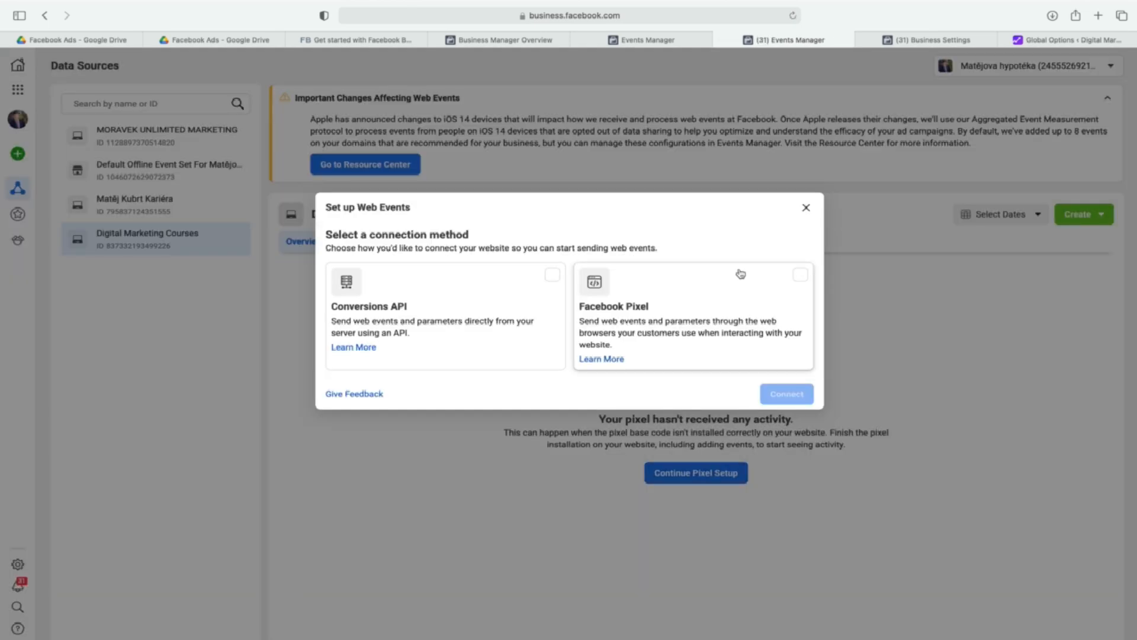
left_click(800, 276)
left_click(779, 396)
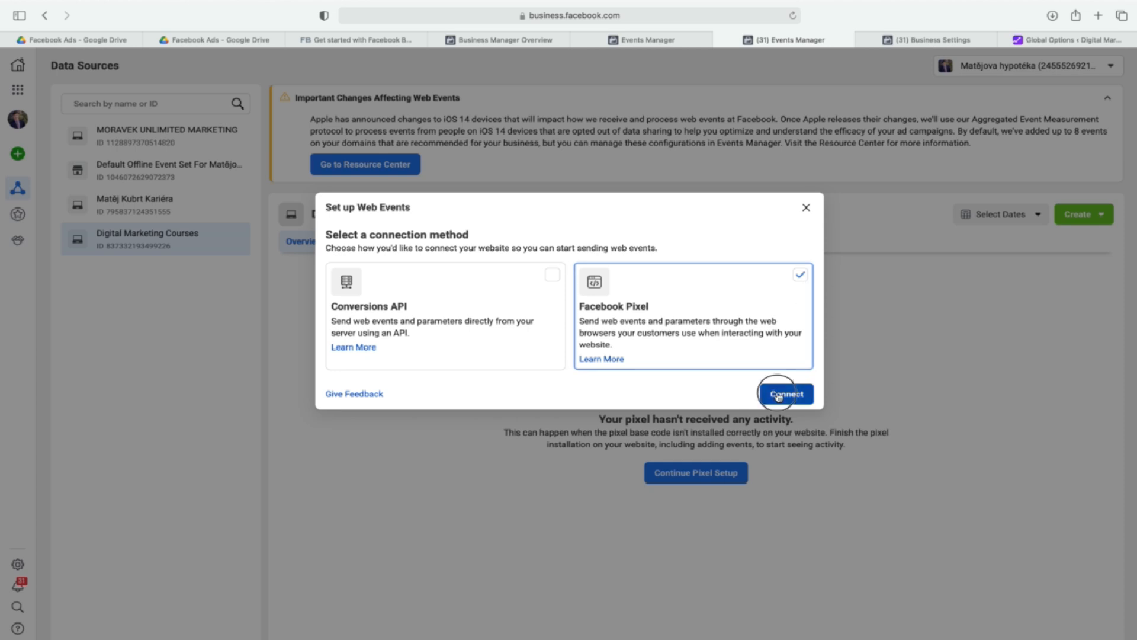
left_click(648, 379)
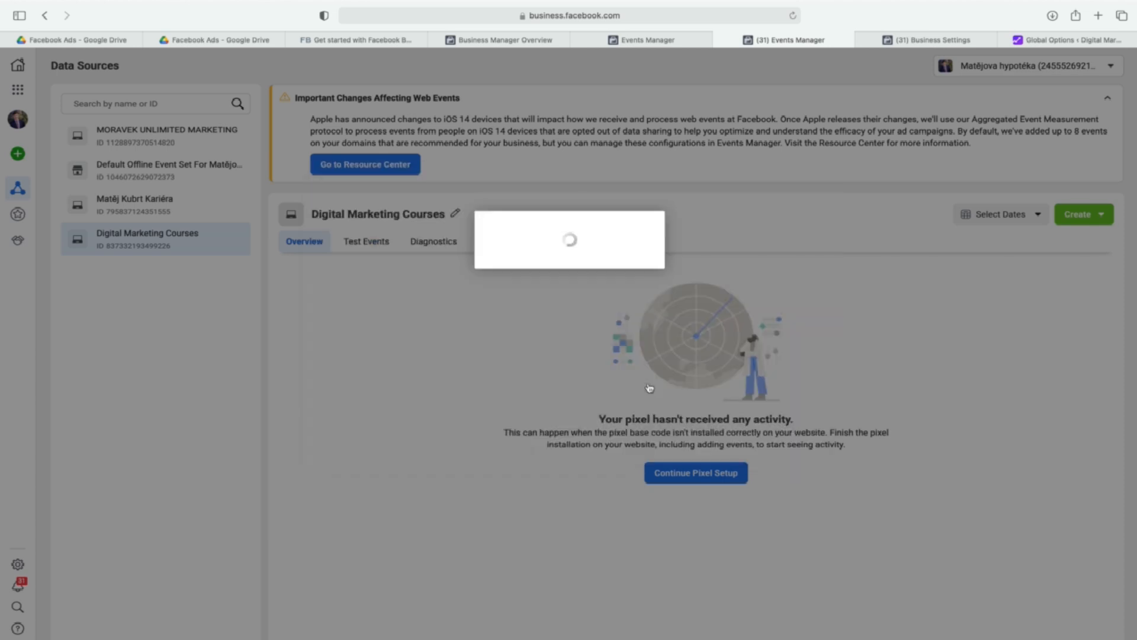
left_click(398, 537)
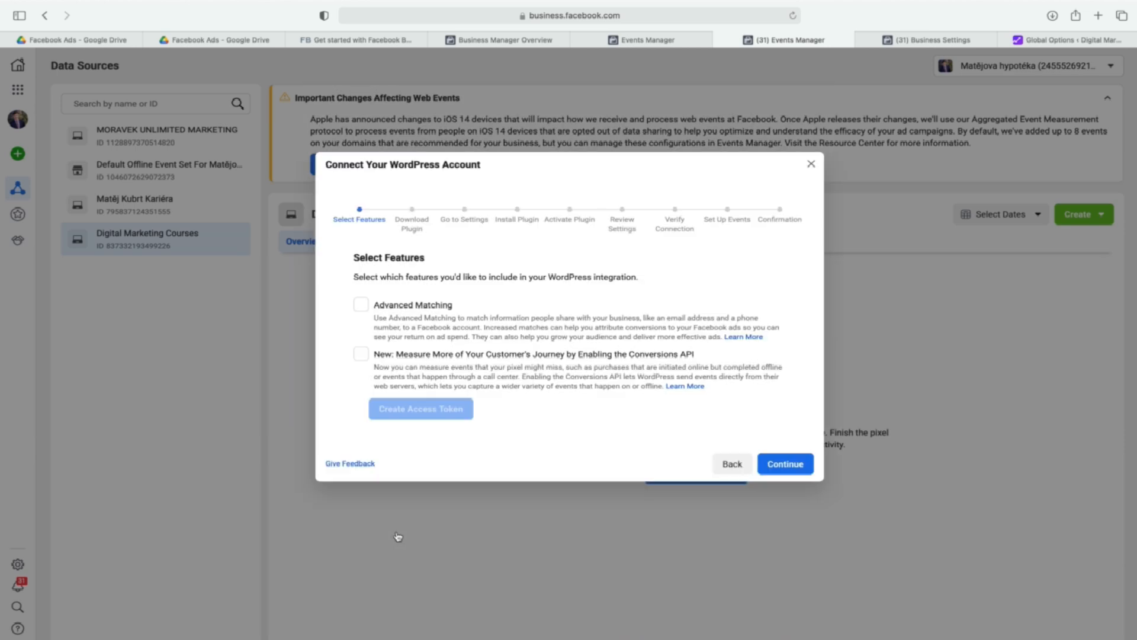
left_click(361, 304)
left_click(363, 355)
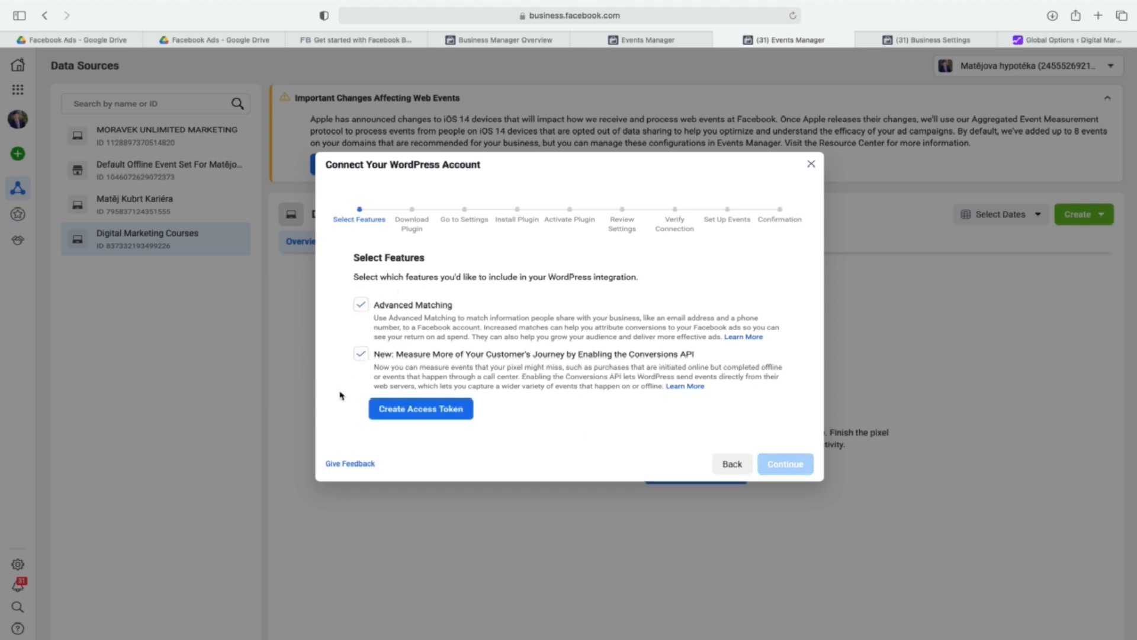
Check the e-mail entry under My Info in Business Settings and close that tab.
left_click(945, 40)
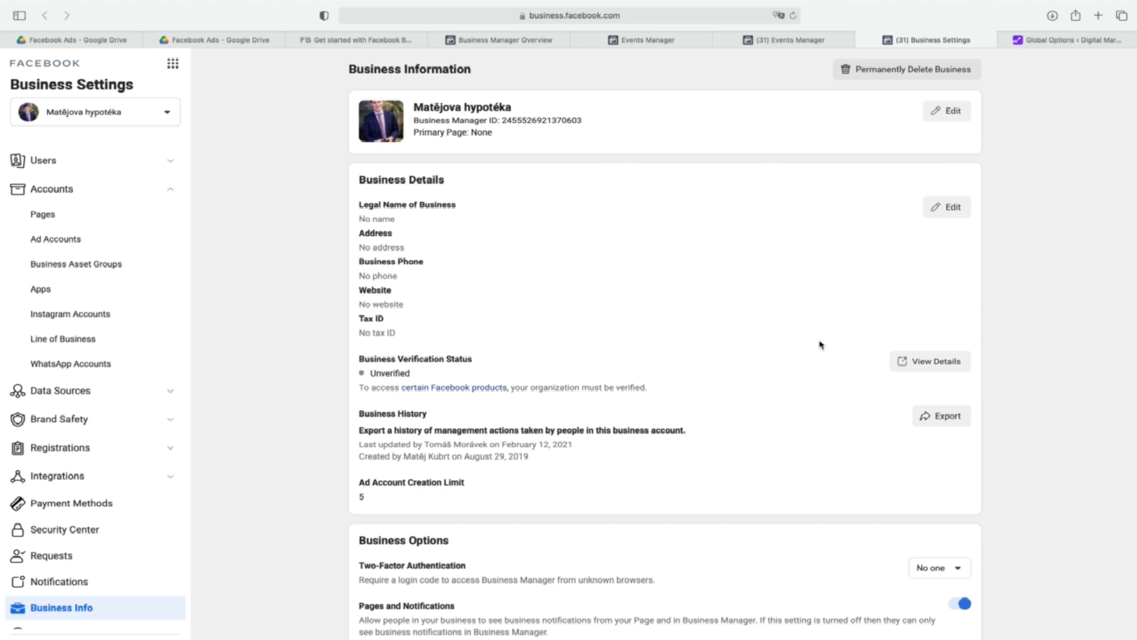
scroll(820, 345, "down", 5)
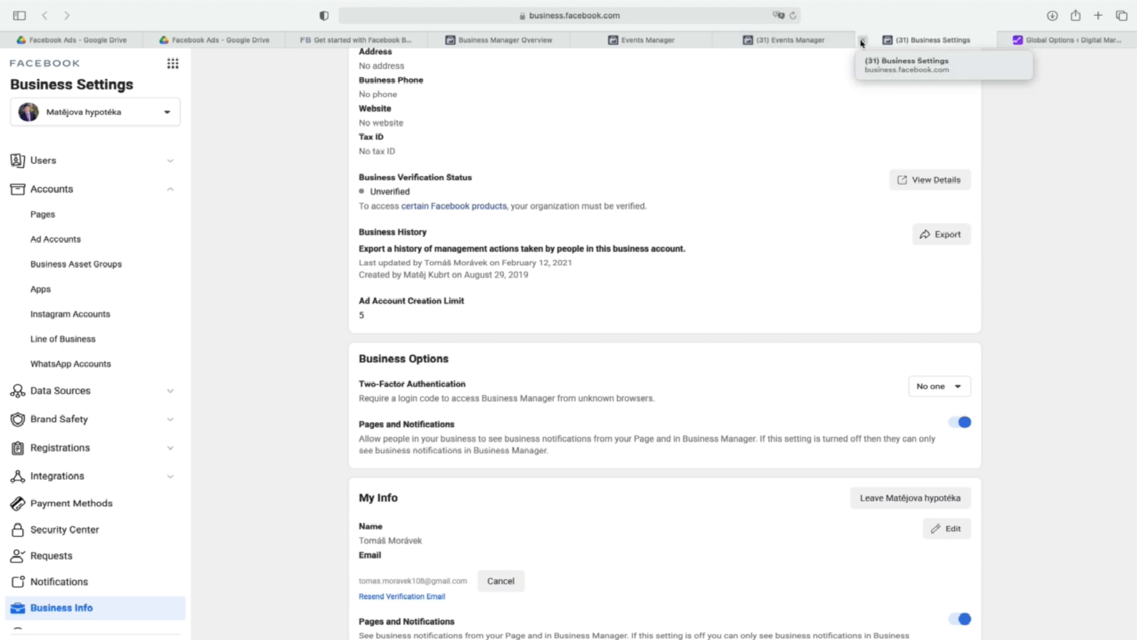
left_click(862, 41)
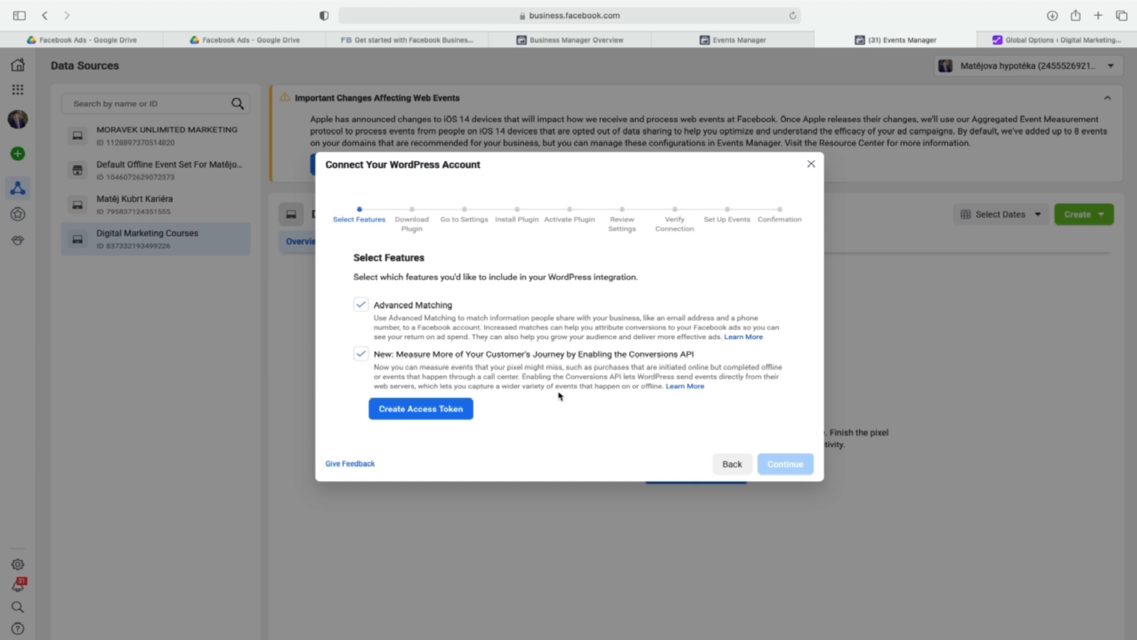
Create the Conversions API access token, copy it, and paste the token into the source text field of Google Translate in a new tab.
left_click(451, 416)
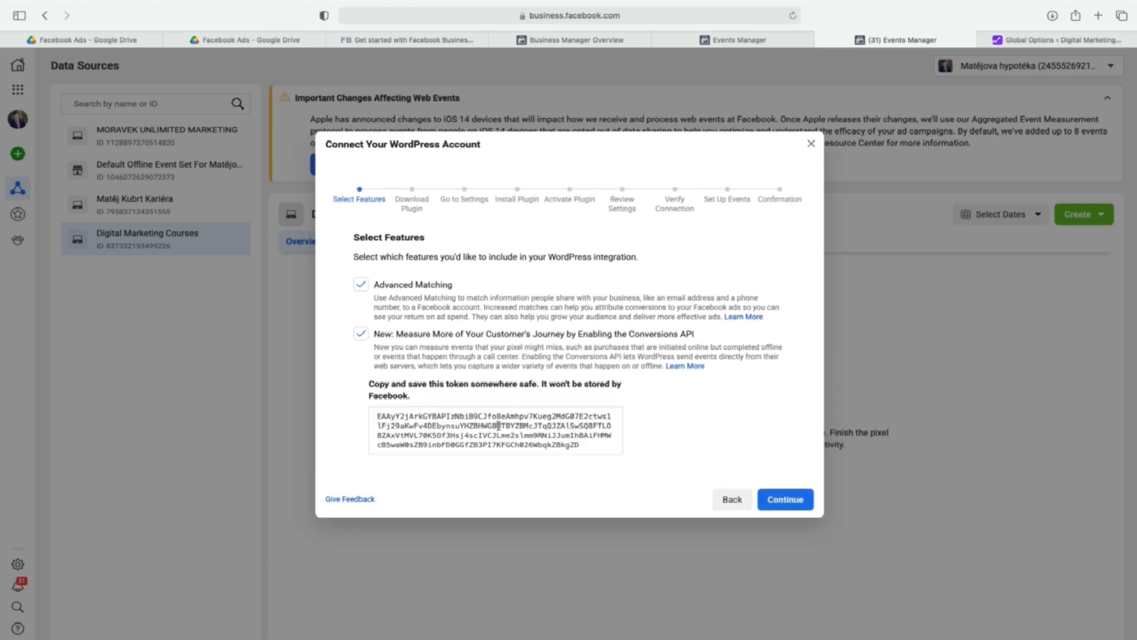
left_click(575, 444)
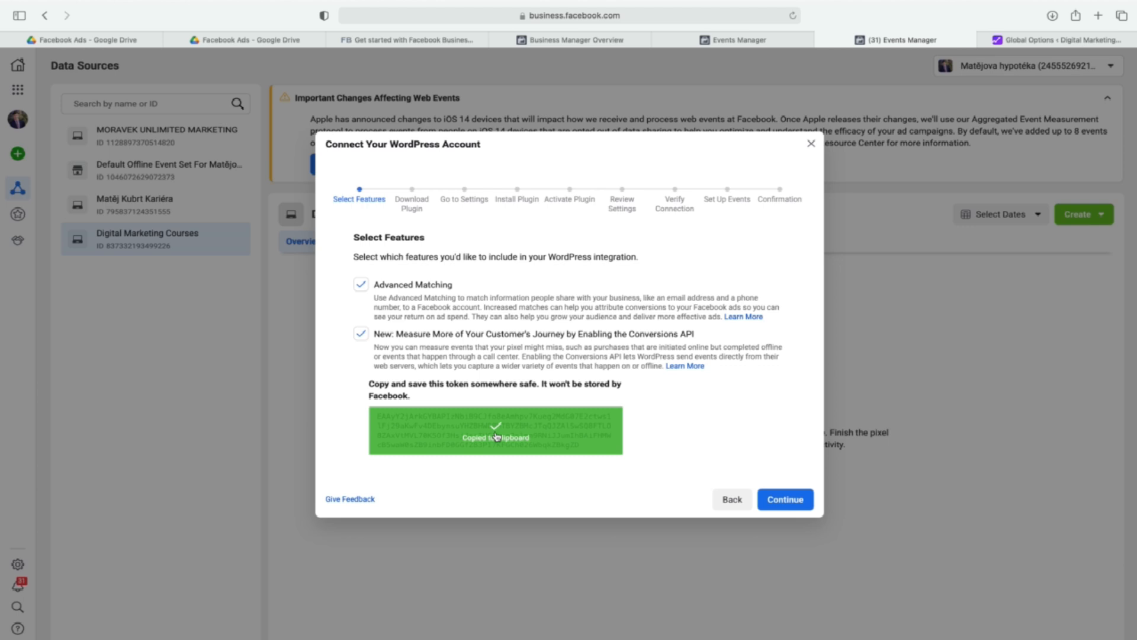
left_click(1099, 15)
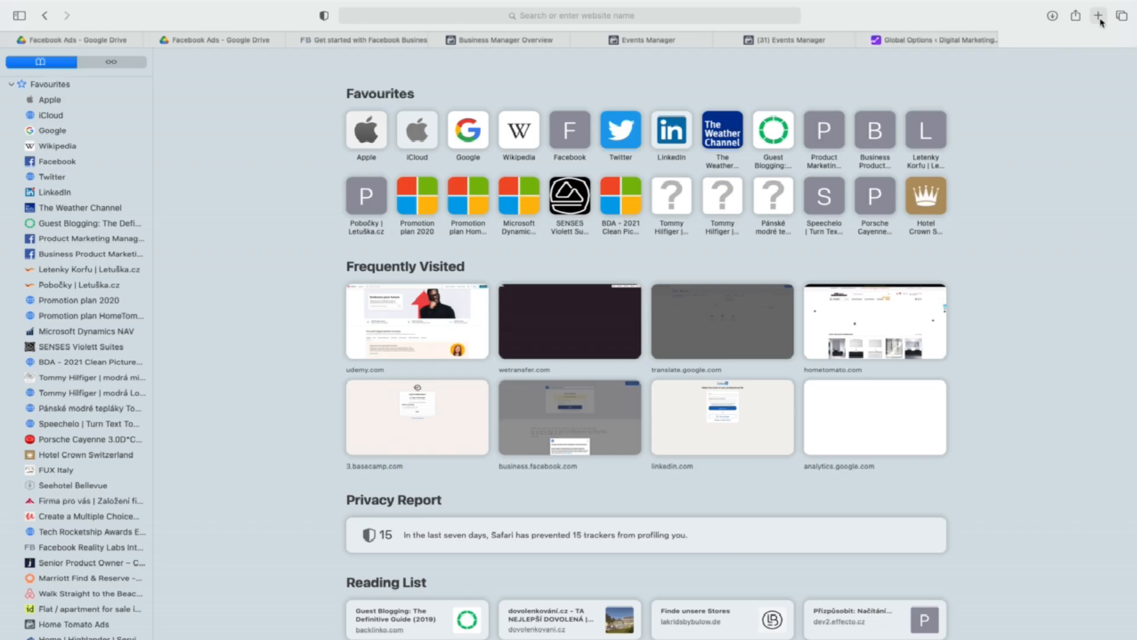
type("tra")
key("Return")
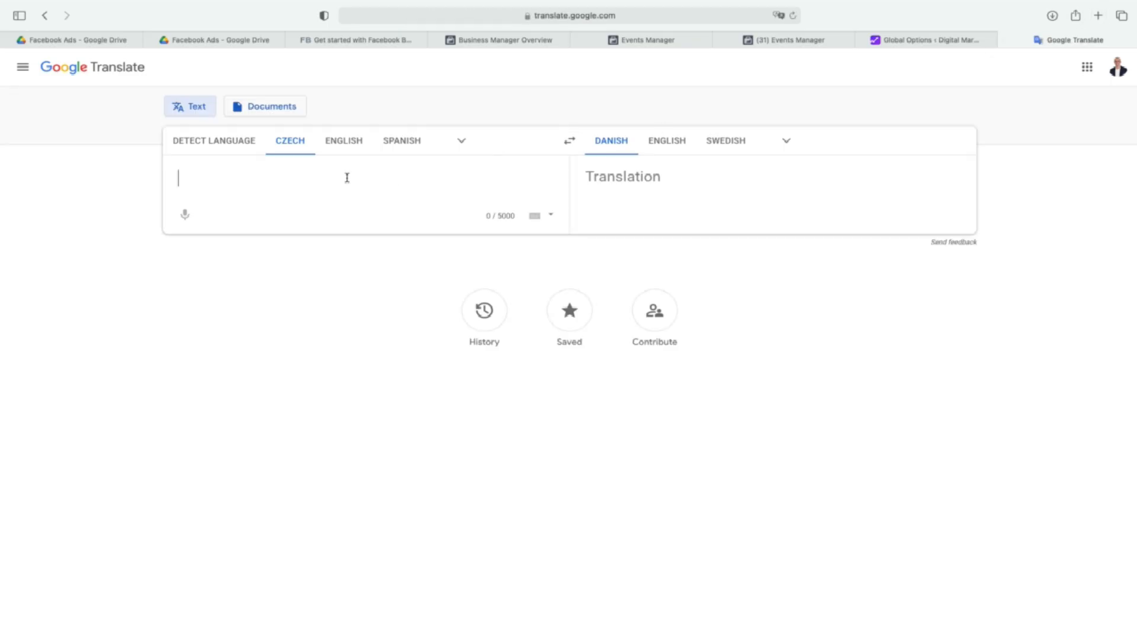
key("super+v")
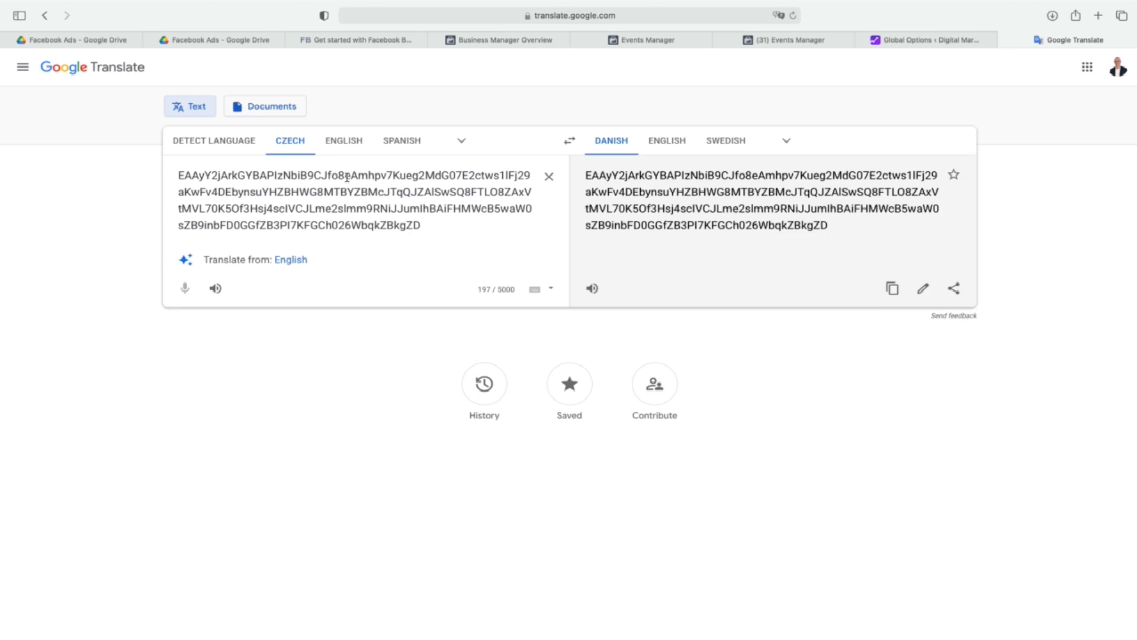
Return to the WordPress connection setup in Events Manager and continue past Download Plugin to the Go to Settings stage.
left_click(794, 40)
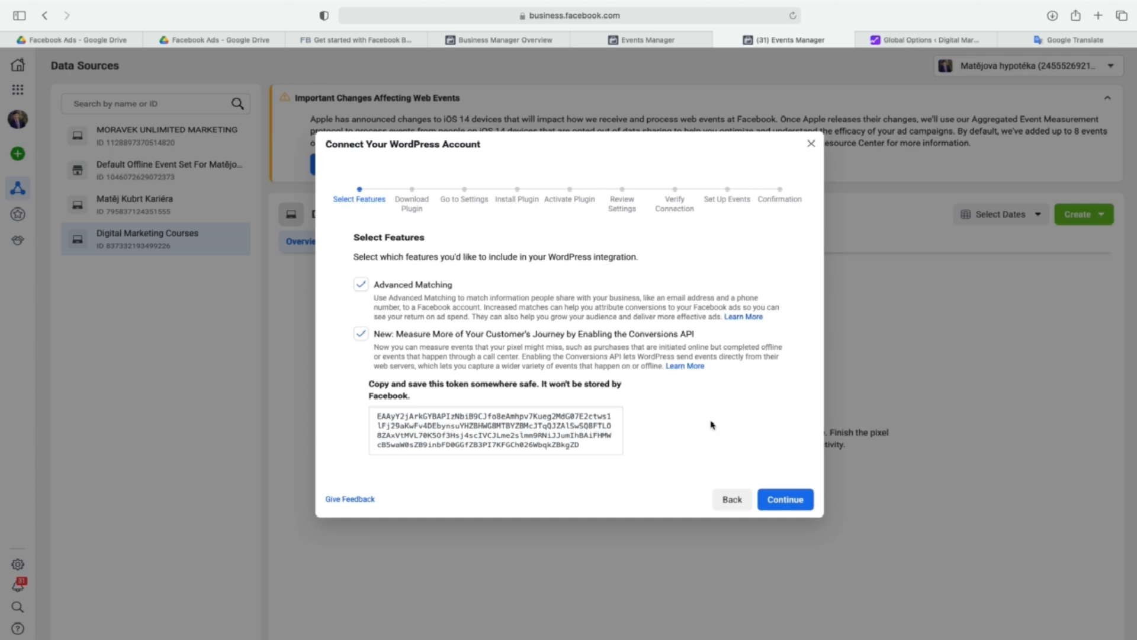
left_click(796, 499)
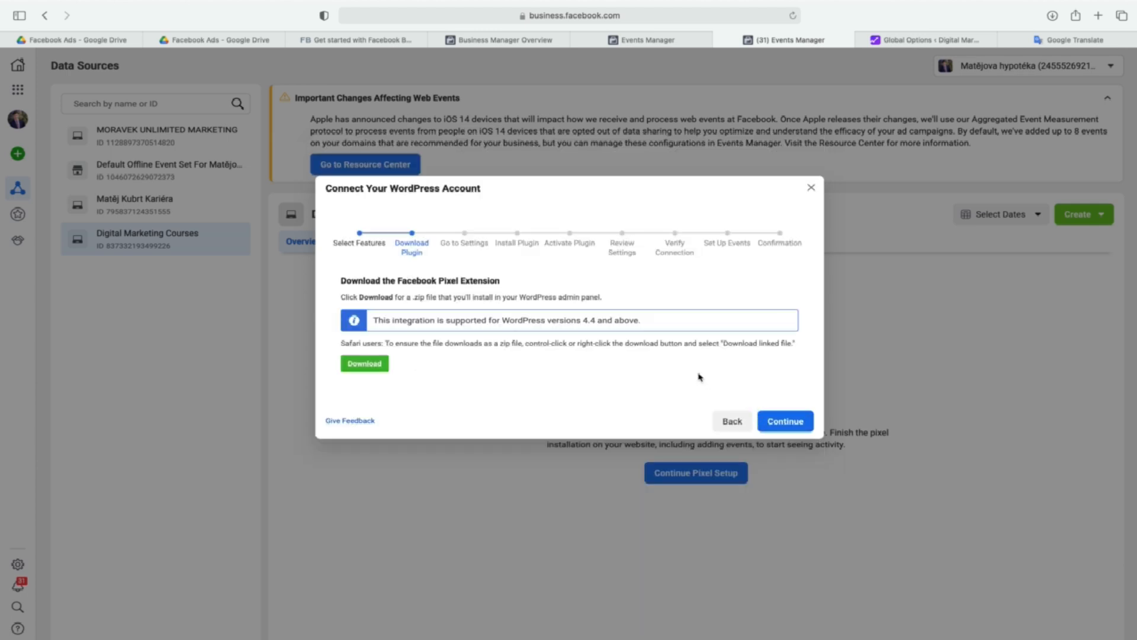
left_click(781, 421)
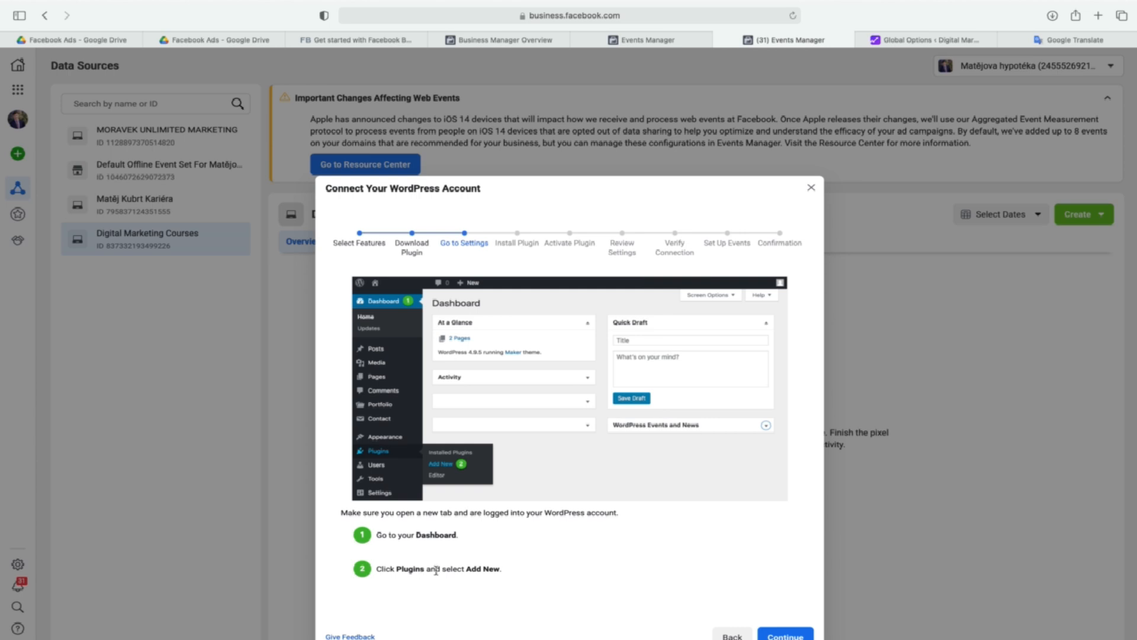
Continue the WordPress connection setup past Install Plugin and Activate Plugin to the Review Settings stage.
left_click(781, 633)
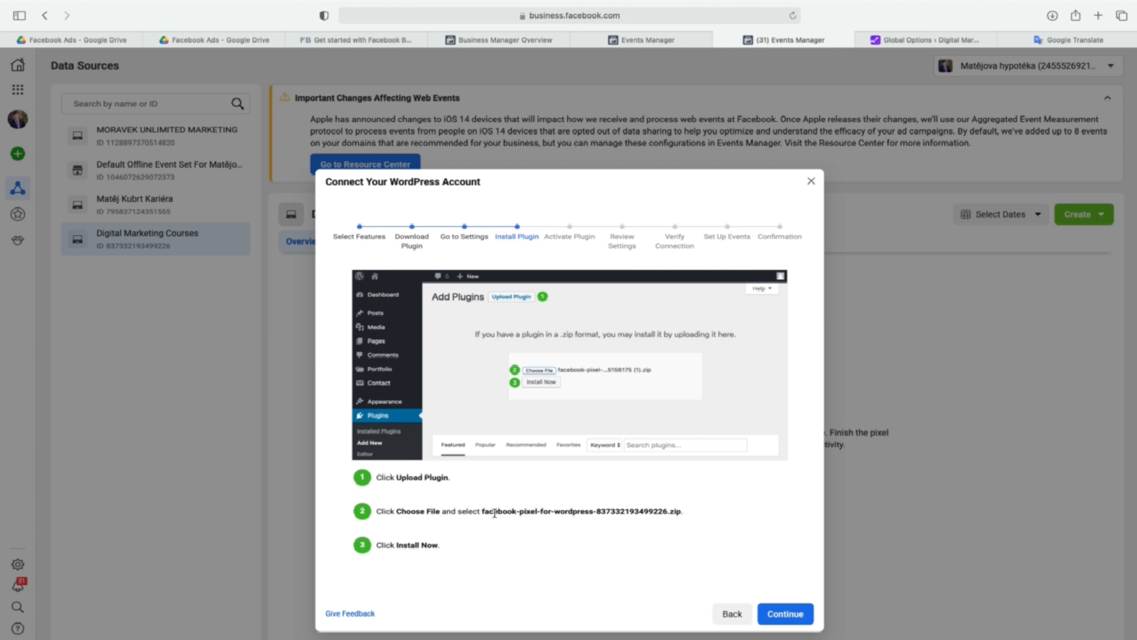
left_click(788, 613)
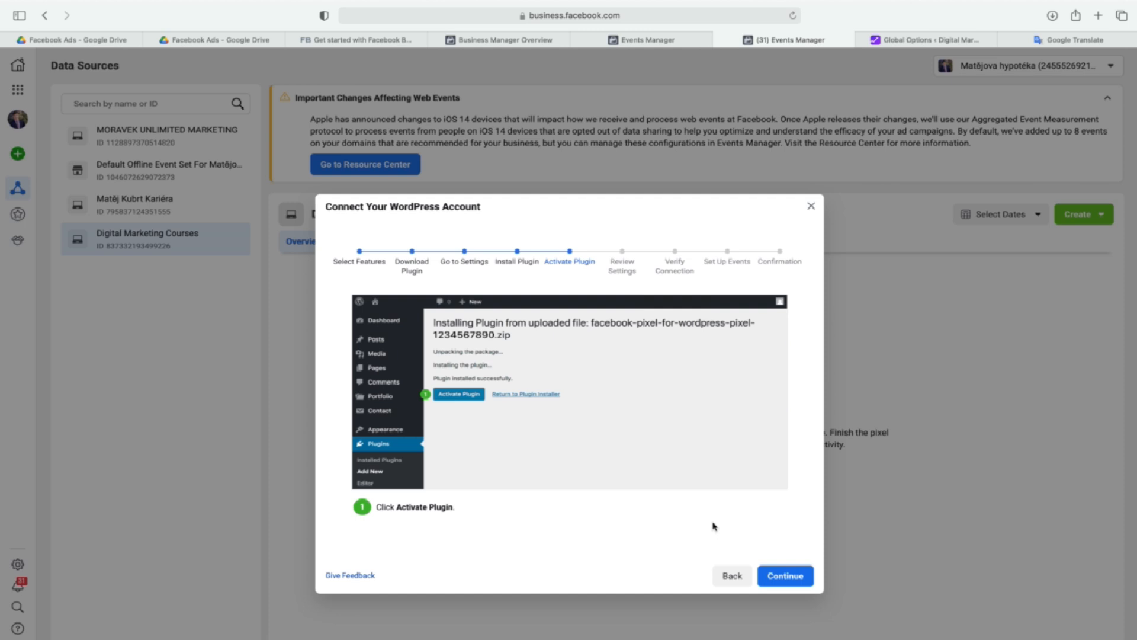
left_click(784, 575)
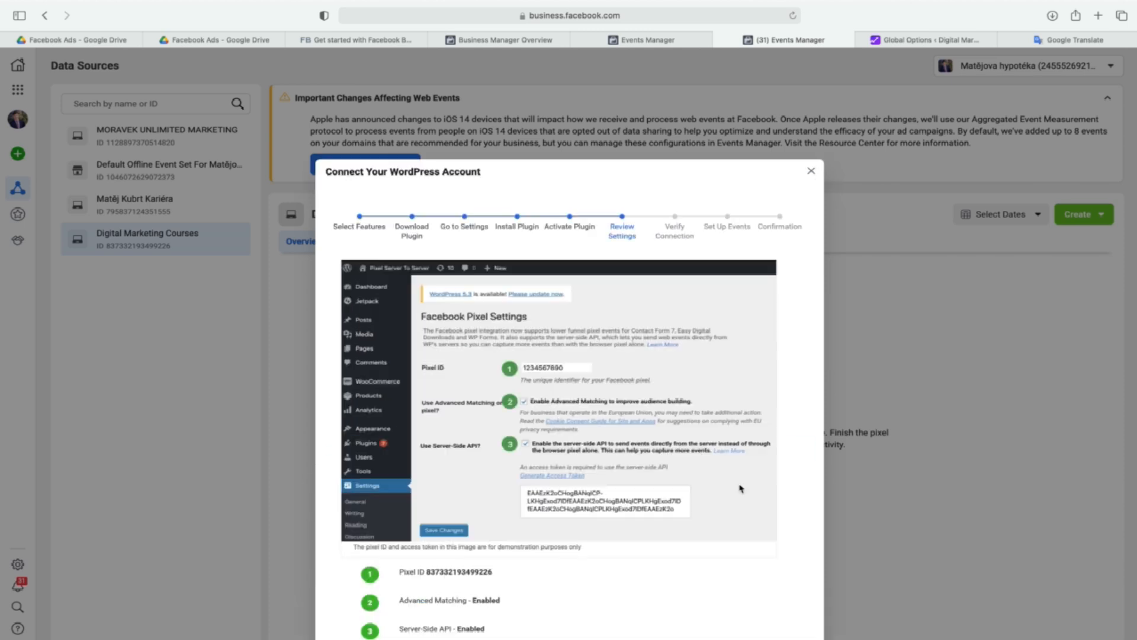
scroll(713, 478, "down", 1)
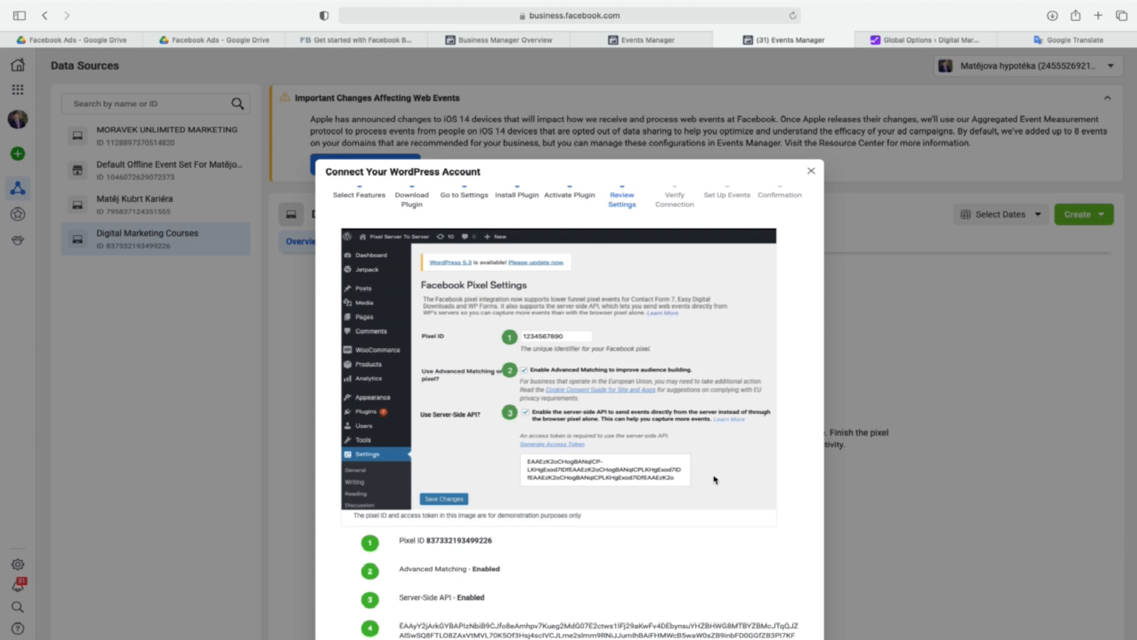
Copy the pixel ID from Review Settings and paste it below the access token in Google Translate's source text.
double_click(463, 539)
left_click(1069, 39)
key("Return")
key("Return")
key("super+v")
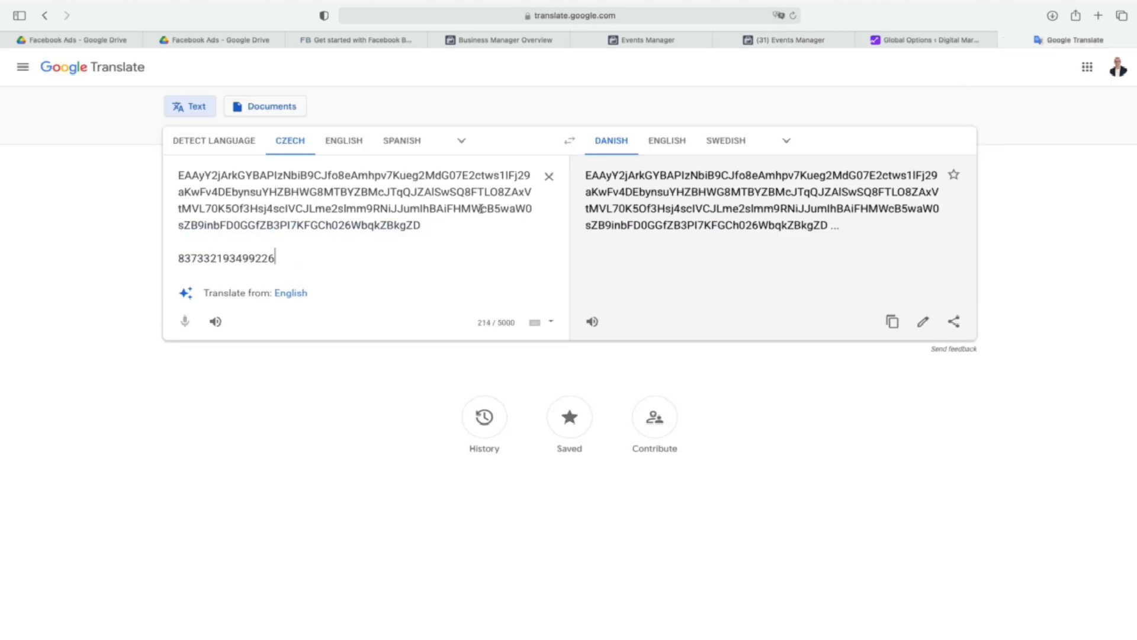
Return to the WordPress connection setup in Events Manager and continue from Review Settings to Verify Connection.
left_click(800, 41)
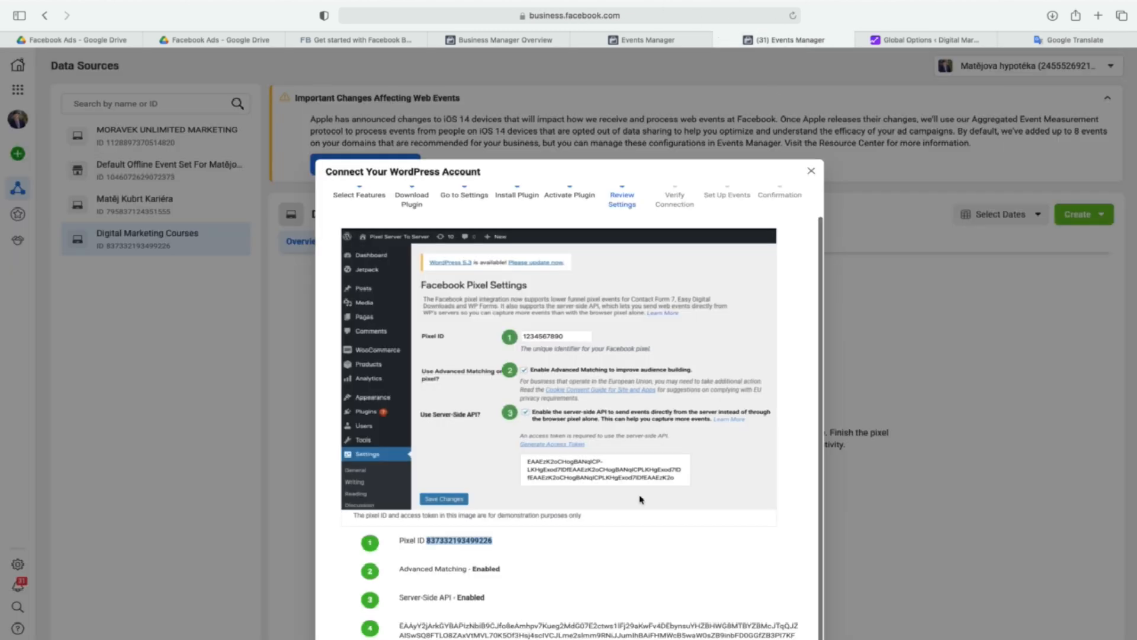
scroll(640, 494, "down", 3)
left_click(800, 627)
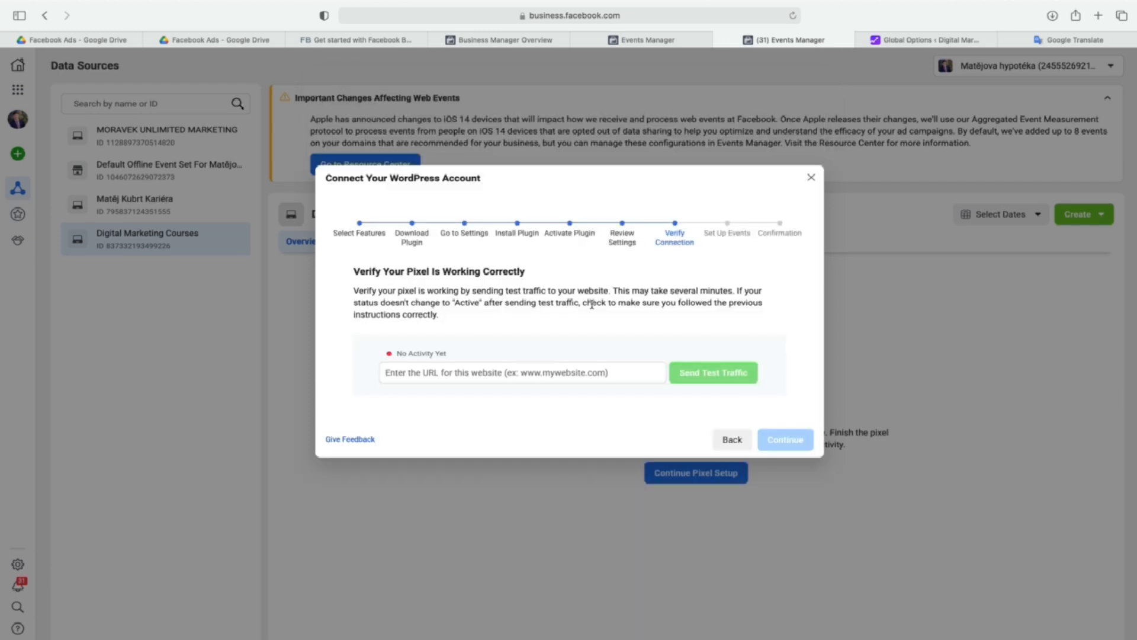
Check the Downloads folder in Finder for the plugin file and return to the browser.
key("super+Tab")
key("Tab")
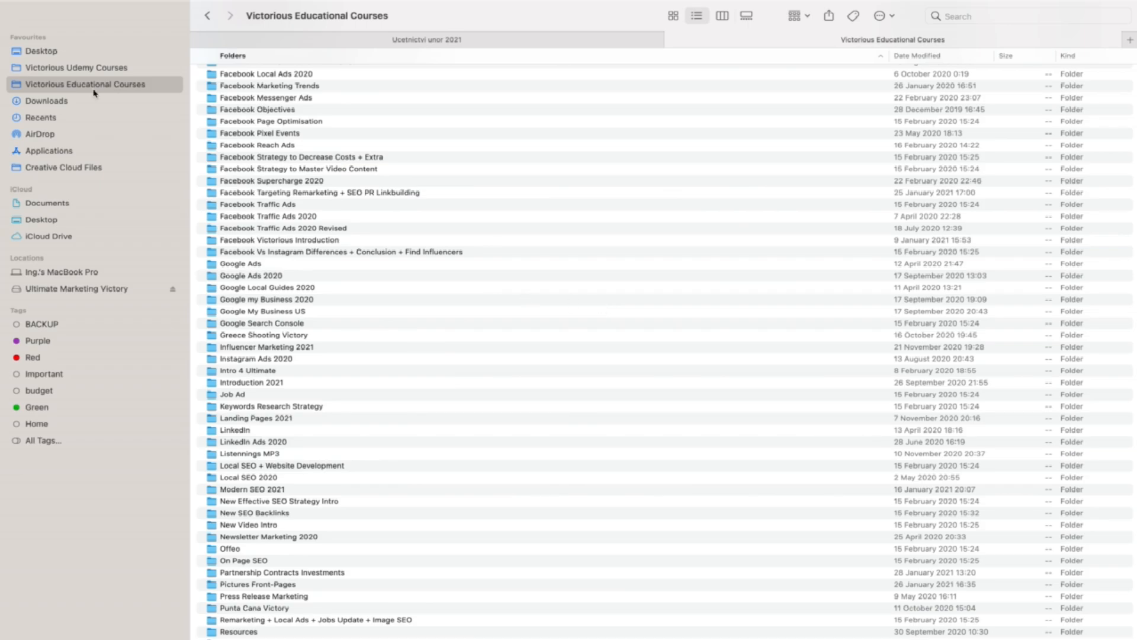
left_click(86, 100)
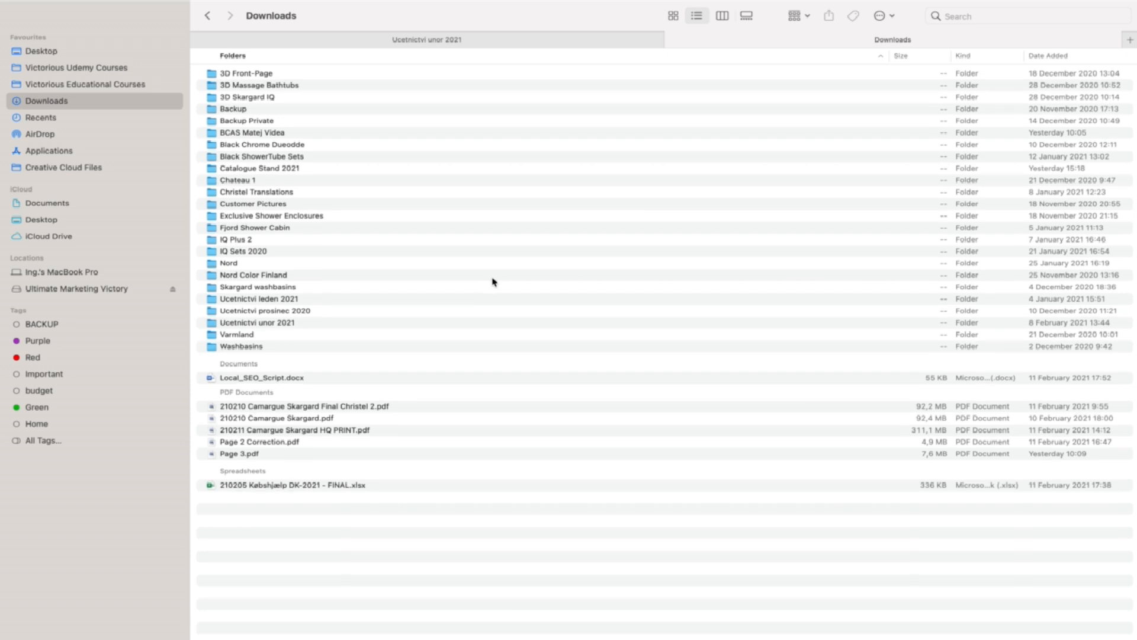
key("super+Tab")
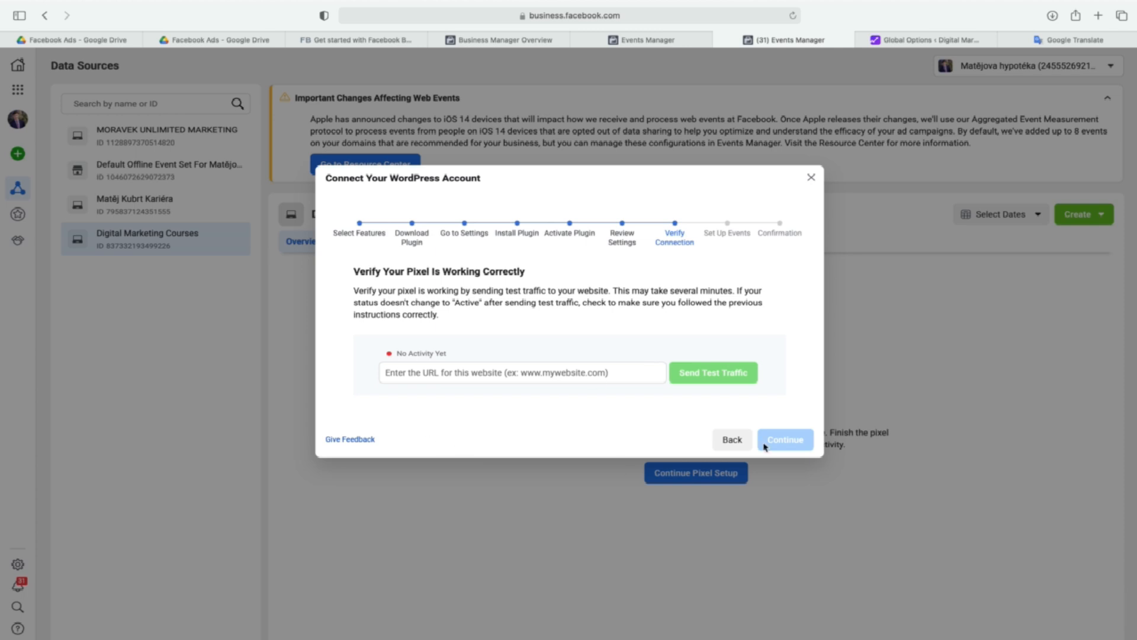
Go back through the connection setup to the Download Plugin stage and download the Facebook Pixel extension.
left_click(736, 440)
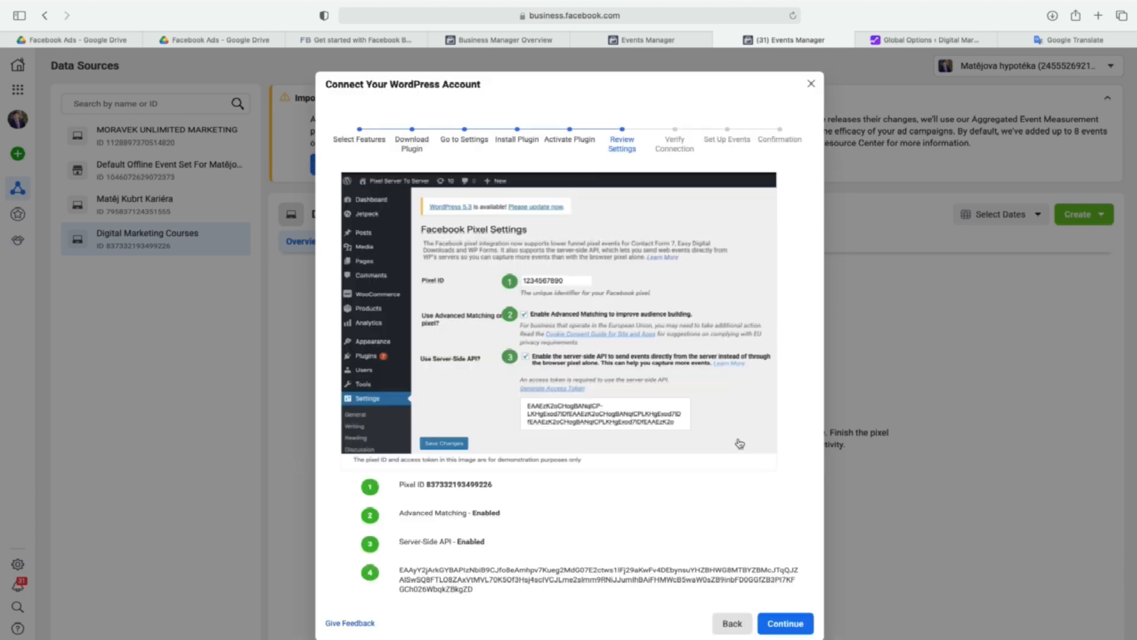
left_click(733, 623)
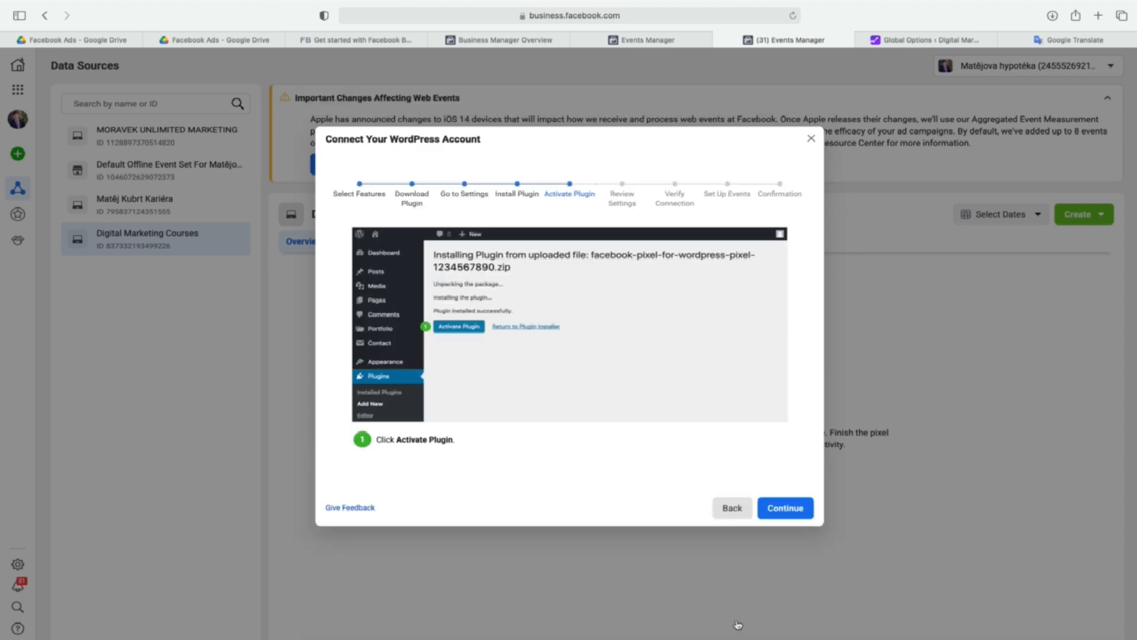
left_click(743, 509)
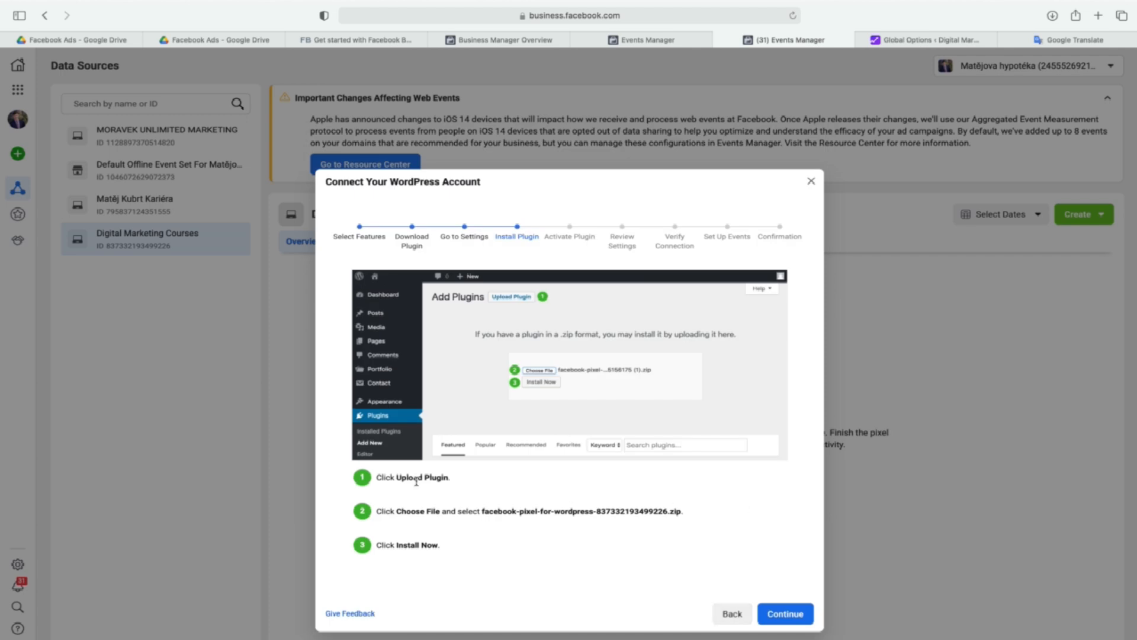
left_click(732, 614)
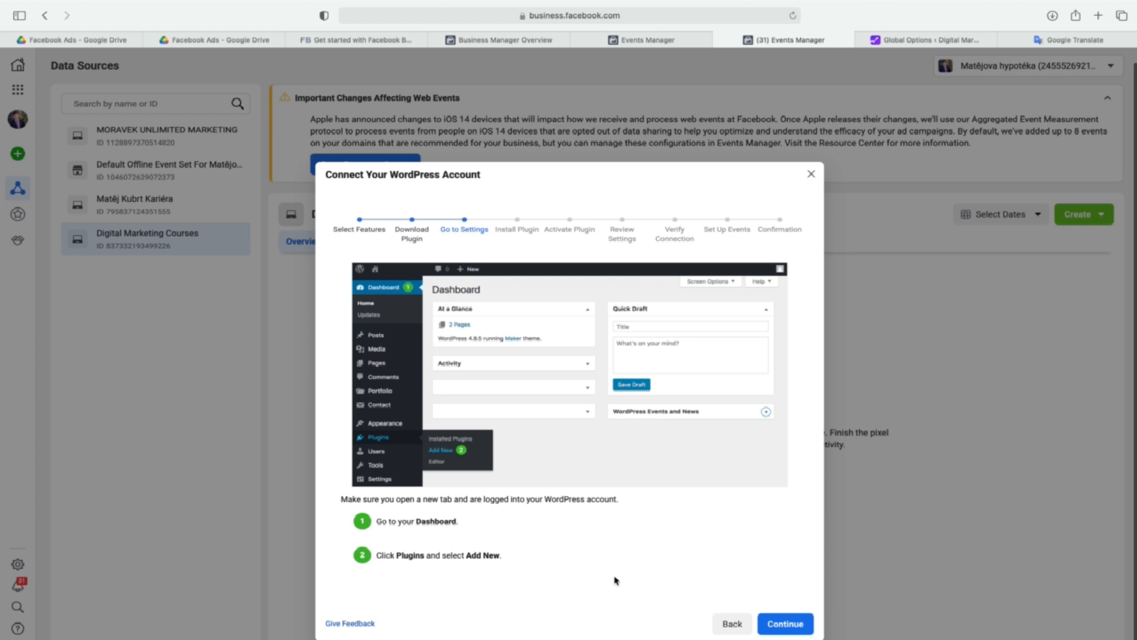
left_click(732, 623)
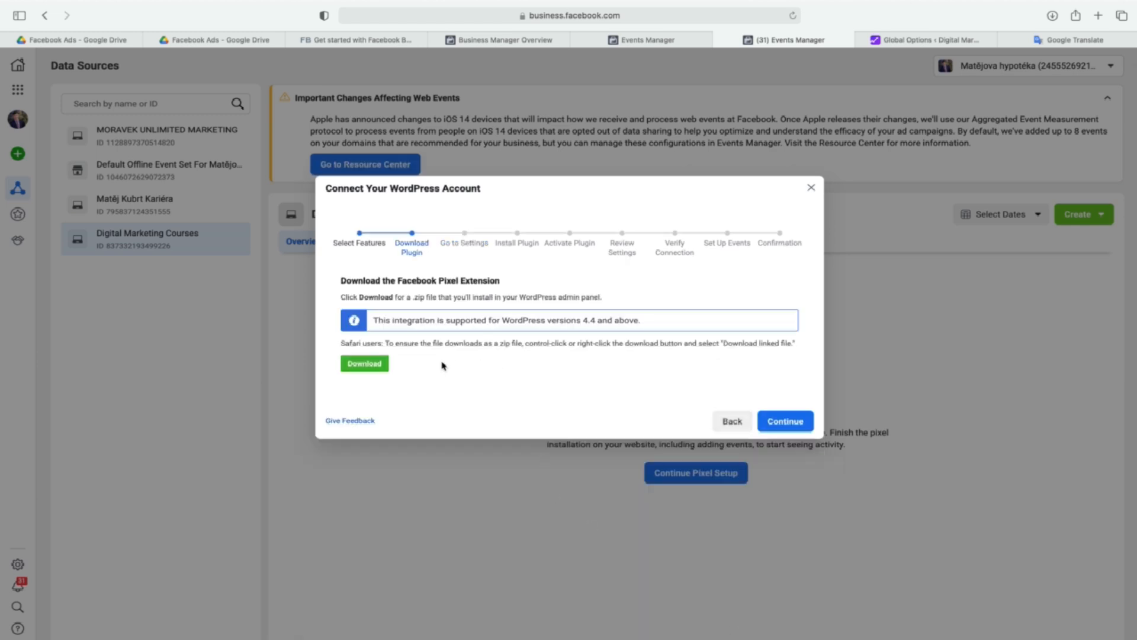
left_click(380, 371)
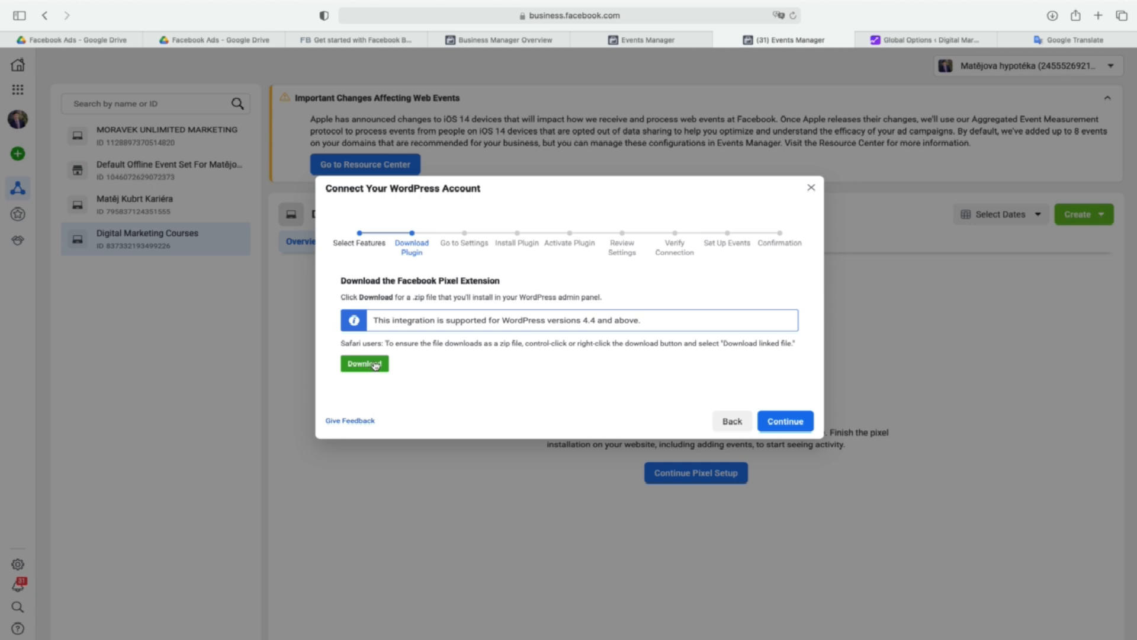
Advance the WordPress connection setup from Download Plugin through Review Settings to the Verify Connection stage.
left_click(783, 423)
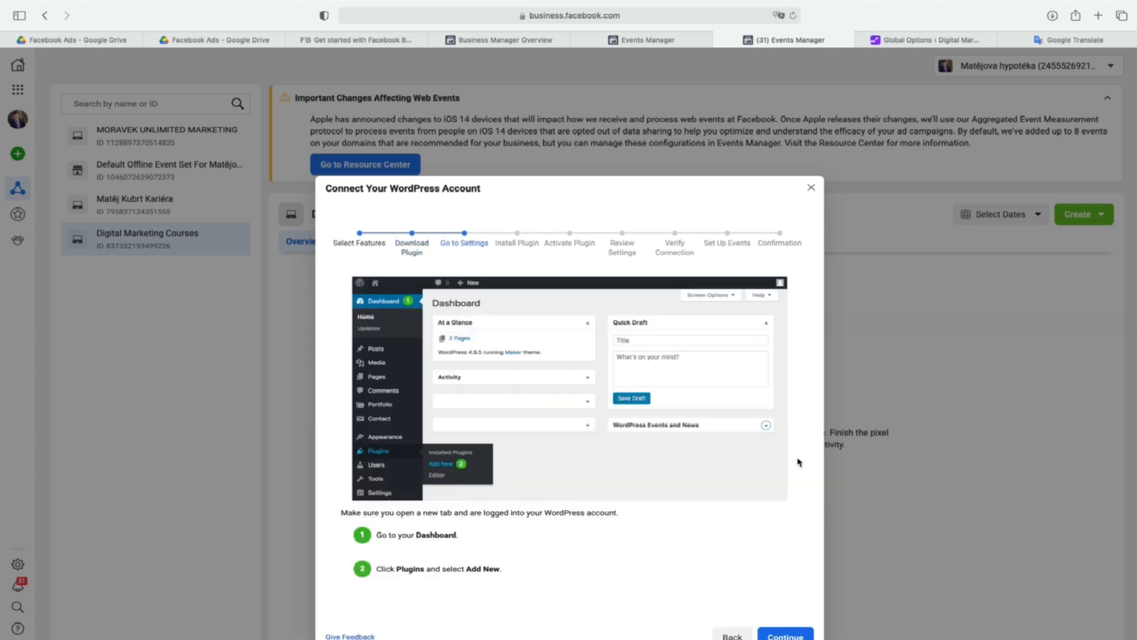
left_click(796, 626)
left_click(795, 624)
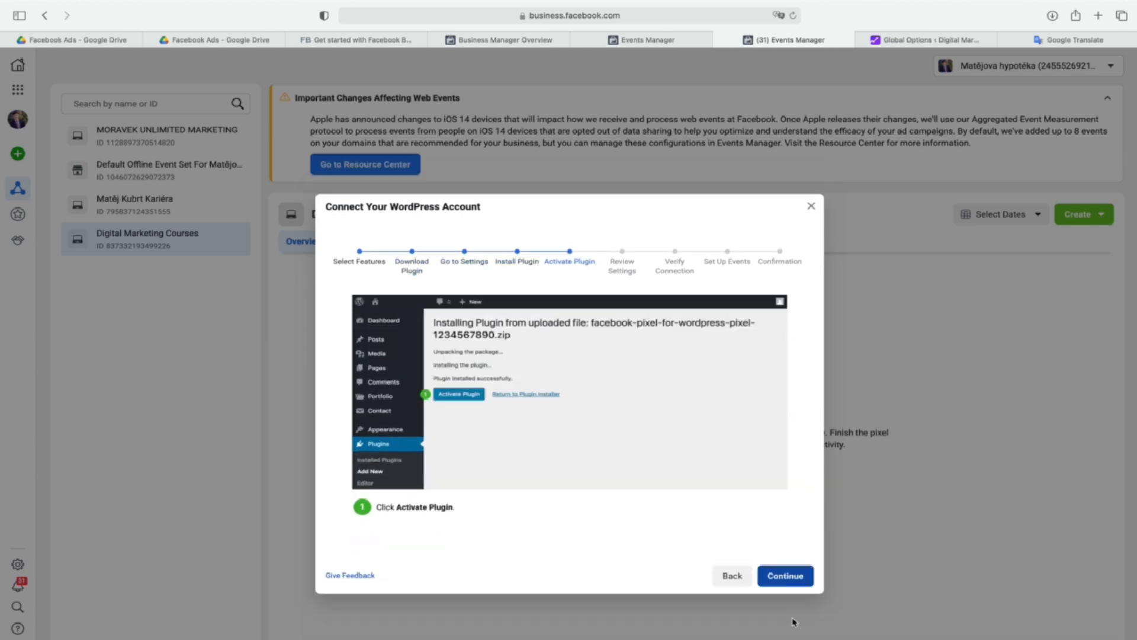
left_click(788, 575)
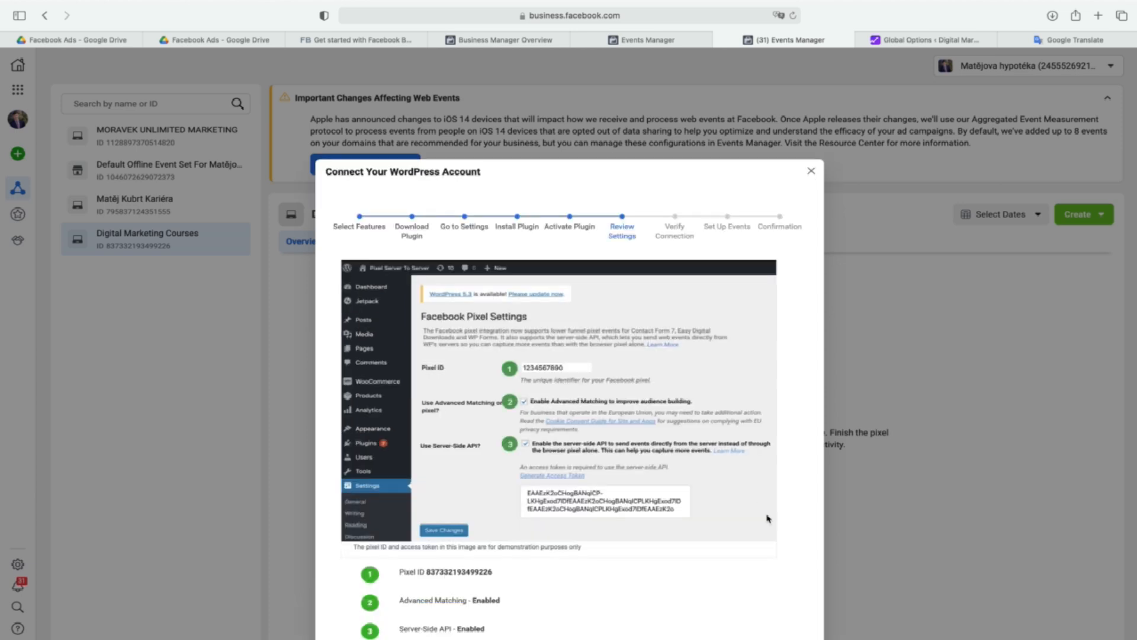
scroll(763, 500, "down", 3)
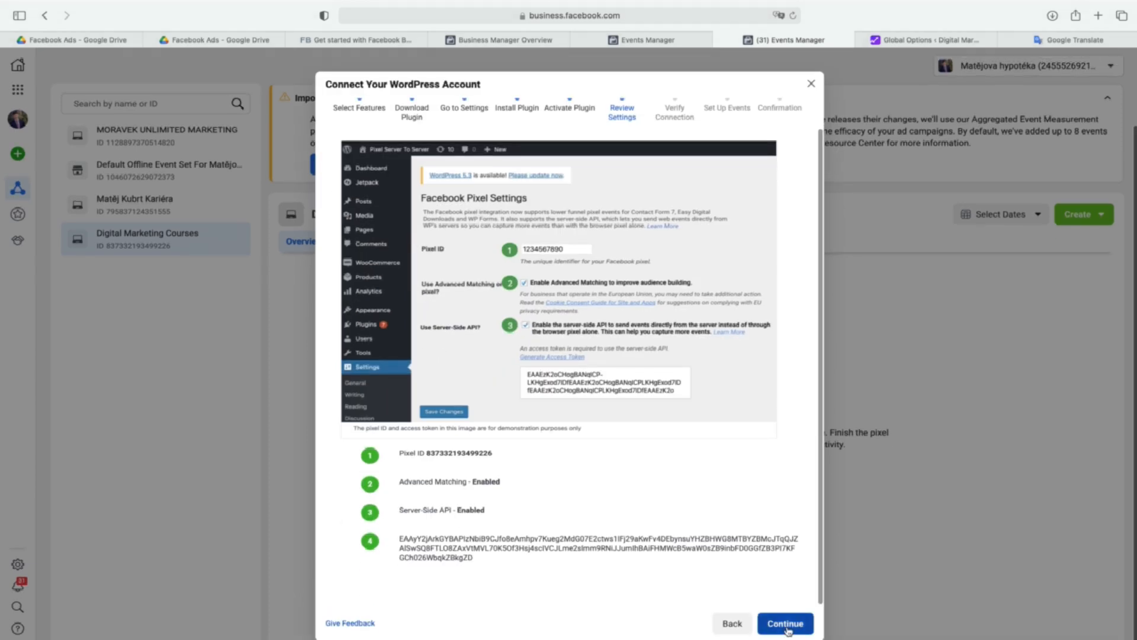
left_click(787, 620)
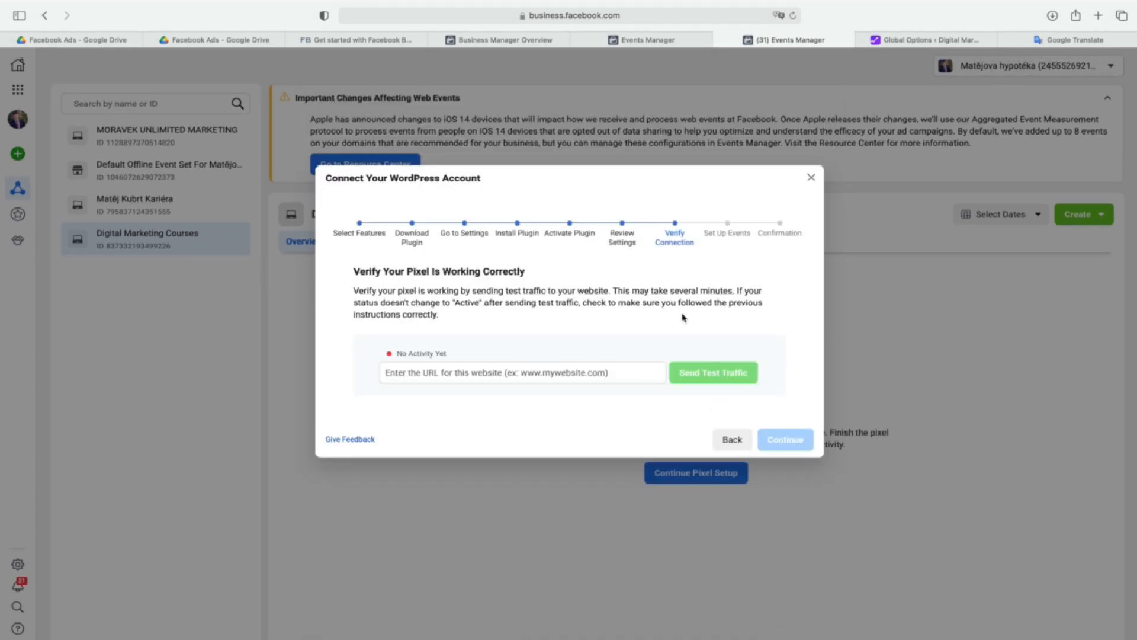
Leave the Avada options in WordPress without saving and open the plugin upload form on the Add Plugins page.
left_click(917, 39)
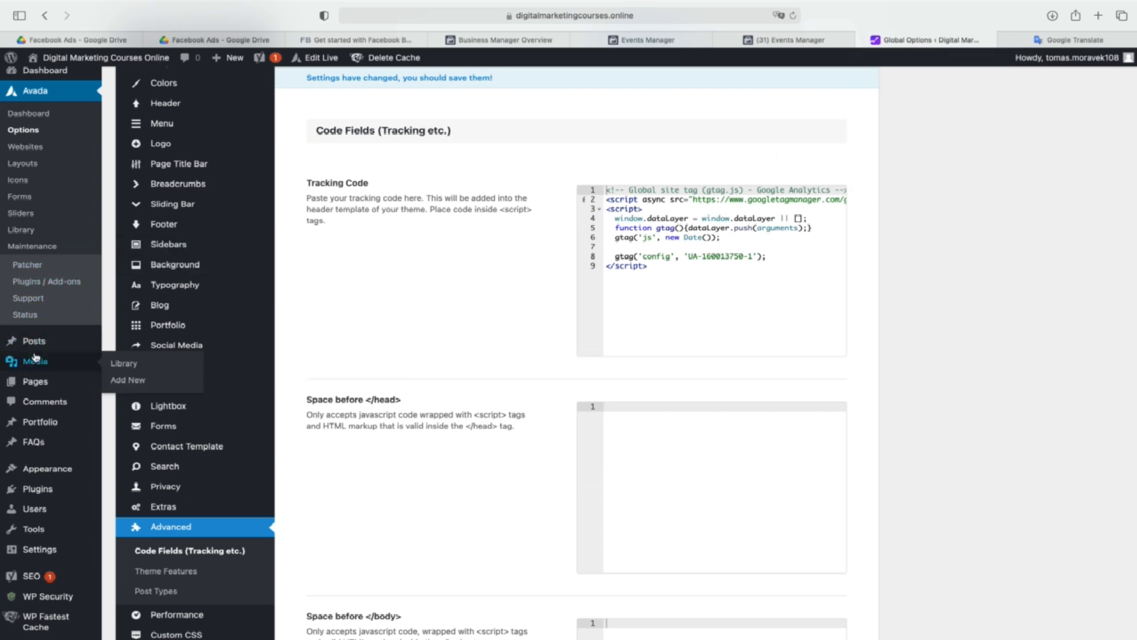
left_click(49, 488)
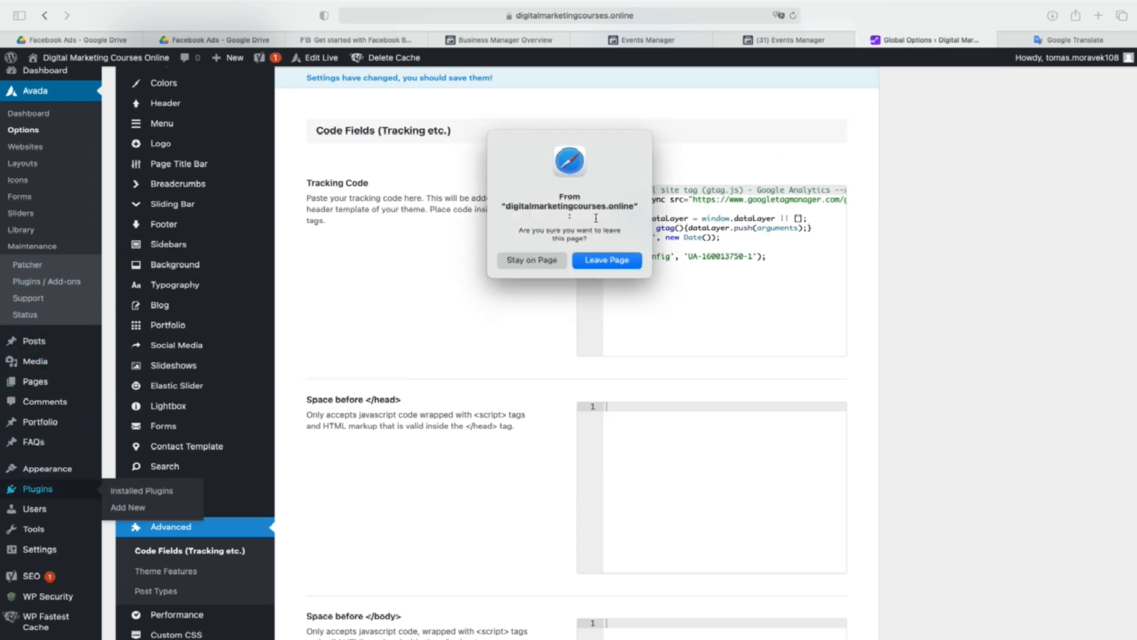
left_click(613, 263)
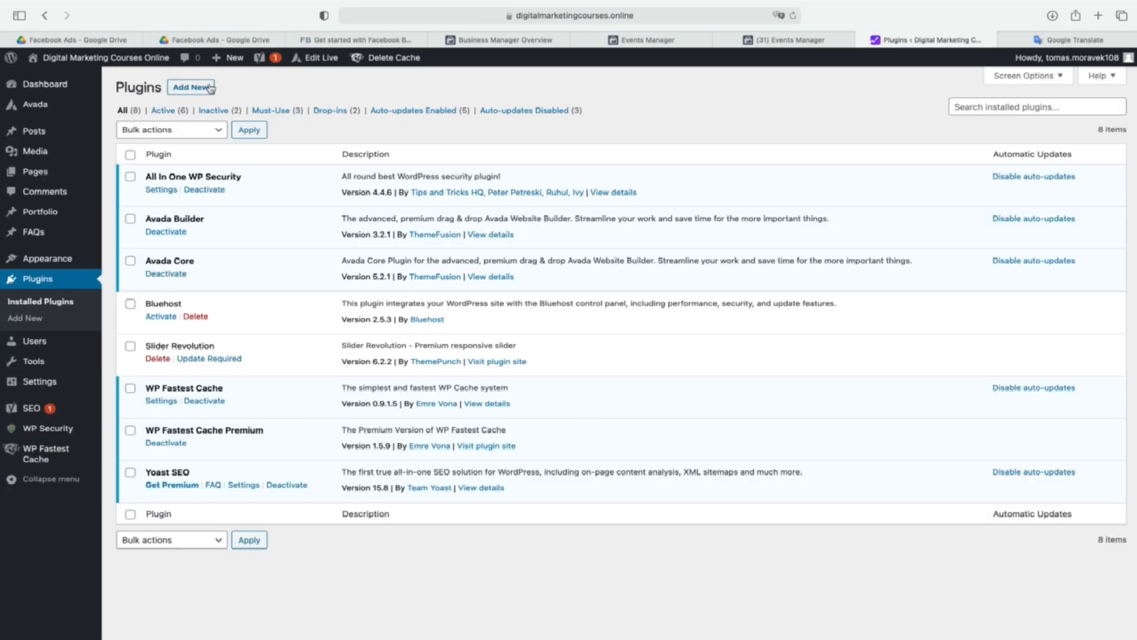
left_click(202, 89)
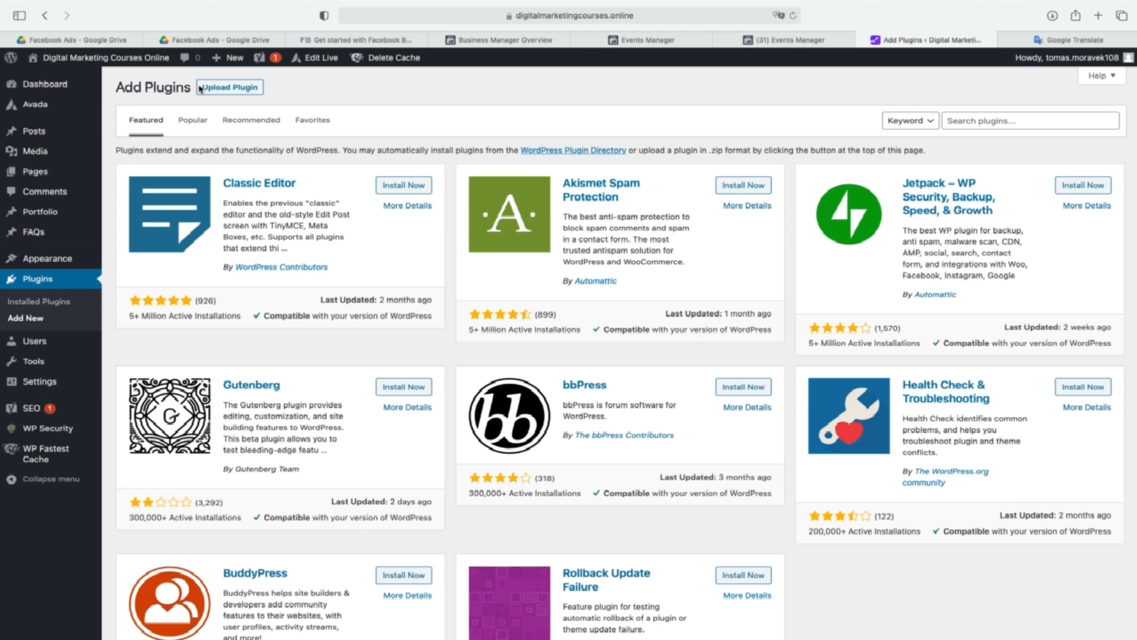
left_click(225, 93)
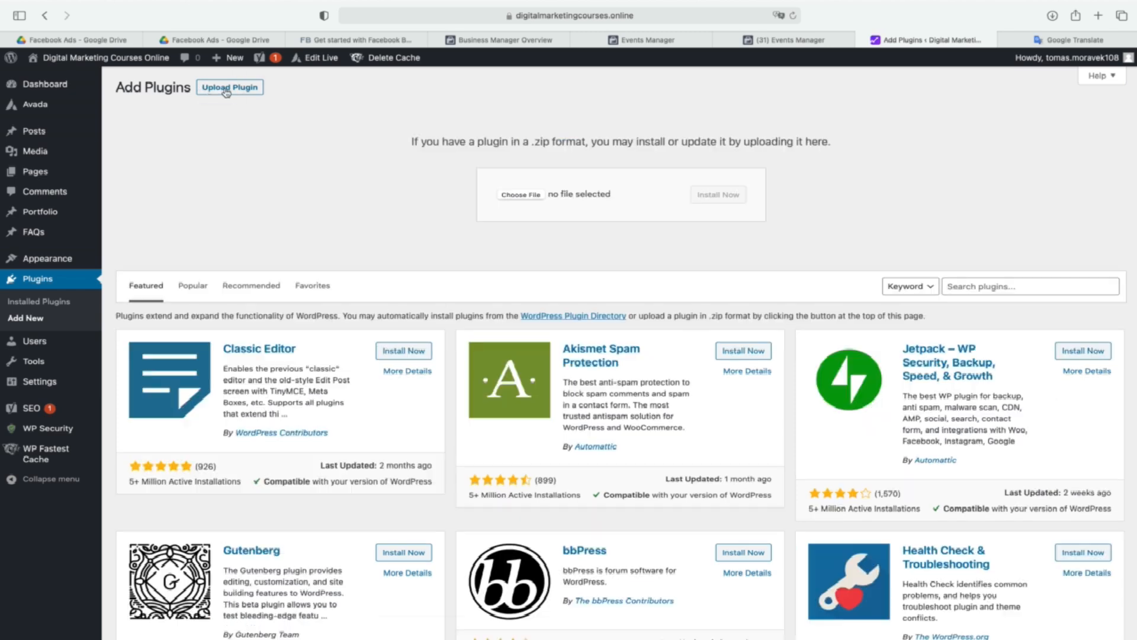
Browse Downloads for the plugin file to upload and check the contents of the official-facebook-pixel folder.
left_click(533, 198)
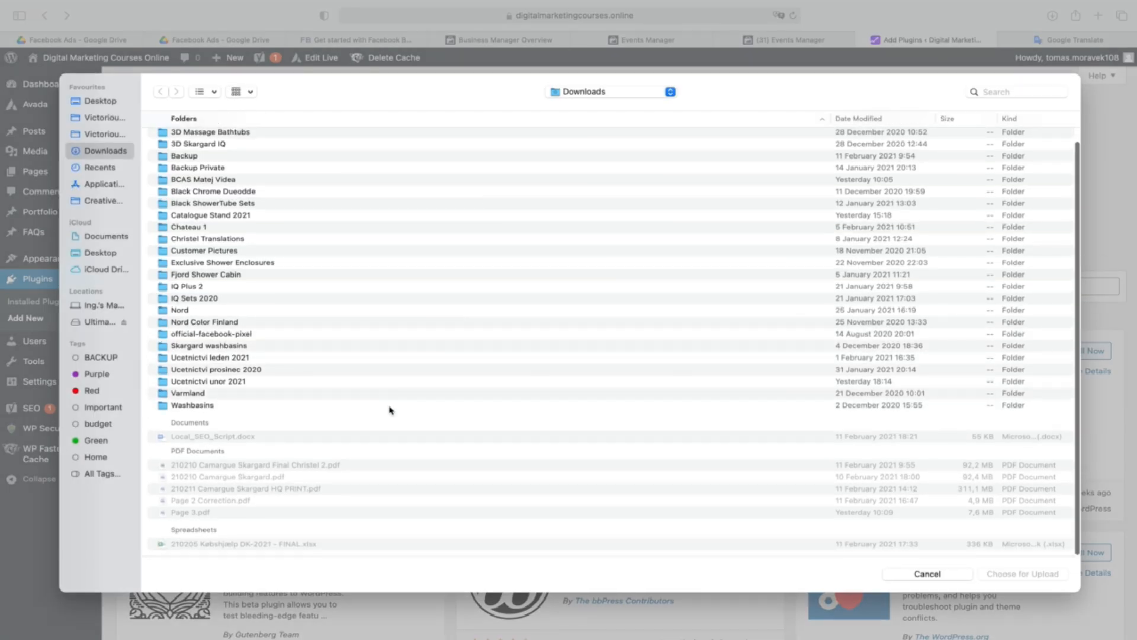
scroll(388, 409, "up", 1)
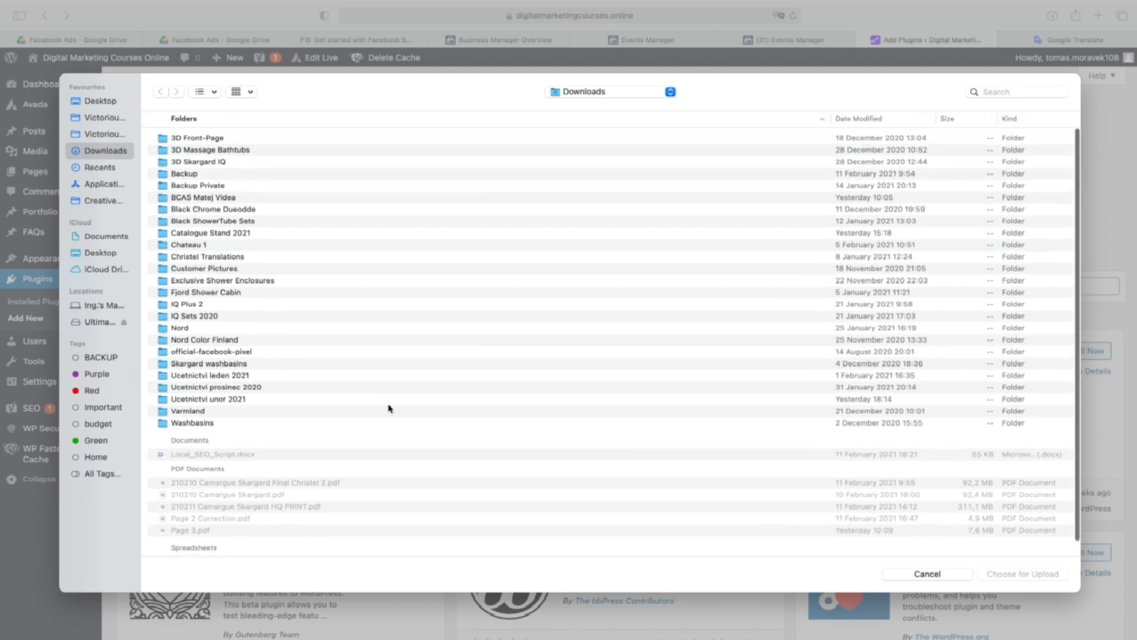
scroll(241, 409, "down", 1)
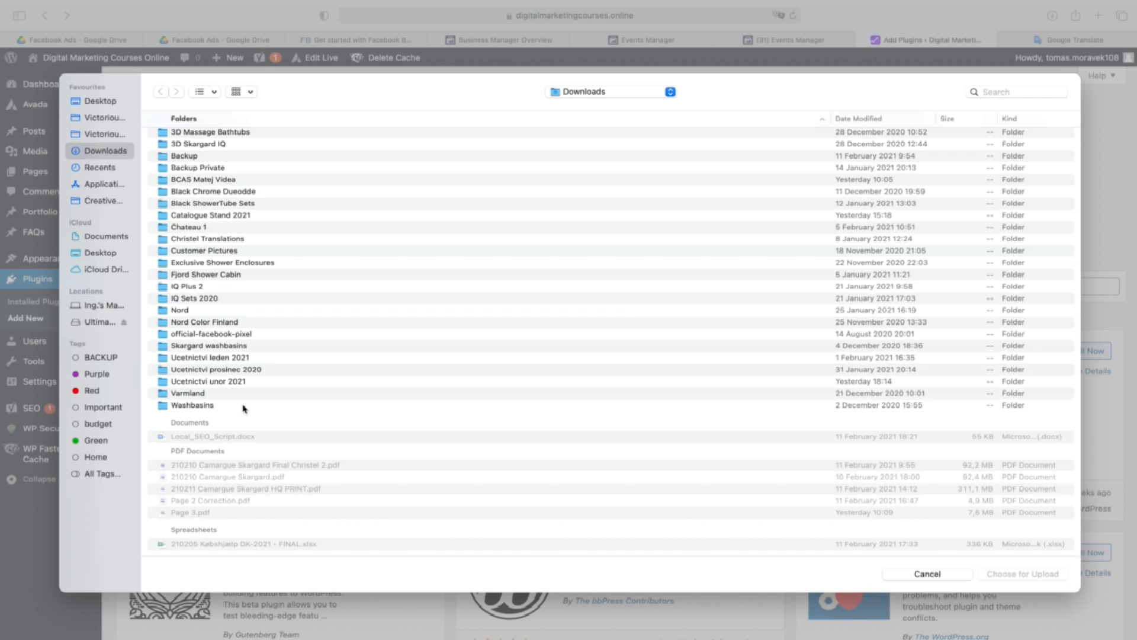
scroll(291, 231, "up", 2)
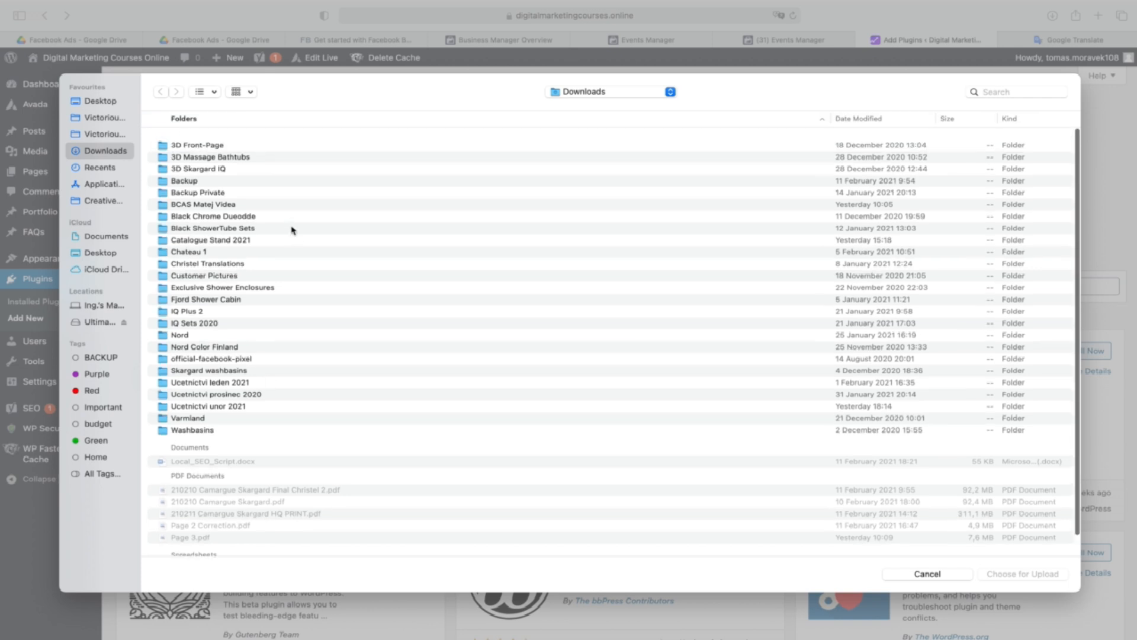
scroll(291, 231, "down", 1)
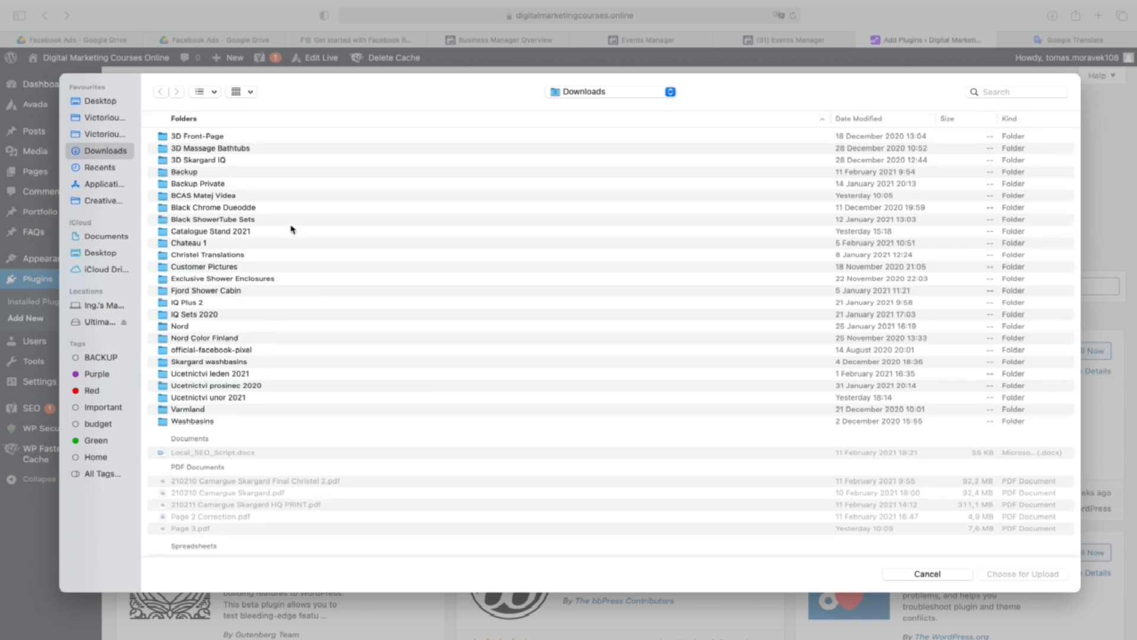
left_click(204, 353)
double_click(203, 353)
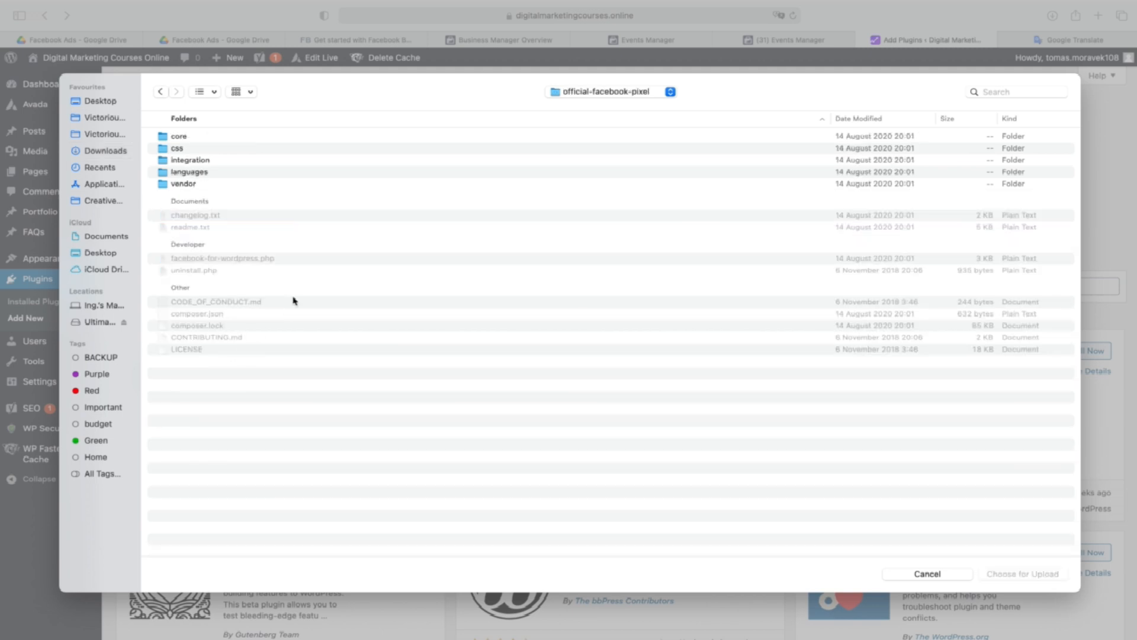
left_click(160, 92)
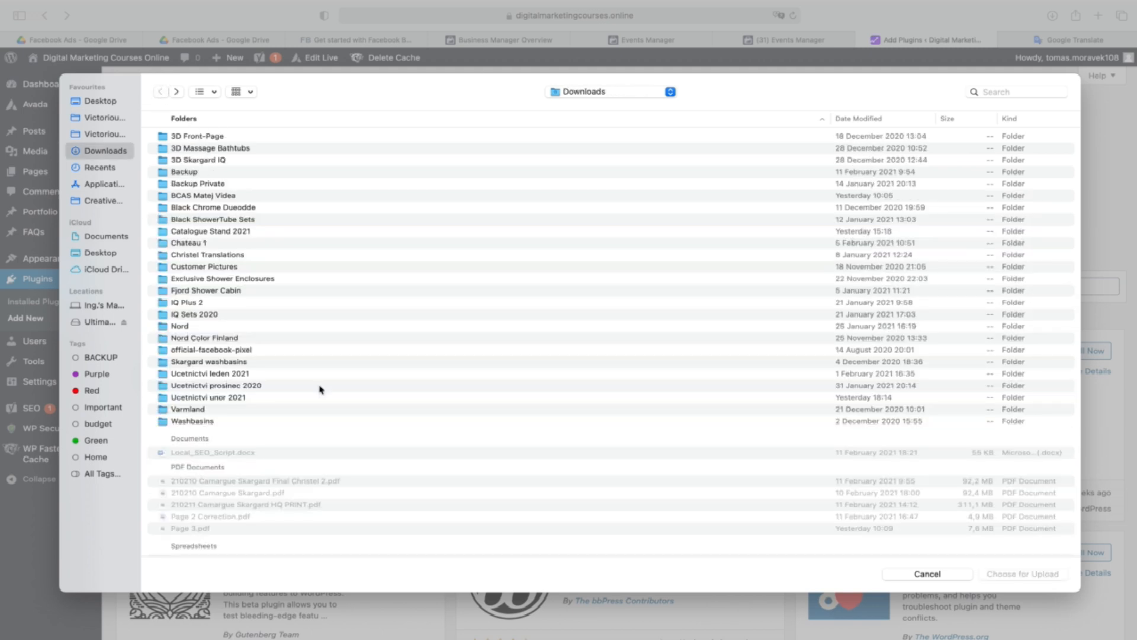
Switch to Finder and compress the official-facebook-pixel folder in Downloads into a ZIP archive.
left_click(273, 349)
right_click(273, 351)
left_click(255, 353)
key("super+Tab")
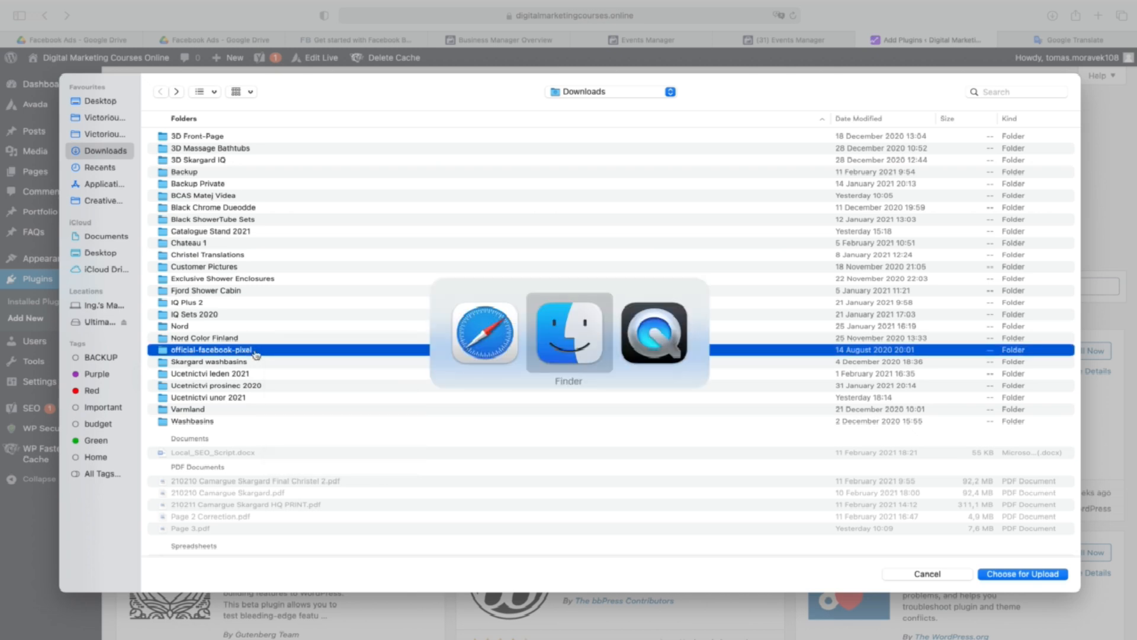
left_click(377, 292)
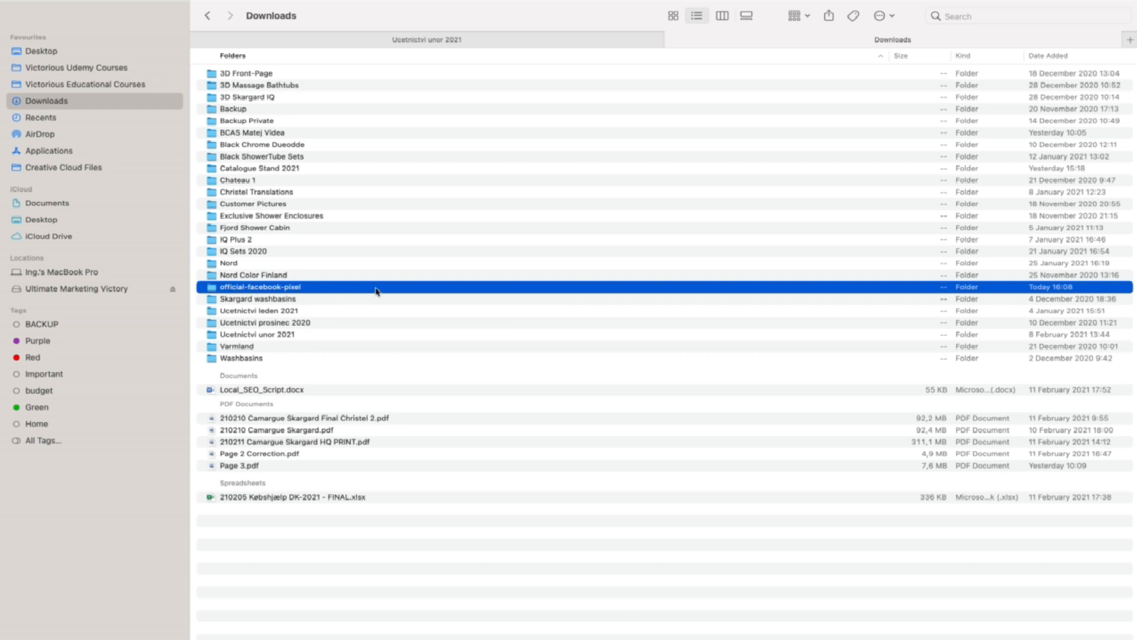
right_click(377, 291)
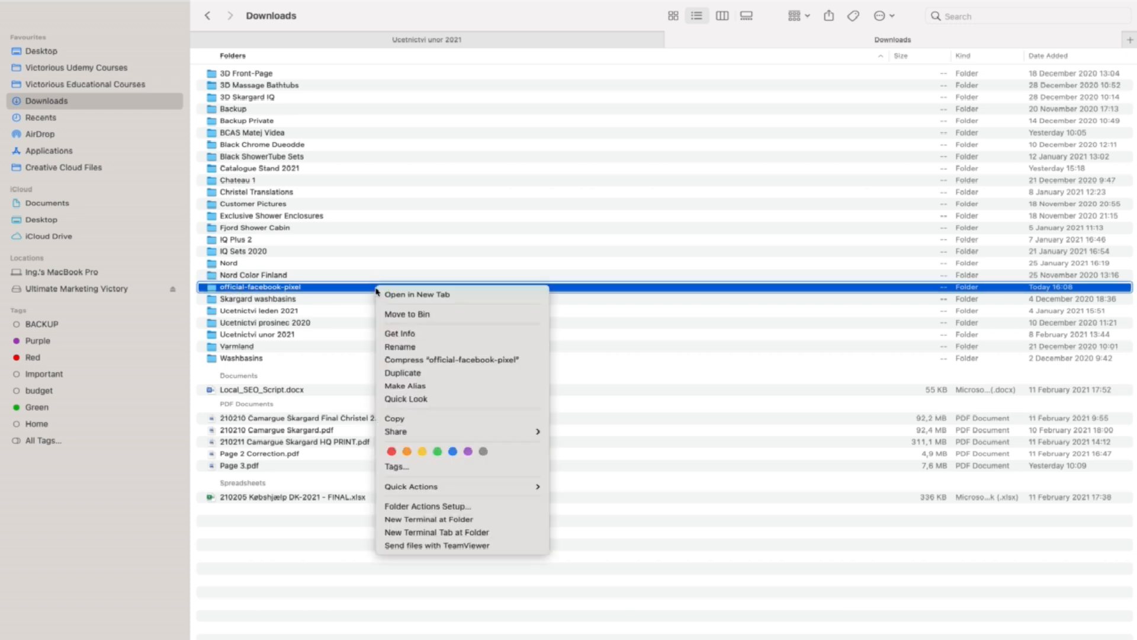
left_click(445, 360)
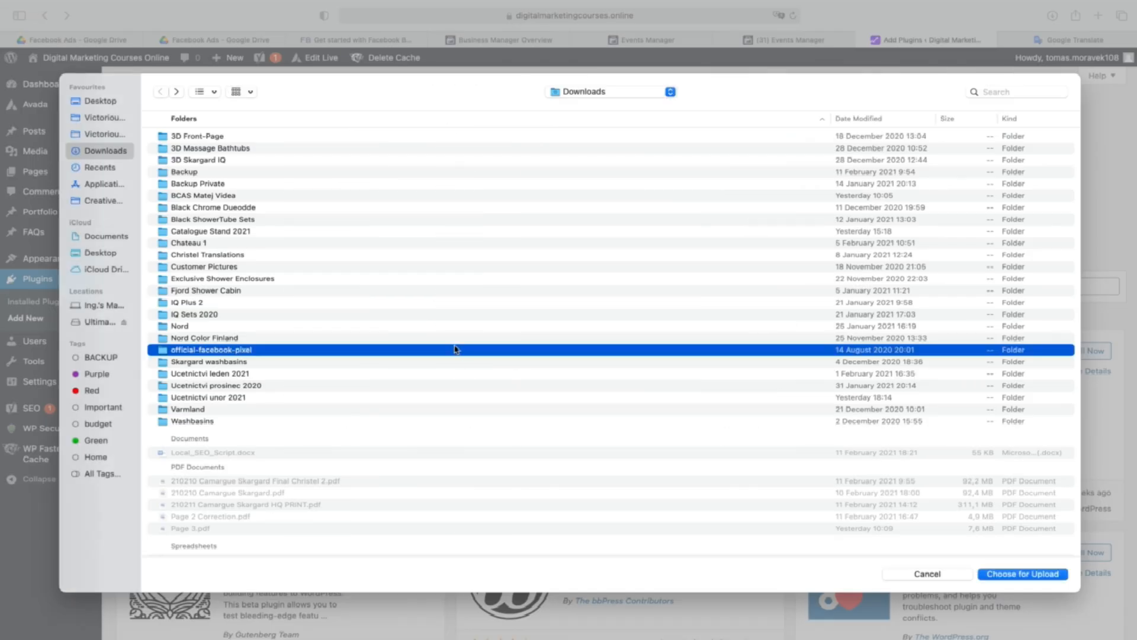
Install the plugin from official-facebook-pixel.zip on the WordPress site and activate it.
scroll(439, 358, "down", 2)
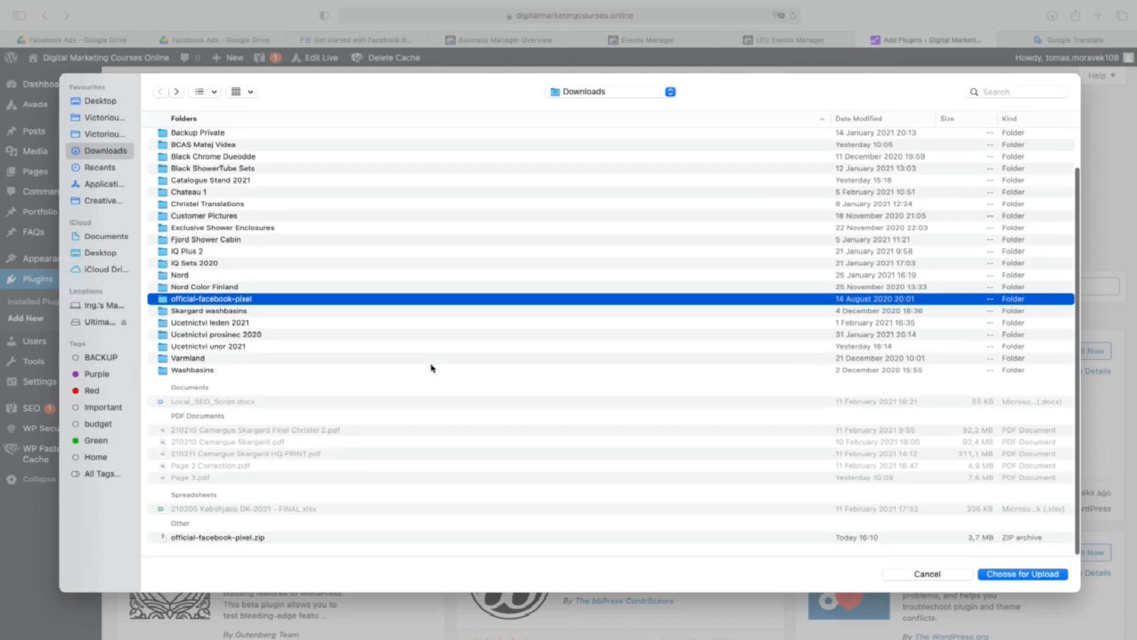
left_click(308, 542)
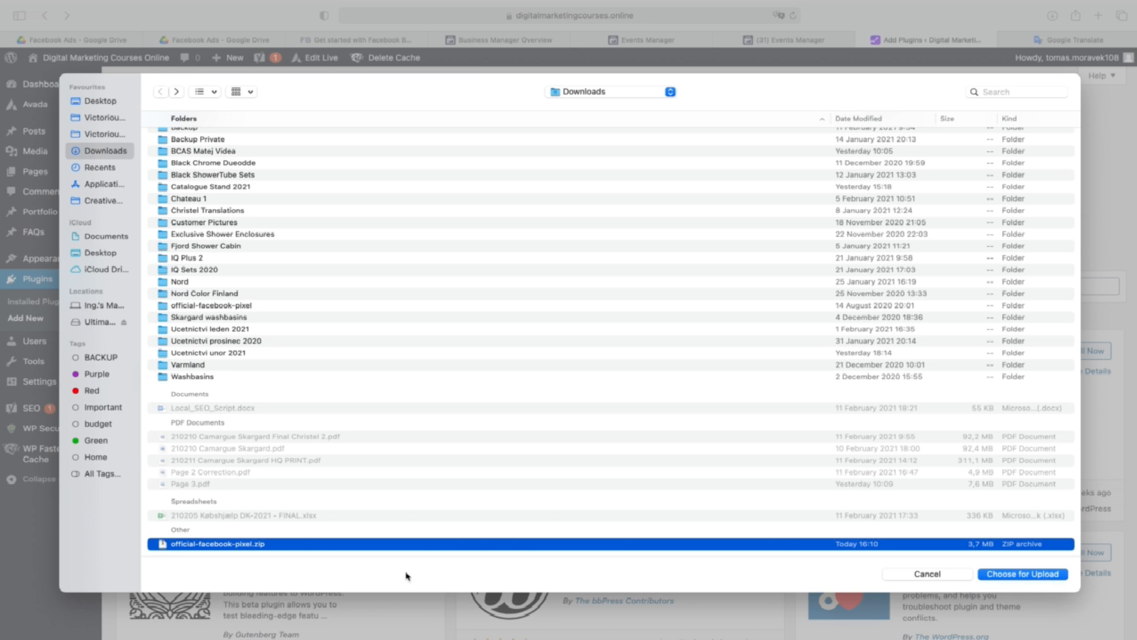
left_click(1047, 574)
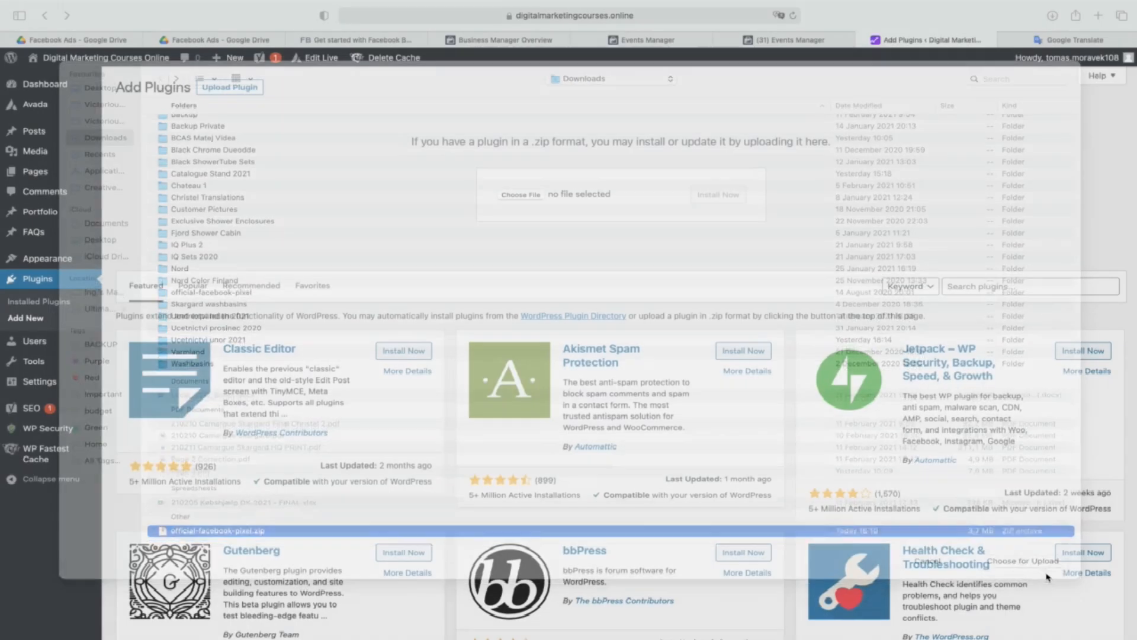
left_click(717, 197)
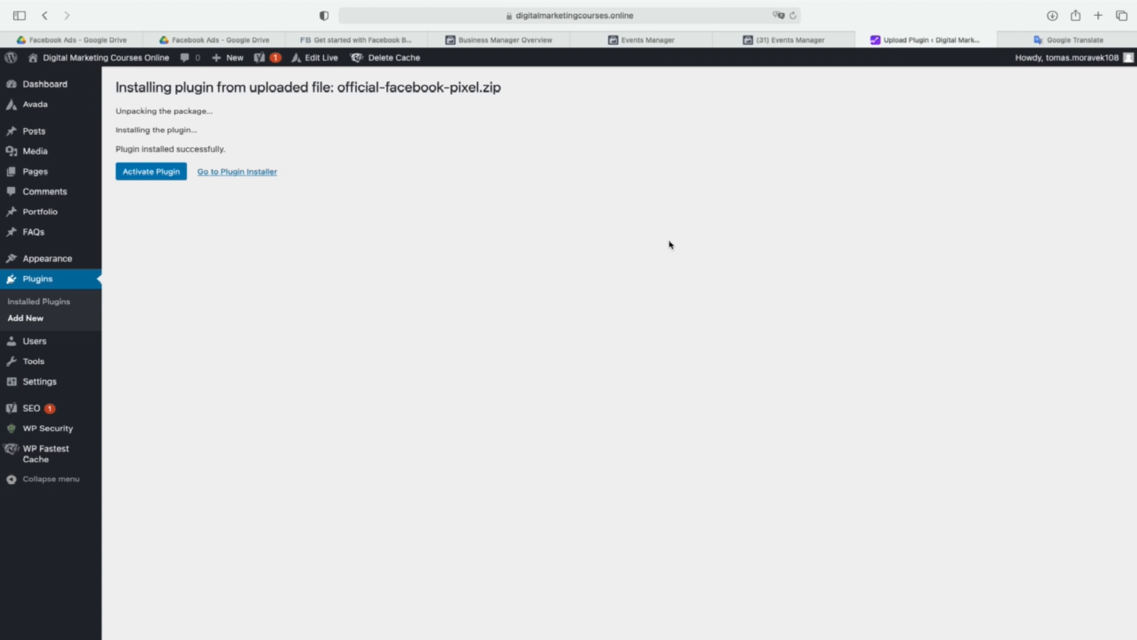
left_click(142, 173)
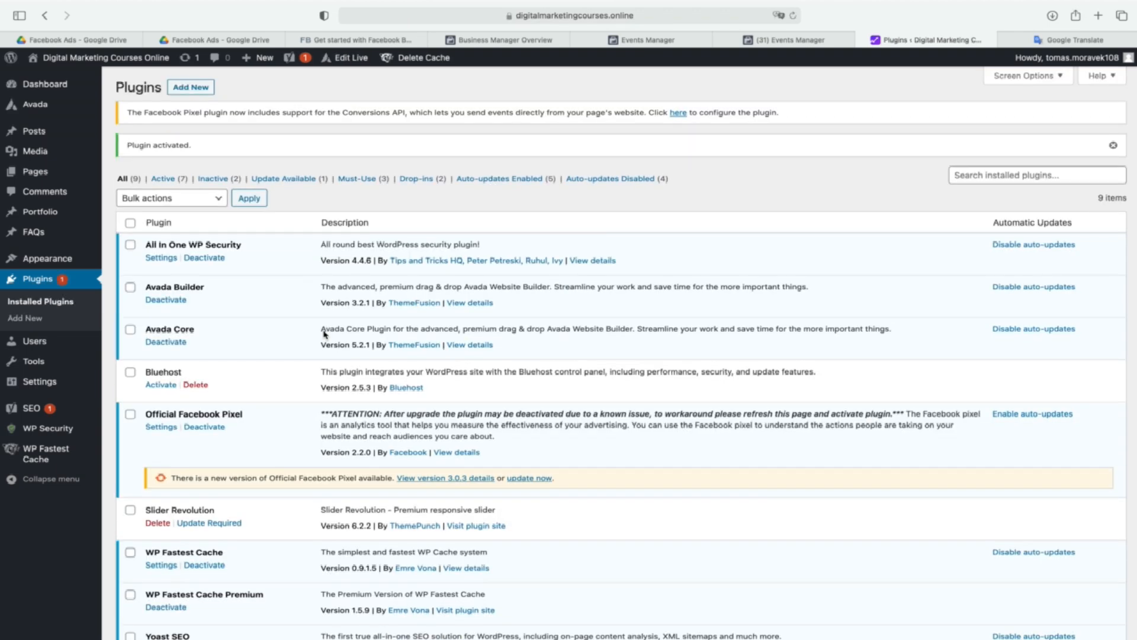
Open the Official Facebook Pixel plugin's settings and copy the access token kept in Google Translate.
left_click(161, 428)
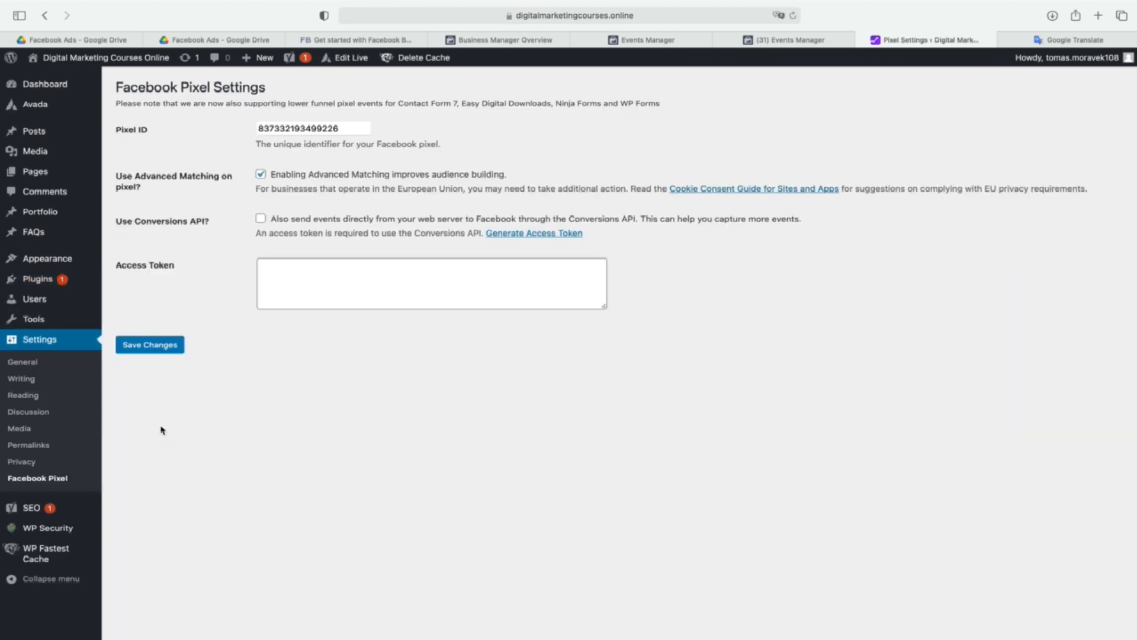
left_click(1075, 40)
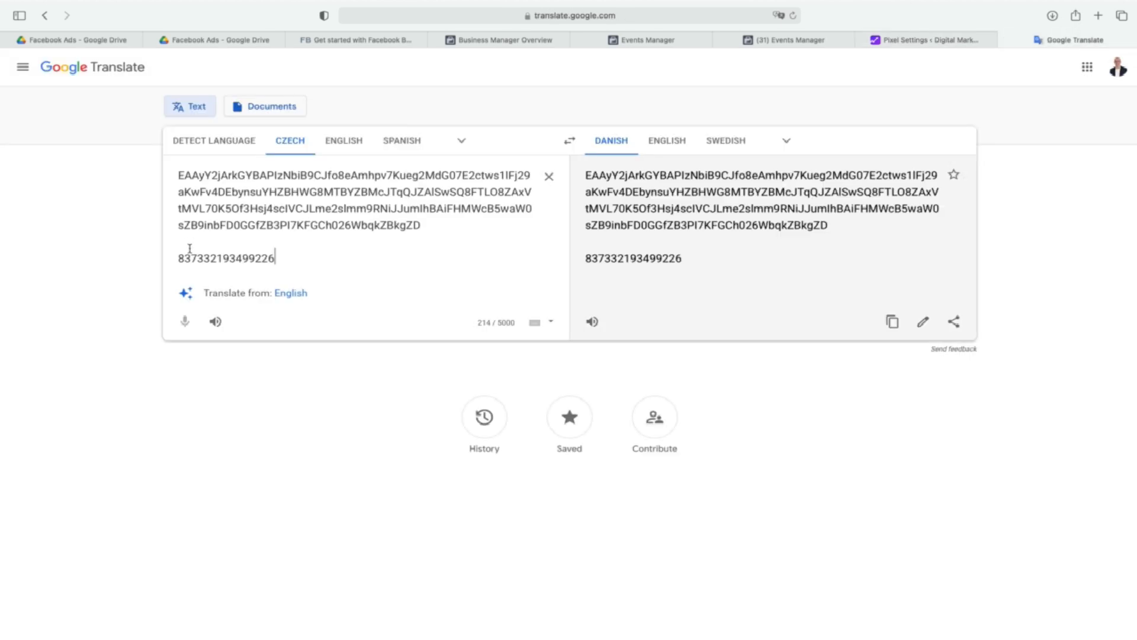
left_click(908, 40)
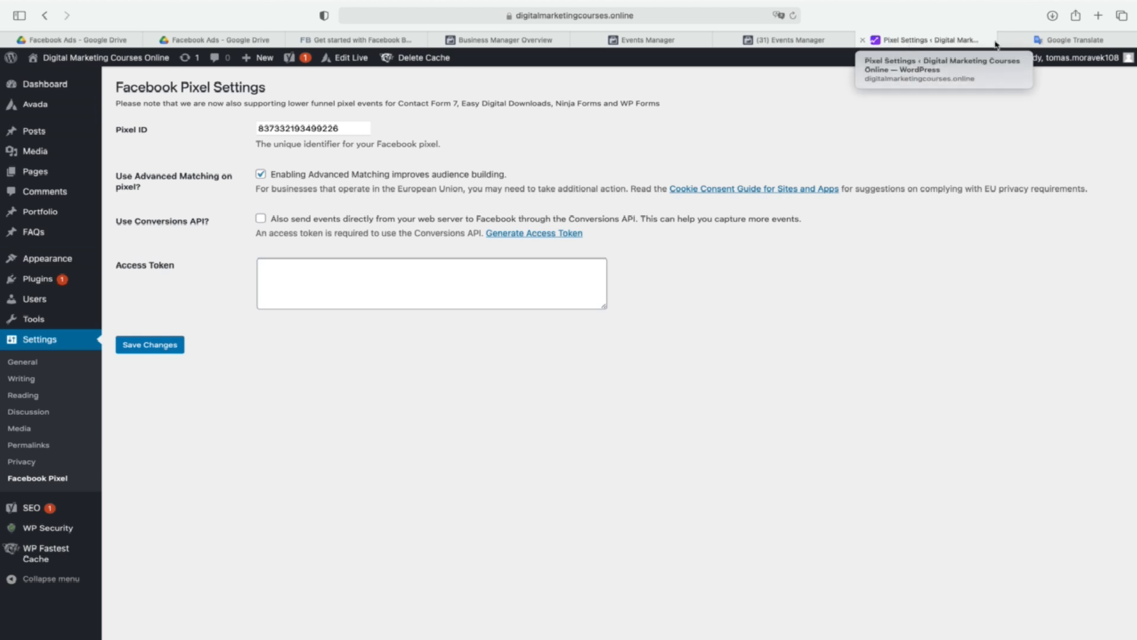
left_click(1040, 42)
left_click_drag(420, 226, 152, 176)
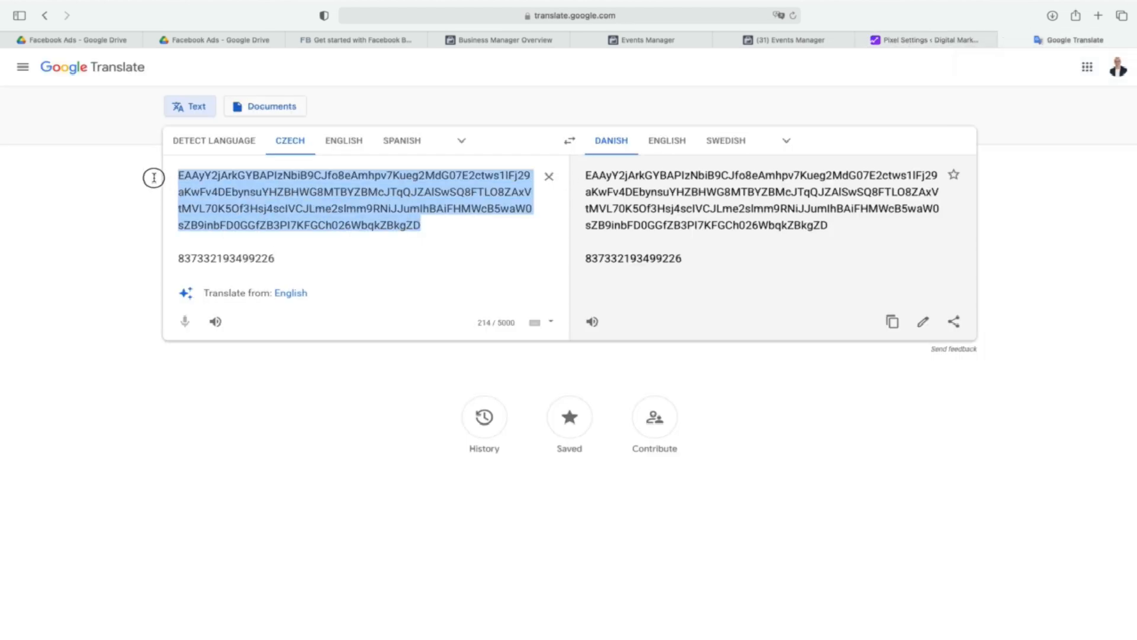
right_click(230, 199)
left_click(284, 248)
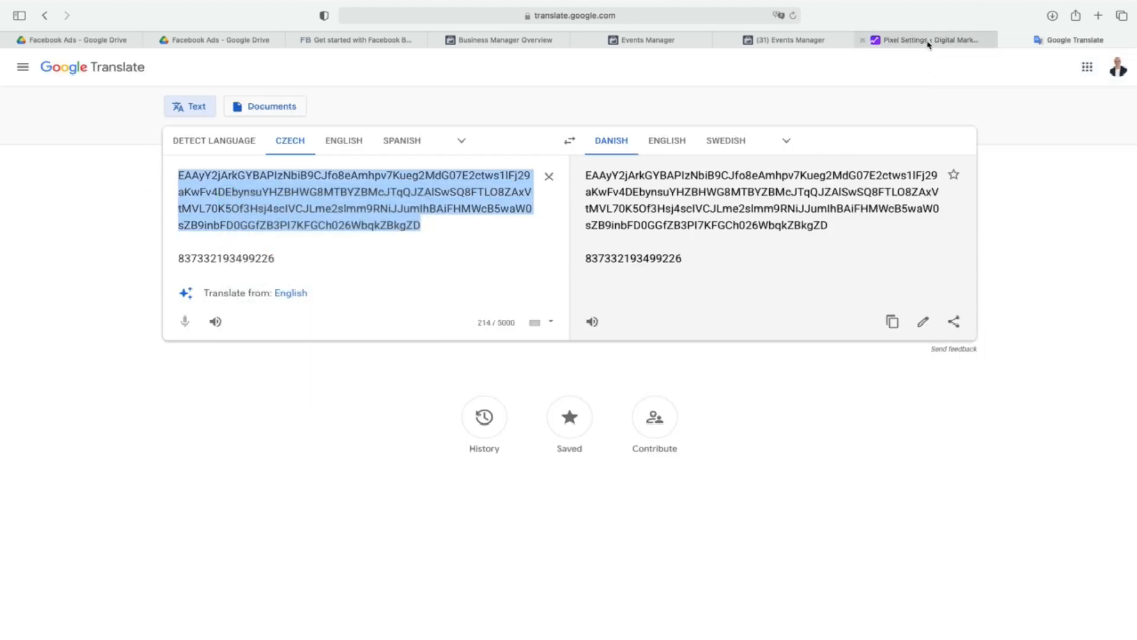
Enable the Conversions API in the Facebook Pixel settings, paste the access token and save the changes.
left_click(925, 41)
left_click(261, 218)
left_click(293, 266)
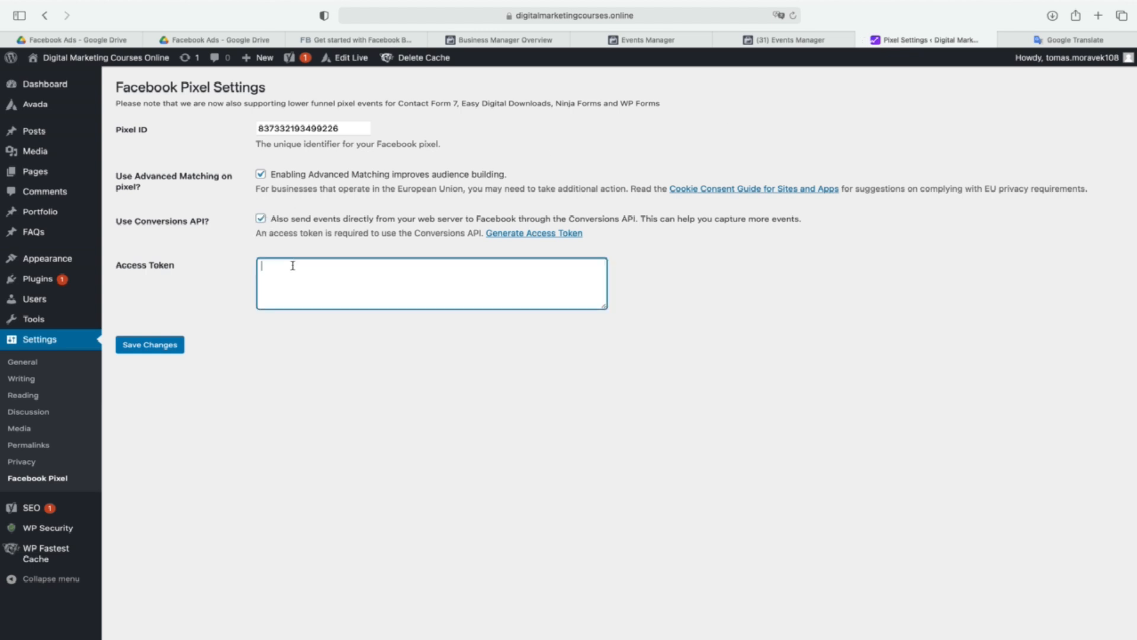
key("super+v")
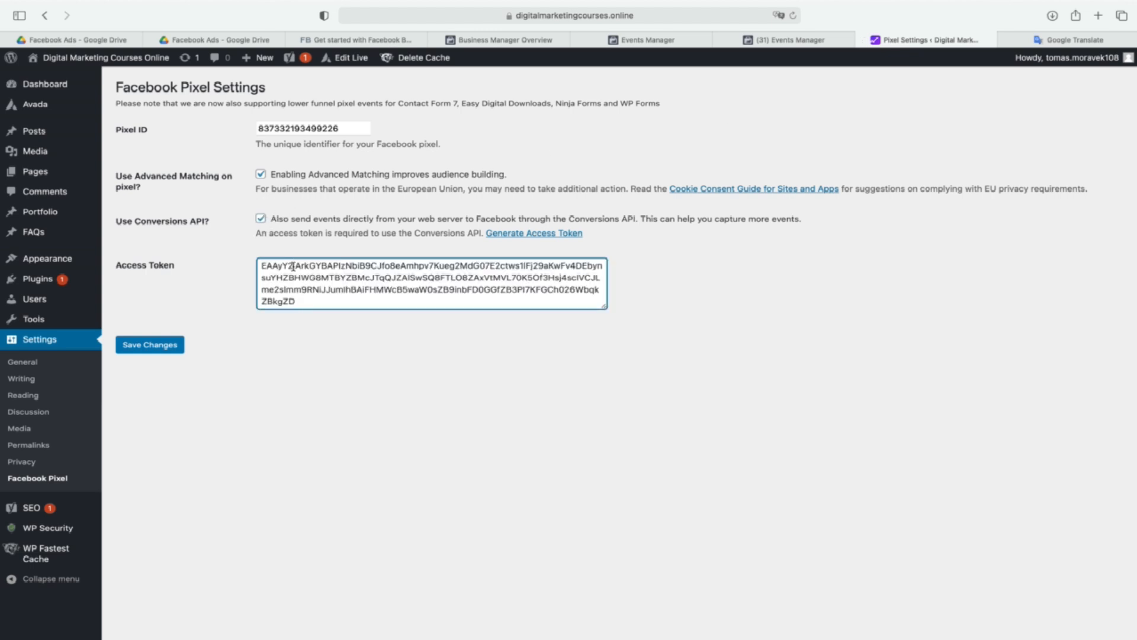
left_click(161, 345)
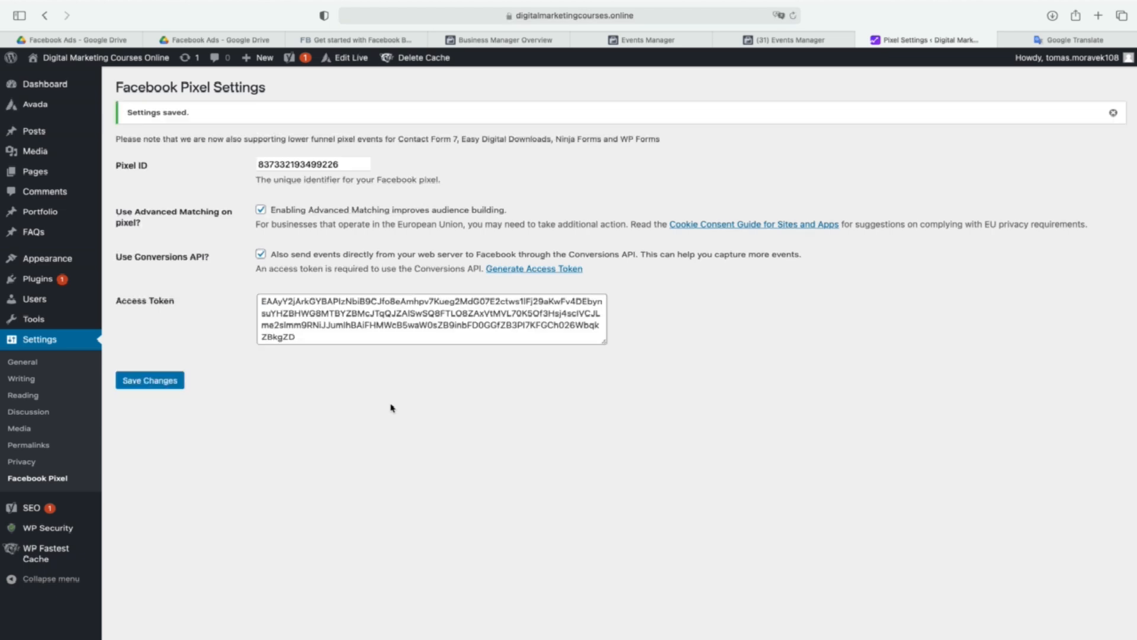
Visit the Digital Marketing Courses Online site from WordPress and clear its cache.
left_click(816, 37)
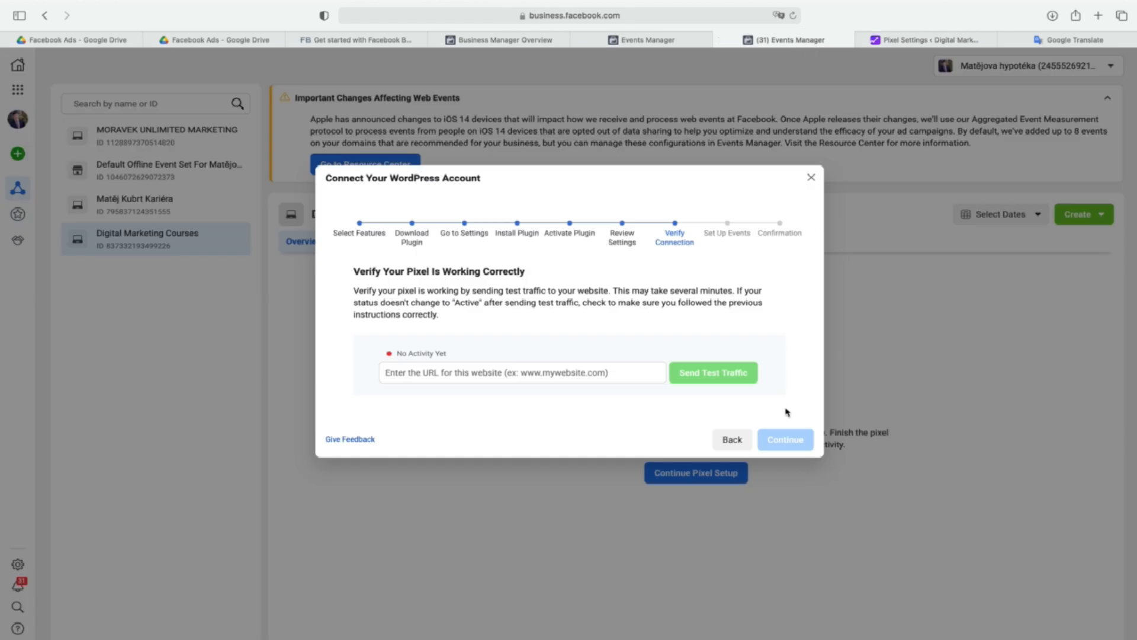
left_click(912, 39)
left_click(106, 80)
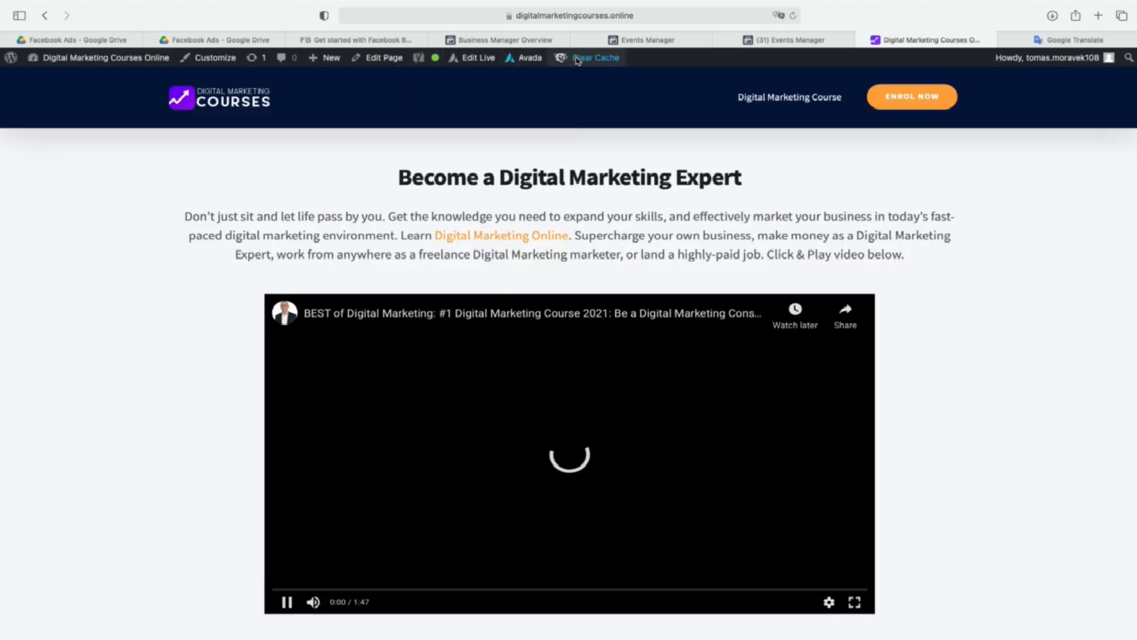
mouse_move(589, 57)
left_click(589, 78)
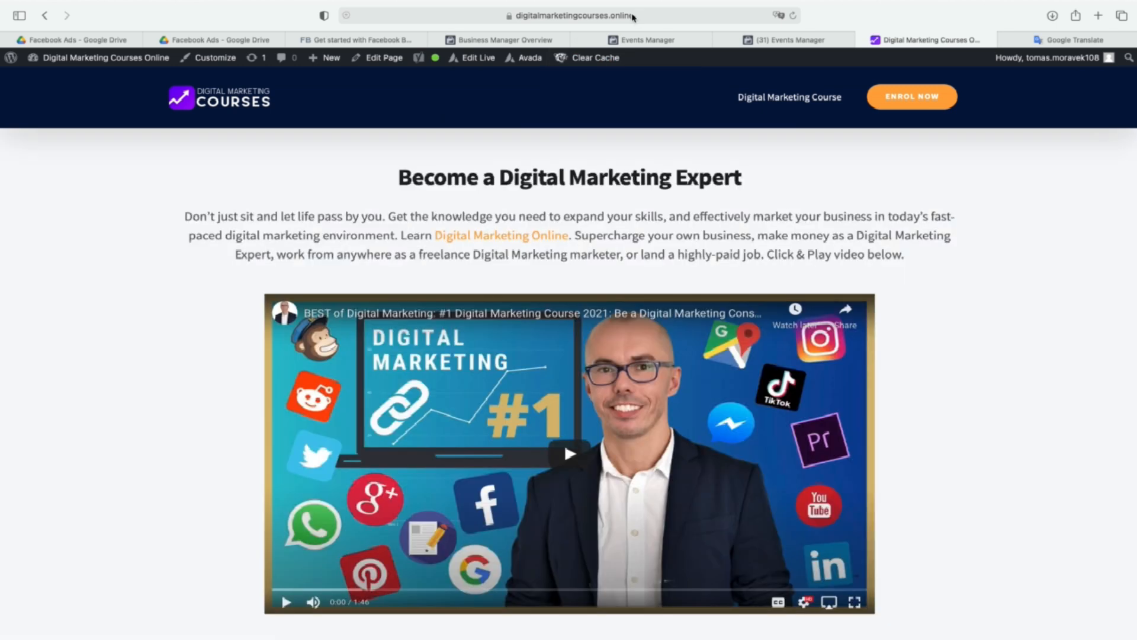
left_click(521, 16)
right_click(464, 17)
left_click(487, 38)
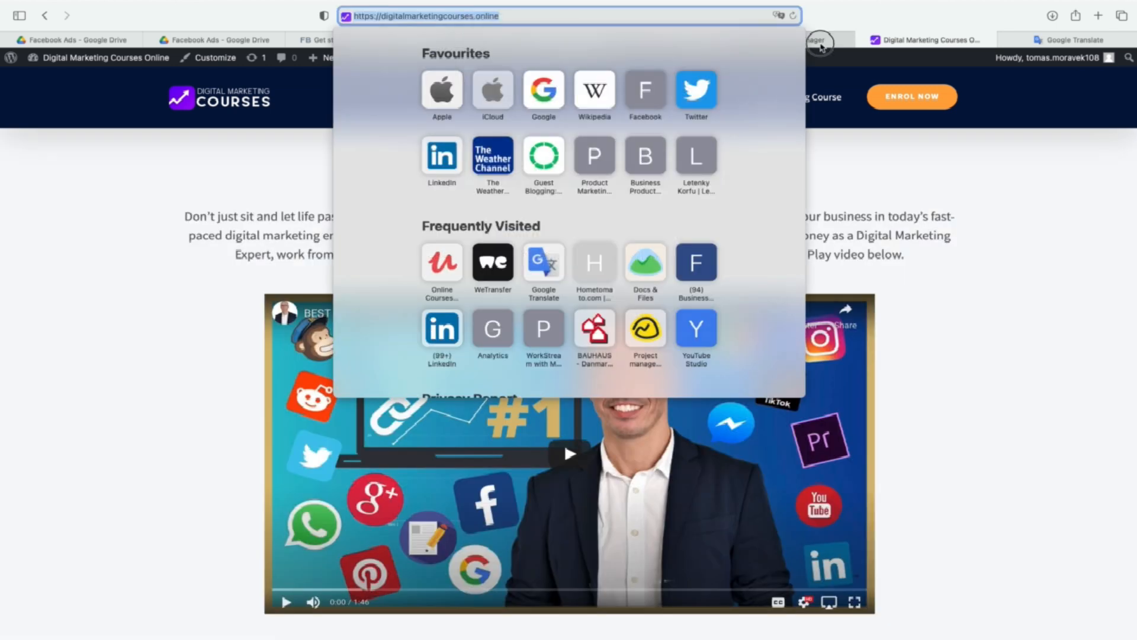
left_click(821, 43)
left_click(527, 372)
key("super+v")
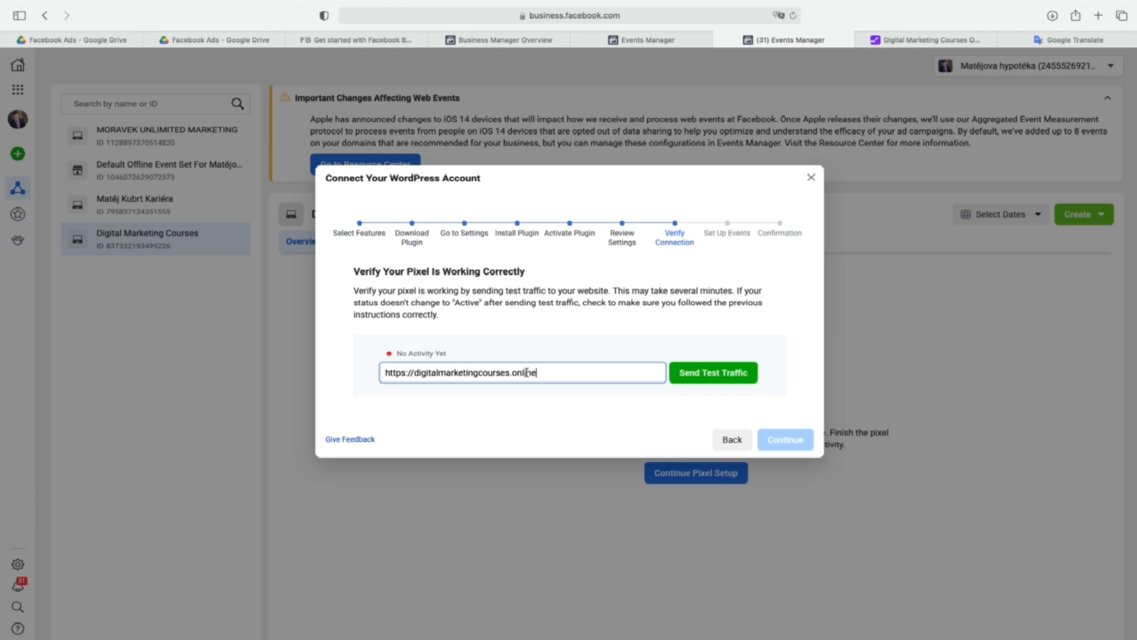
left_click(697, 375)
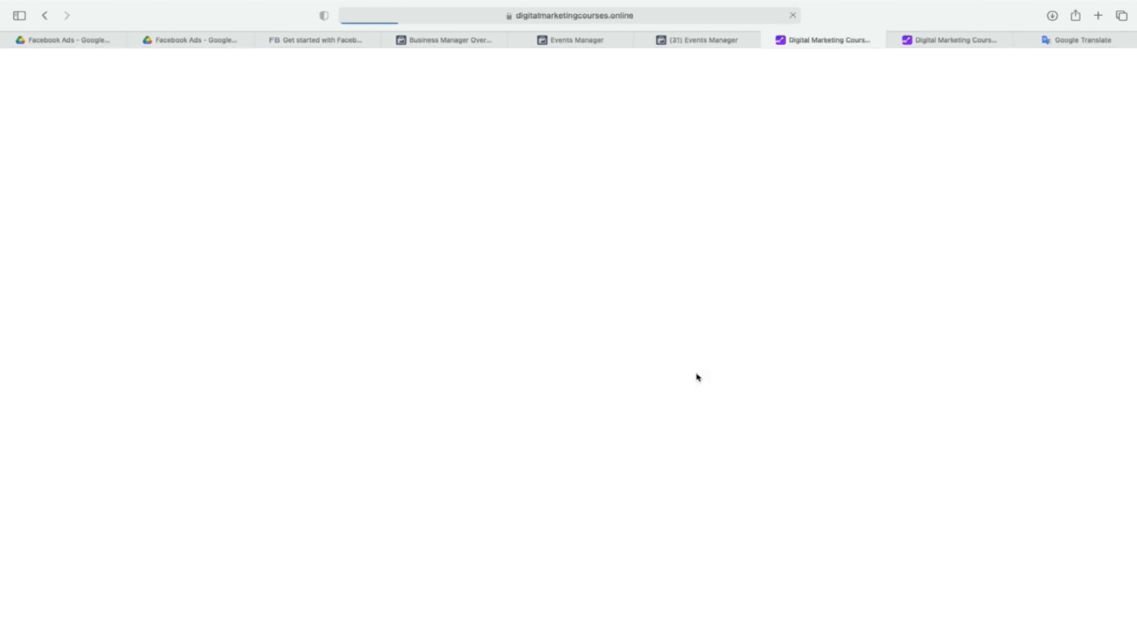
left_click(720, 40)
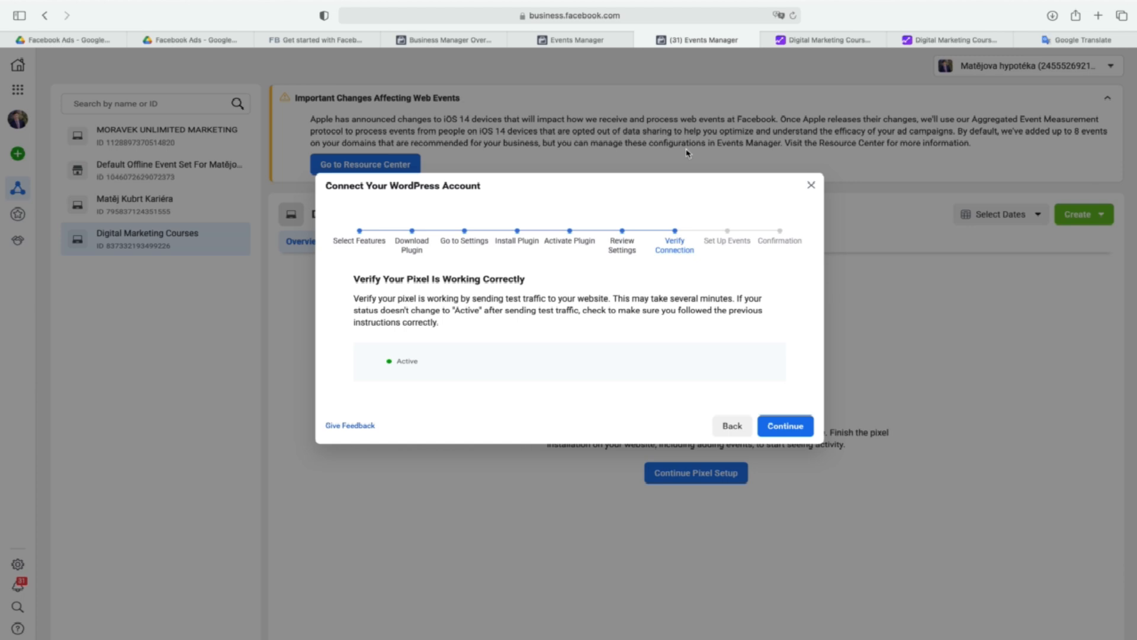
left_click(793, 428)
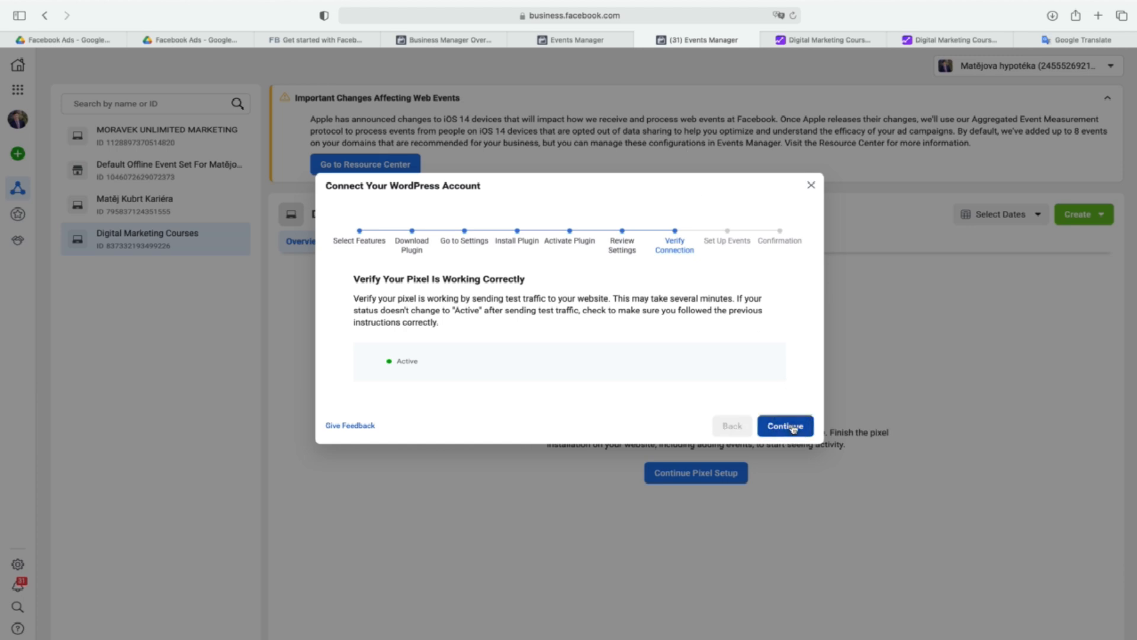
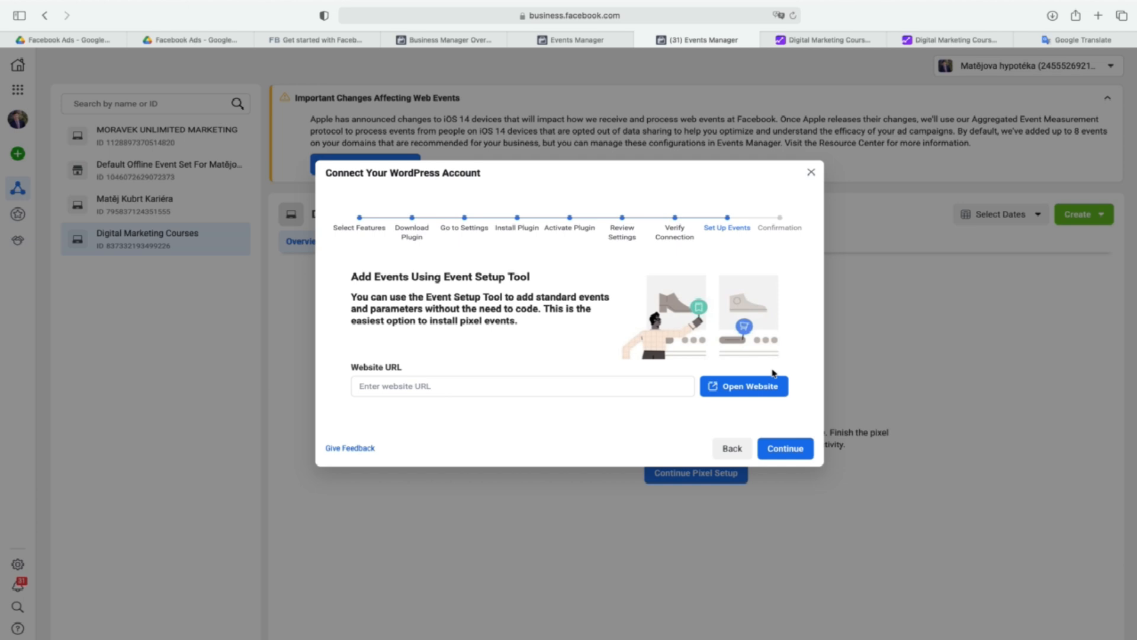
Continue past the Set Up Events stage without adding events and close the completed WordPress connection setup.
left_click(795, 450)
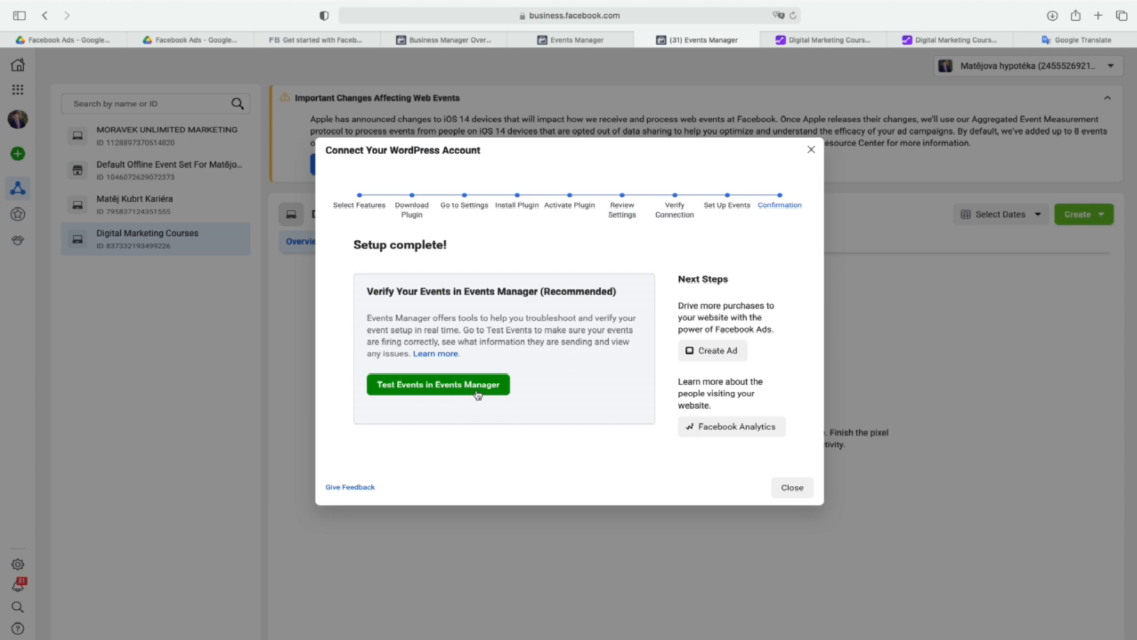
left_click(787, 487)
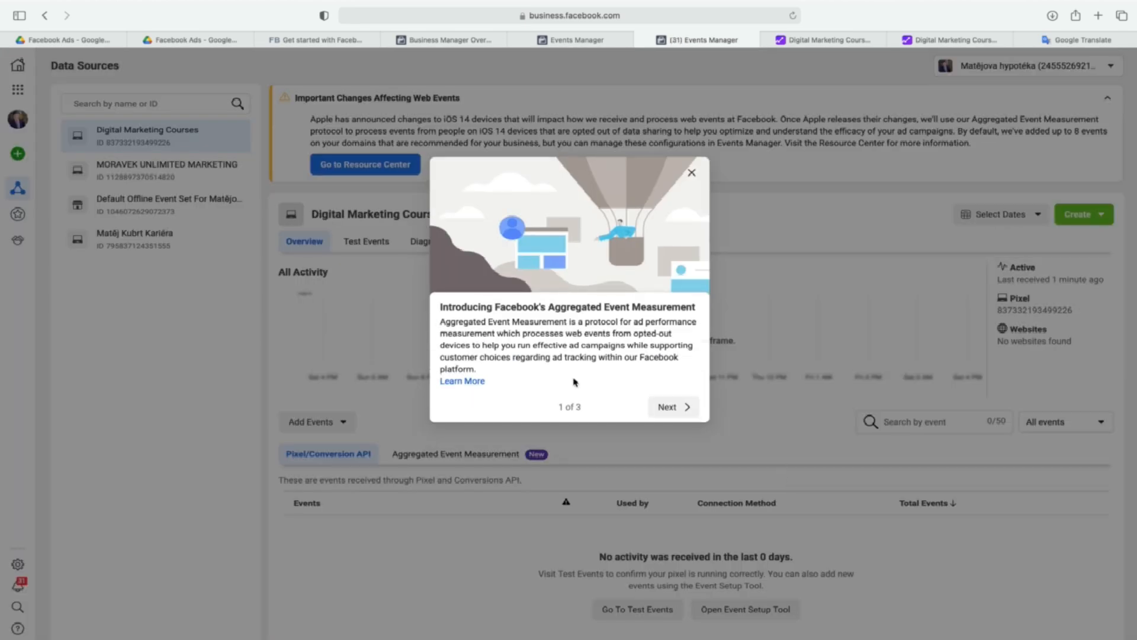
Open the Official Facebook Pixel plugin's settings from the Digital Marketing Courses Online site's WordPress admin to review them.
left_click(801, 41)
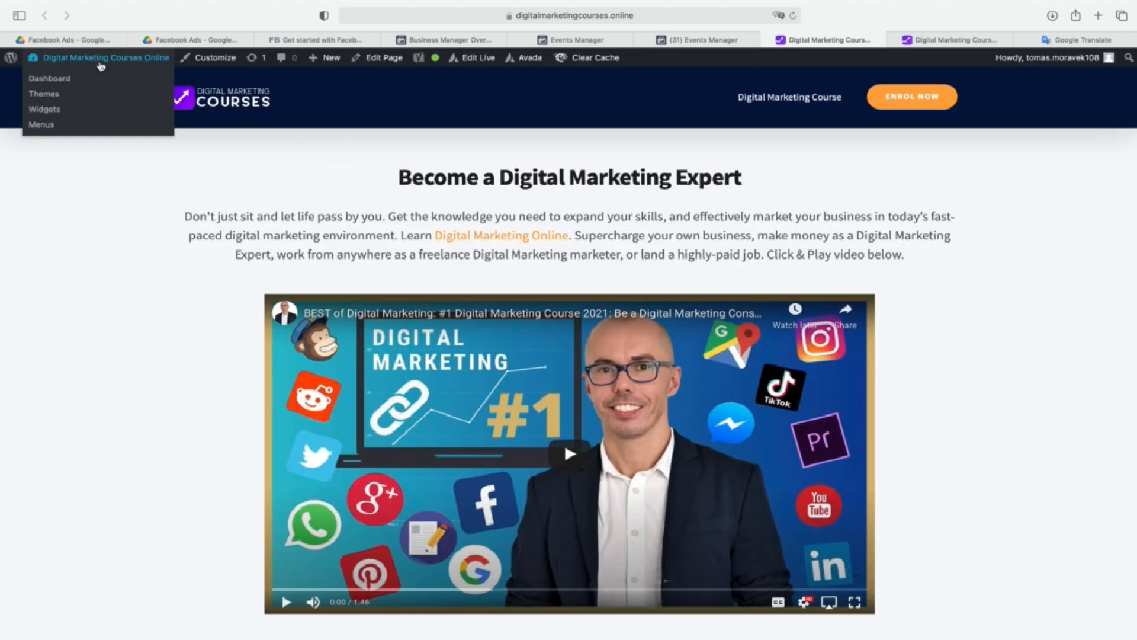
left_click(10, 59)
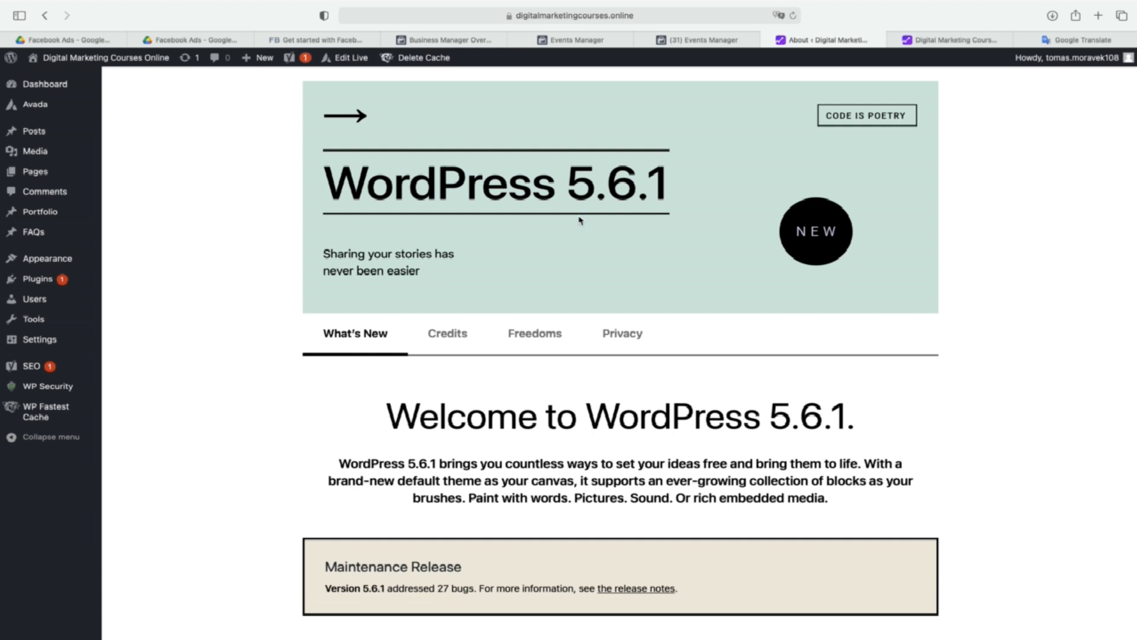
left_click(38, 281)
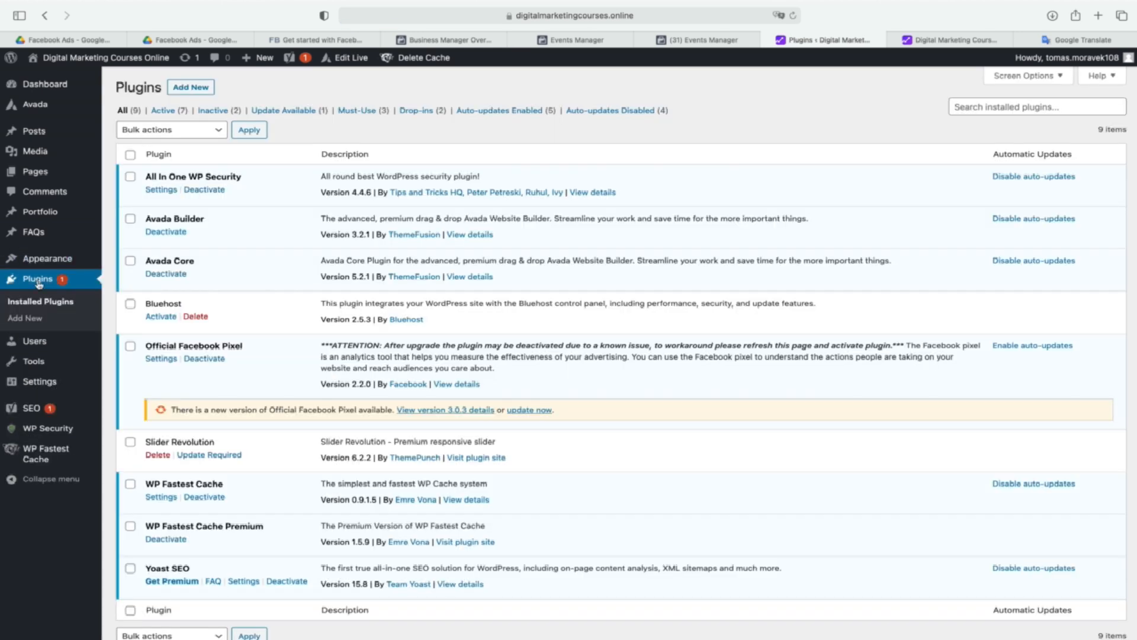
left_click(165, 362)
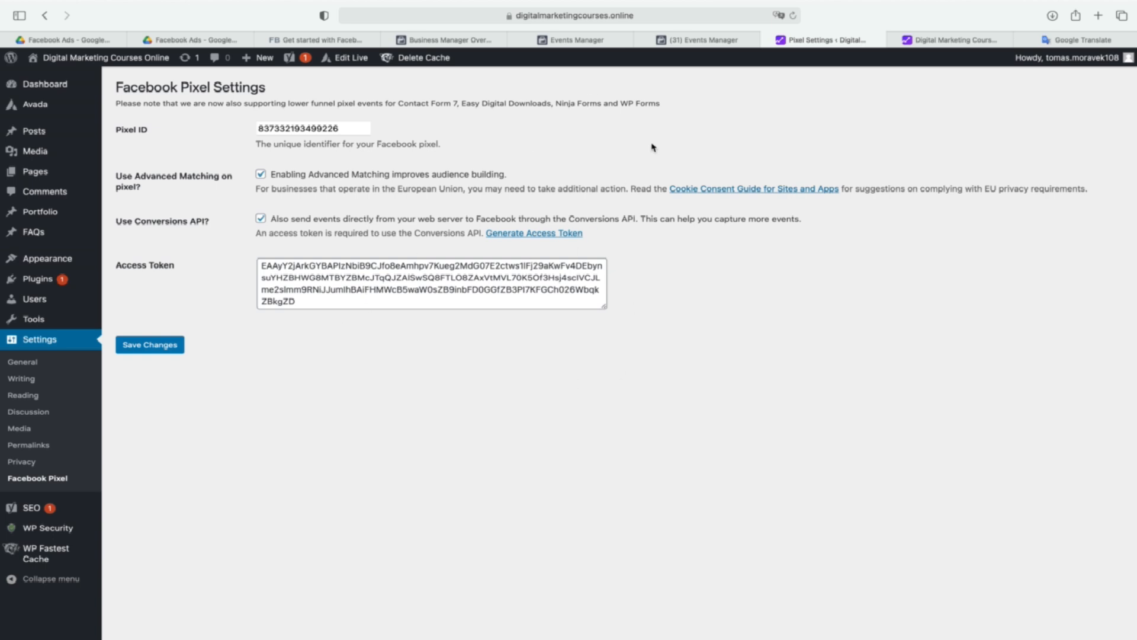
Switch to REMAX Alfa BM in Events Manager and open its ad account's payment settings through Ad Account Settings.
left_click(463, 42)
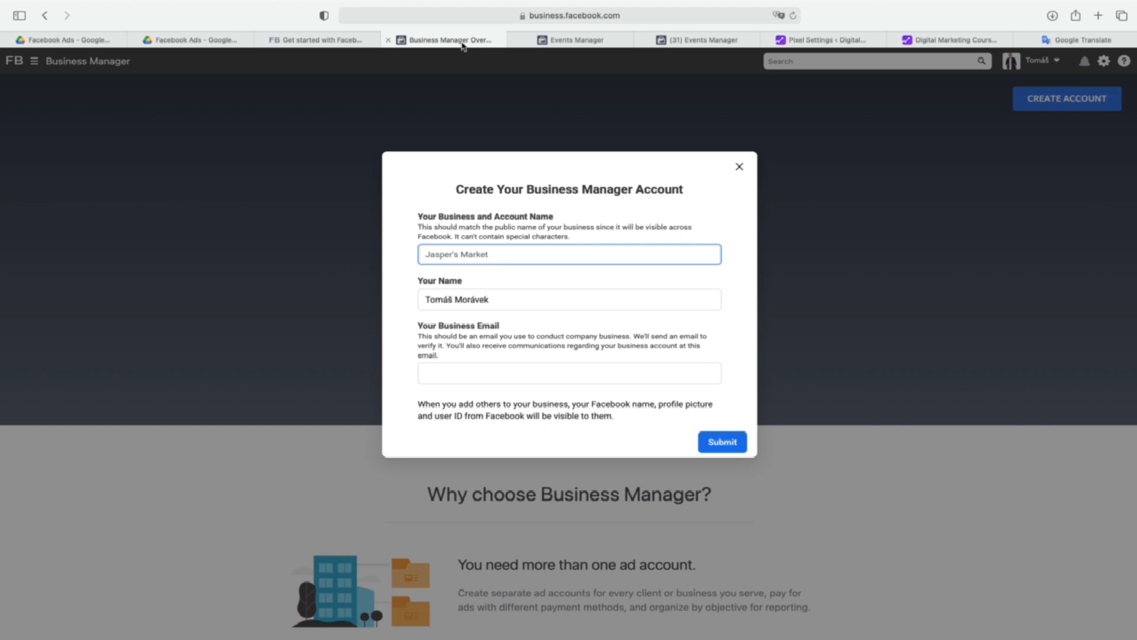
left_click(578, 39)
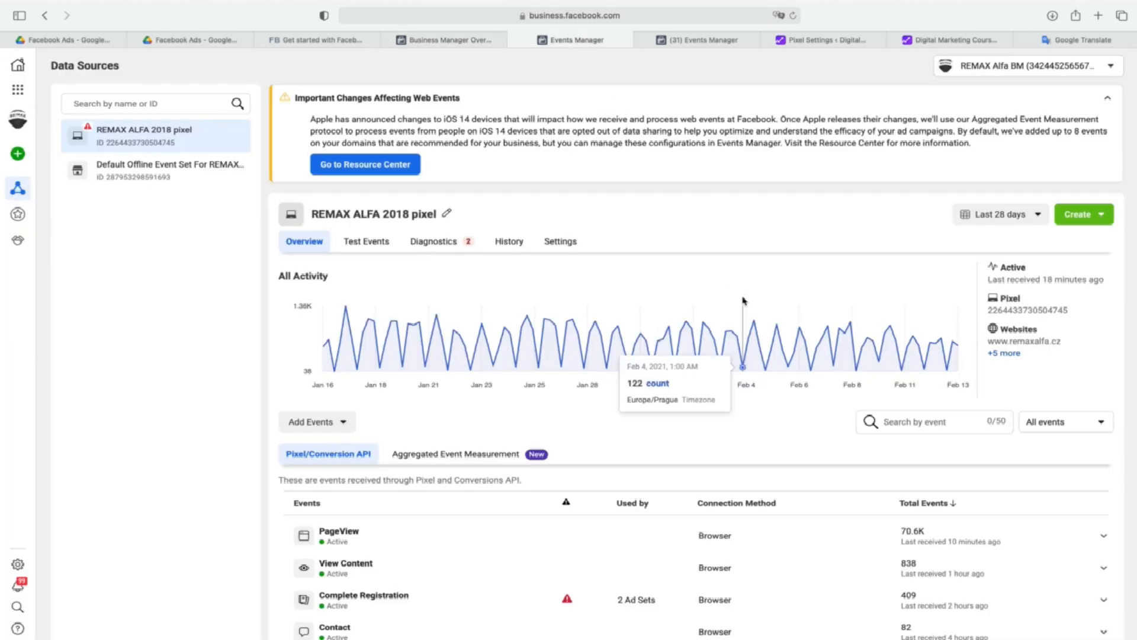
scroll(705, 415, "down", 2)
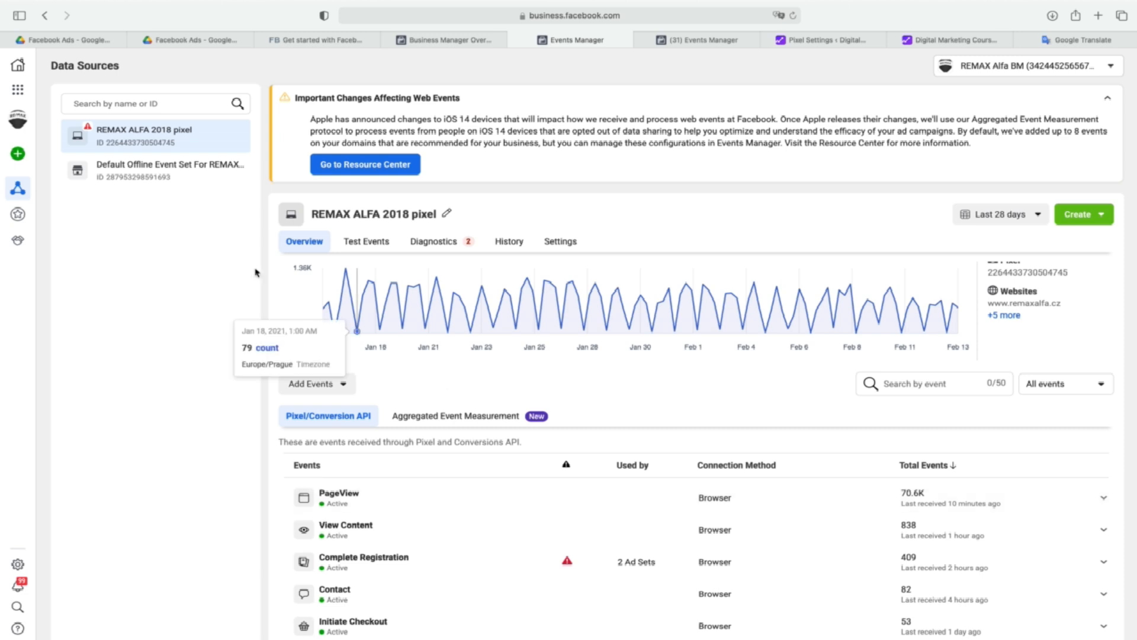
left_click(17, 89)
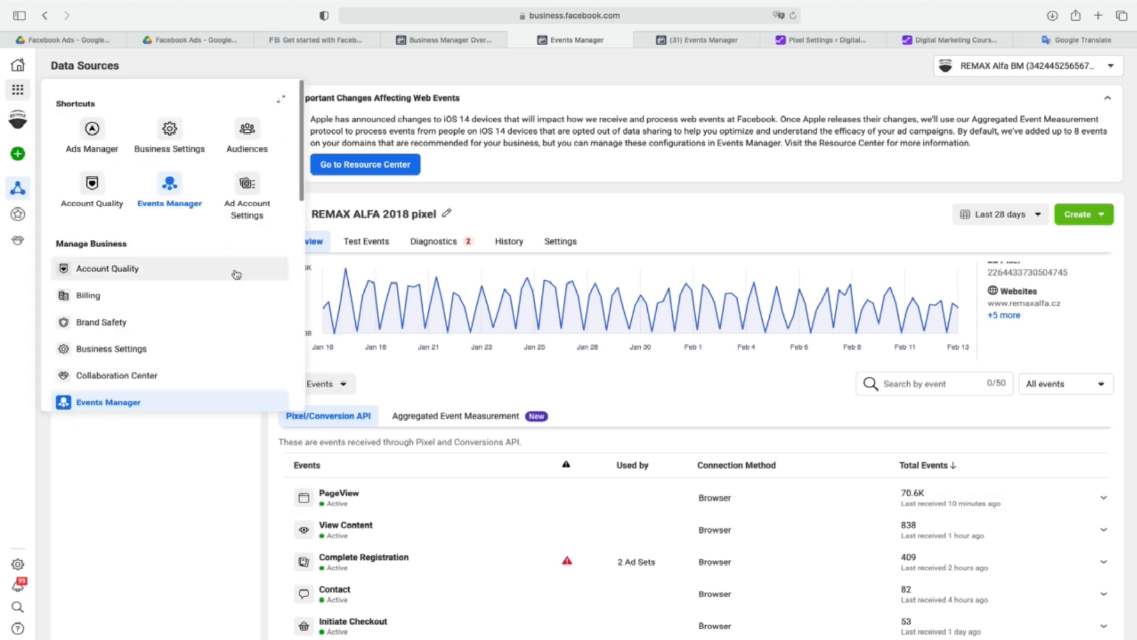
left_click(281, 99)
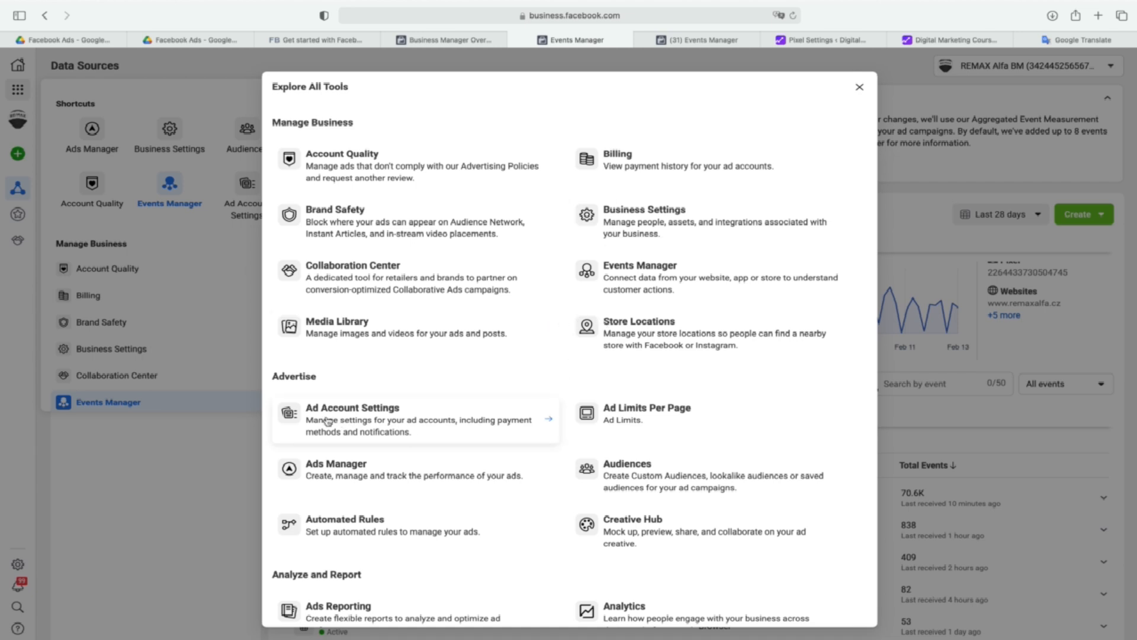
left_click(353, 422)
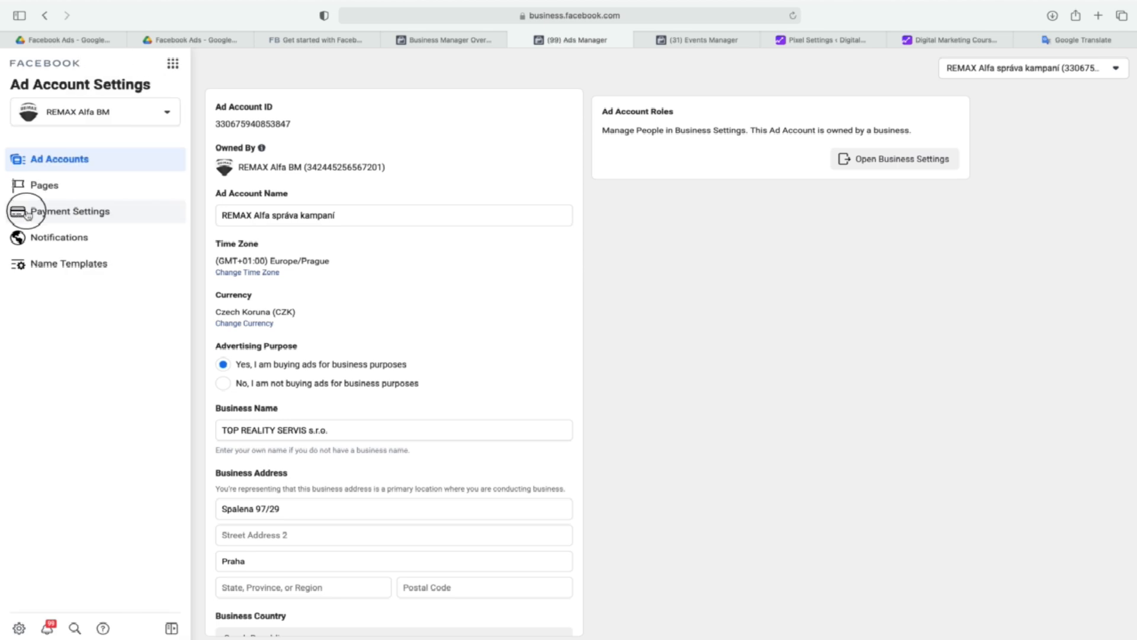
left_click(44, 217)
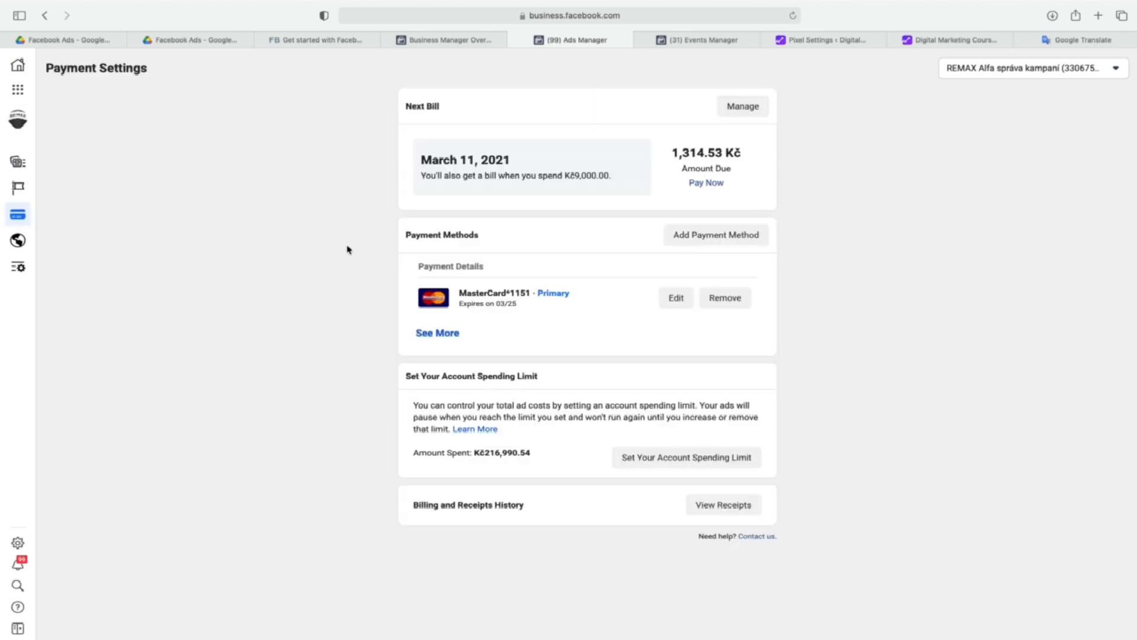
Open the Business Settings for REMAX Alfa BM and review its people, pages, ad accounts and Instagram accounts.
left_click(17, 544)
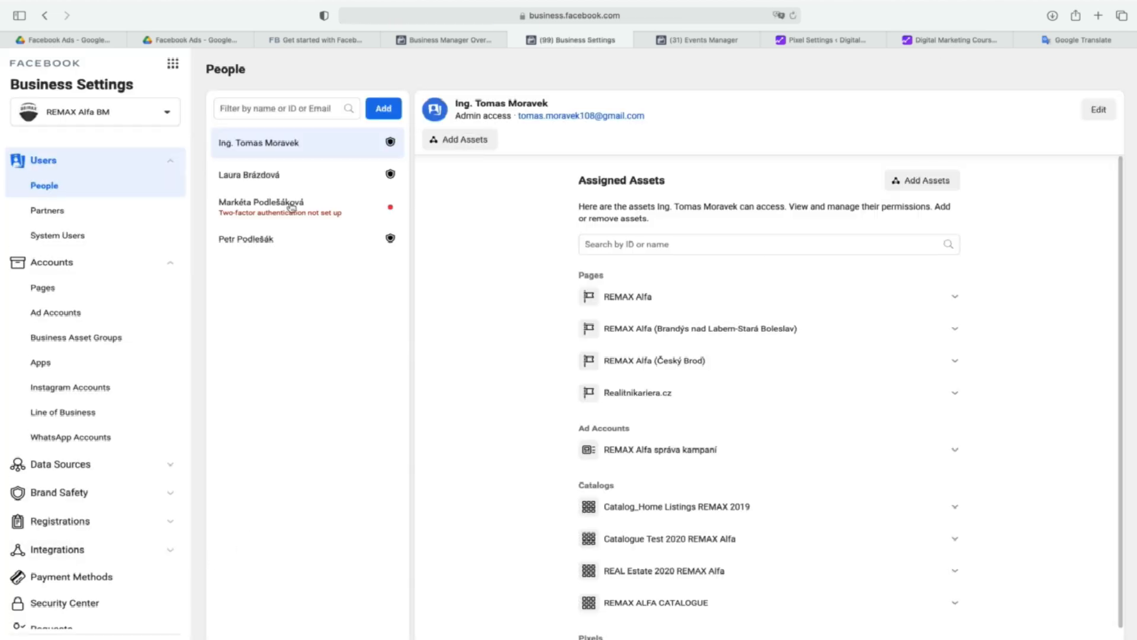
left_click(58, 289)
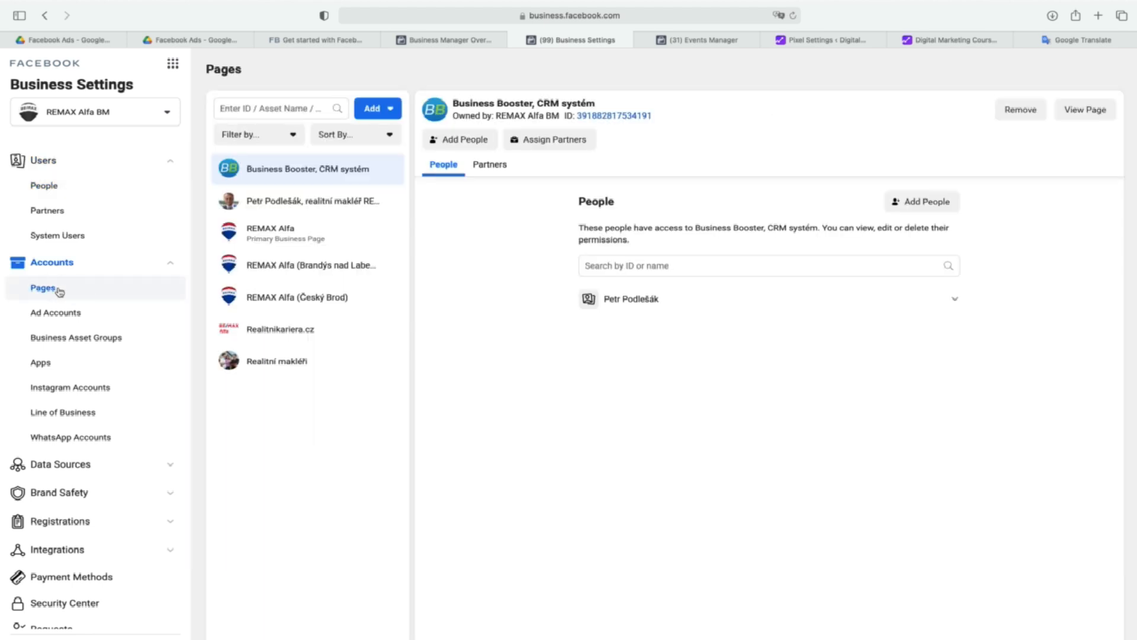
left_click(67, 312)
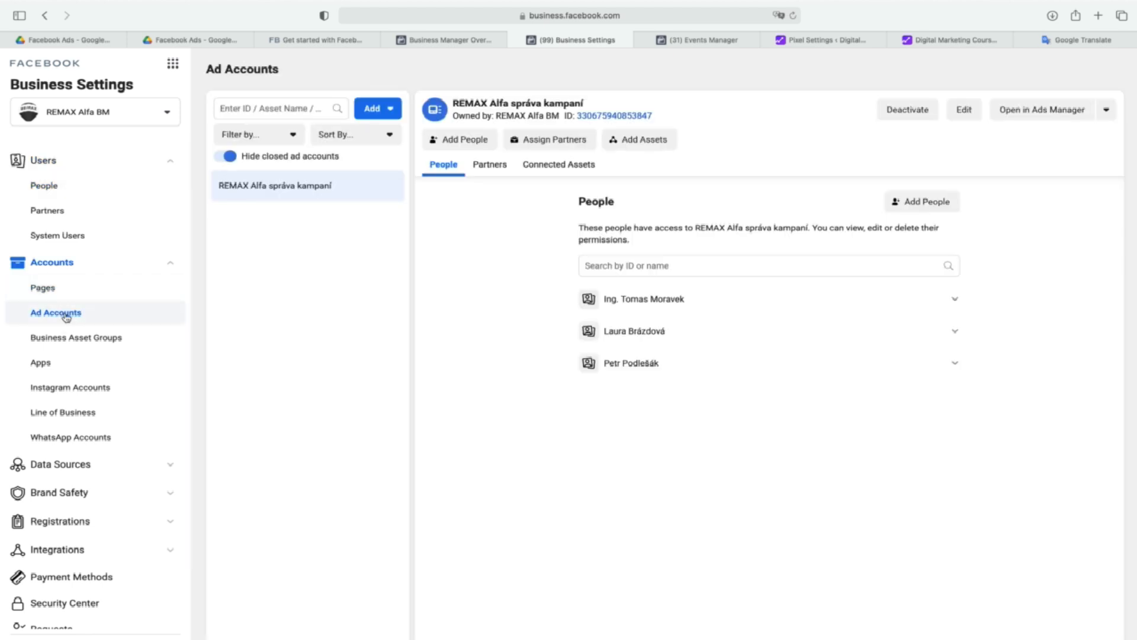
left_click(89, 388)
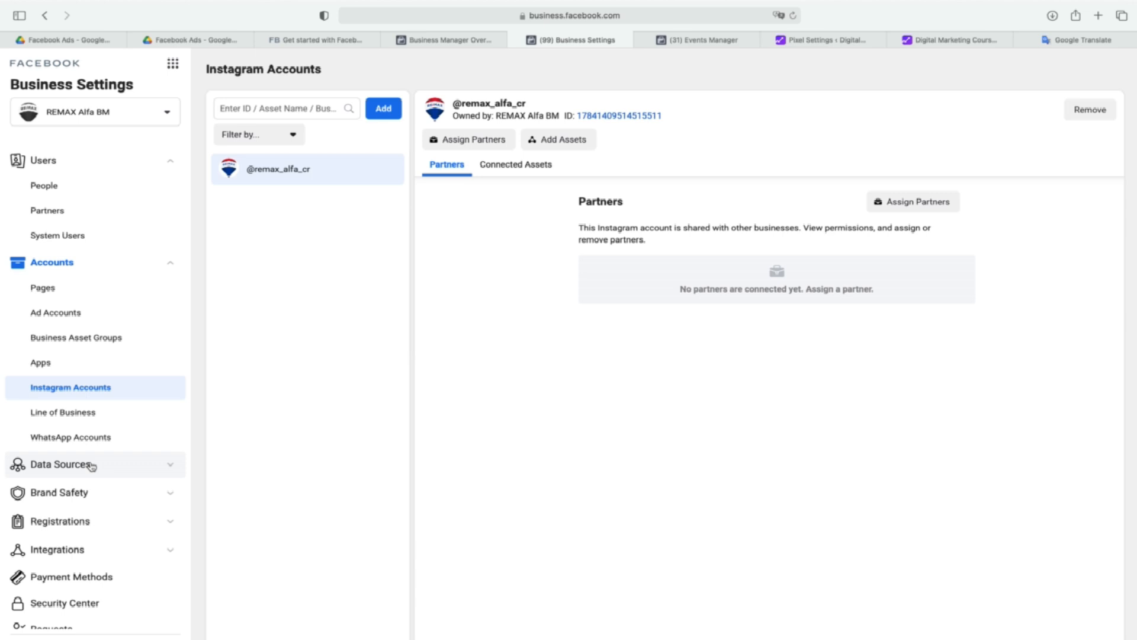
Inspect the Payment Methods in Business Settings, view the form for adding a new card and cancel it.
scroll(92, 466, "down", 3)
left_click(92, 486)
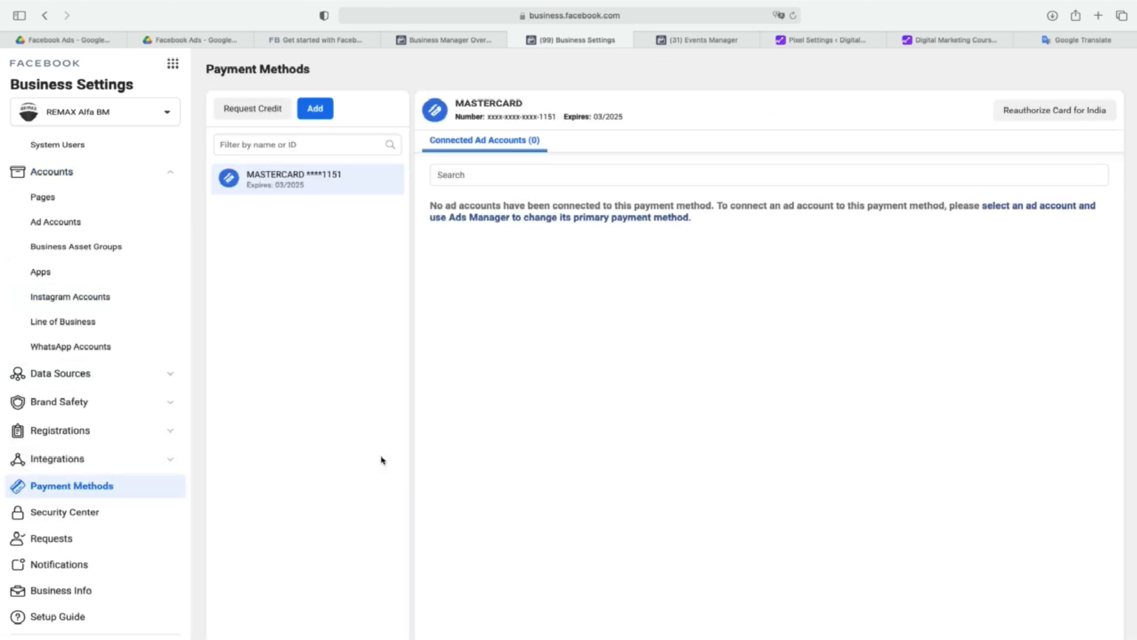
left_click(325, 110)
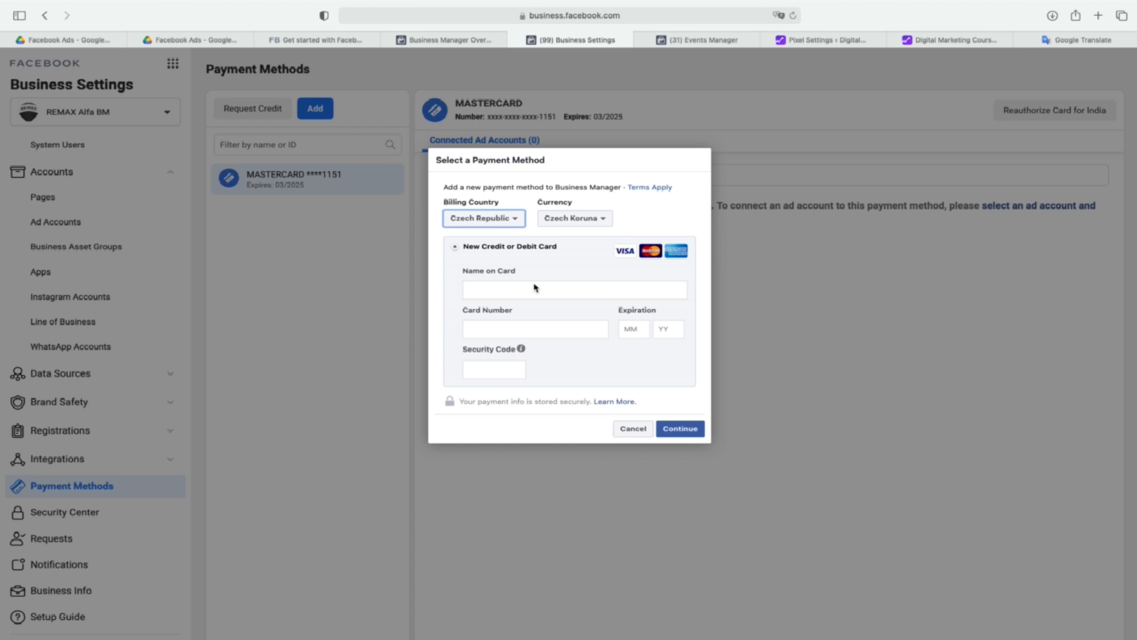
left_click(383, 299)
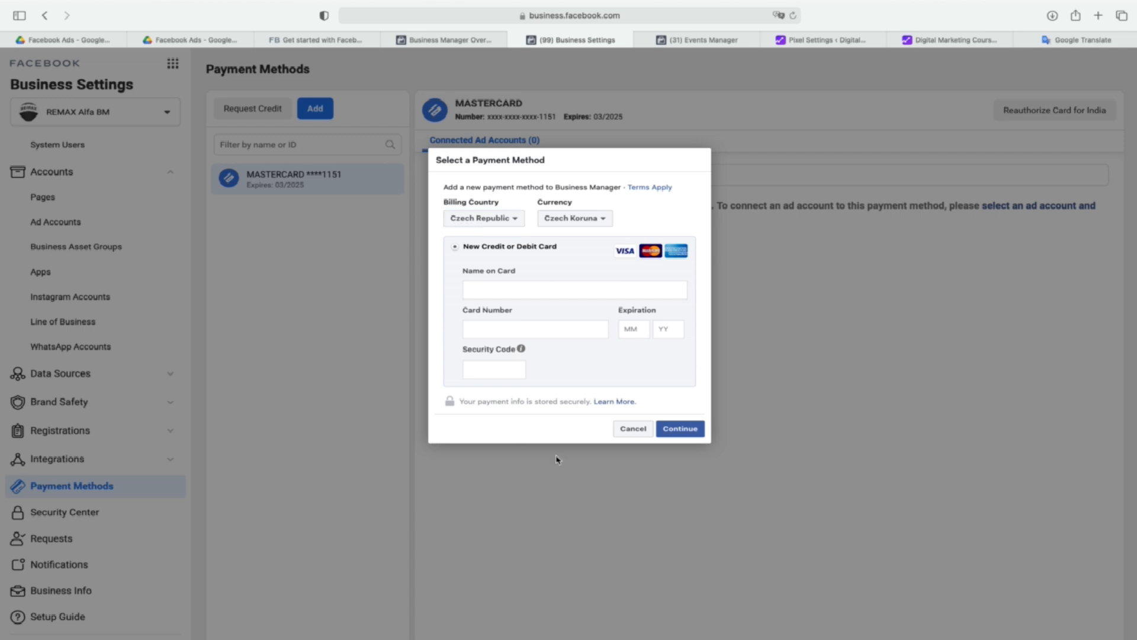
left_click(629, 430)
Review the Business Info of REMAX Alfa BM, including business details, business options and personal info.
left_click(92, 589)
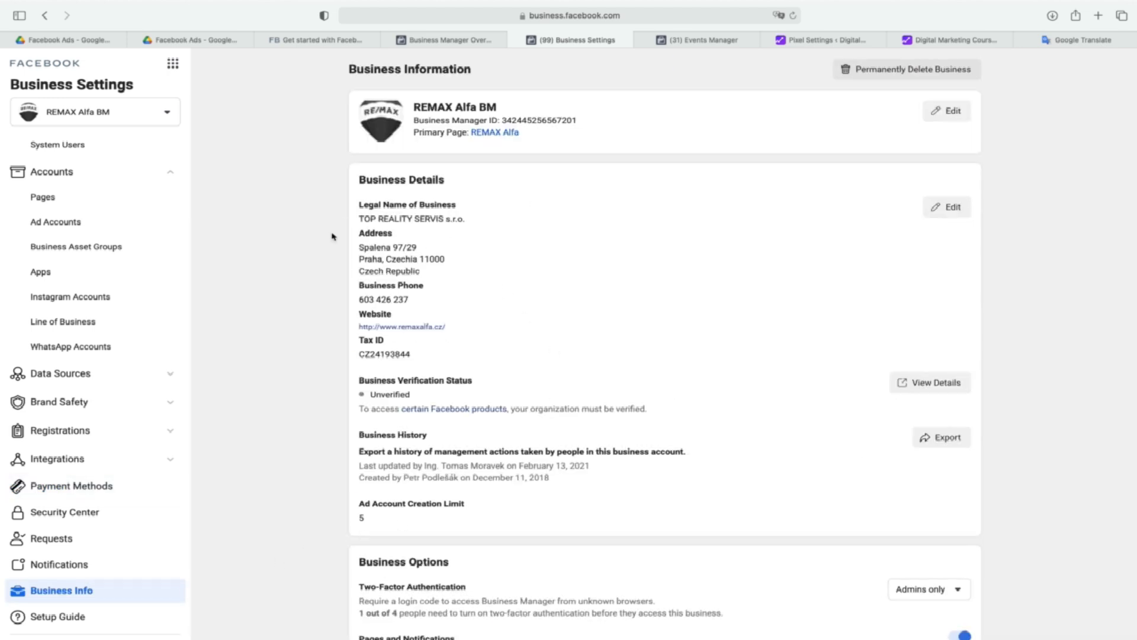
scroll(283, 549, "down", 1)
scroll(283, 549, "down", 3)
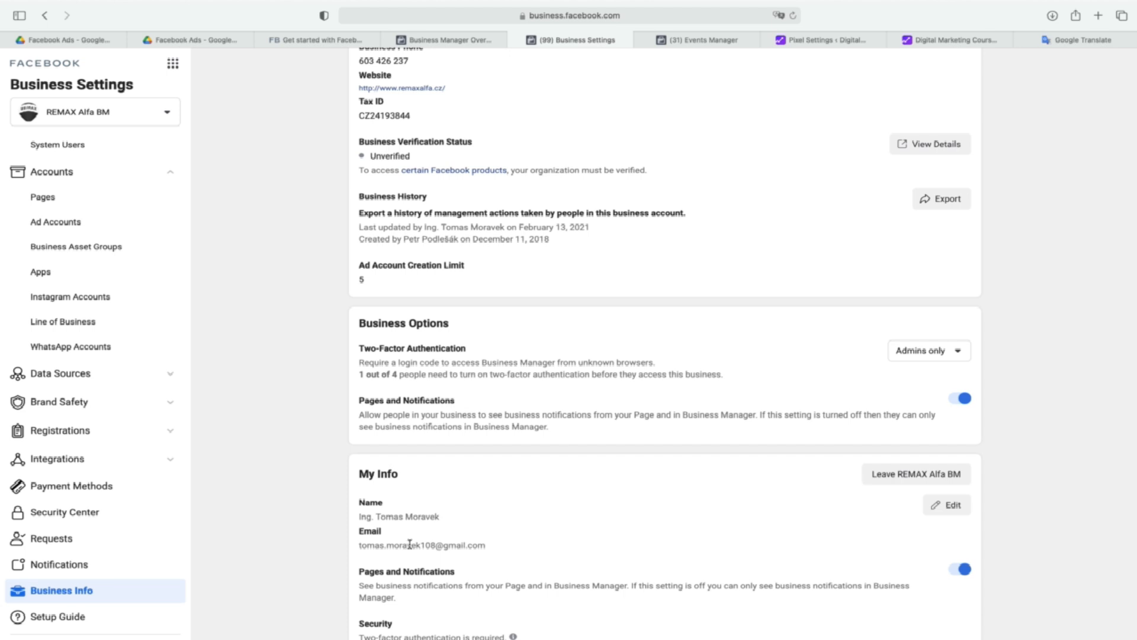
scroll(409, 541, "up", 4)
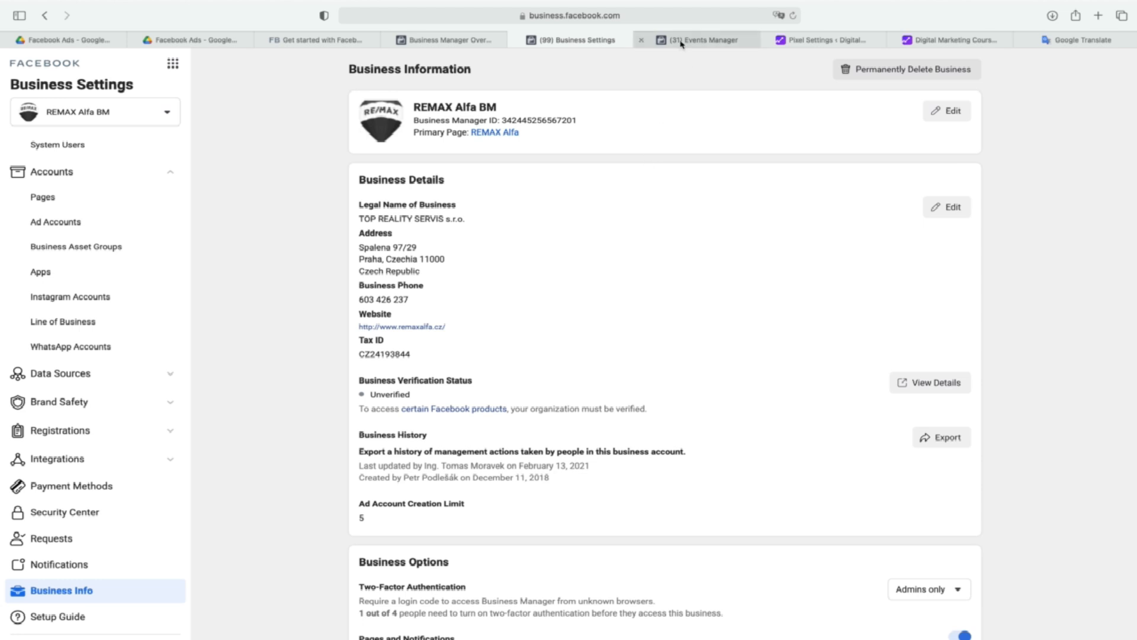
Open Ads Manager for REMAX Alfa BM from the full list of business tools.
mouse_move(682, 44)
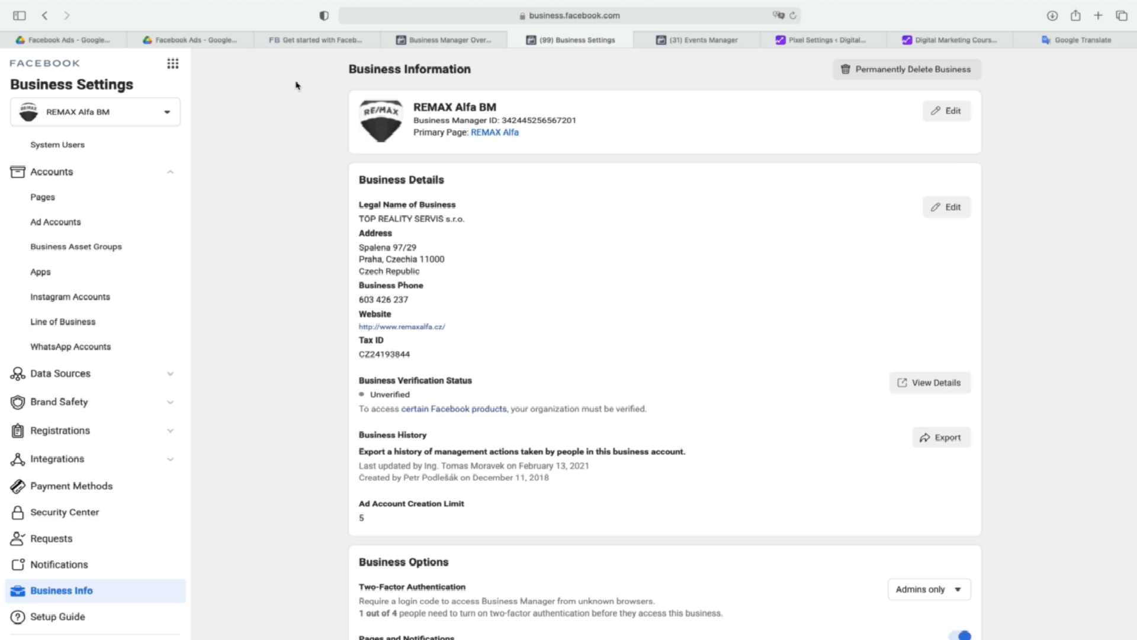
left_click(174, 65)
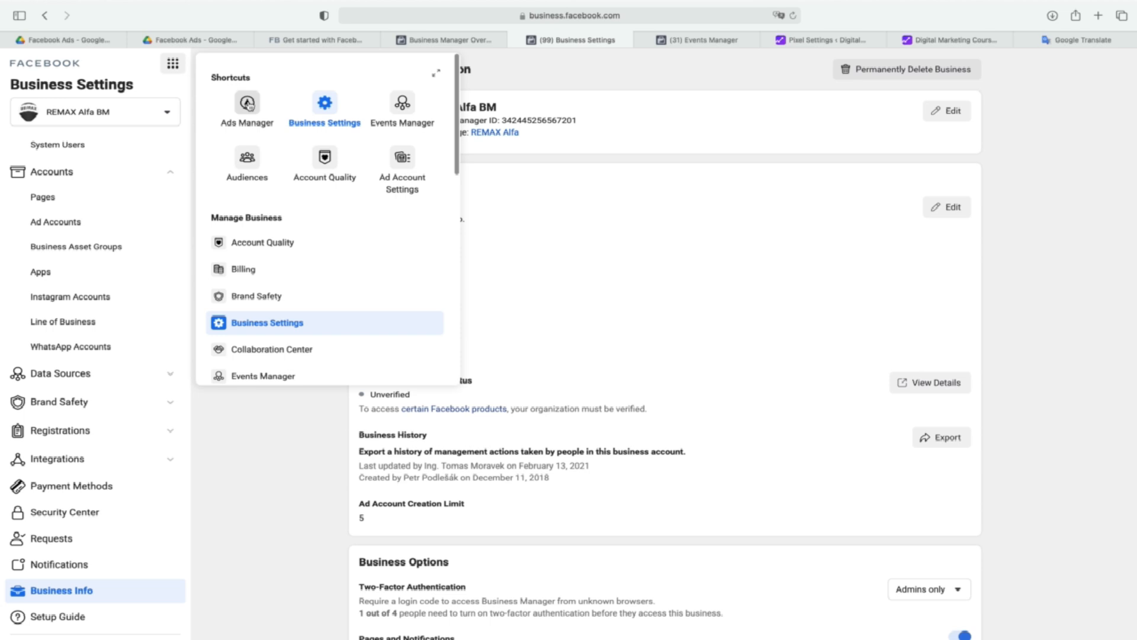
left_click(436, 73)
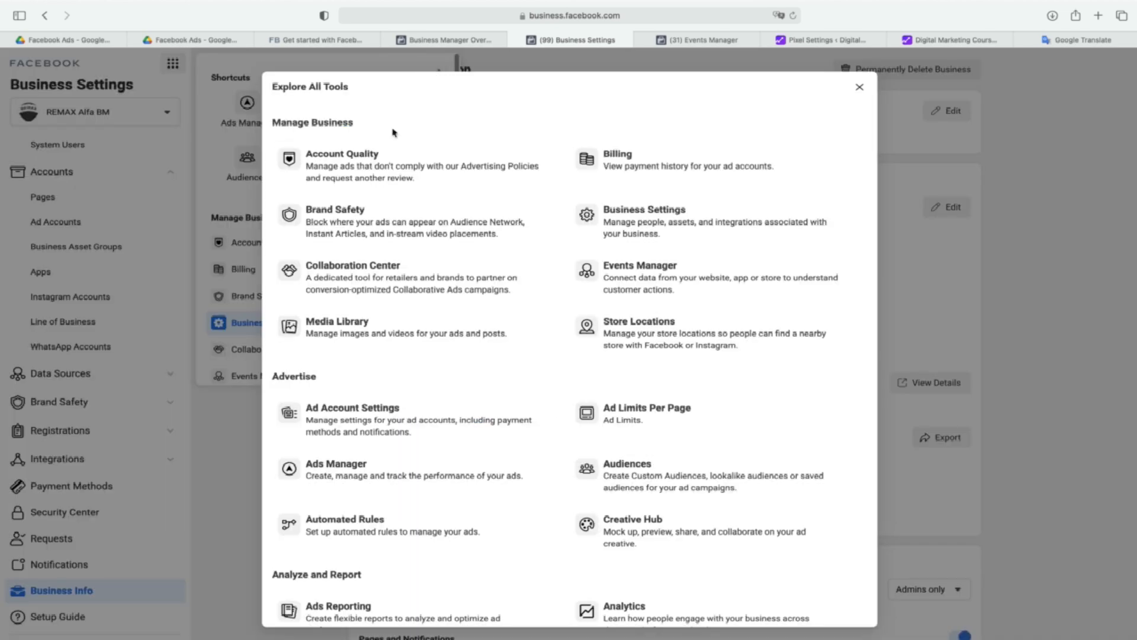
left_click(319, 468)
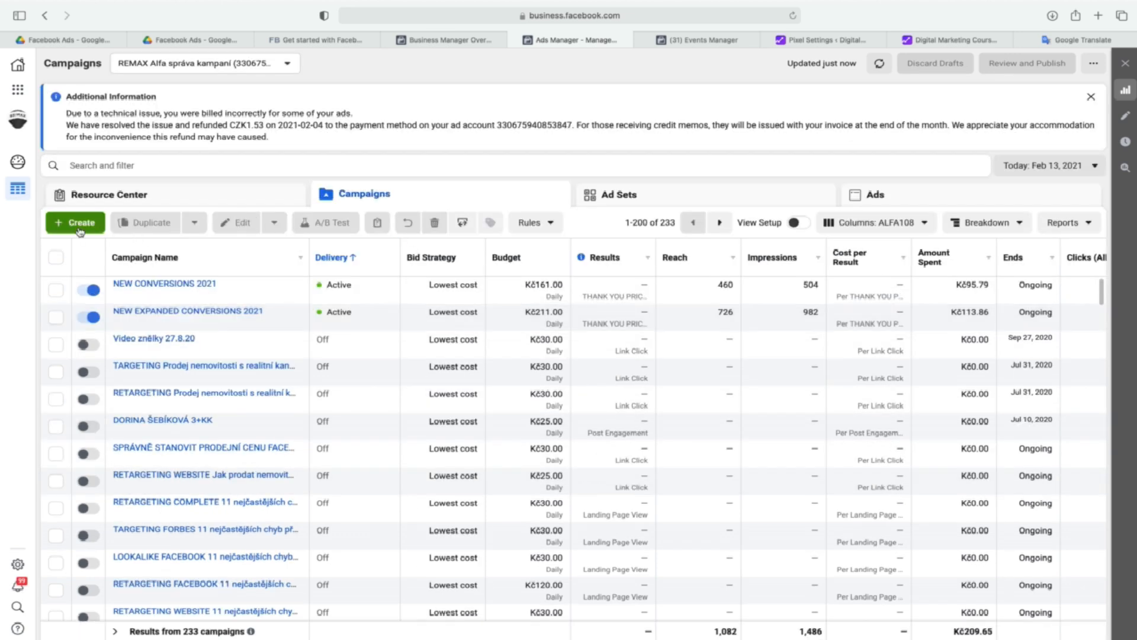
Create a new campaign with the Engagement objective and Post engagement type, keep its default settings and proceed to the ad set.
left_click(81, 230)
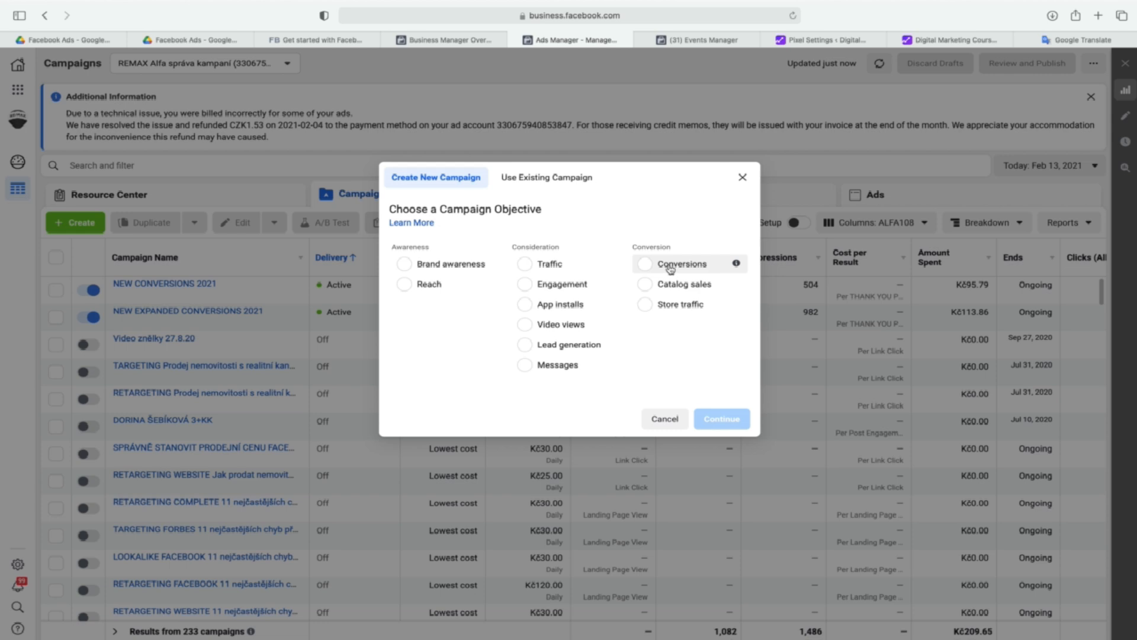
left_click(577, 285)
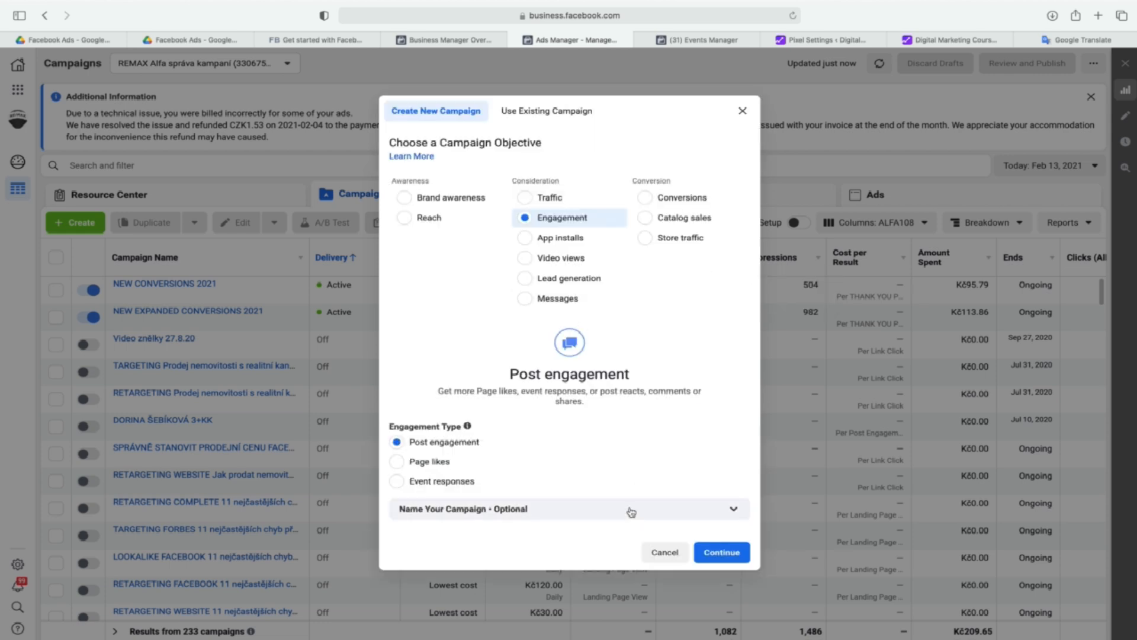
left_click(710, 553)
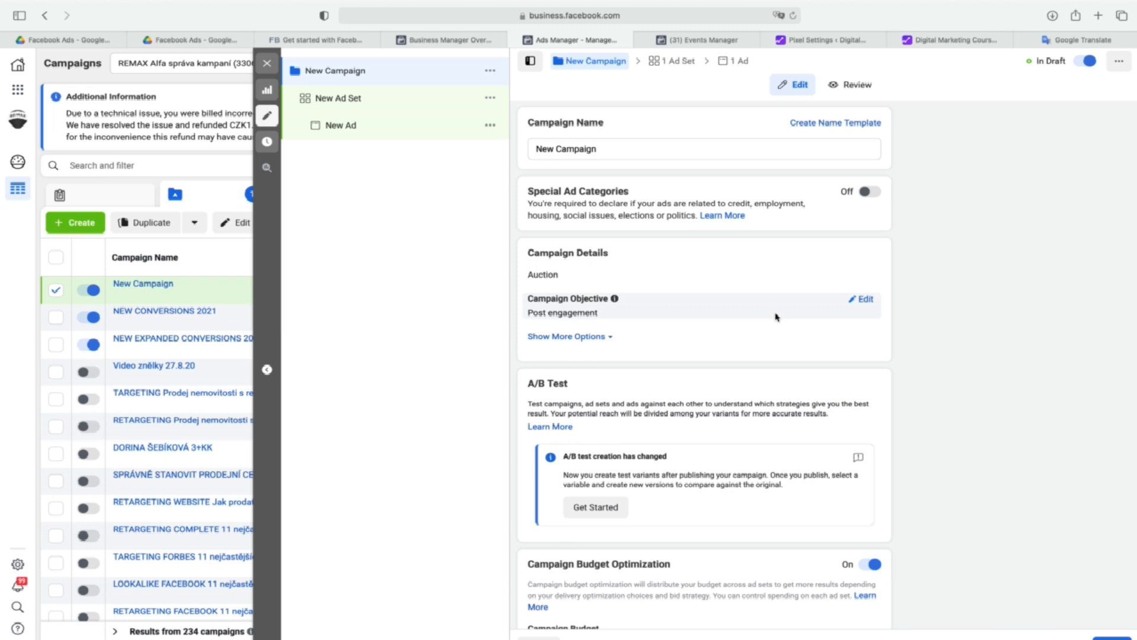
scroll(775, 317, "down", 3)
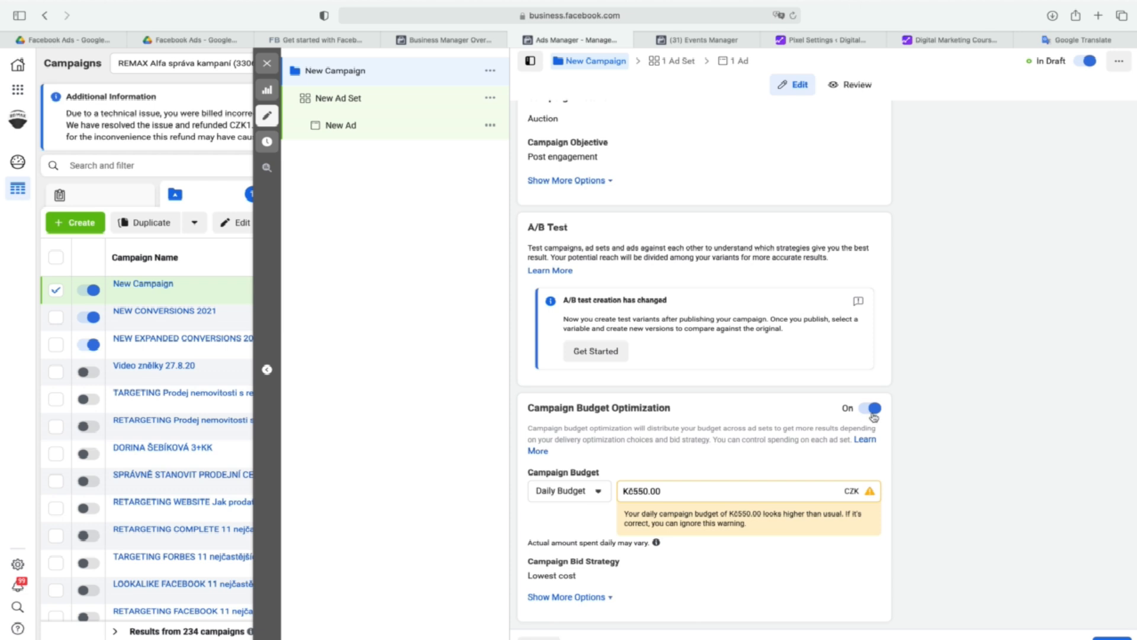
left_click(1110, 637)
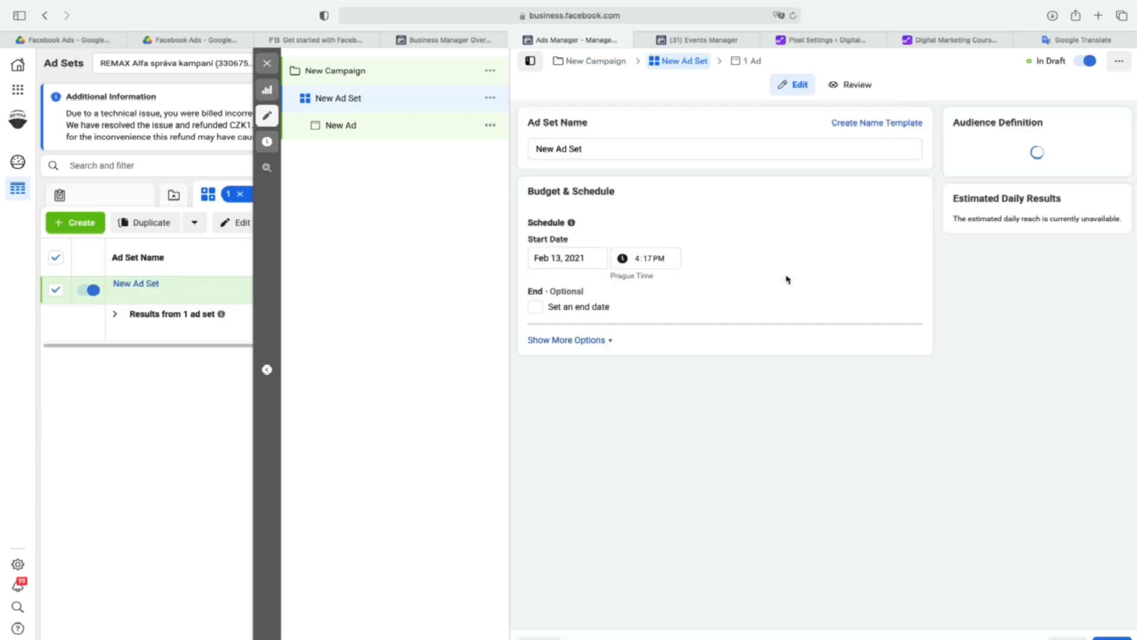
Browse the existing custom audiences available for the new ad set without choosing one.
scroll(811, 297, "down", 5)
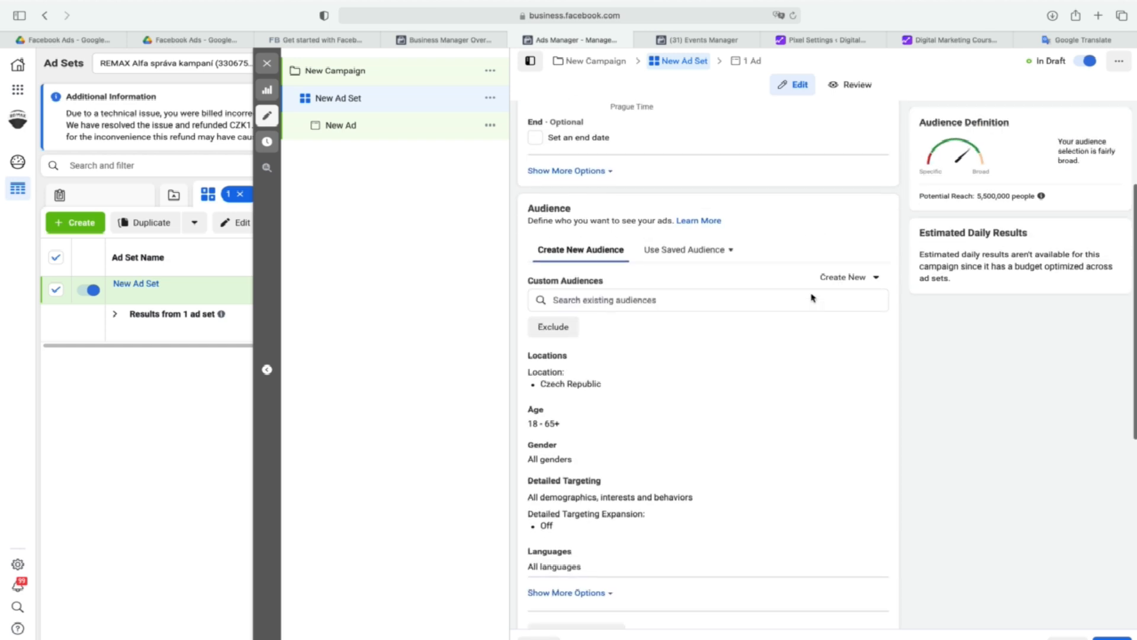
left_click(705, 281)
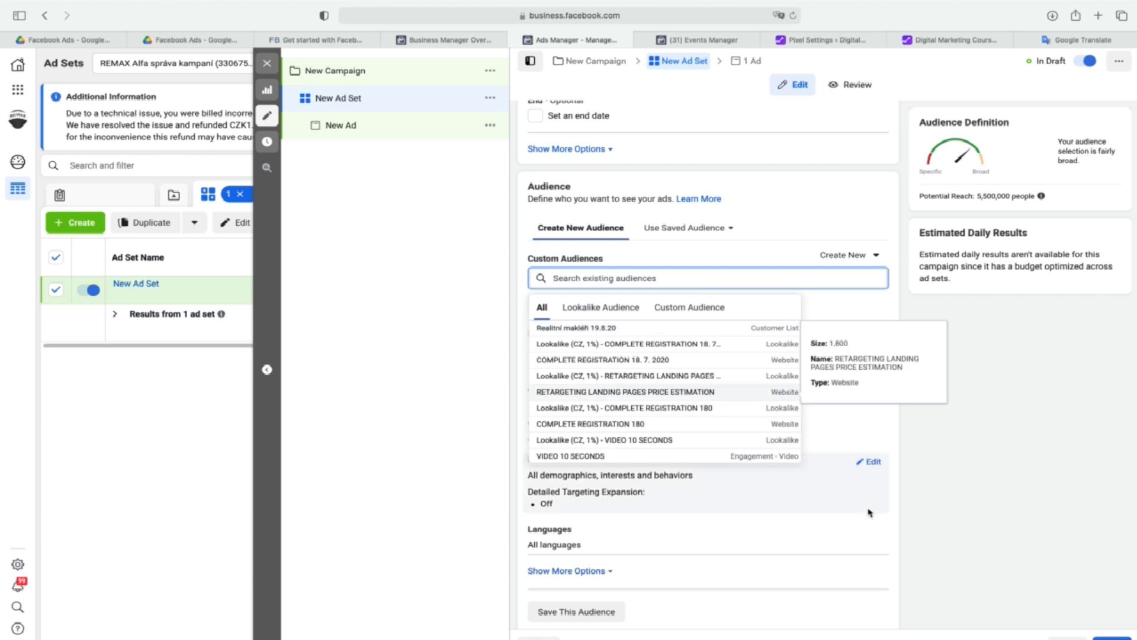
left_click(950, 507)
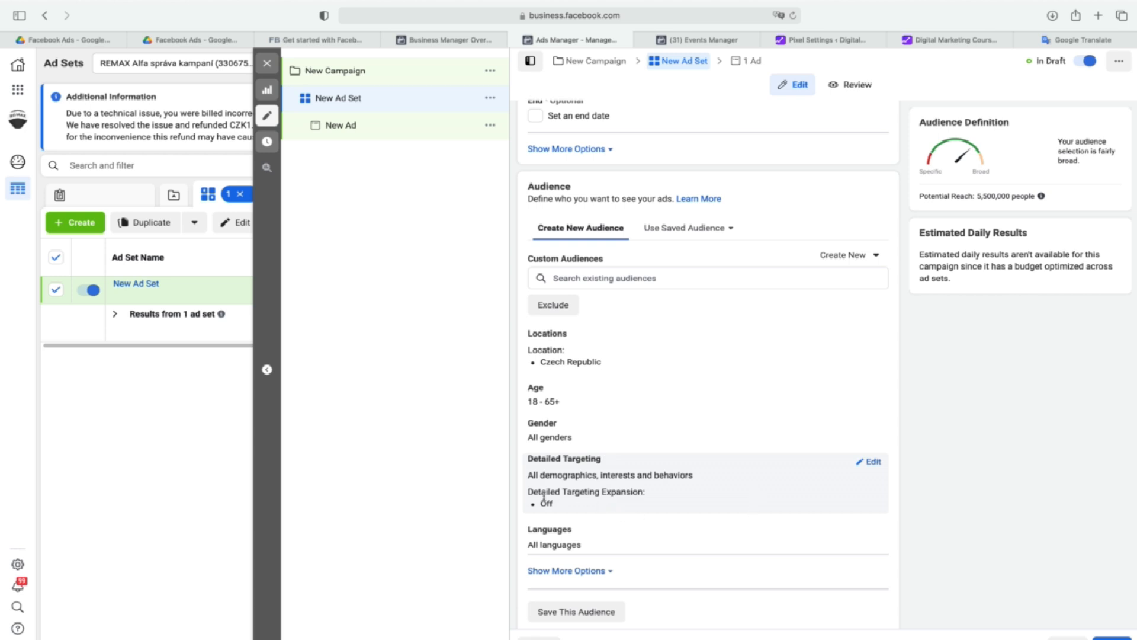
Open the ad set's detailed targeting for editing, switch Detailed Targeting Expansion on and turn it back off.
left_click(873, 463)
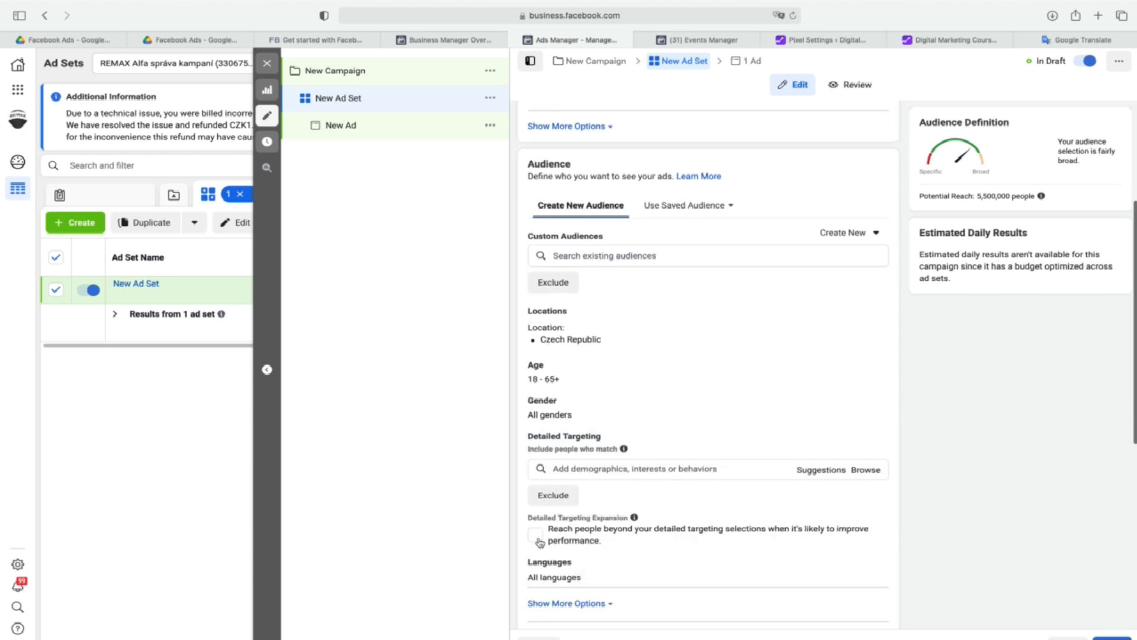
left_click(536, 536)
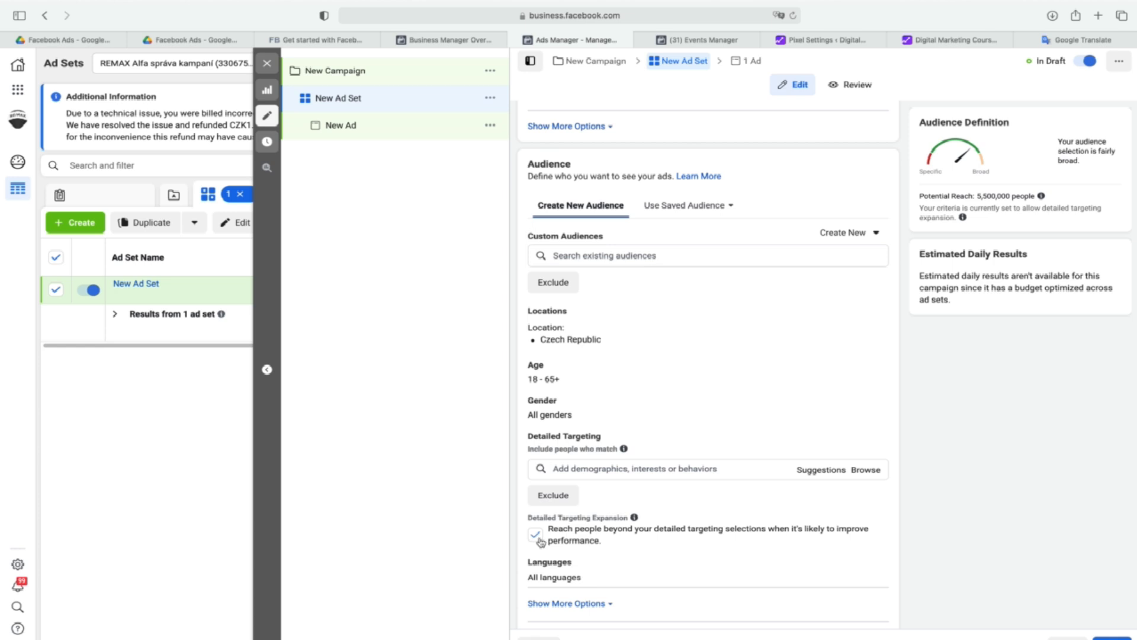
left_click(536, 535)
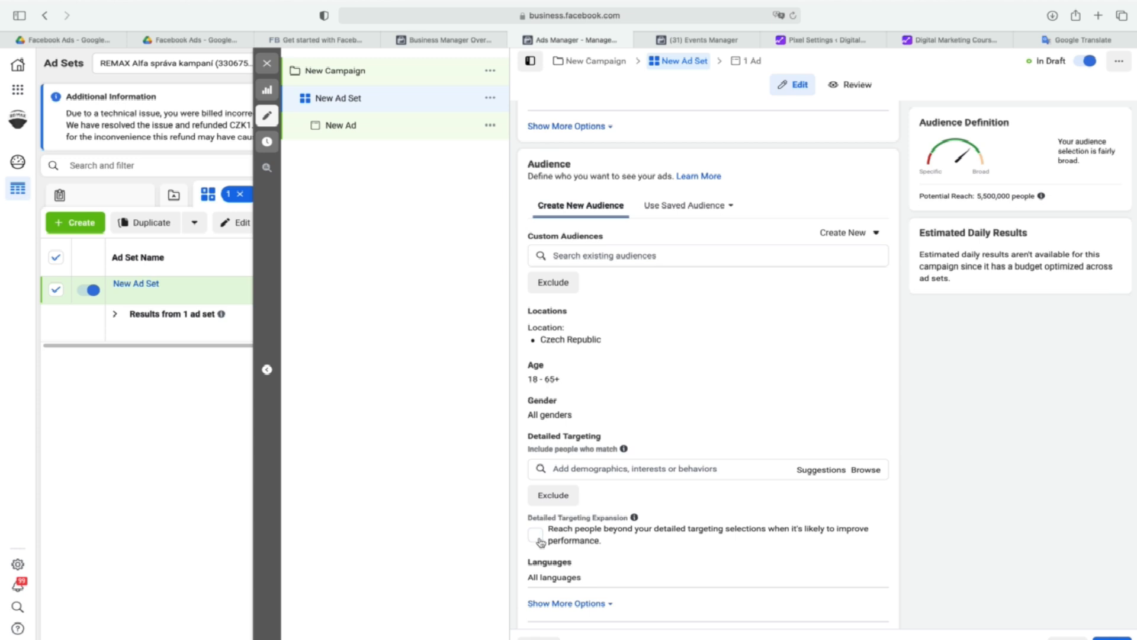
Narrow the ad set's audience location from the whole country to the state of Prague, Czech Republic.
left_click(879, 317)
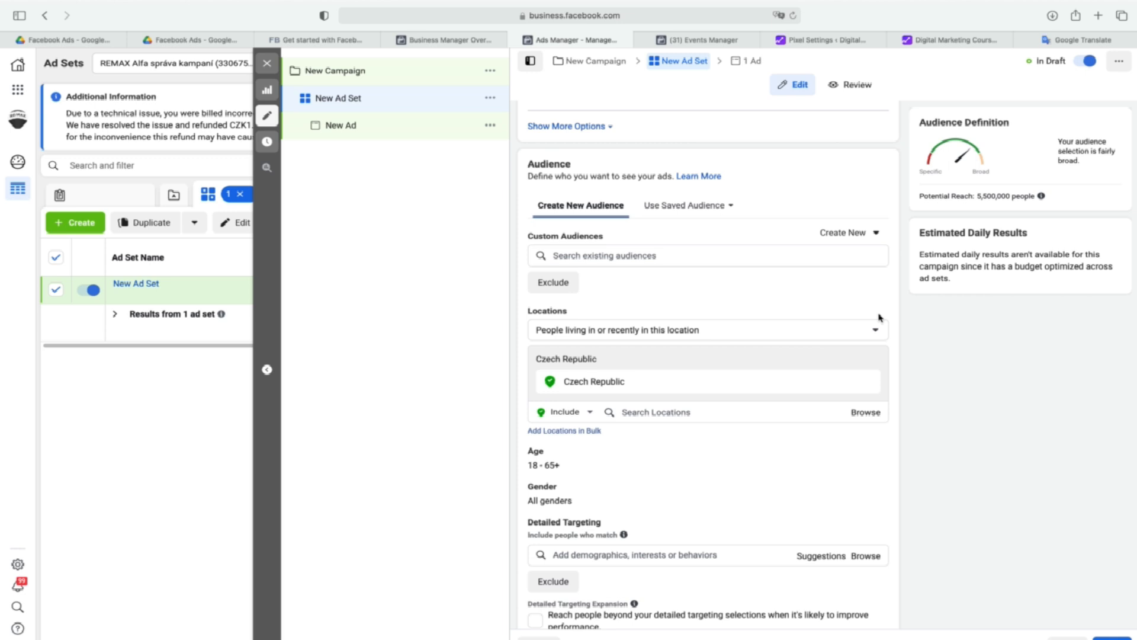
left_click(644, 412)
type("prague")
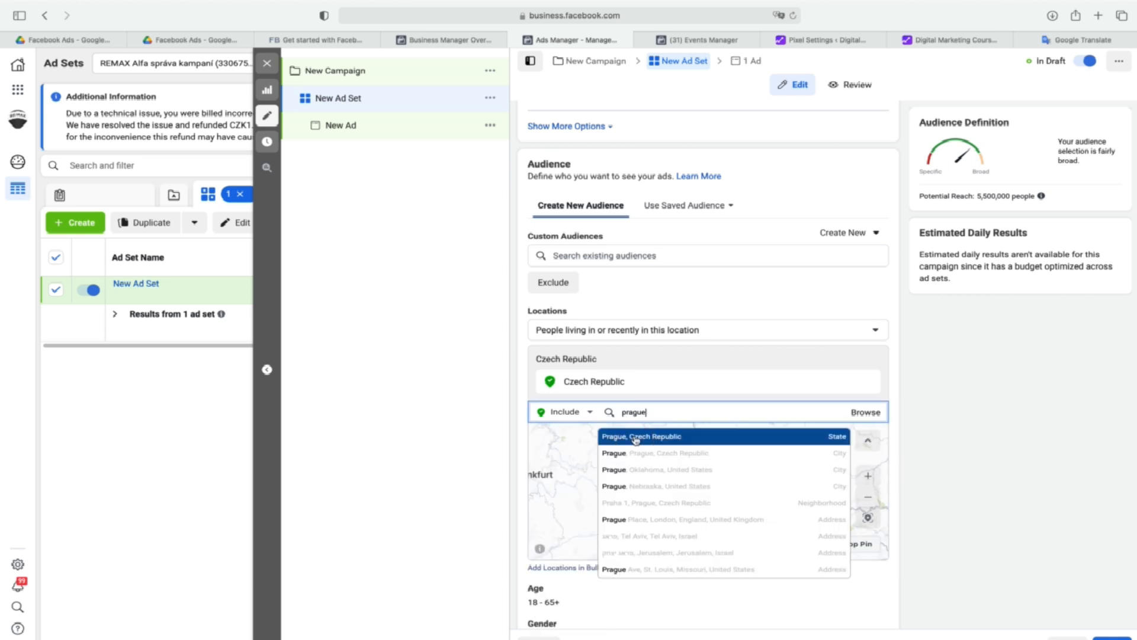
left_click(635, 439)
Open the ad set's age setting and view the available minimum ages without changing the range.
scroll(929, 433, "down", 3)
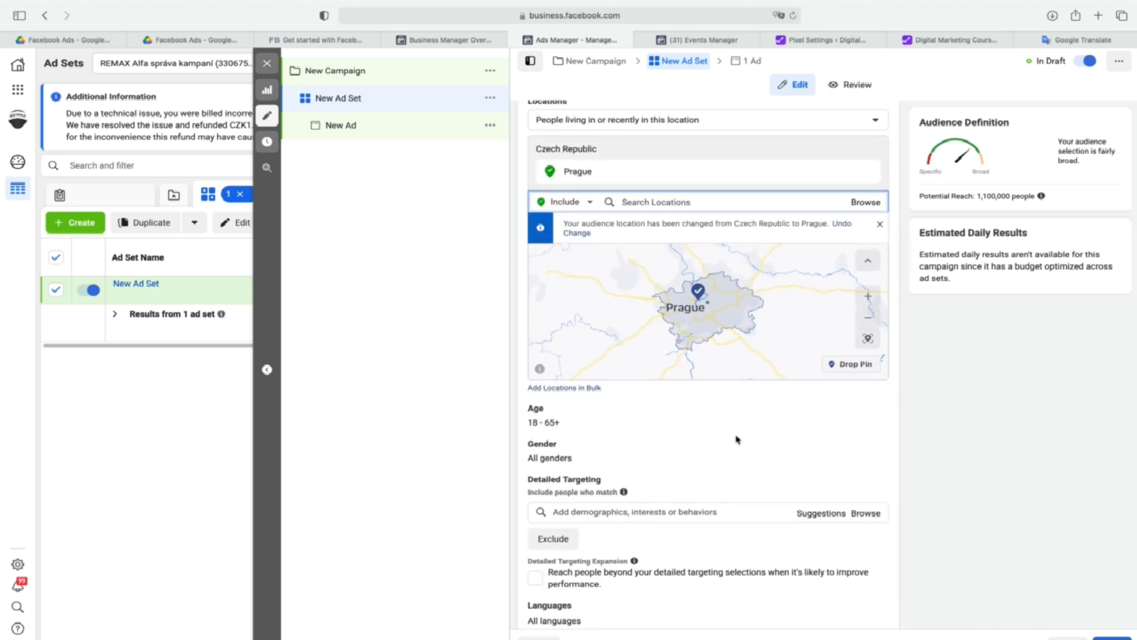
left_click(879, 415)
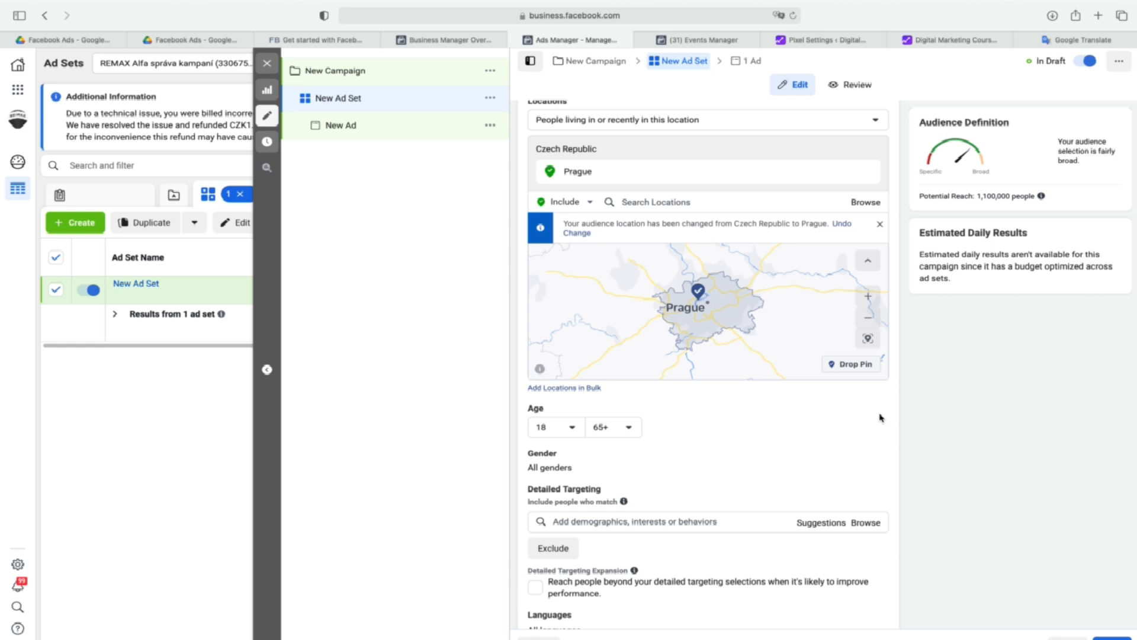
left_click(567, 428)
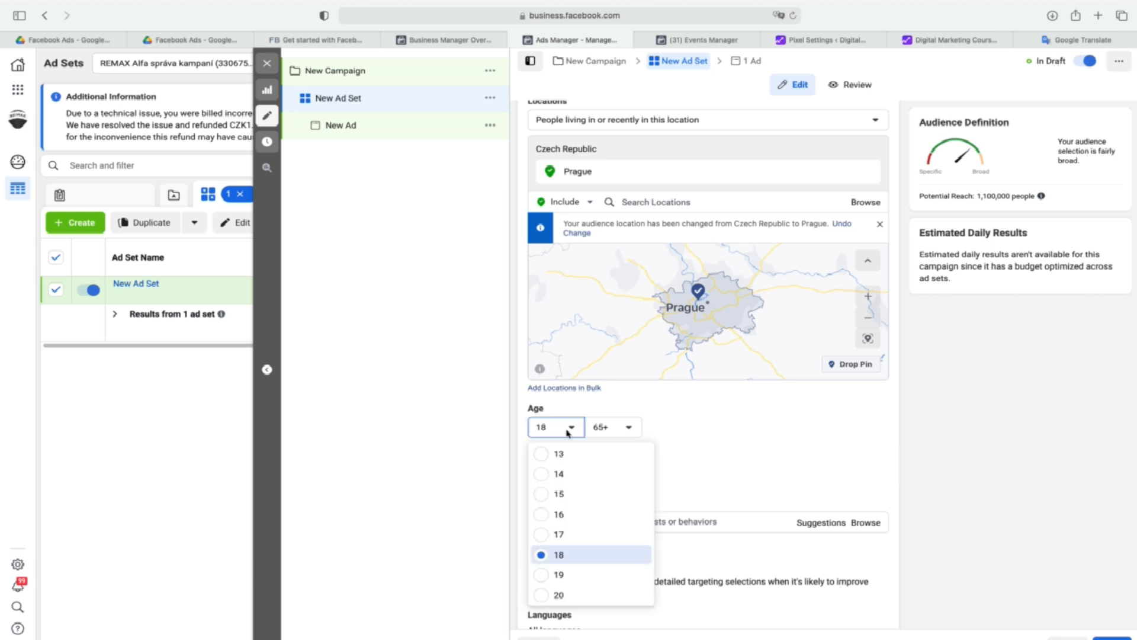
left_click(678, 425)
Add the interests Luxury real estate and Real estate investing to the detailed targeting and view further suggestions.
left_click(704, 522)
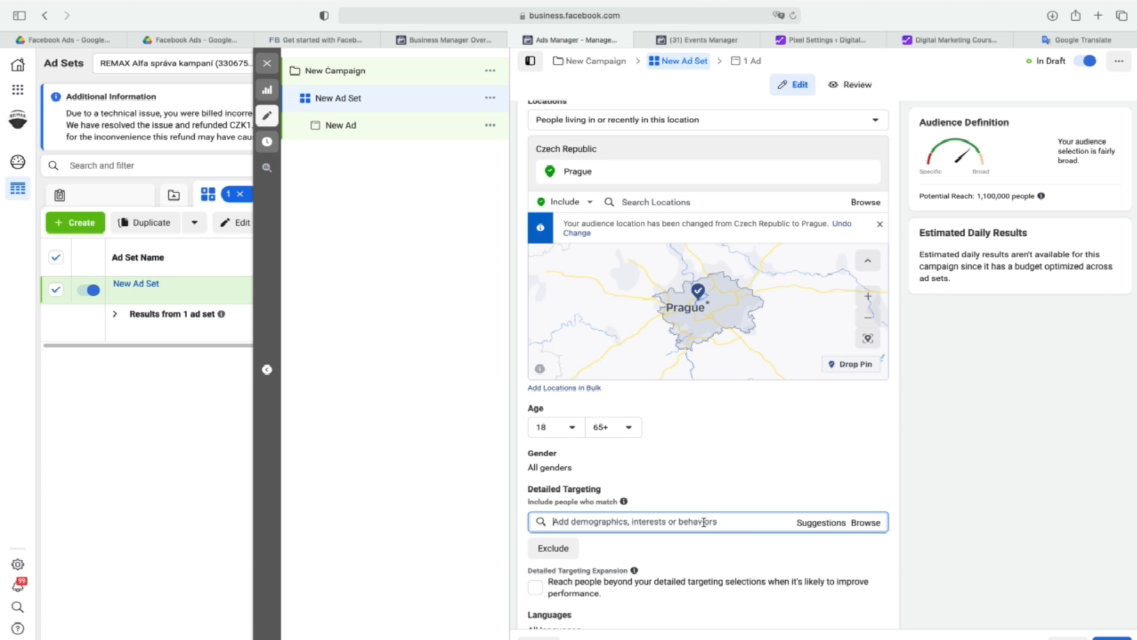
type("luxury")
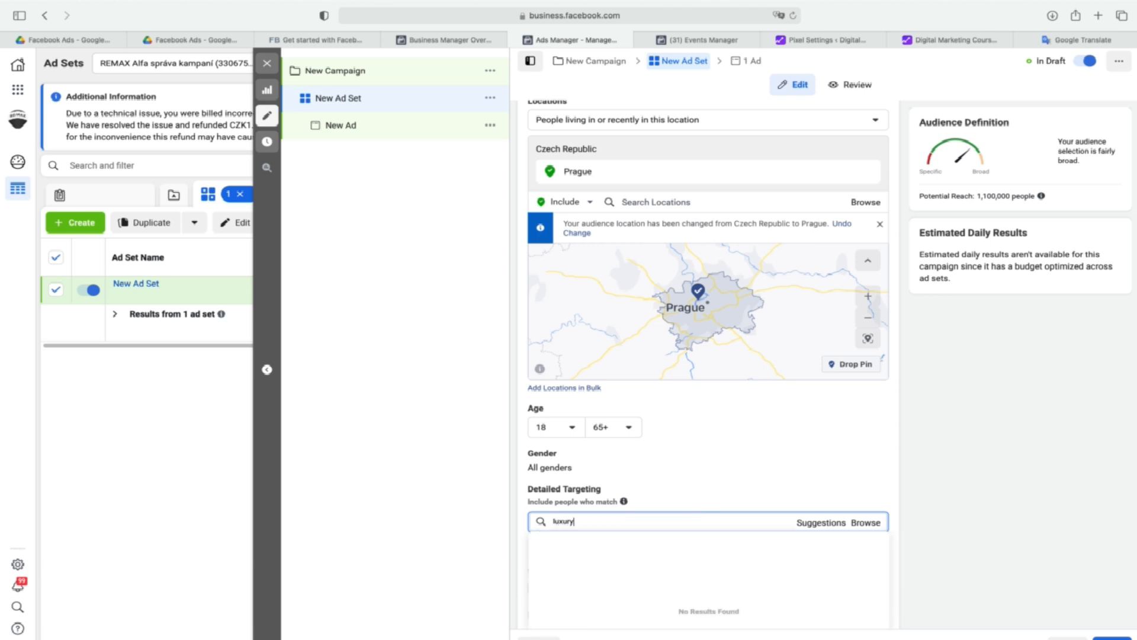
key("BackSpace")
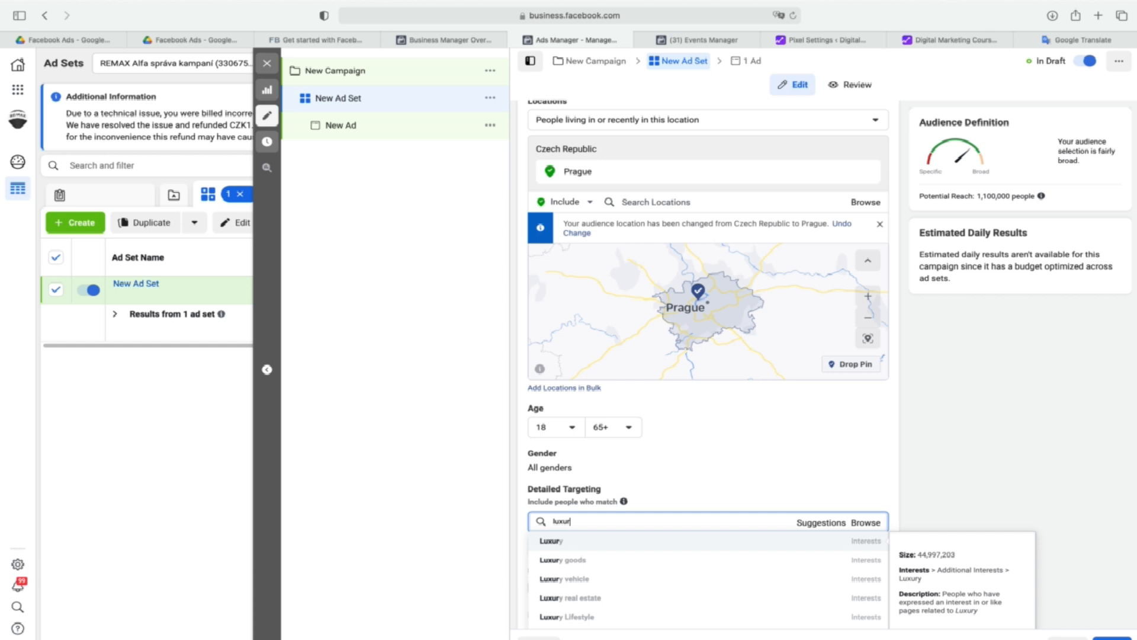
left_click(588, 598)
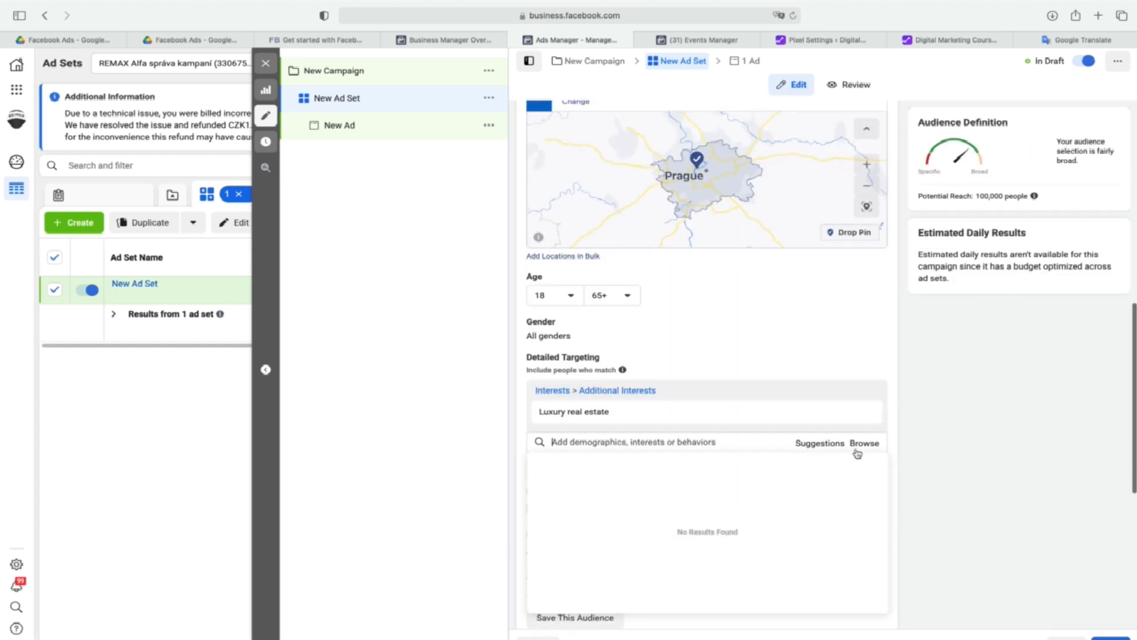
left_click(821, 443)
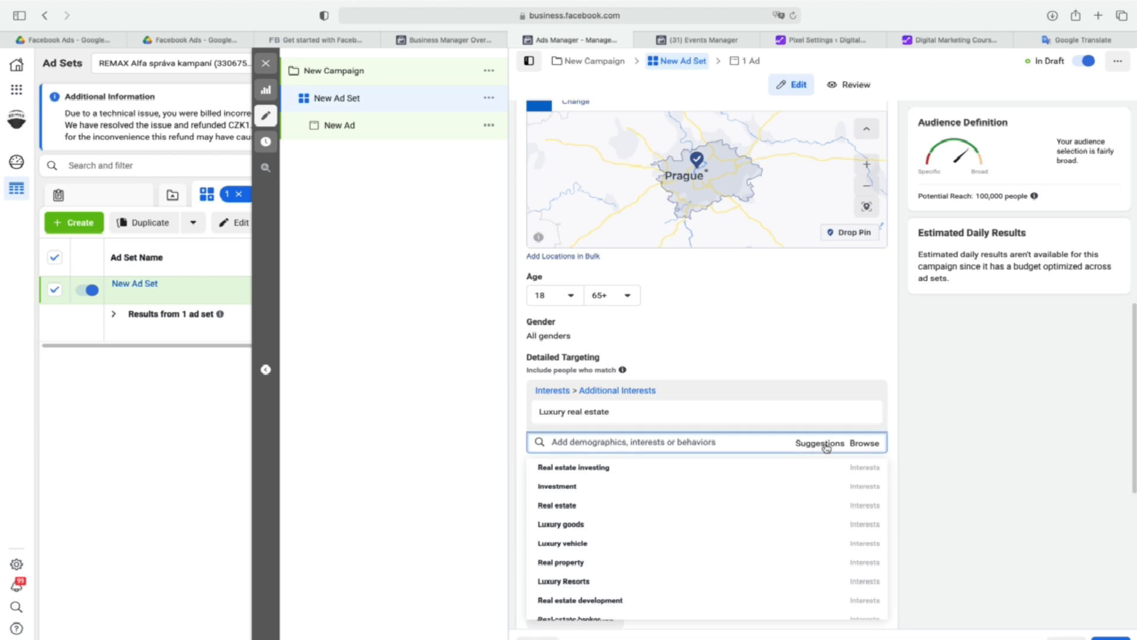
left_click(580, 468)
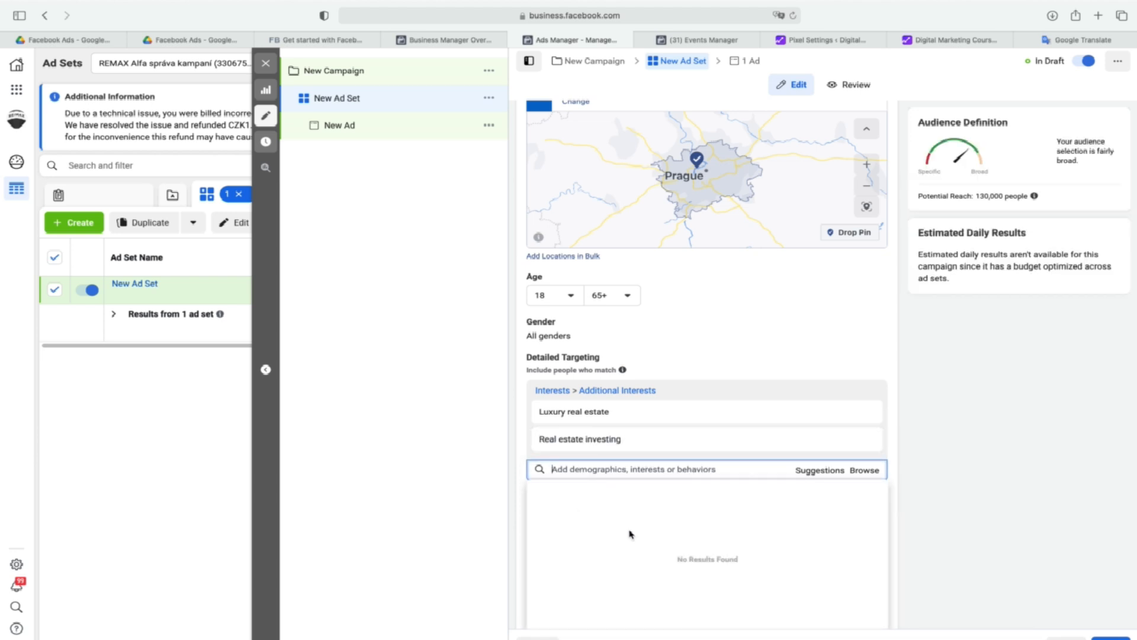
left_click(817, 473)
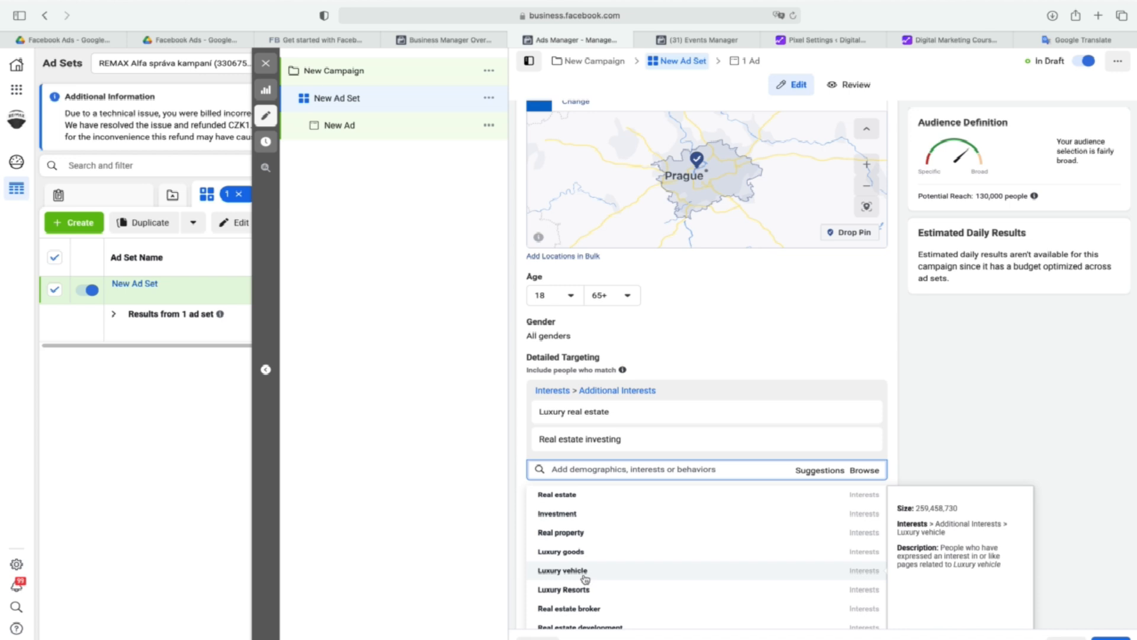
Close the ad set editor without publishing and delete the New Campaign draft.
left_click(267, 66)
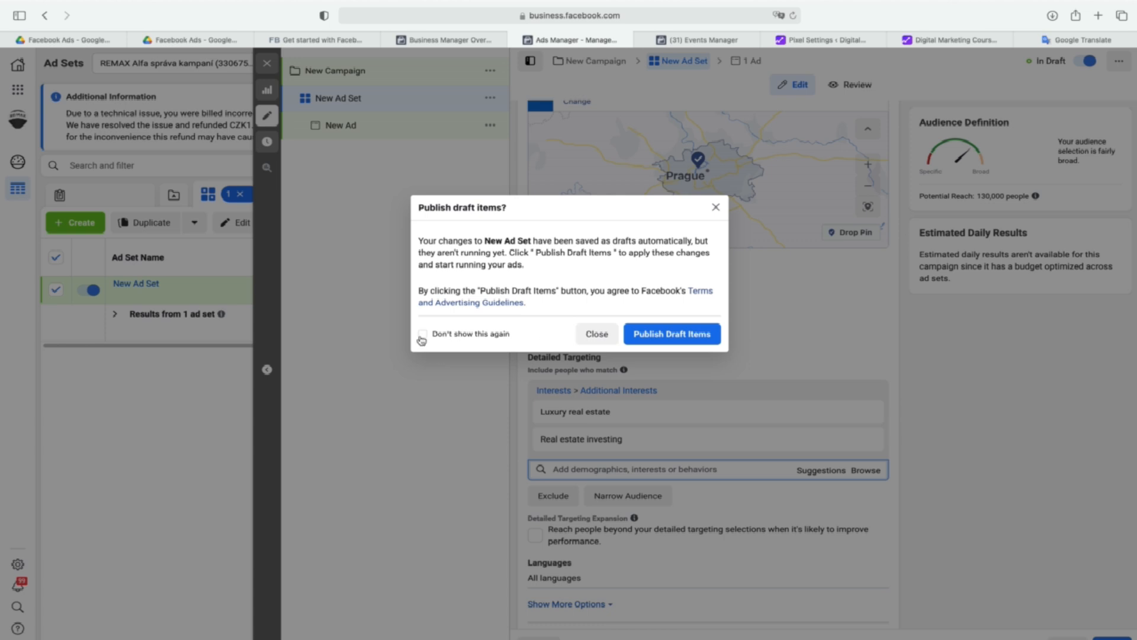
left_click(597, 334)
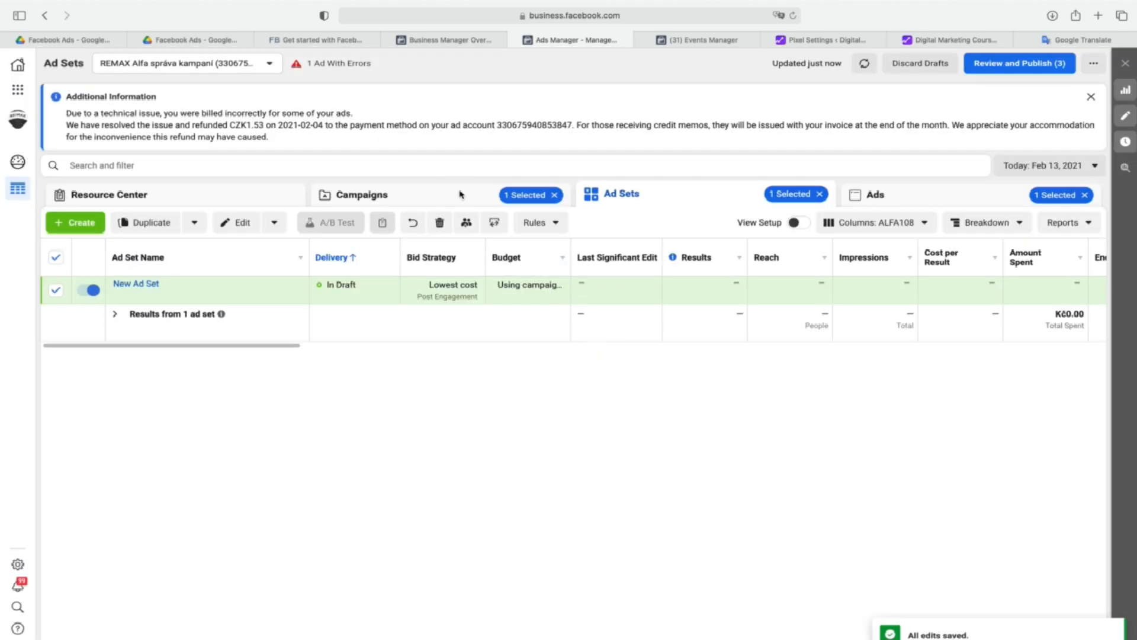
left_click(460, 195)
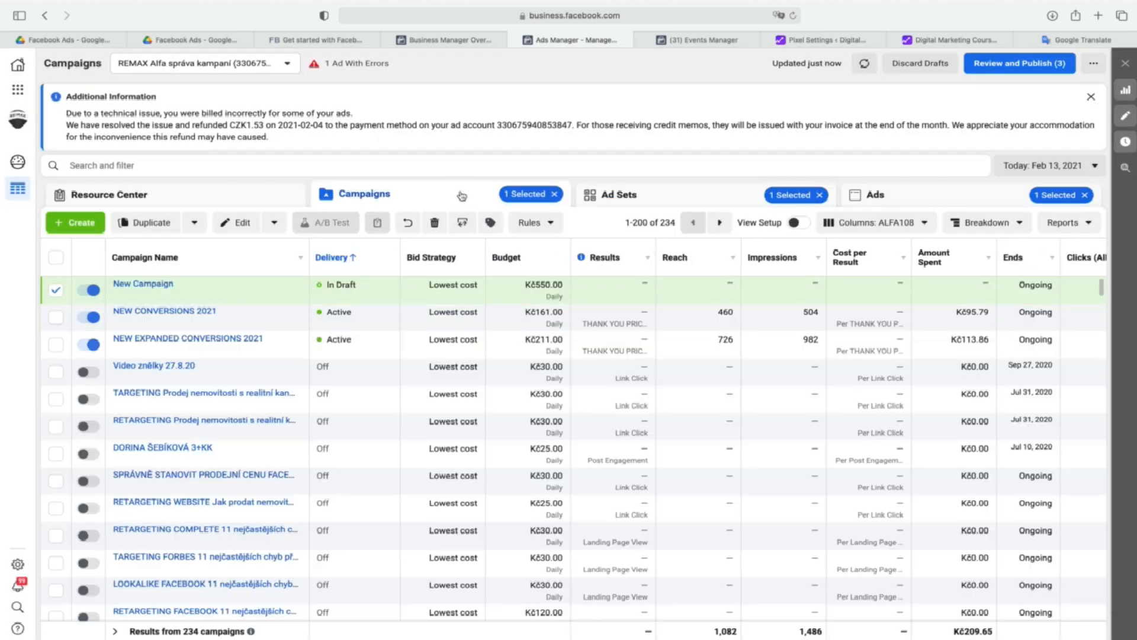
left_click(435, 224)
left_click(689, 282)
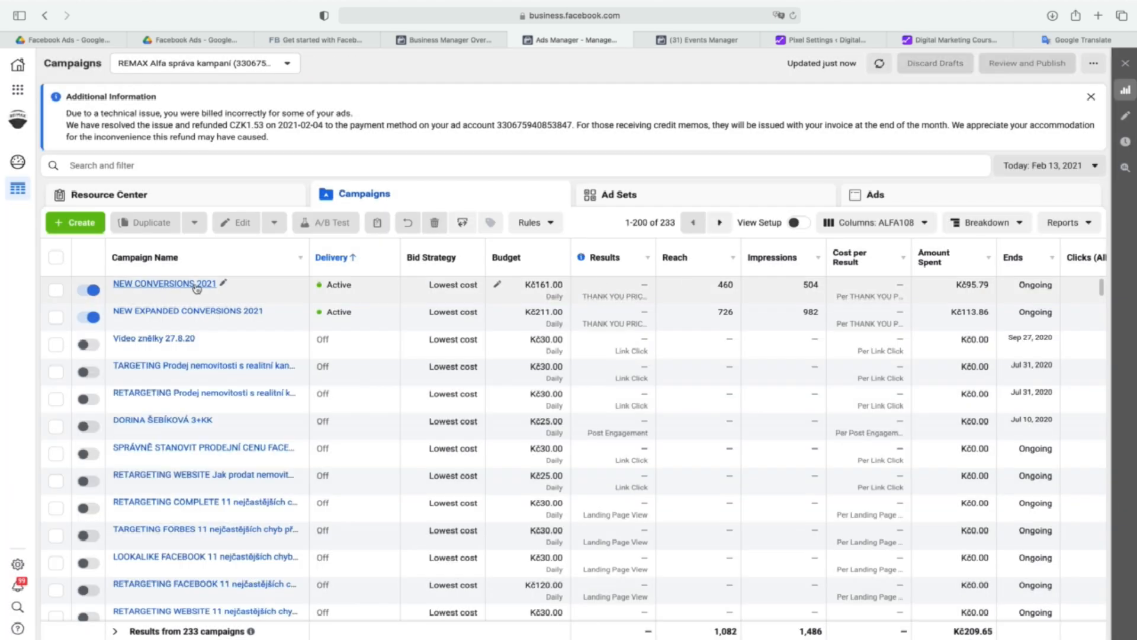
View the ads inside the NEW CONVERSIONS 2021 ad set of the campaign with the same name.
mouse_move(196, 296)
left_click(204, 287)
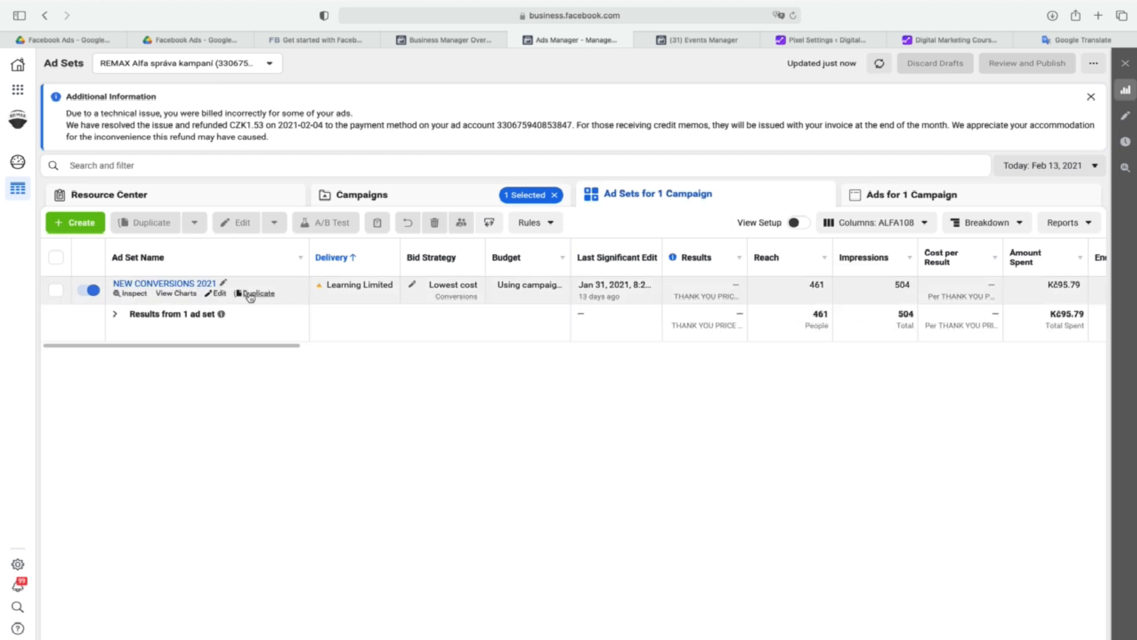
left_click(202, 285)
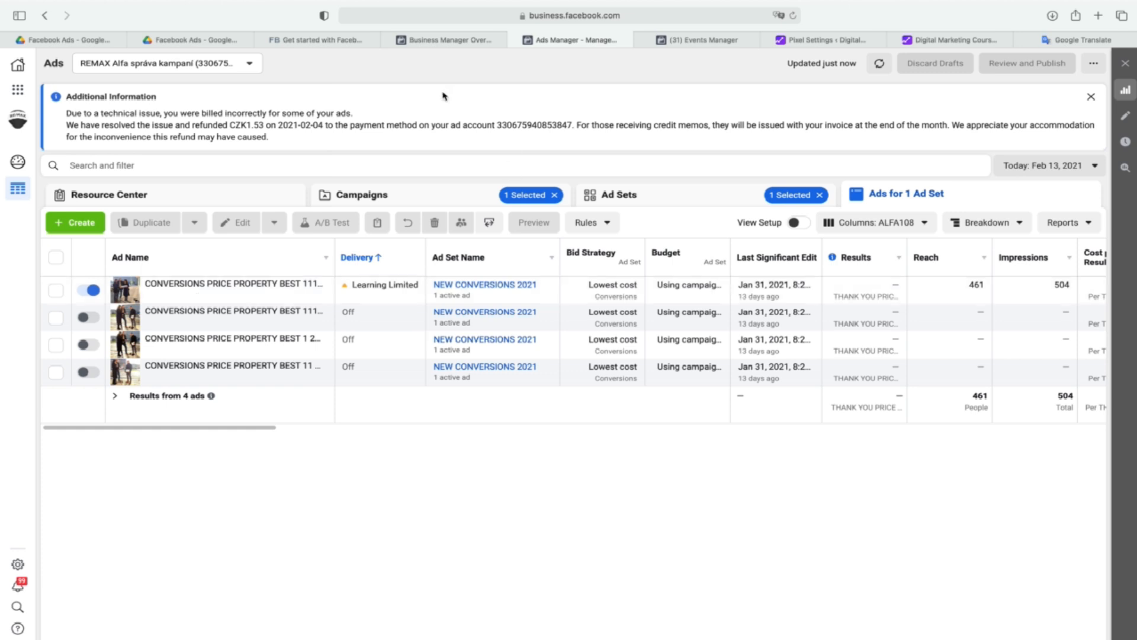
Open Audiences and start a new custom audience with Facebook Page as its source.
left_click(17, 90)
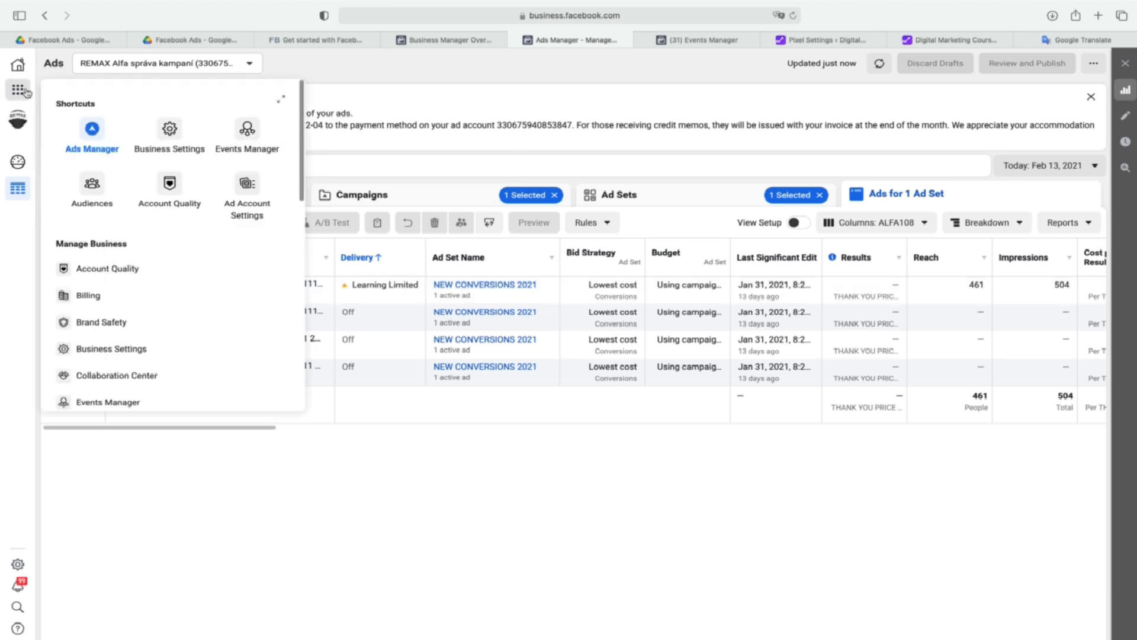
left_click(93, 186)
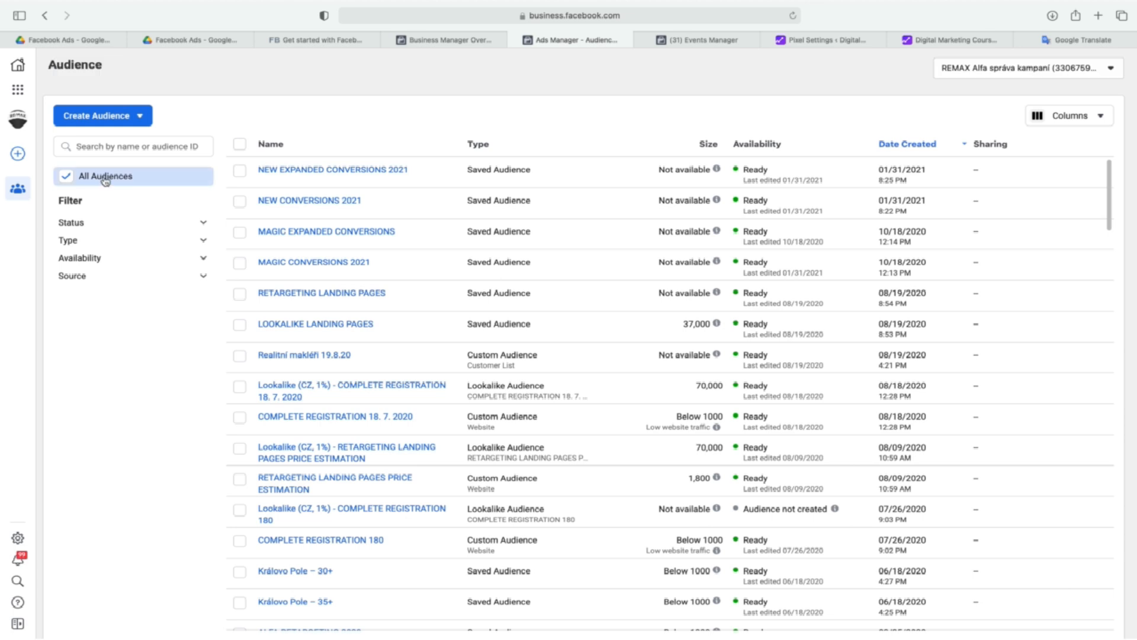
left_click(140, 117)
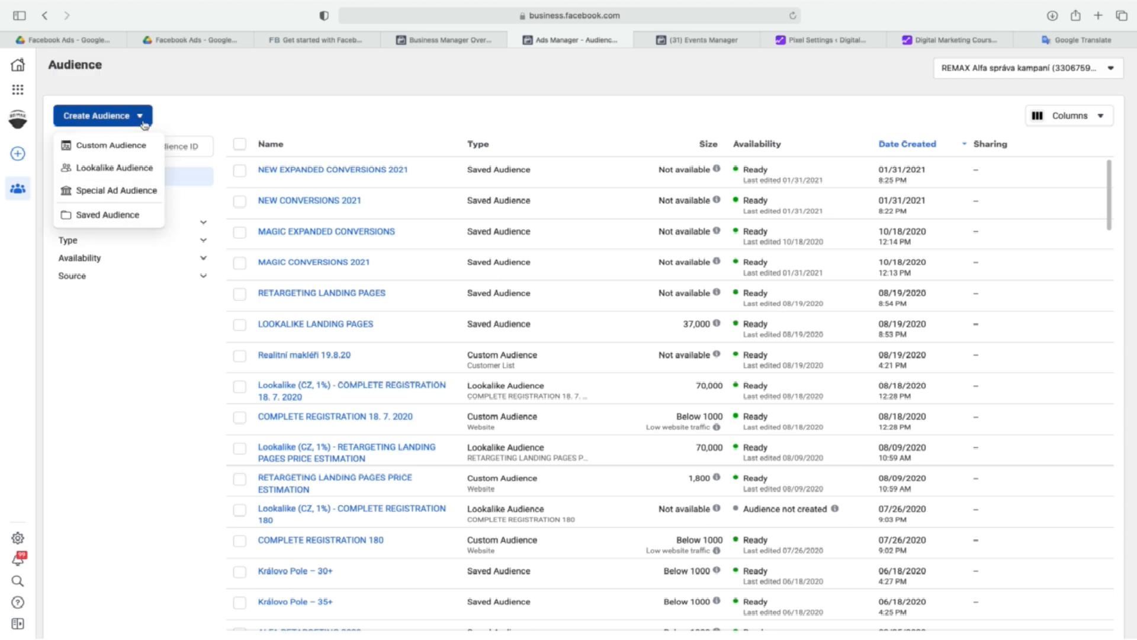
left_click(115, 150)
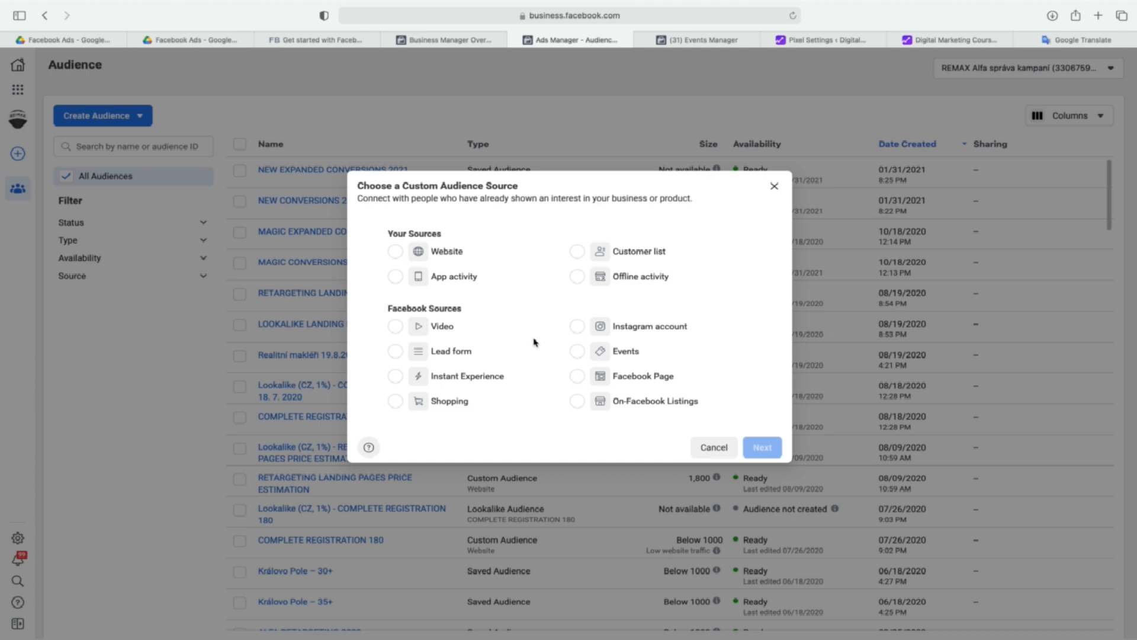
left_click(648, 377)
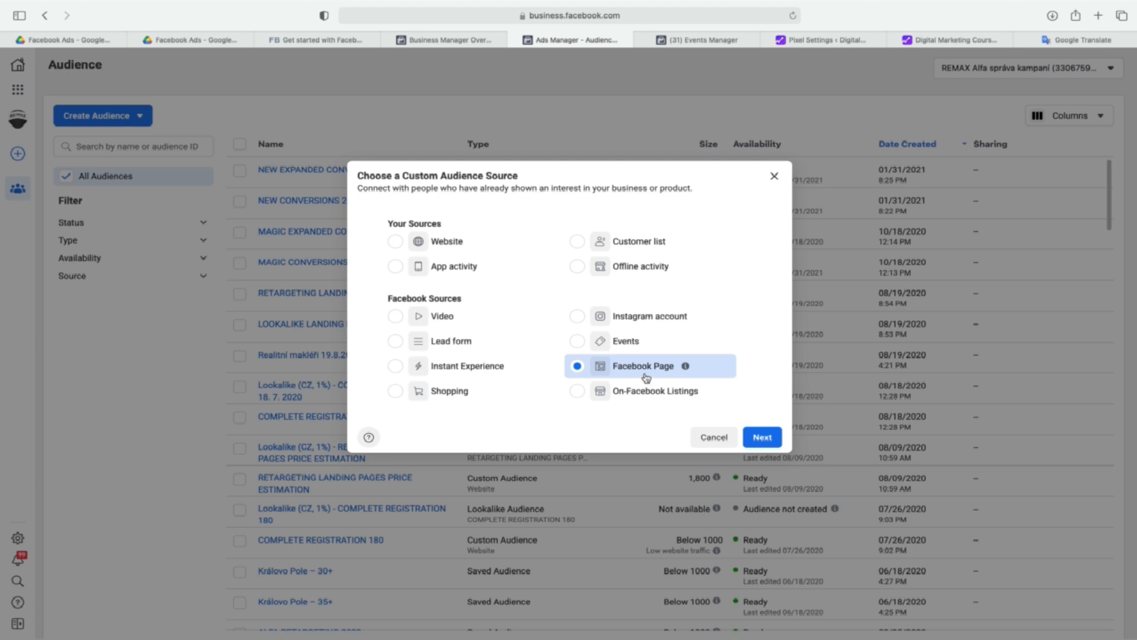
left_click(759, 439)
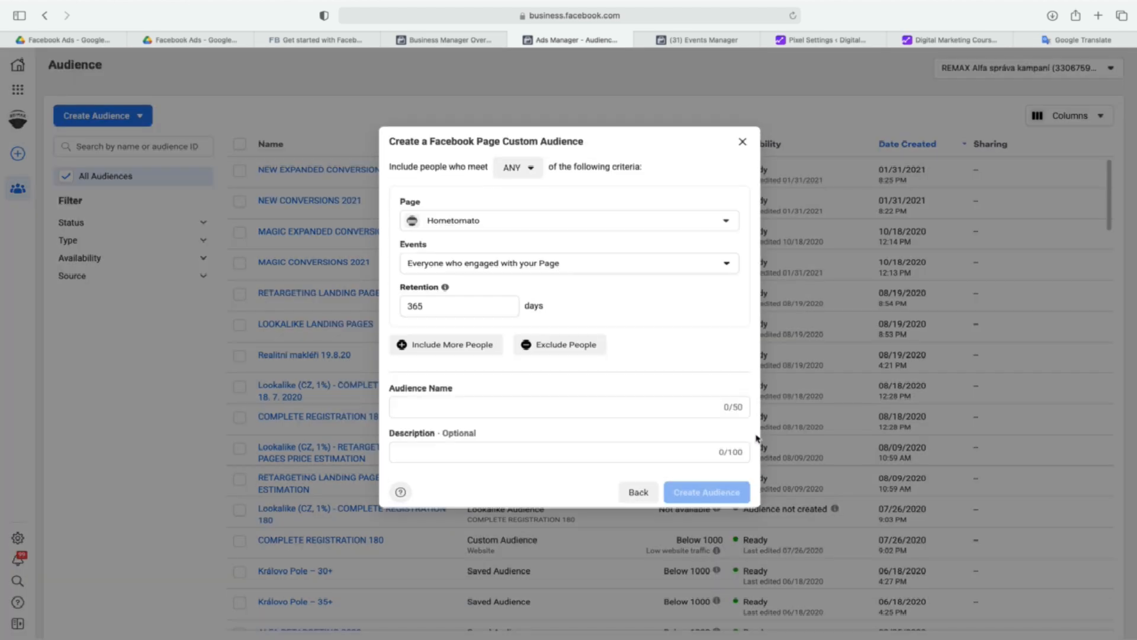
Find pages matching "alfa" and choose the REMAX Alfa page for the custom audience.
left_click(631, 225)
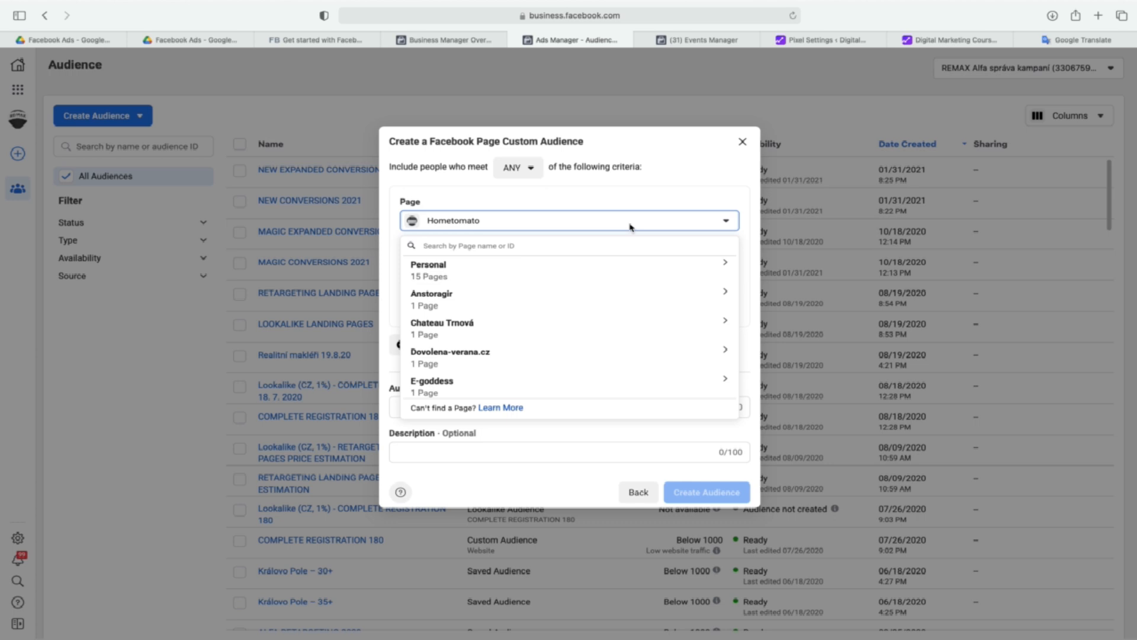
type("alfa")
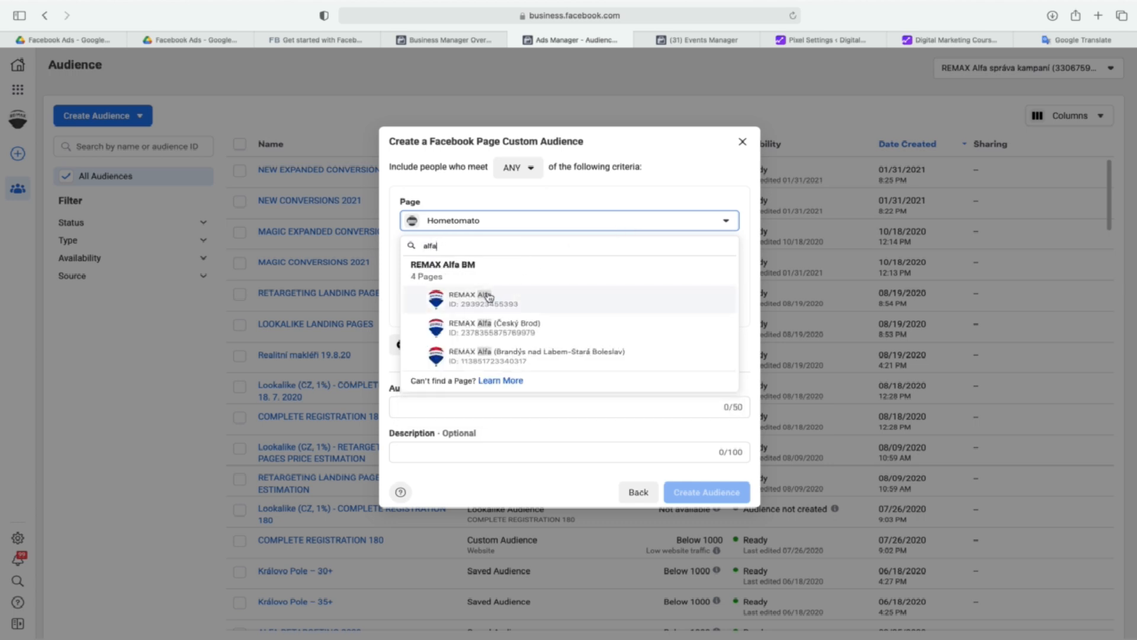
left_click(485, 296)
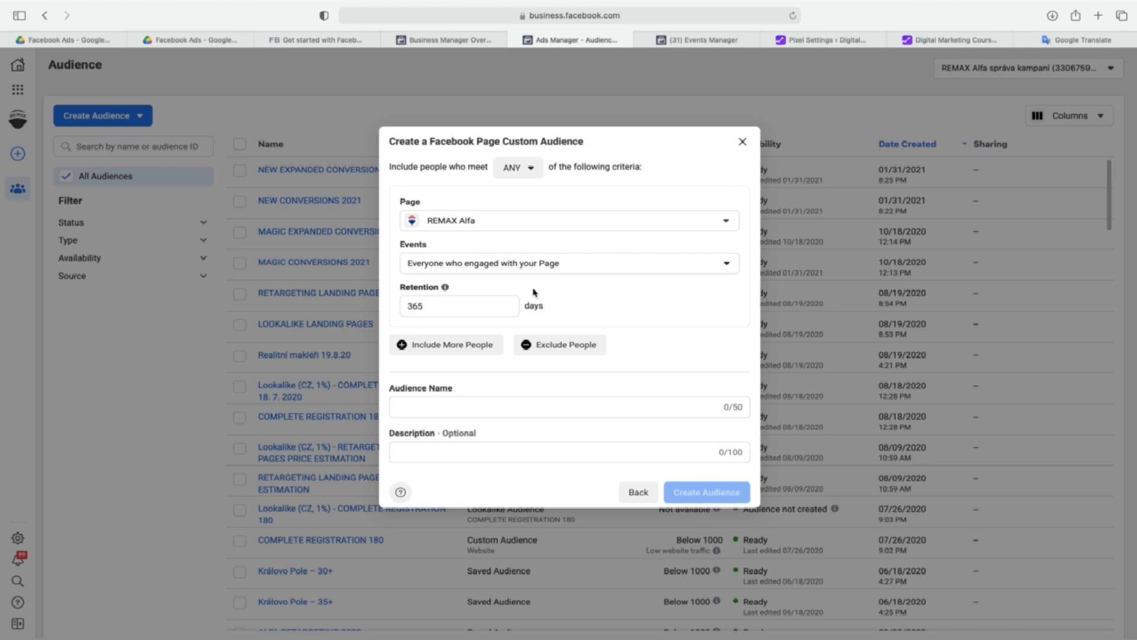
Try retention periods of 14 and 30 days for the custom audience and restore it to 365 days.
left_click_drag(460, 305, 402, 306)
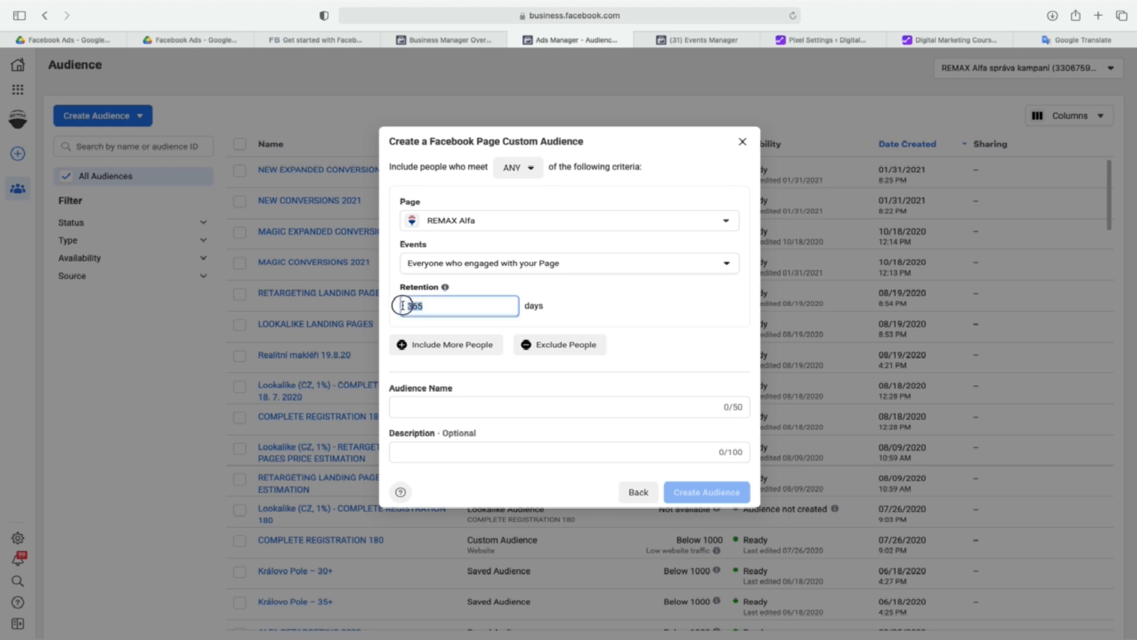
type("14")
key("super+a")
type("30")
key("BackSpace")
key("BackSpace")
type("365")
Name the custom audience FACEBOOK 365 2021 and reuse the same text as its description.
left_click(462, 409)
type("FACEBO")
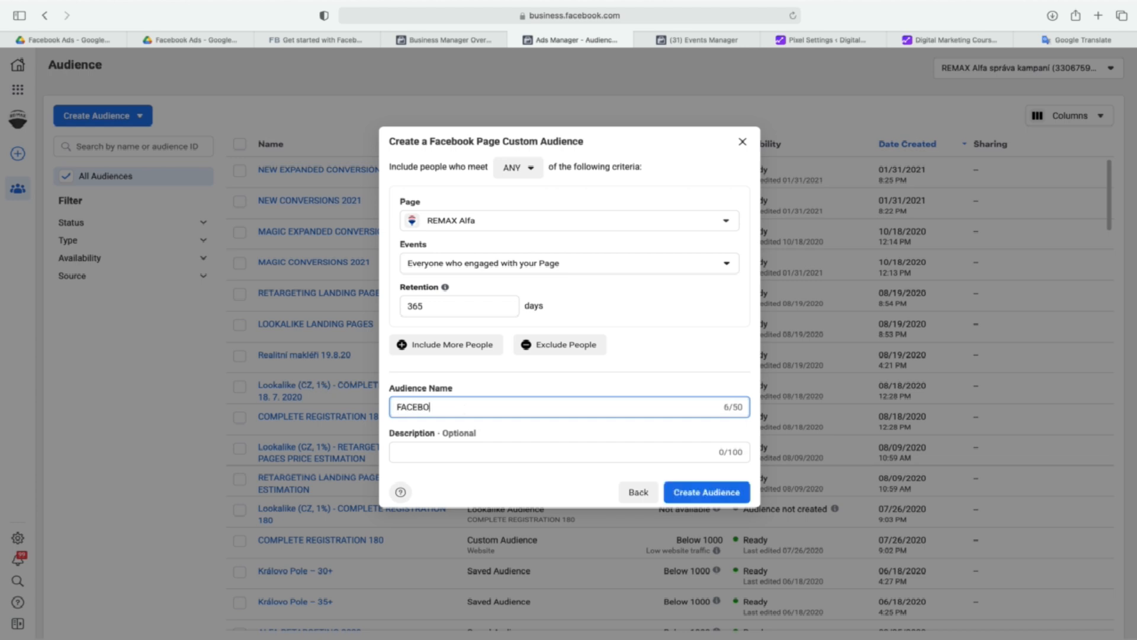
type("OK 365 2021")
key("super+a")
key("super+c")
left_click(456, 452)
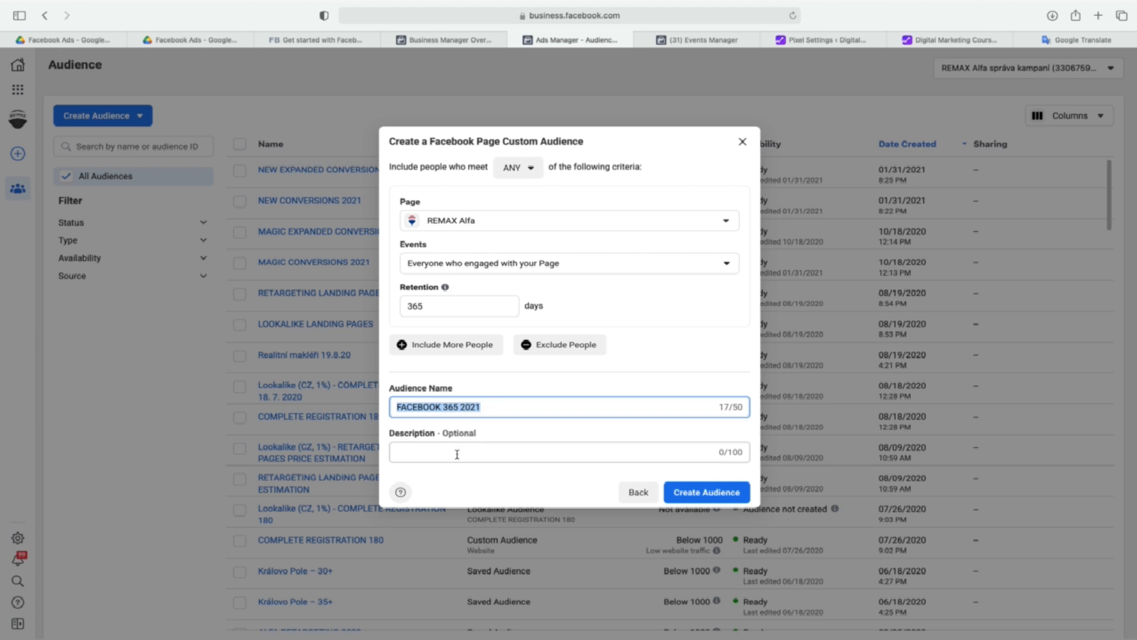
key("super+v")
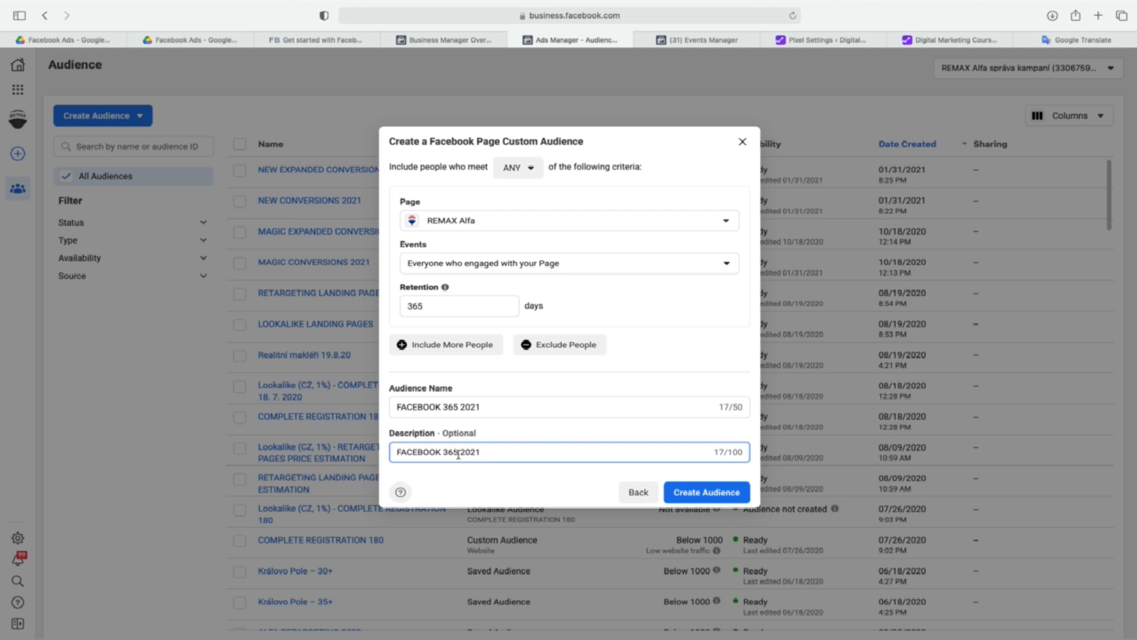
Switch to Google Drive to view the opened cartoon about WhatsApp and Facebook shoe ads.
left_click(91, 39)
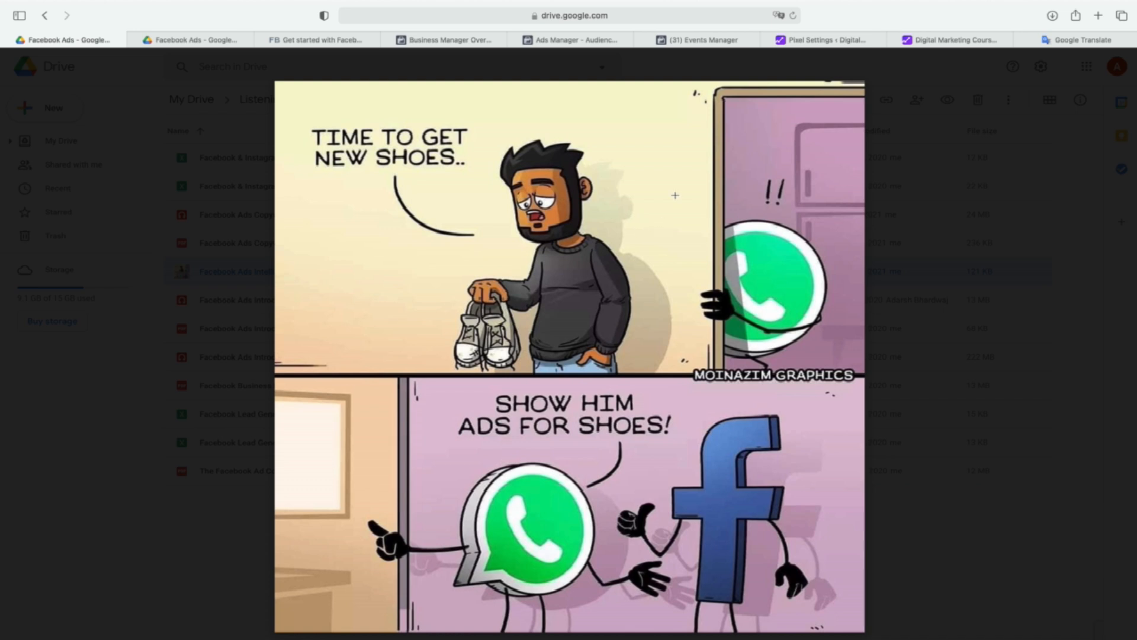
Return to the Audiences page in Ads Manager and create the FACEBOOK 365 2021 custom audience.
left_click(473, 41)
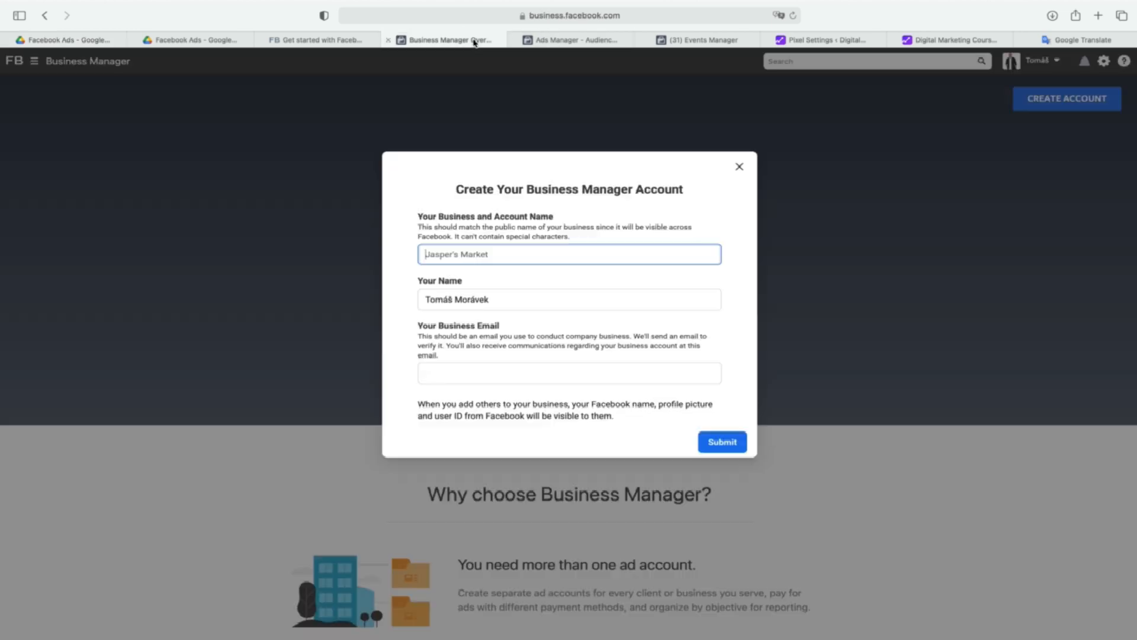
left_click(572, 41)
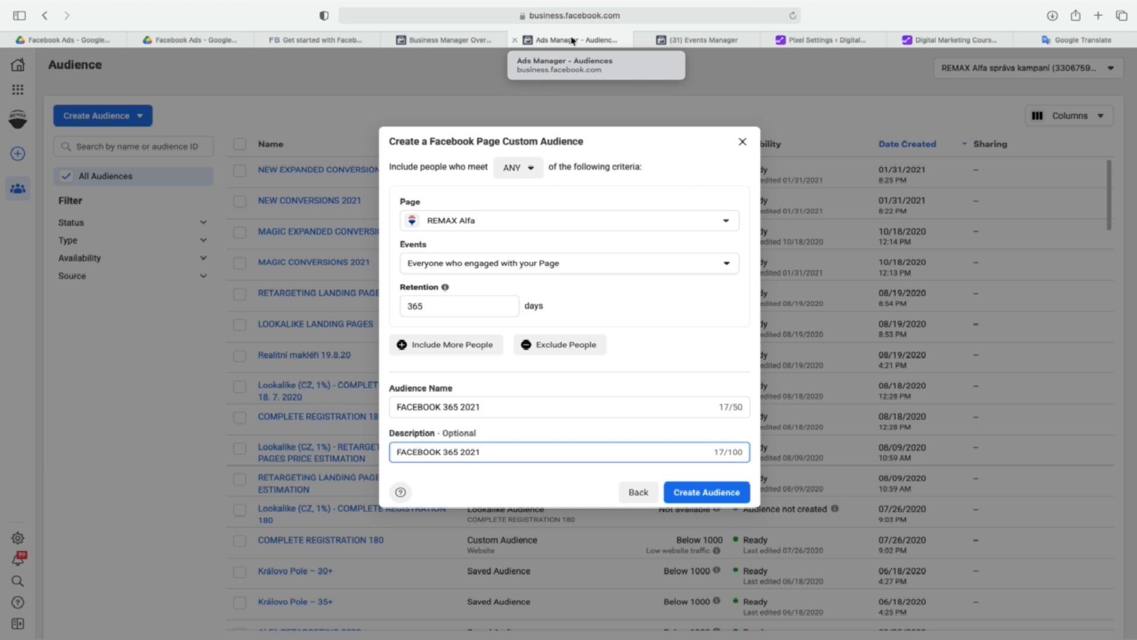
left_click(737, 495)
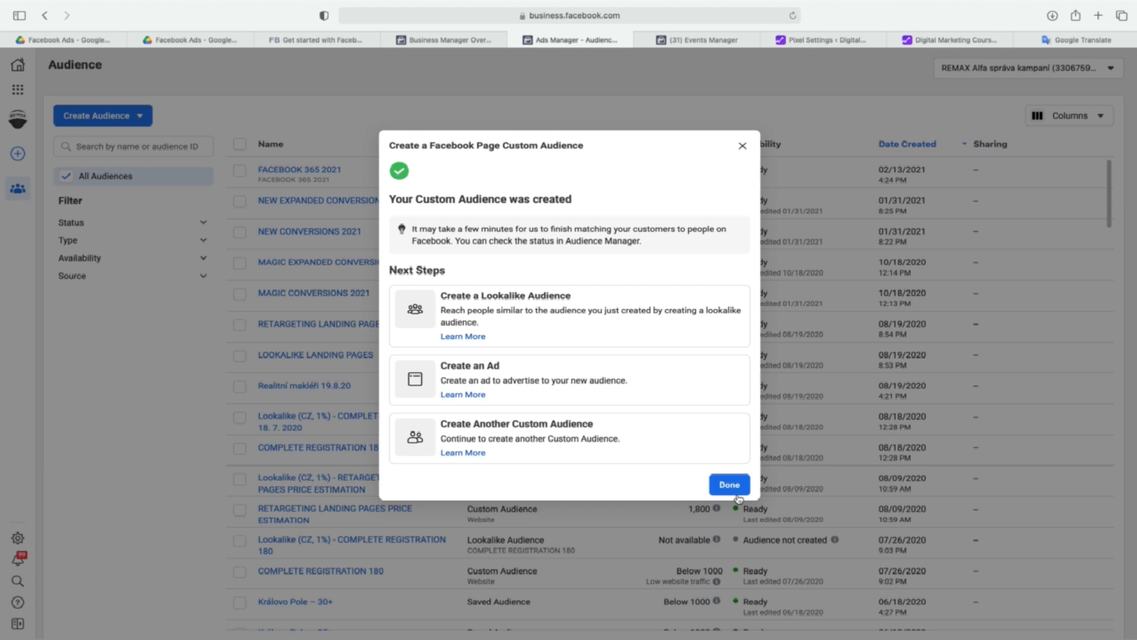
Start a lookalike audience based on FACEBOOK 365 2021 and set its audience location to Czech Republic.
left_click(638, 307)
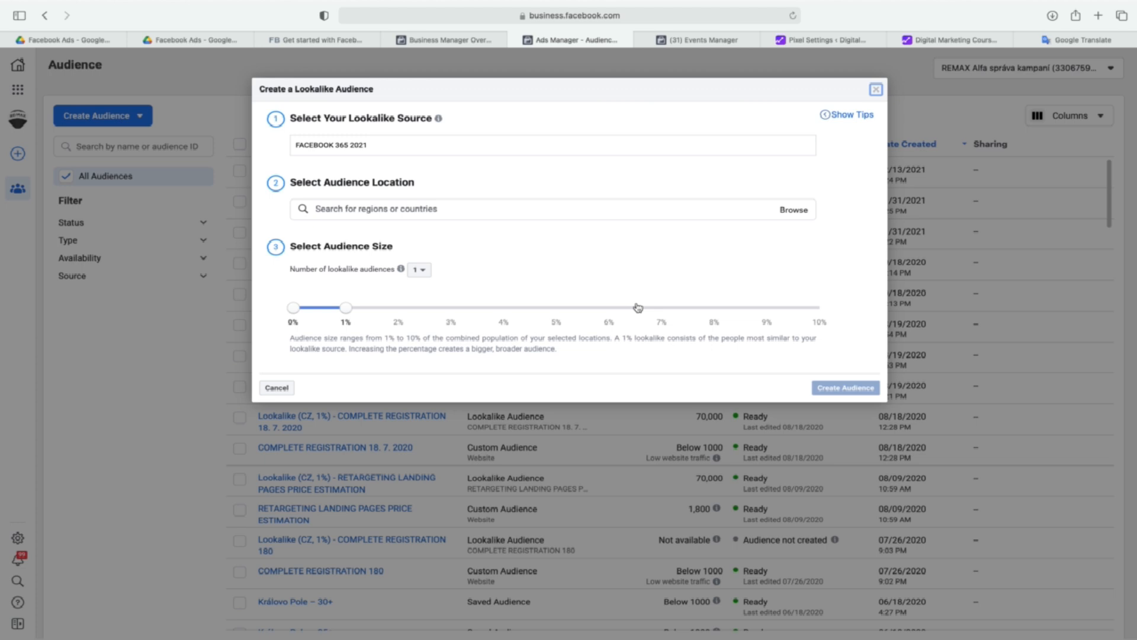
left_click(550, 211)
type("cze")
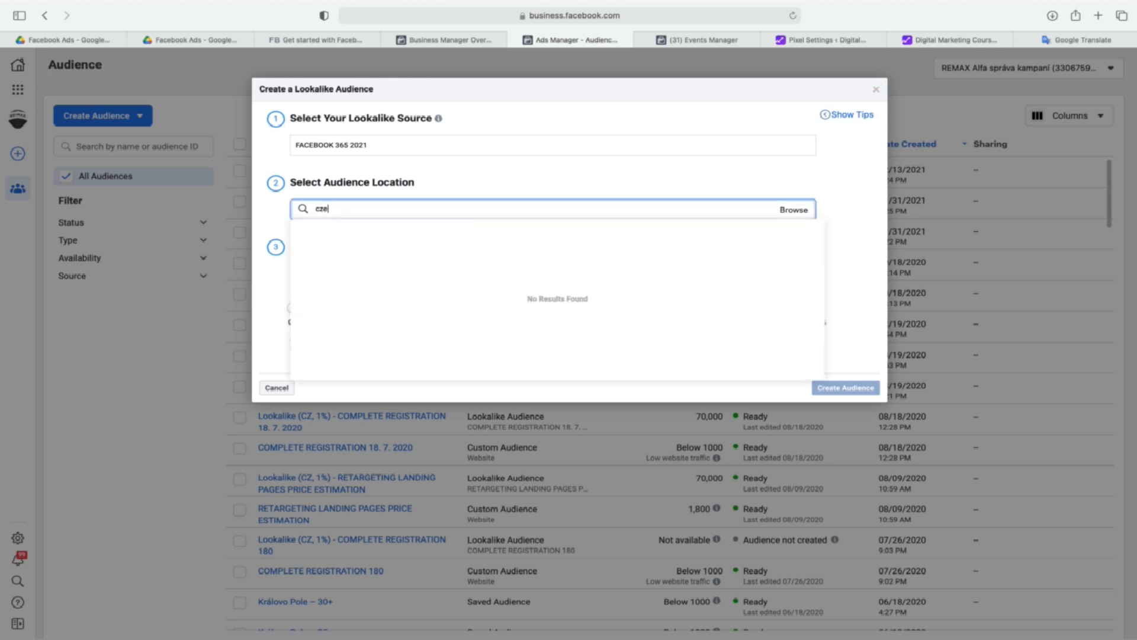
left_click(414, 232)
left_click(530, 184)
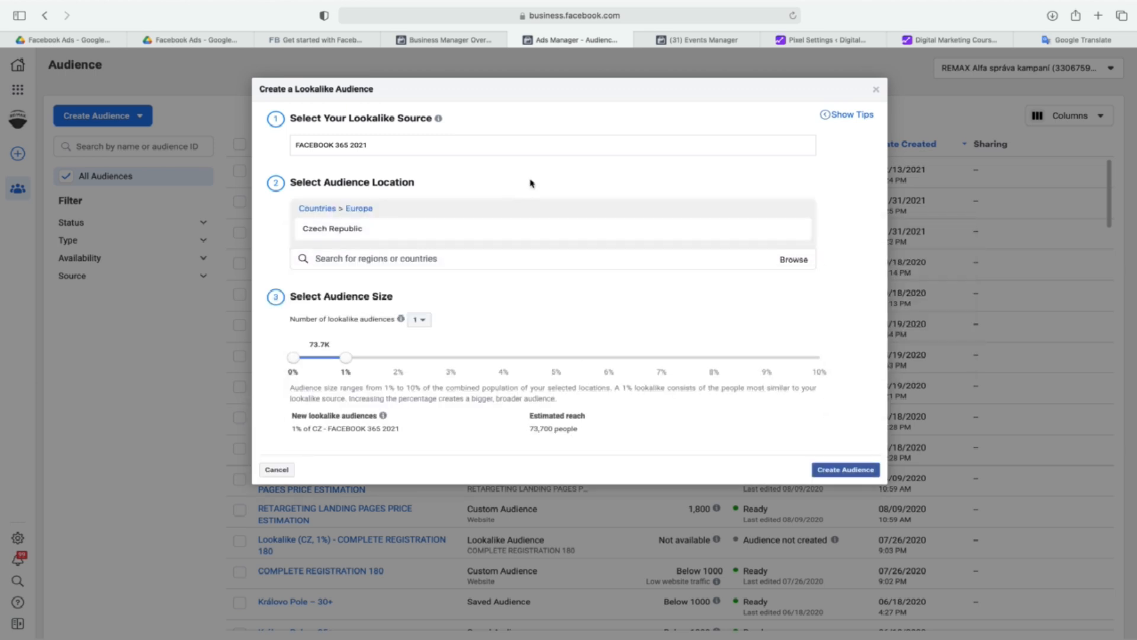
left_click(492, 258)
type("austr")
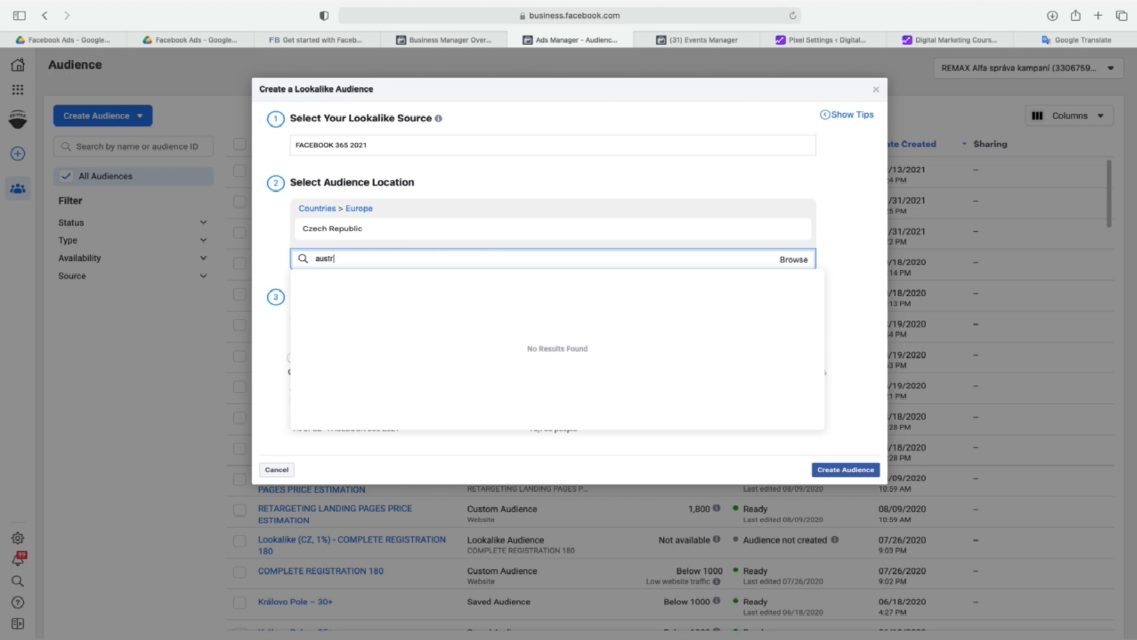
type("i")
key("BackSpace")
key("BackSpace")
key("BackSpace")
key("BackSpace")
key("BackSpace")
key("BackSpace")
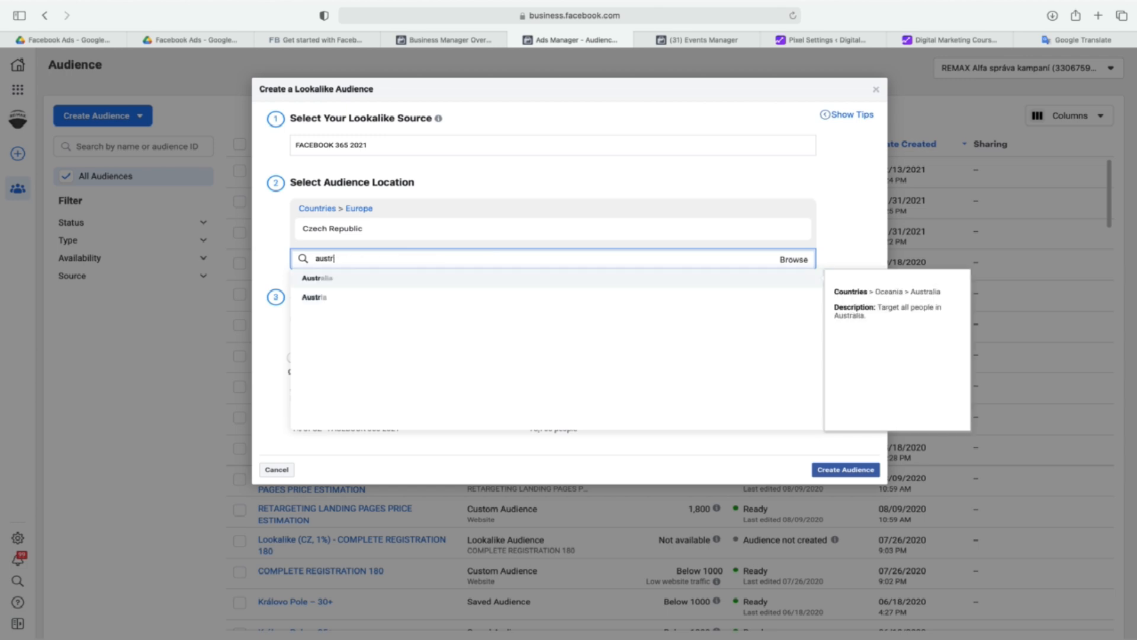
left_click(517, 173)
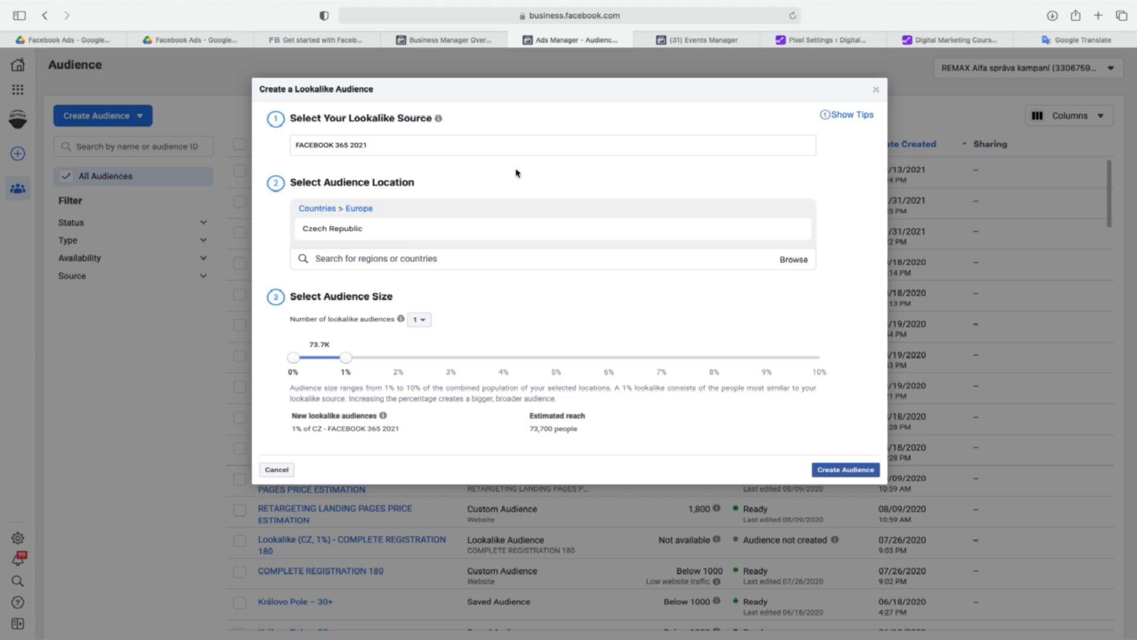